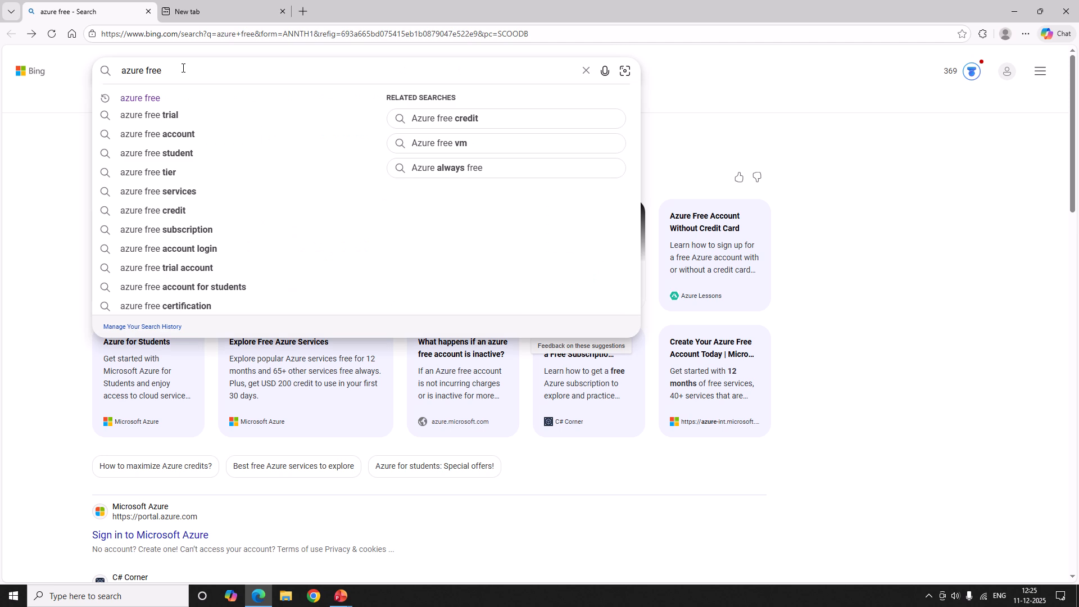
# - Dismiss the search suggestions to reveal the Bing results for 'azure free'
pyautogui.click(874, 138)
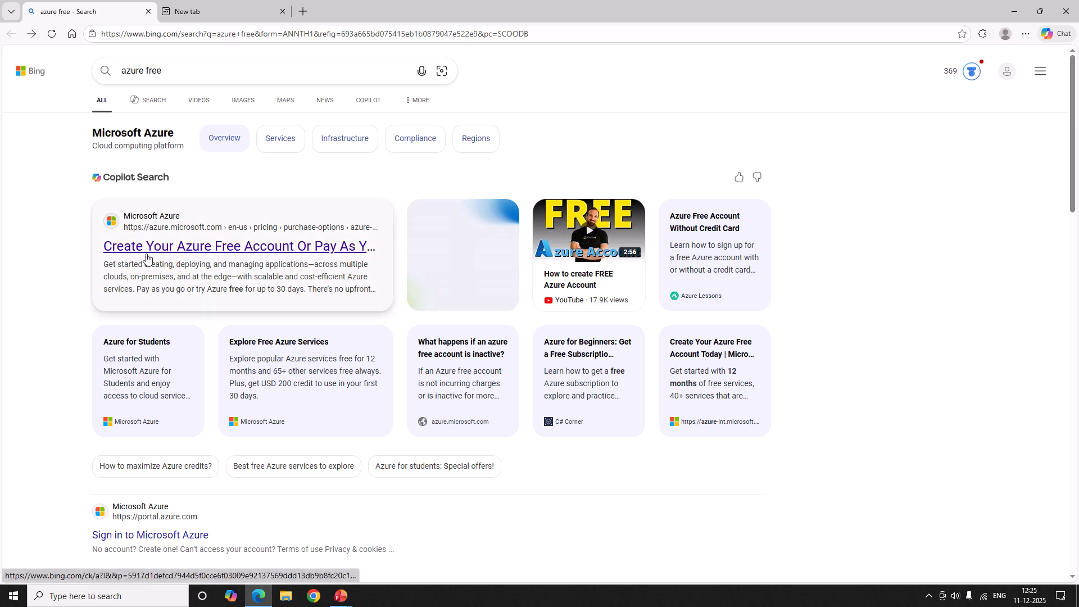
# - Open the Azure free account result and highlight the 'Build in the cloud' heading
pyautogui.click(350, 253)
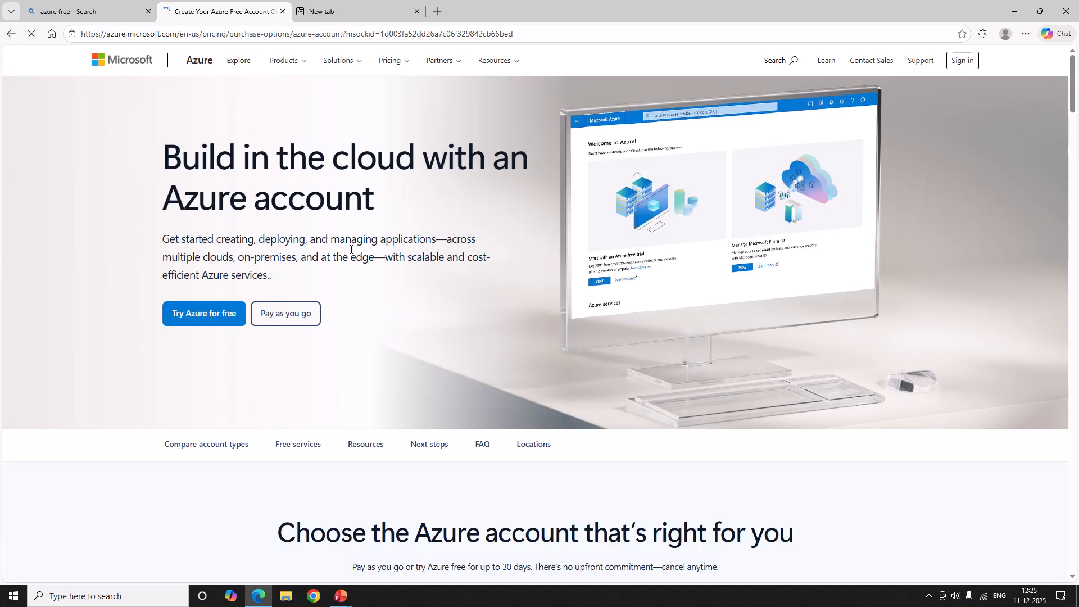
pyautogui.moveTo(163, 155); pyautogui.dragTo(380, 208)
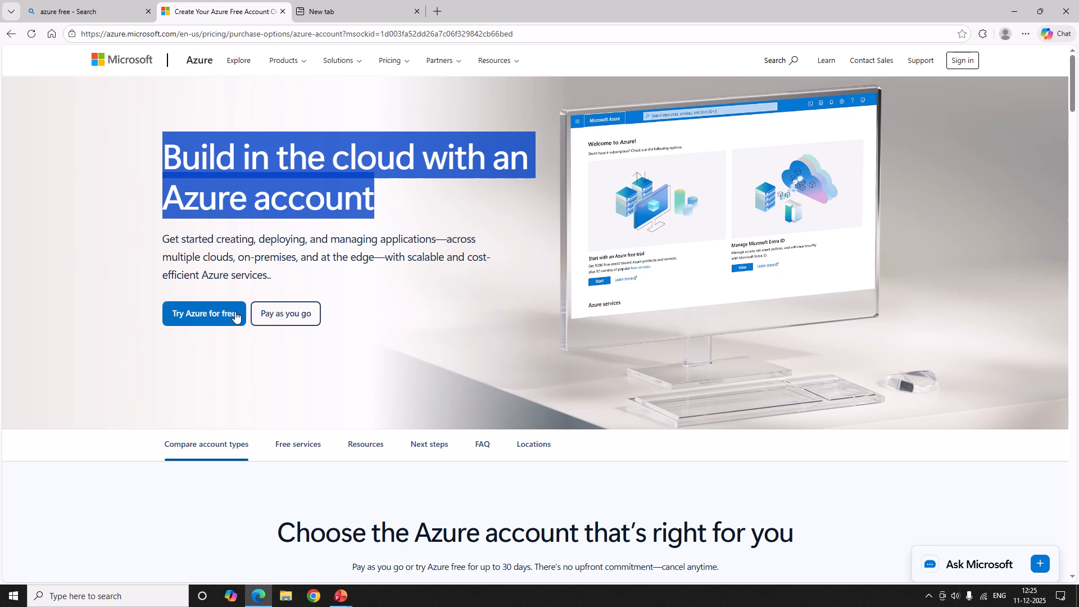
pyautogui.scroll(-1, 444, 416)
pyautogui.scroll(-3, 444, 416)
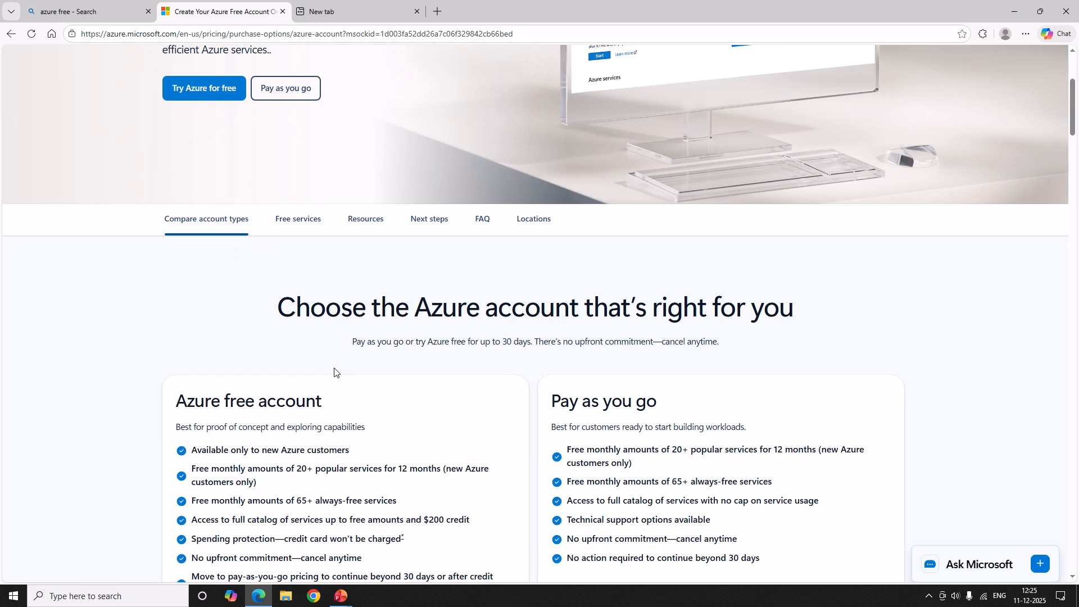
pyautogui.scroll(-3, 335, 371)
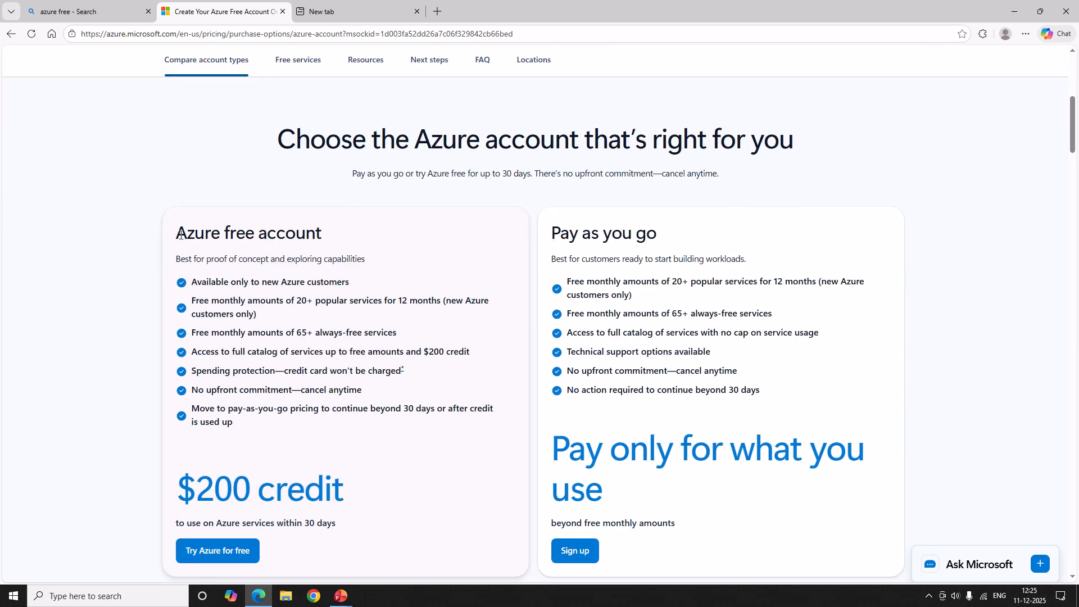
# - Highlight the Azure free account heading, 30-day note and $200 credit, then choose 'Try Azure for free'
pyautogui.moveTo(181, 234); pyautogui.dragTo(329, 241)
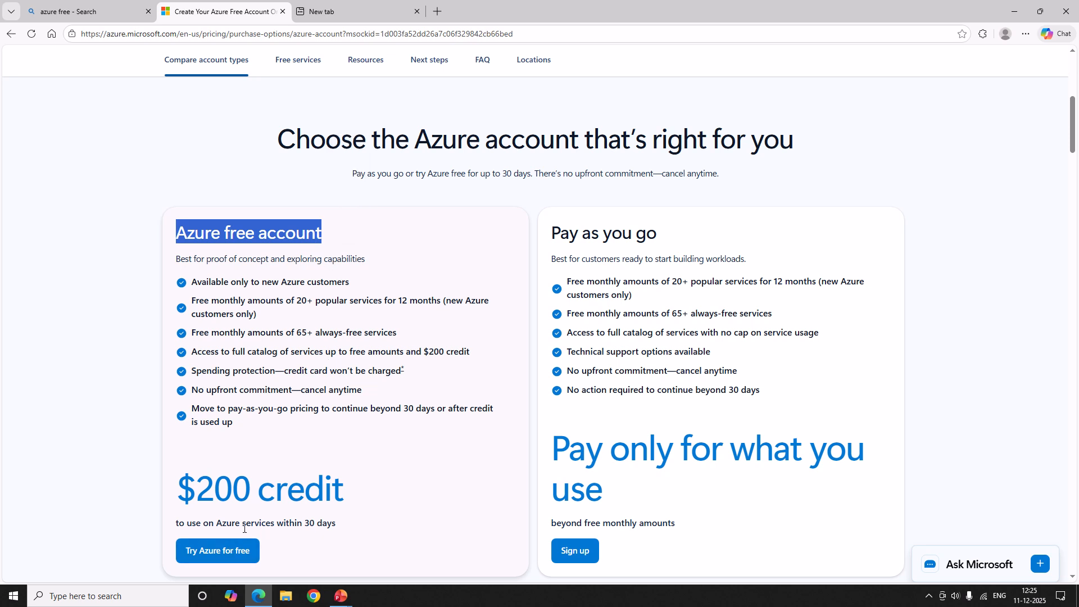
pyautogui.moveTo(260, 524); pyautogui.dragTo(354, 528)
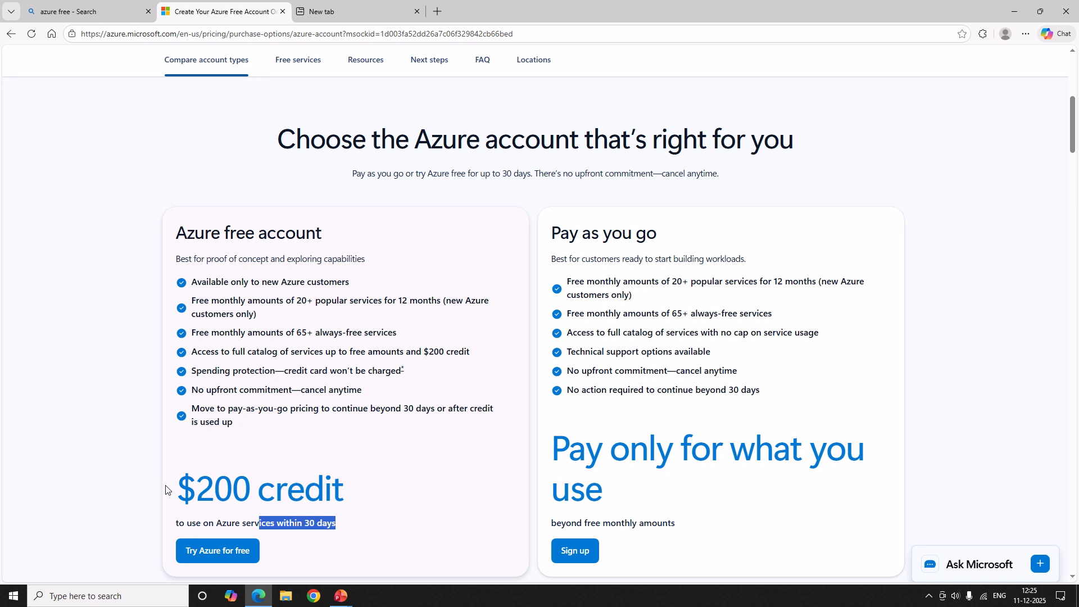
pyautogui.moveTo(169, 489); pyautogui.dragTo(344, 490)
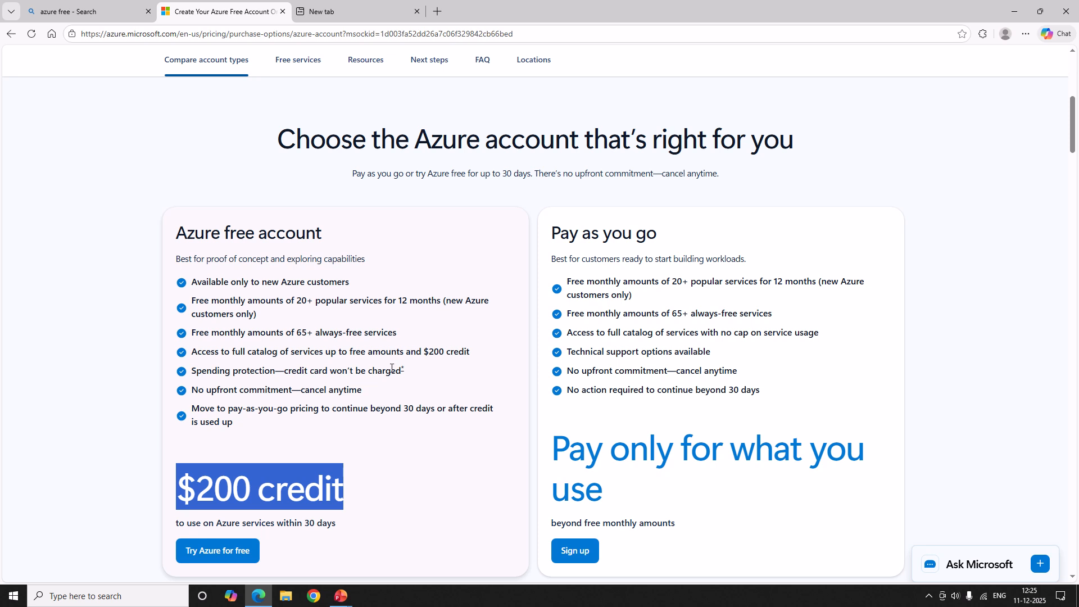
pyautogui.scroll(-1, 388, 396)
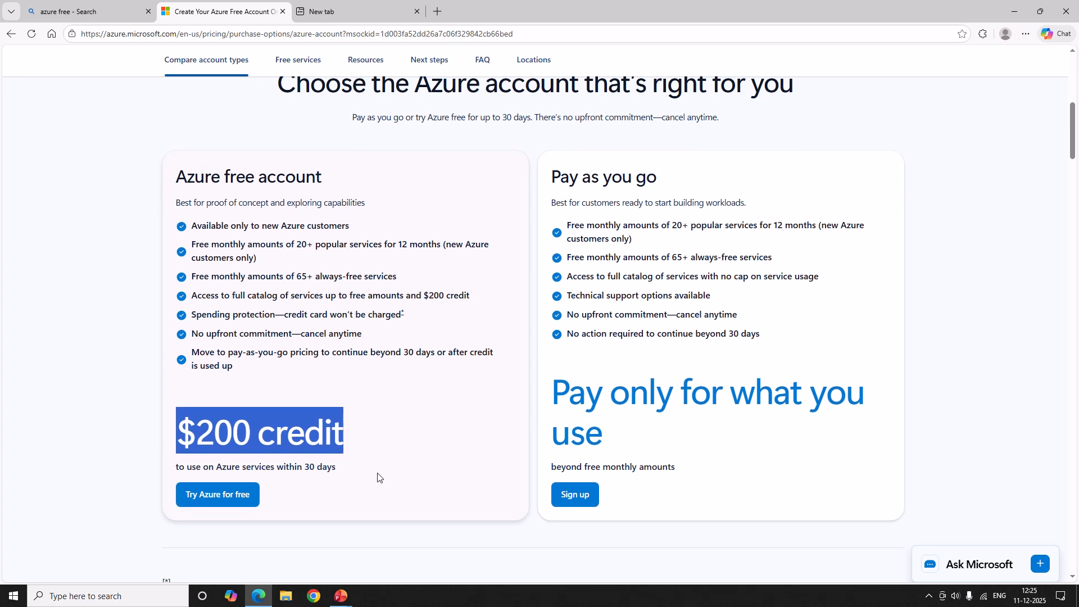
pyautogui.click(391, 496)
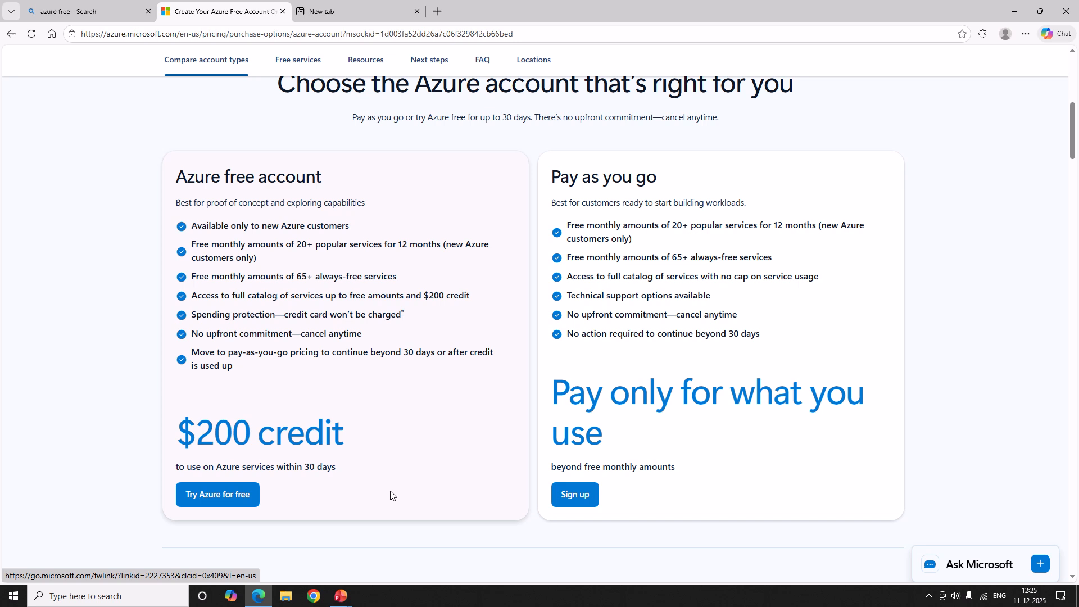
pyautogui.click(222, 500)
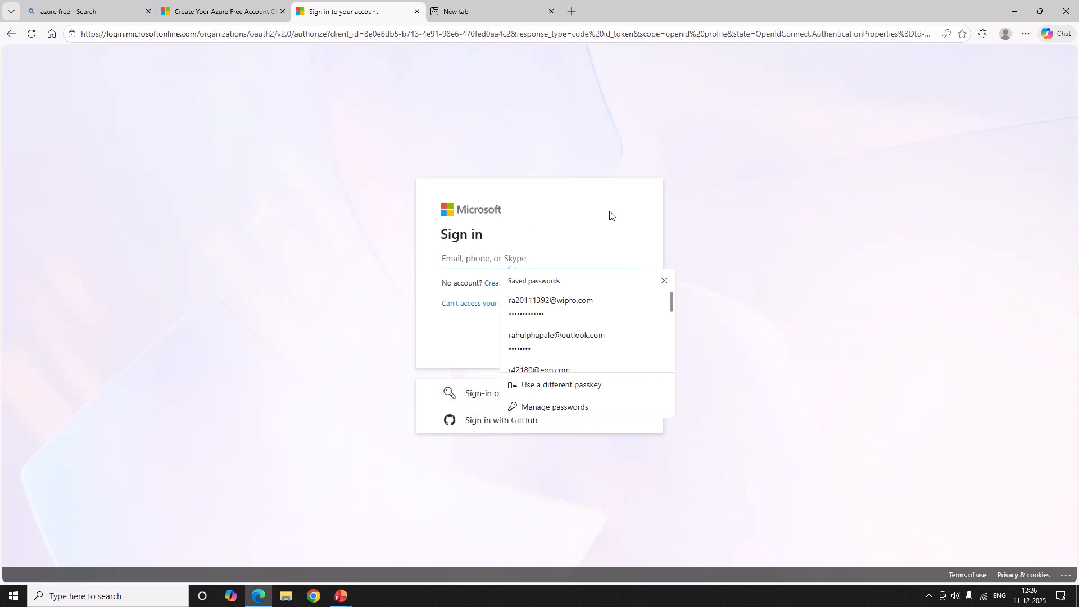
# - Choose to sign in with a different account and start creating a new Microsoft account
pyautogui.click(901, 203)
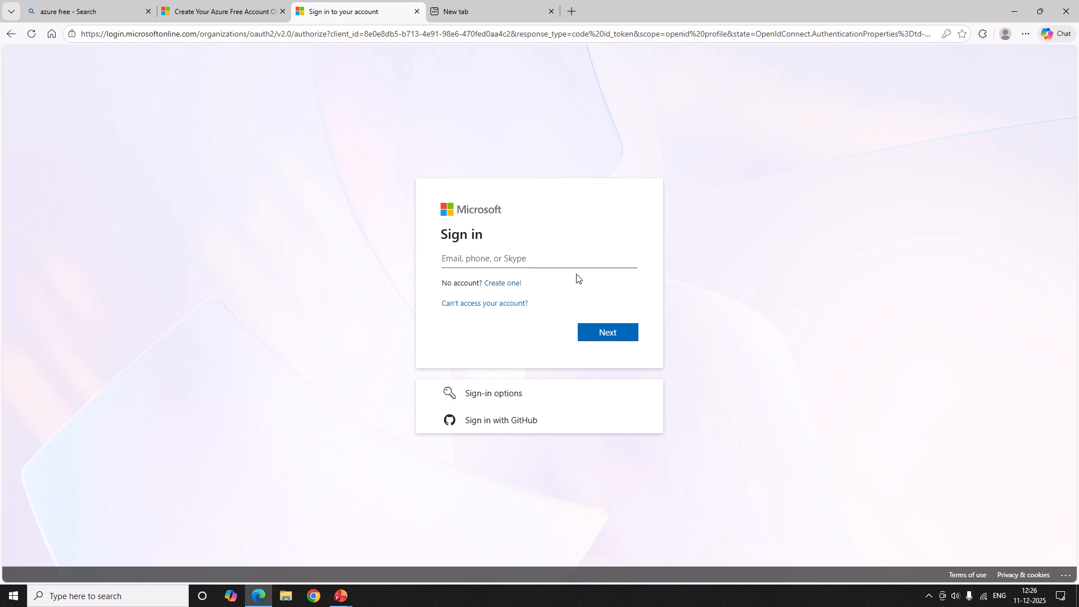
pyautogui.click(516, 288)
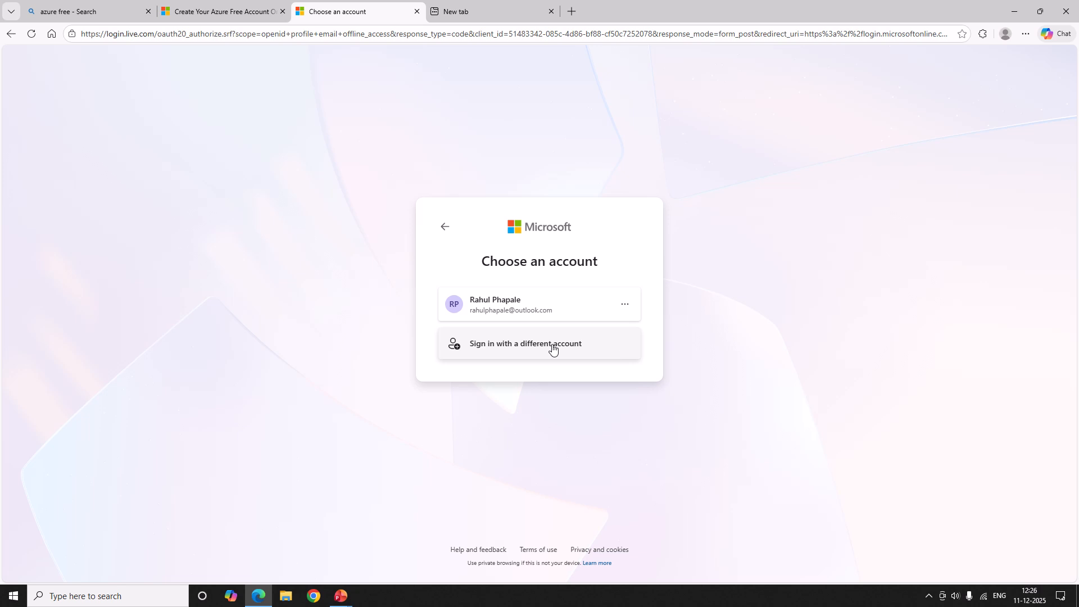
pyautogui.click(551, 349)
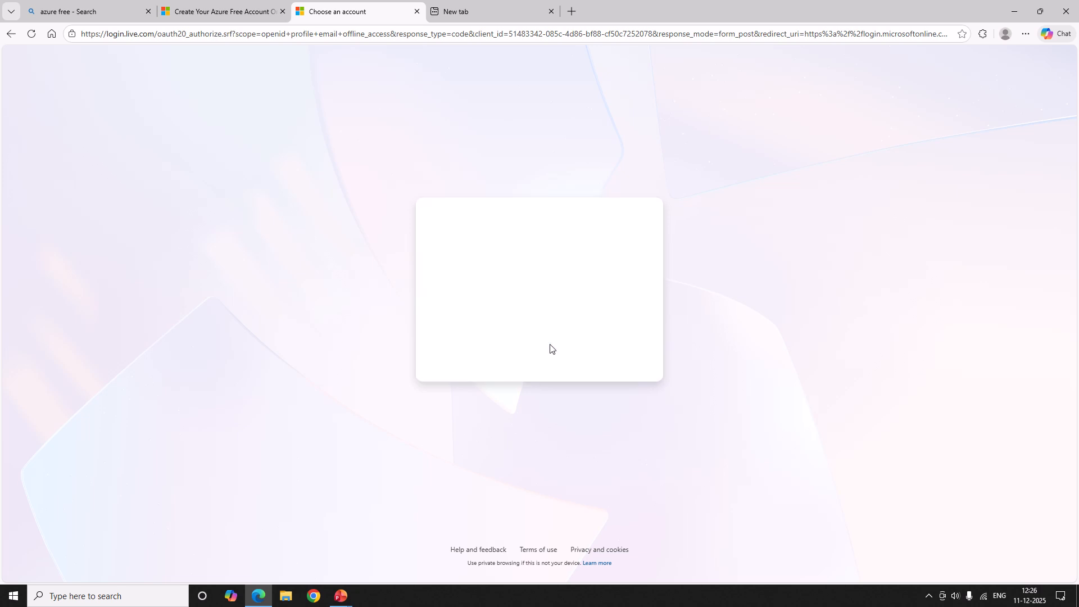
pyautogui.click(640, 224)
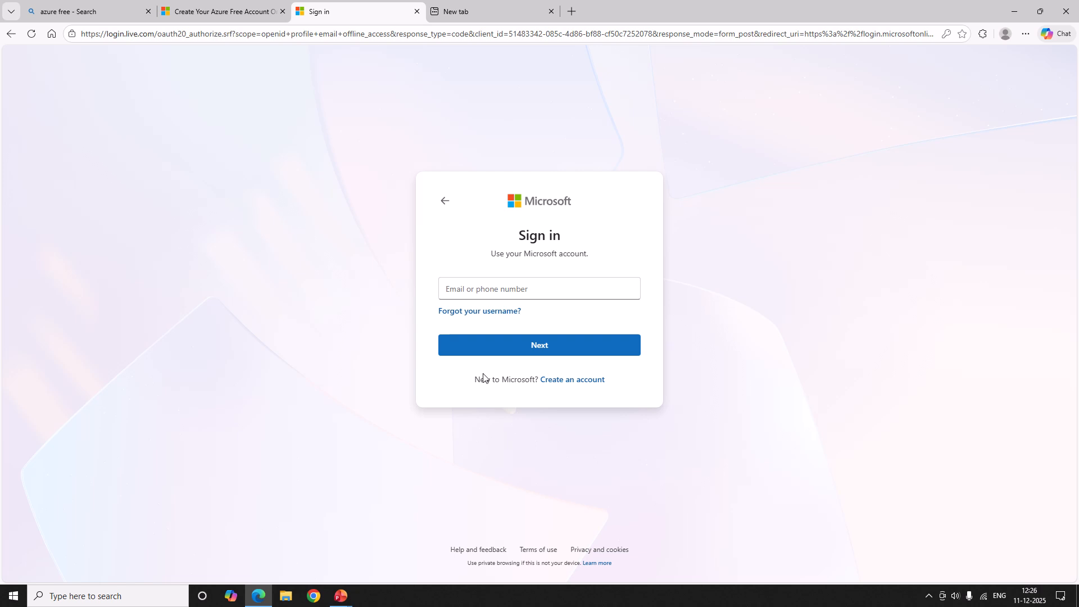
pyautogui.moveTo(475, 379); pyautogui.dragTo(536, 380)
pyautogui.click(571, 382)
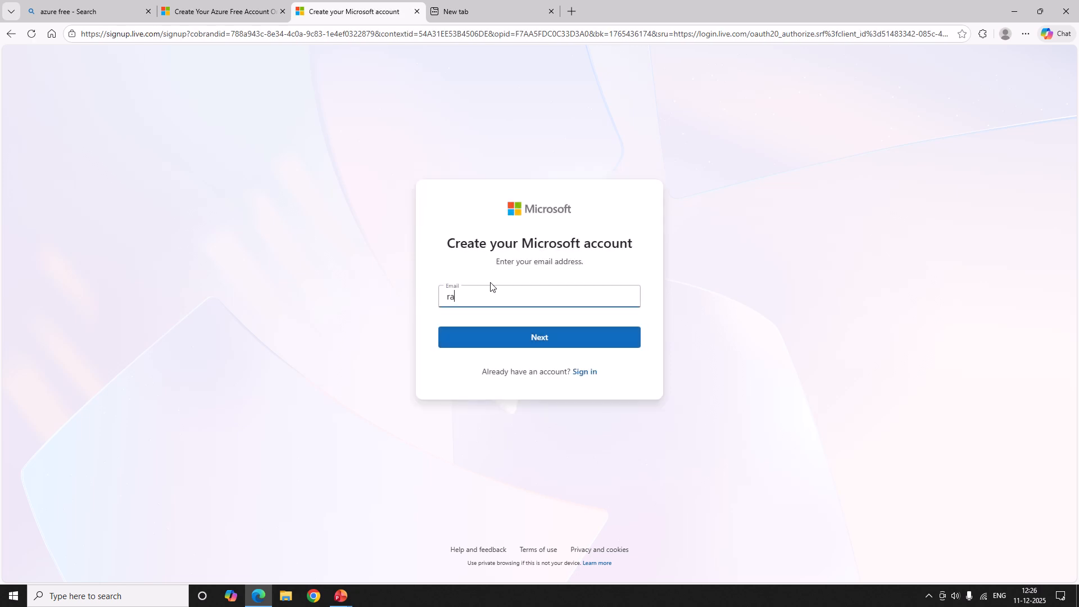
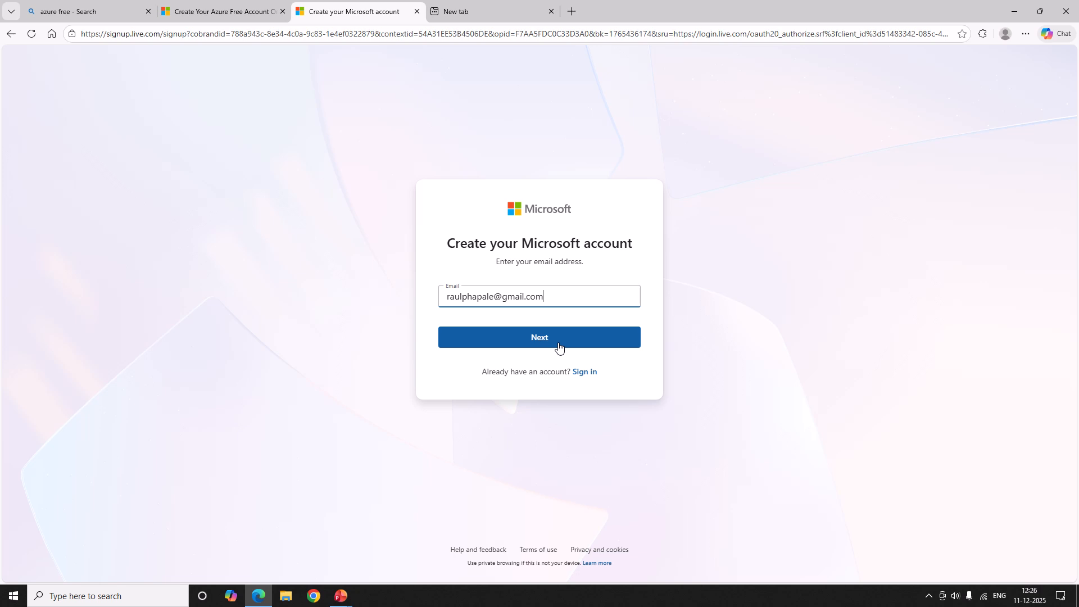
# - Enter the email address for the new account and submit it
pyautogui.moveTo(567, 291); pyautogui.dragTo(414, 292)
pyautogui.hotkey('ctrl', 'c')
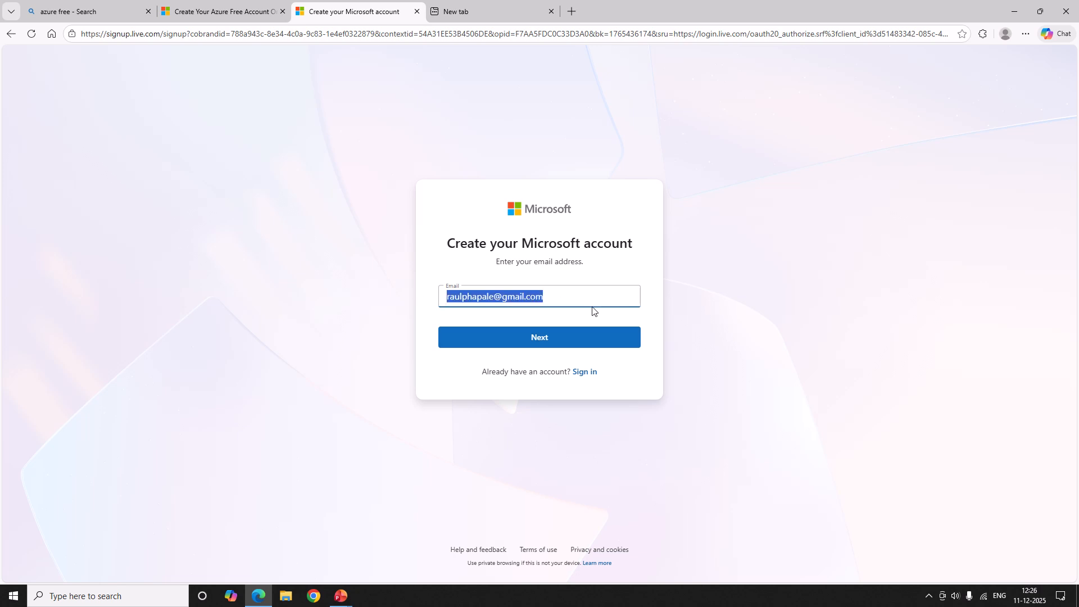
pyautogui.press('BackSpace')
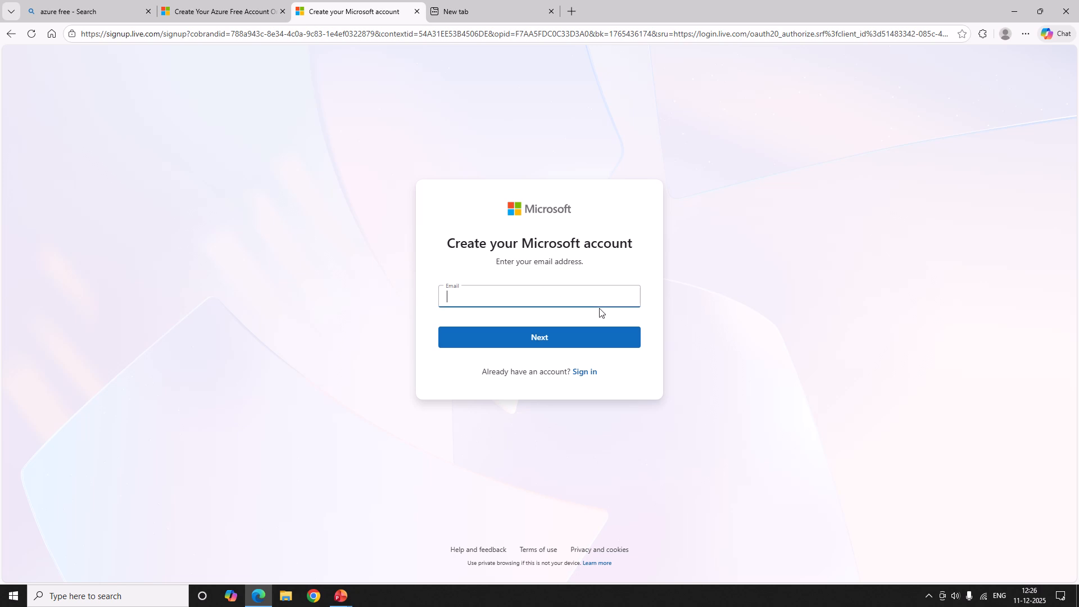
pyautogui.hotkey('ctrl', 'v')
pyautogui.click(557, 336)
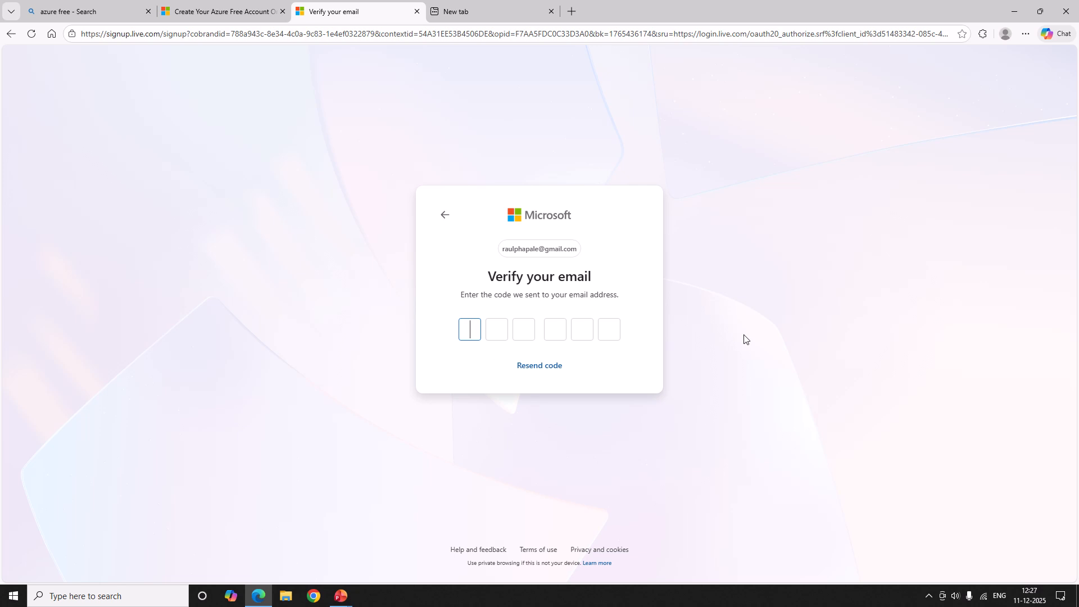
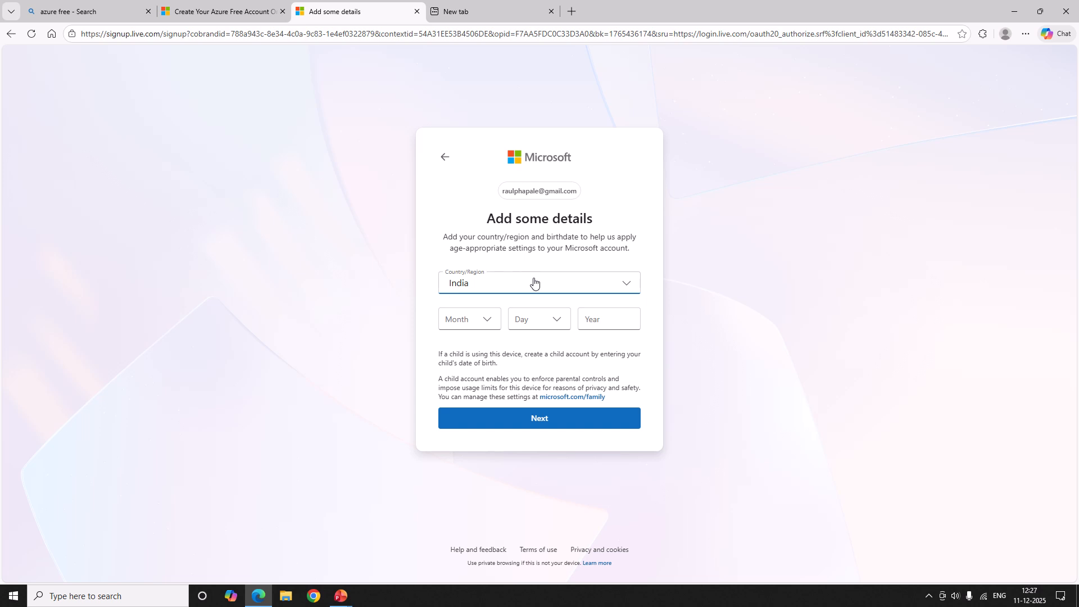
# - Enter the emailed verification code and read the child-account note on the details page
pyautogui.click(491, 324)
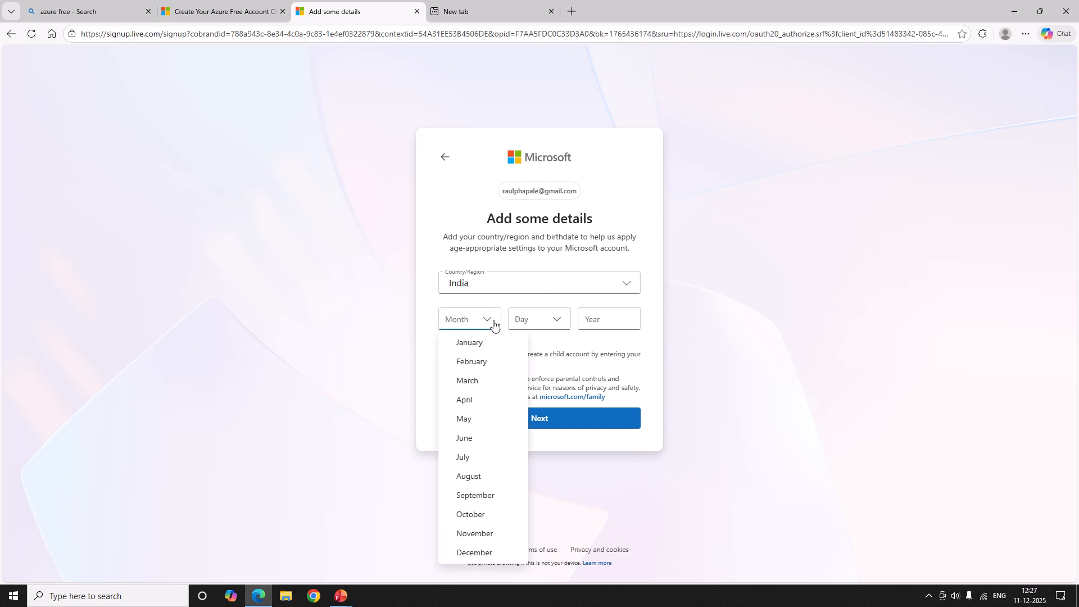
pyautogui.click(494, 324)
pyautogui.moveTo(457, 354); pyautogui.dragTo(641, 364)
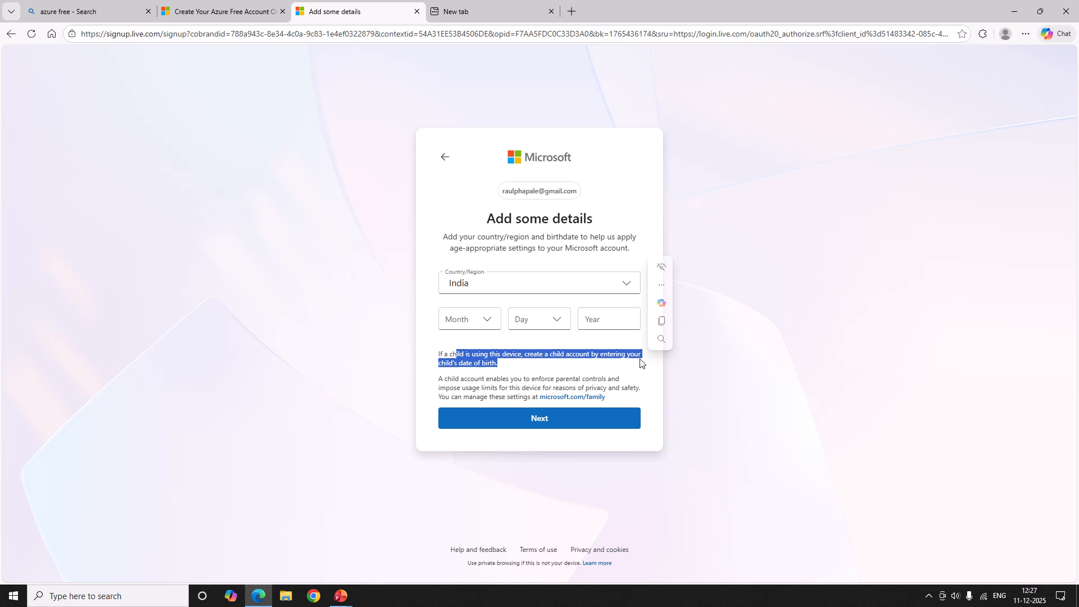
pyautogui.click(561, 365)
# - Set the birthdate to July 16 with the birth year and submit with country India
pyautogui.click(484, 318)
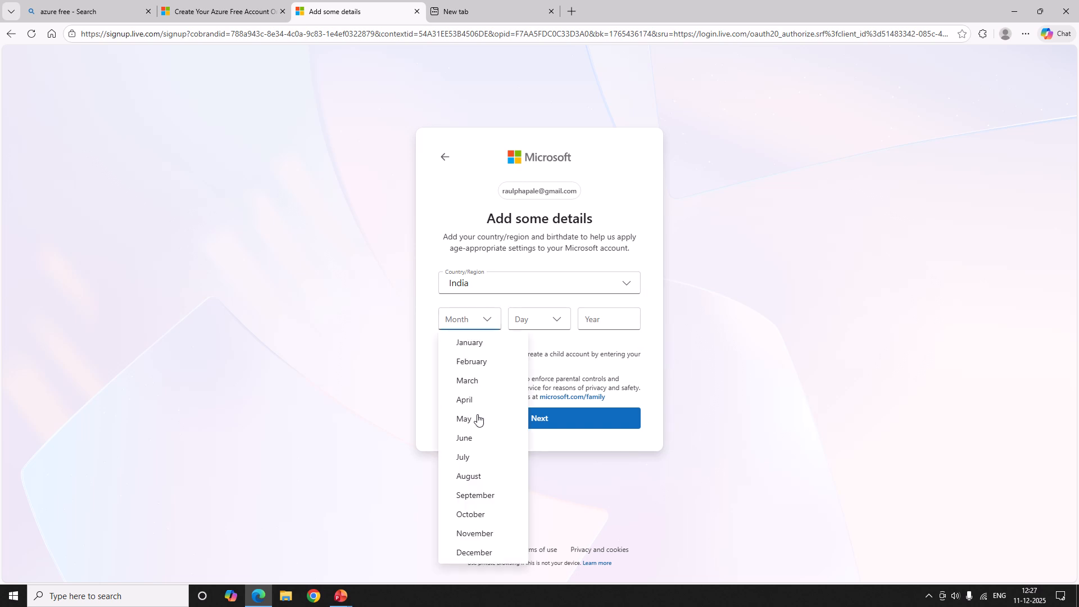
pyautogui.click(477, 457)
pyautogui.click(544, 316)
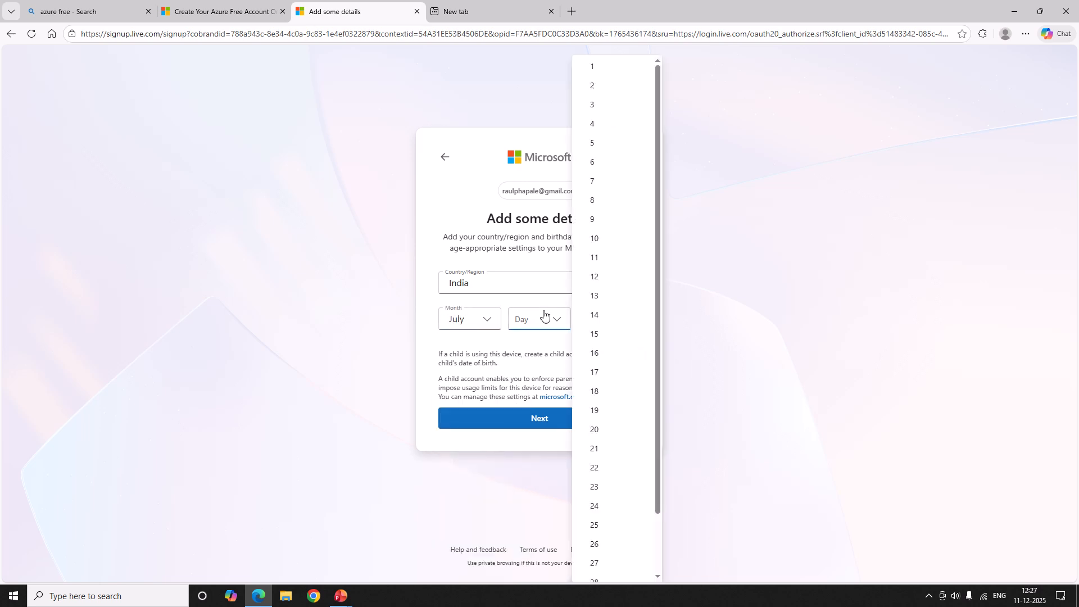
pyautogui.click(599, 353)
pyautogui.click(622, 318)
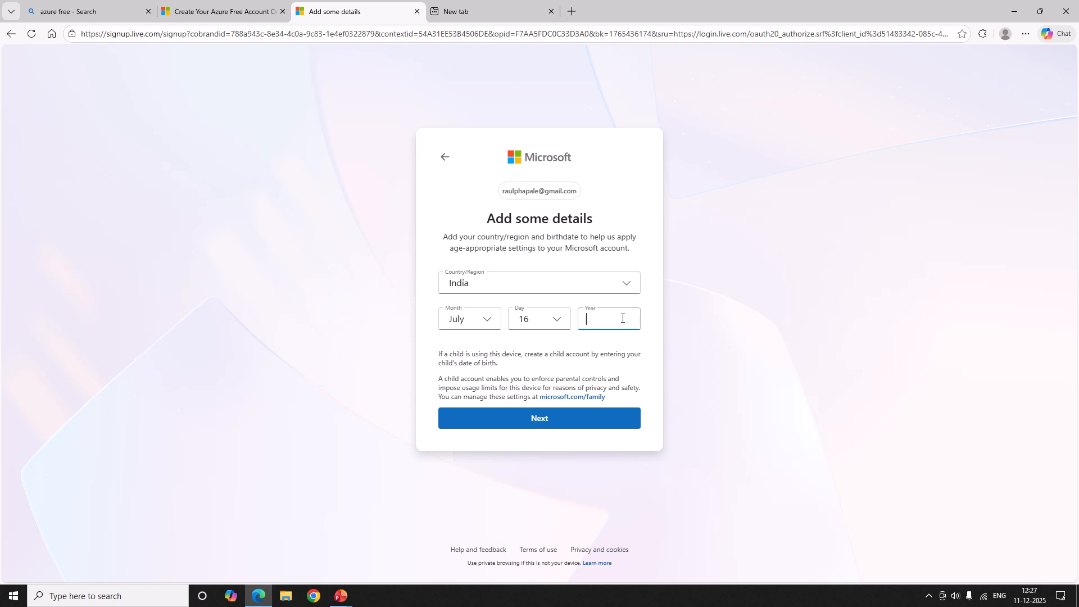
pyautogui.click(538, 422)
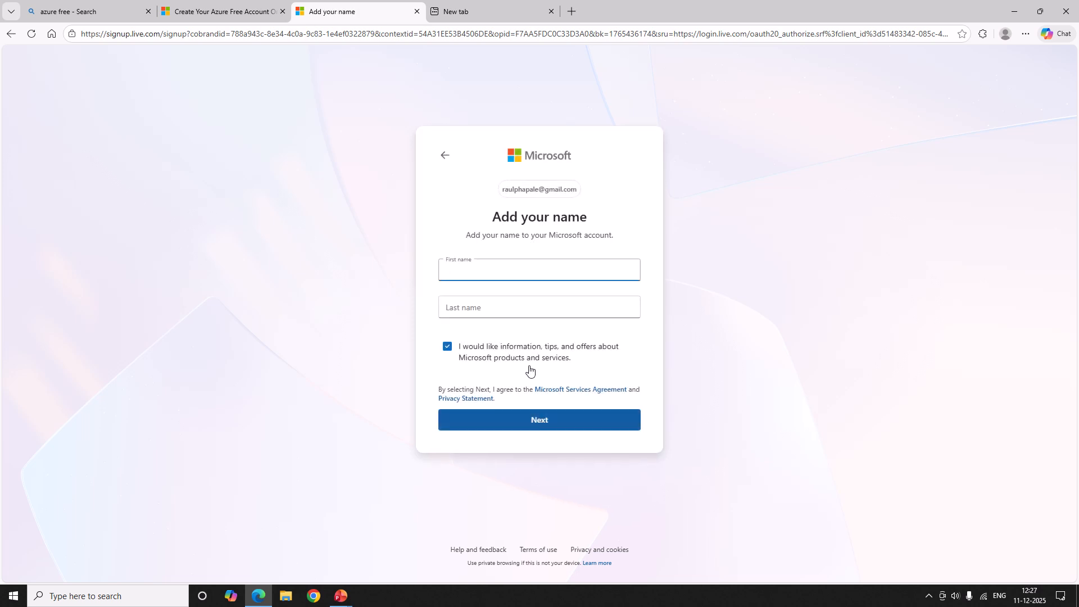
# - Enter the first and last name, uncheck the Microsoft tips and offers box, and submit
pyautogui.press('Tab')
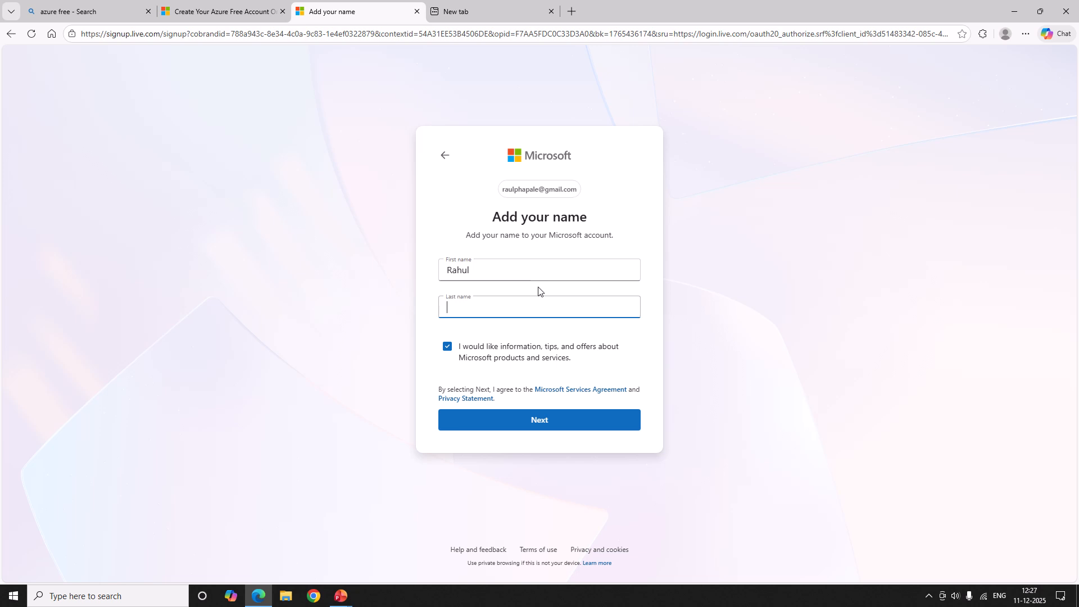
pyautogui.click(457, 270)
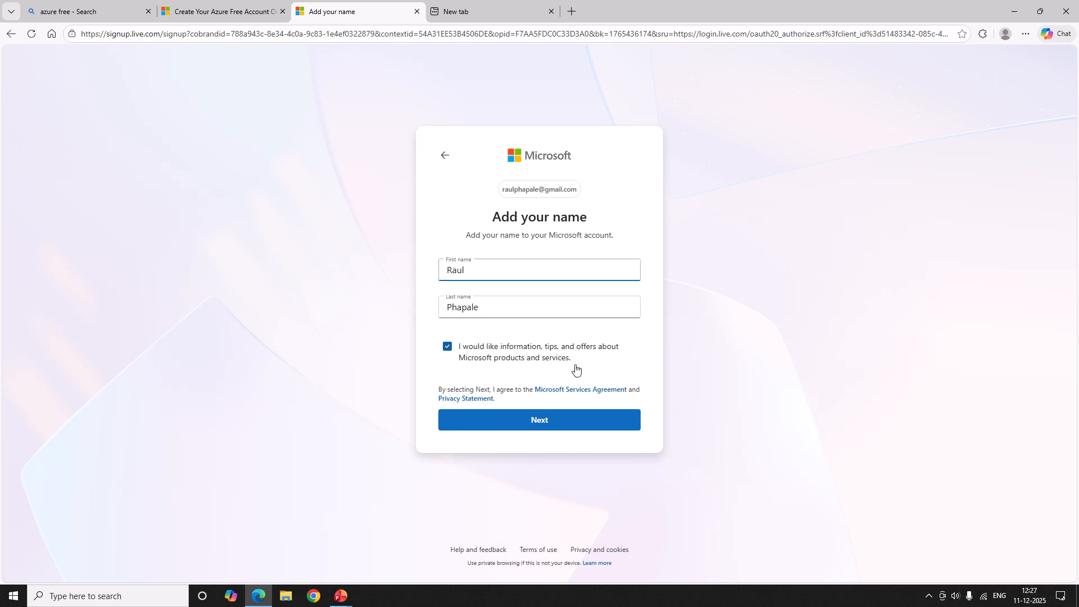
pyautogui.click(448, 346)
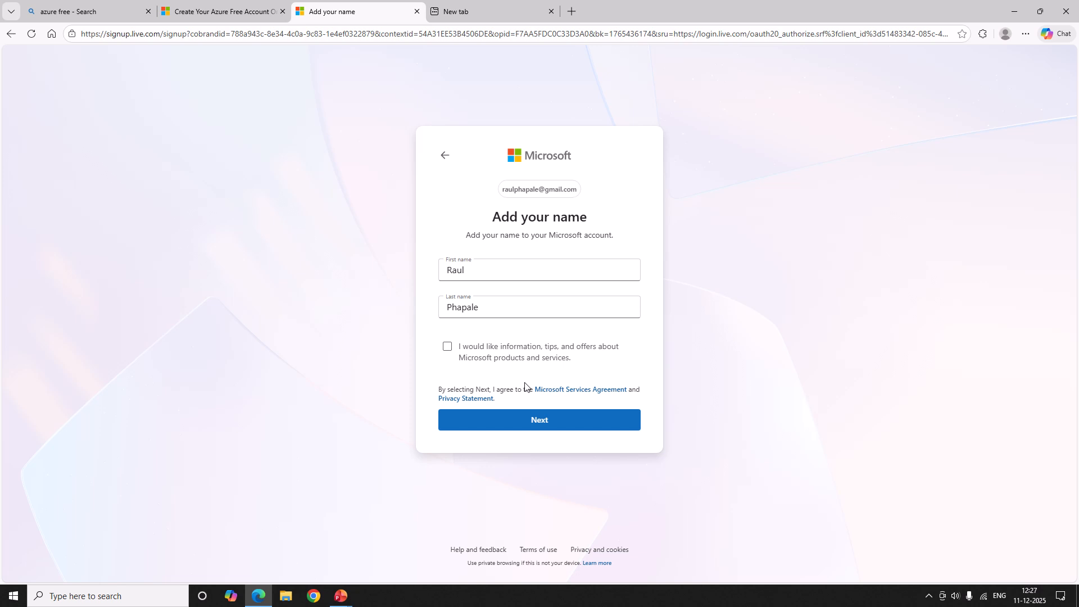
pyautogui.click(536, 417)
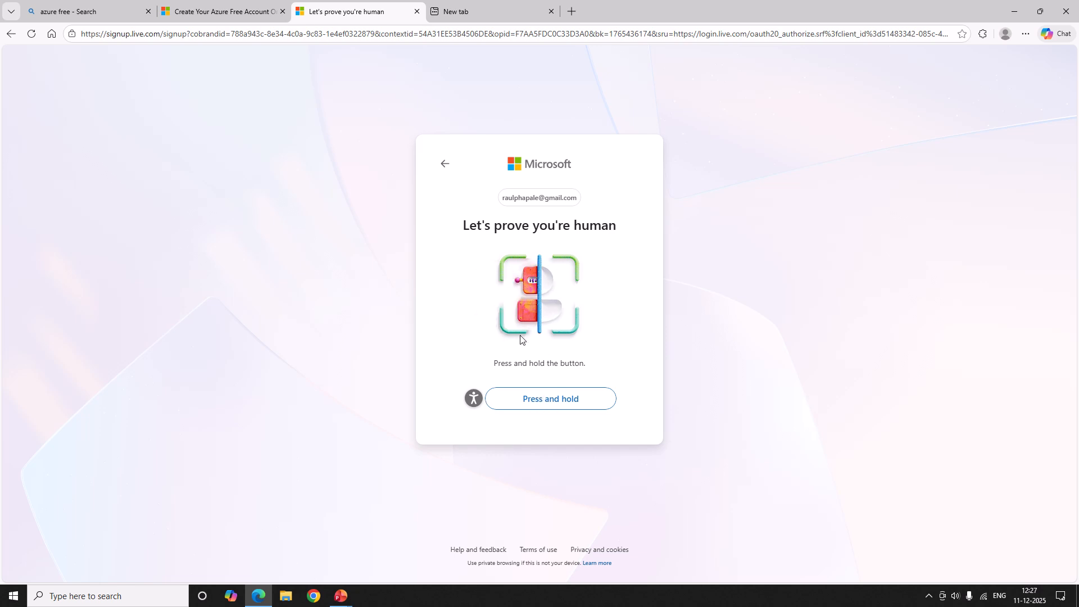
# - Hold the 'Press and hold' button, retrying after the error, until human verification completes
pyautogui.moveTo(501, 403); pyautogui.dragTo(630, 407)
pyautogui.moveTo(506, 402); pyautogui.dragTo(619, 400)
pyautogui.moveTo(489, 402); pyautogui.dragTo(618, 401)
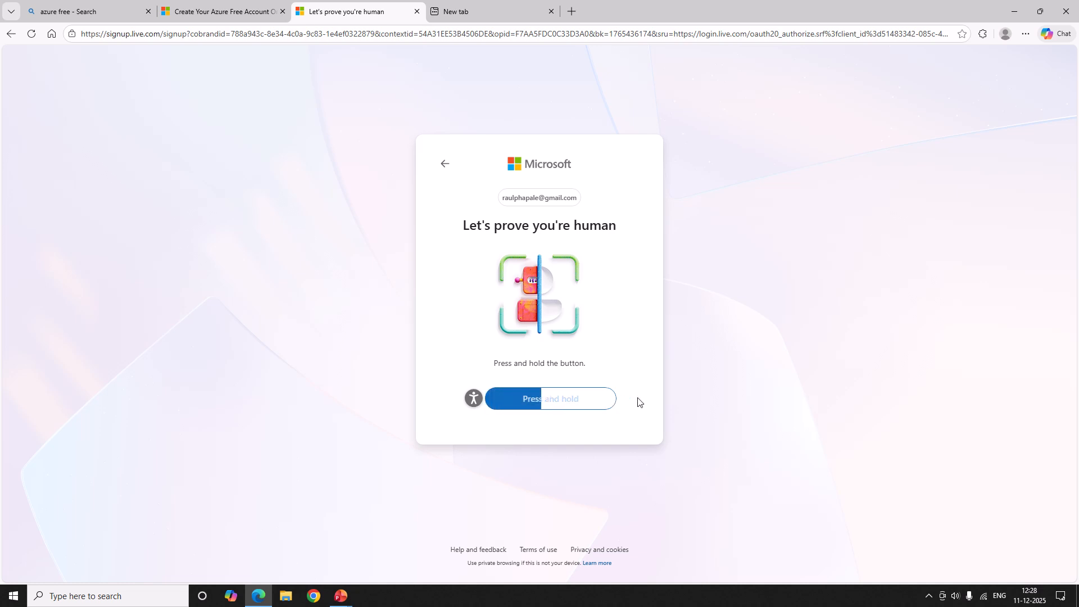
pyautogui.click(477, 401)
pyautogui.moveTo(529, 401); pyautogui.dragTo(541, 405)
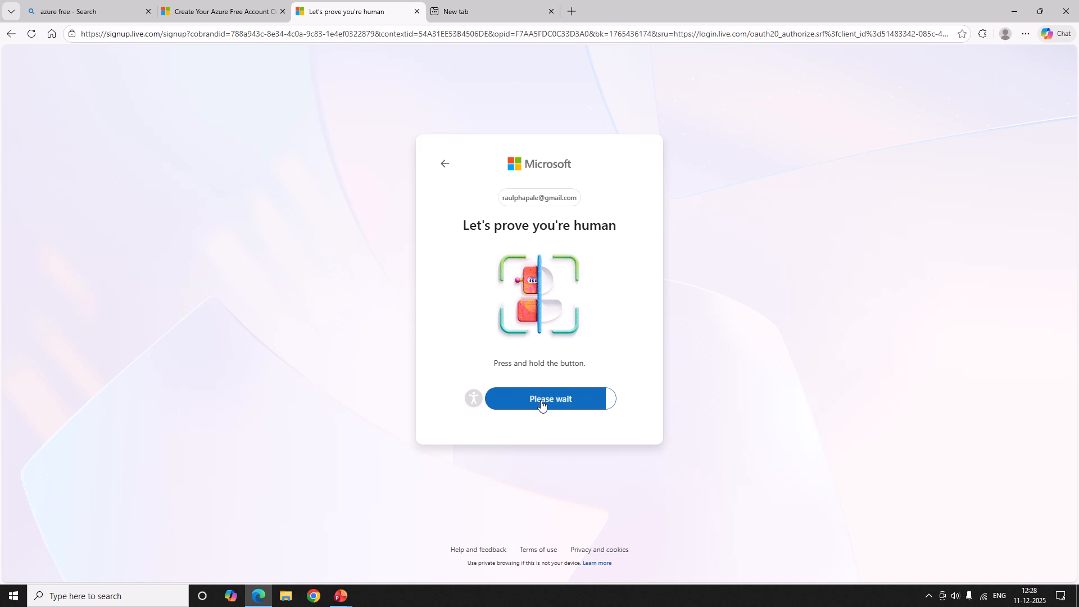
pyautogui.click(522, 405)
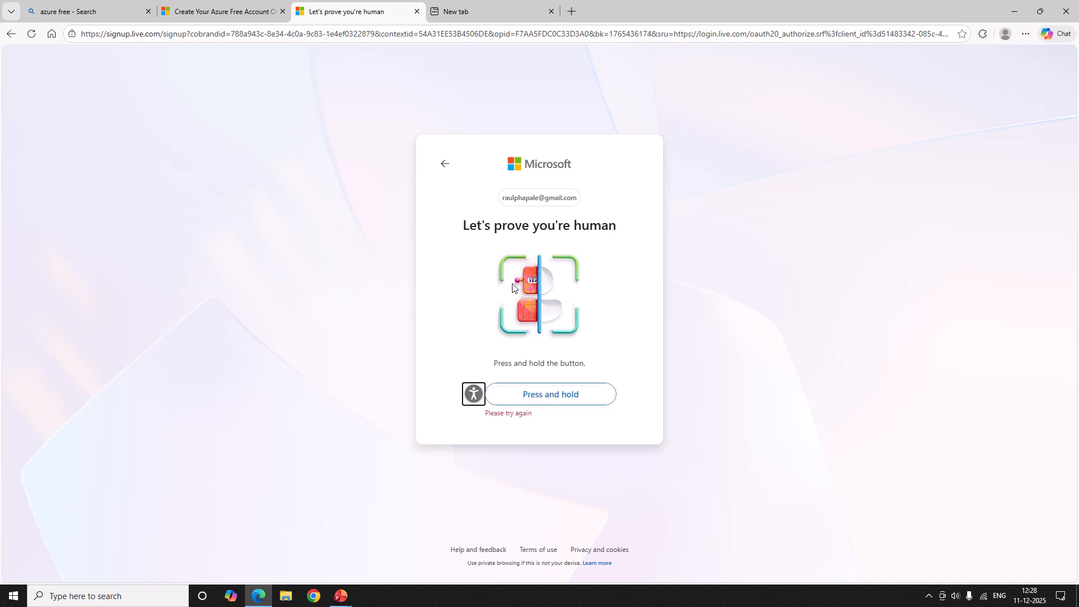
pyautogui.click(488, 392)
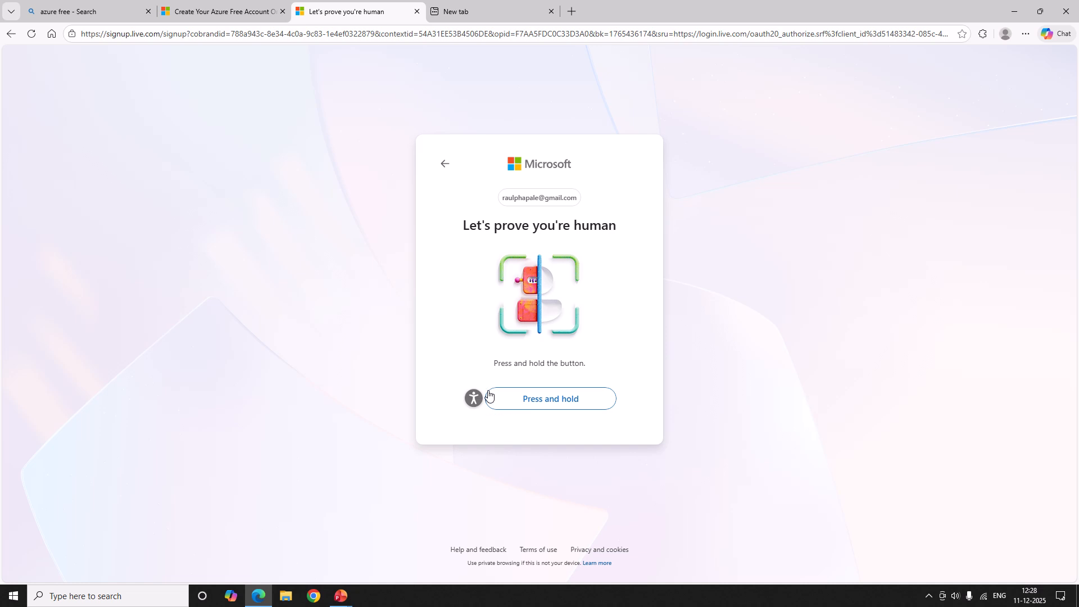
pyautogui.moveTo(489, 395); pyautogui.dragTo(617, 398)
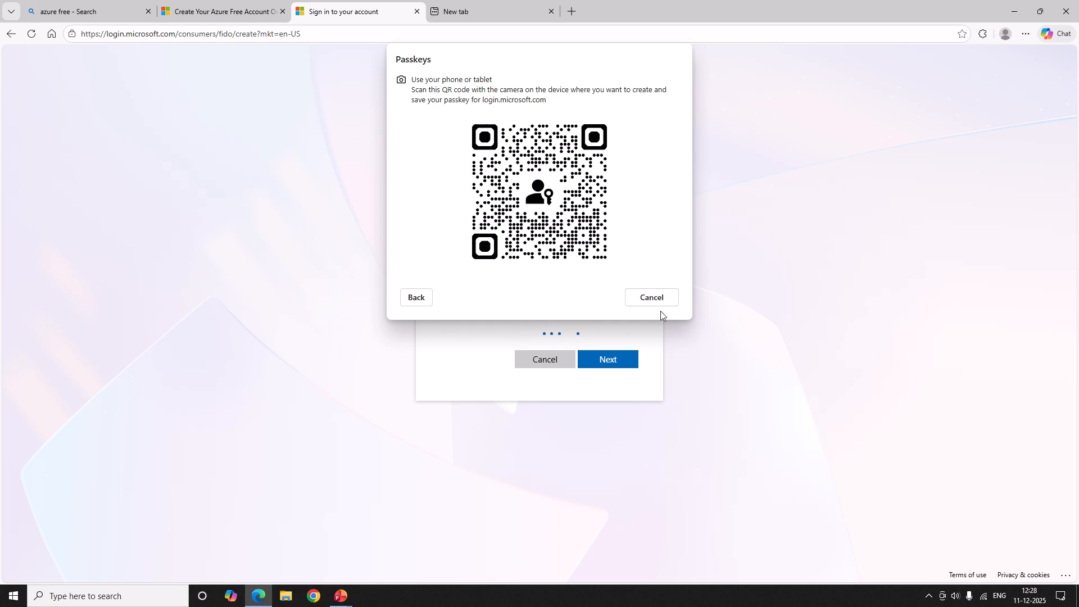
# - Cancel the QR passkey option, retry creating the passkey, and confirm it was created
pyautogui.click(651, 299)
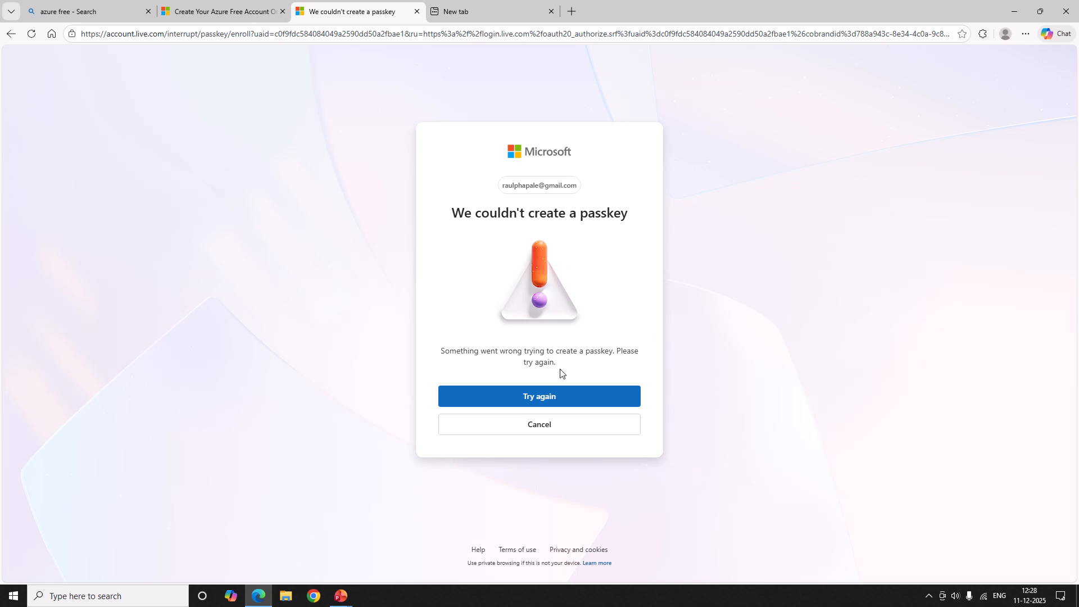
pyautogui.click(527, 400)
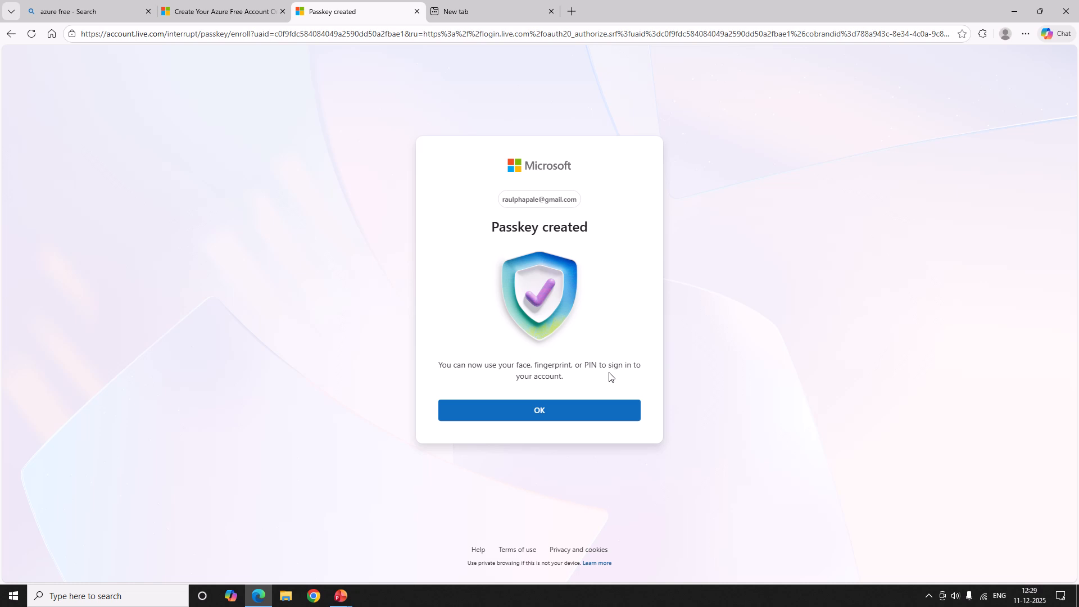
pyautogui.click(558, 416)
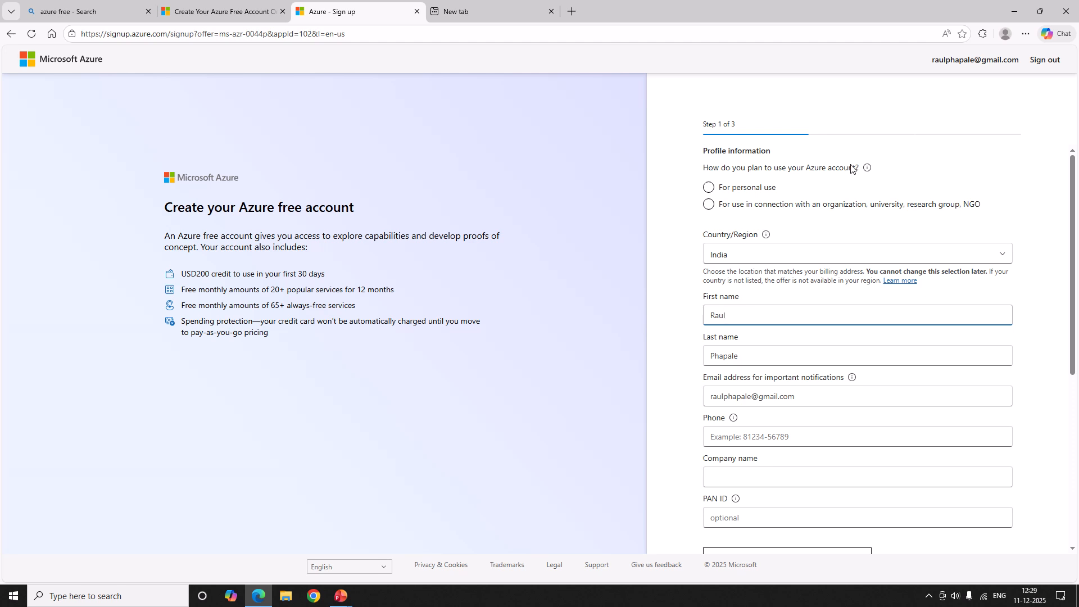
# - Select 'For personal use', view the phone number info callout, and scroll down to the puzzle
pyautogui.click(726, 188)
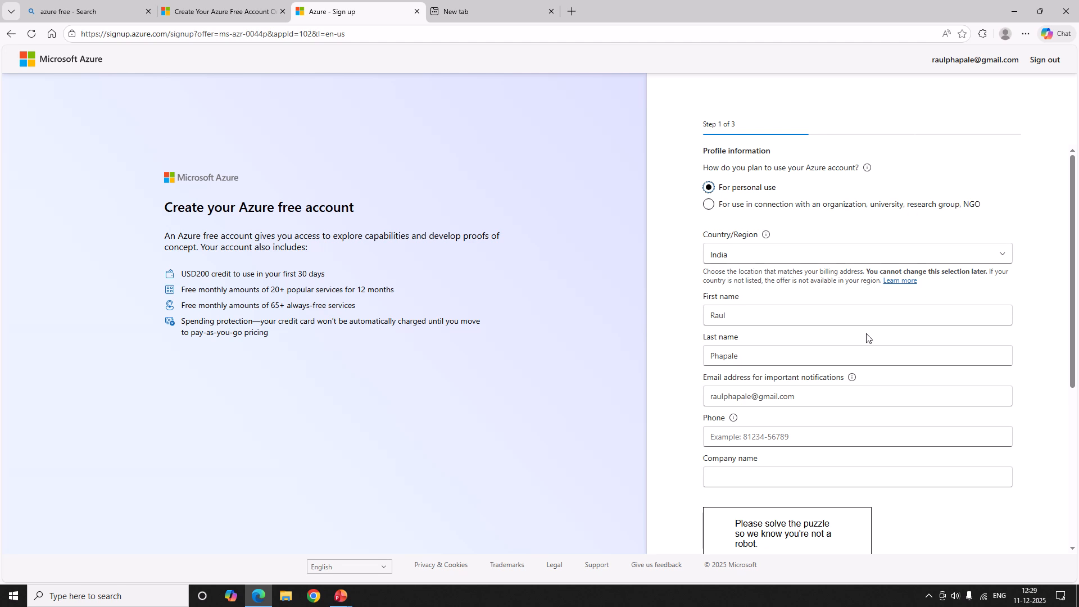
pyautogui.click(796, 442)
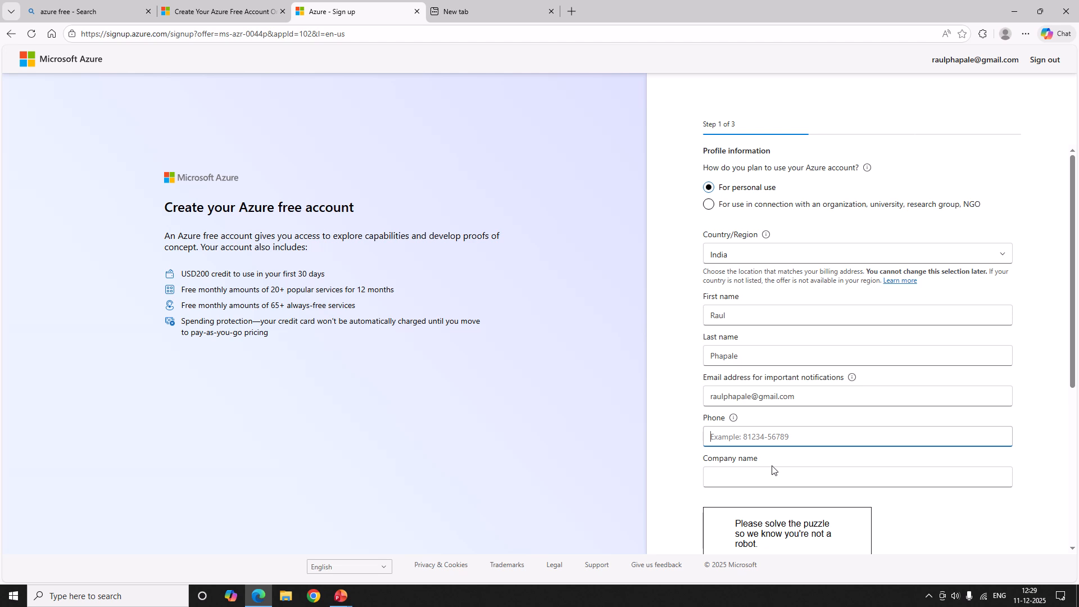
pyautogui.click(734, 421)
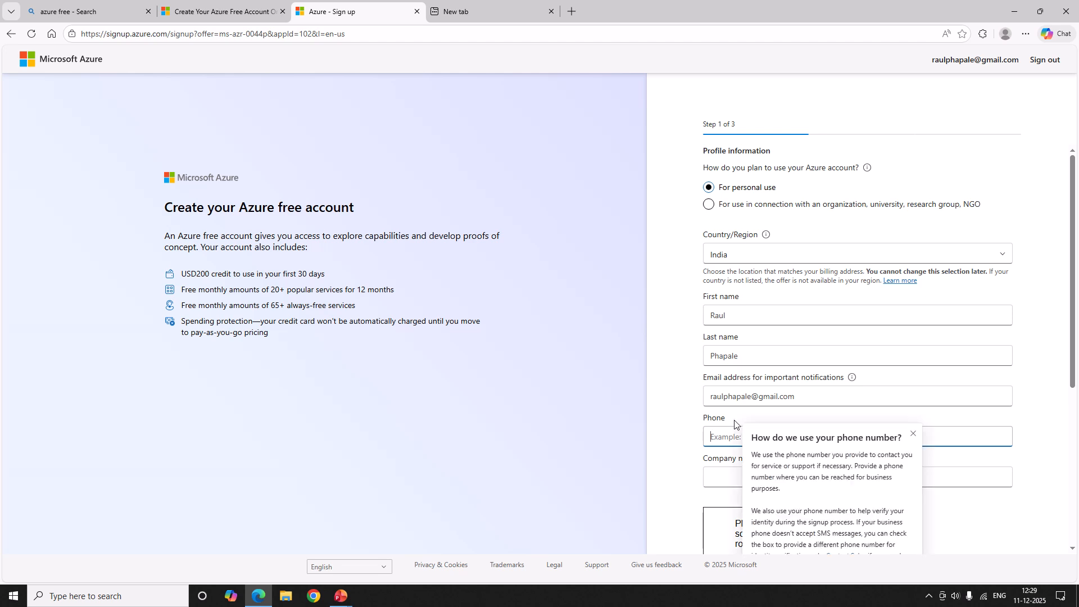
pyautogui.click(913, 436)
pyautogui.scroll(-2, 837, 443)
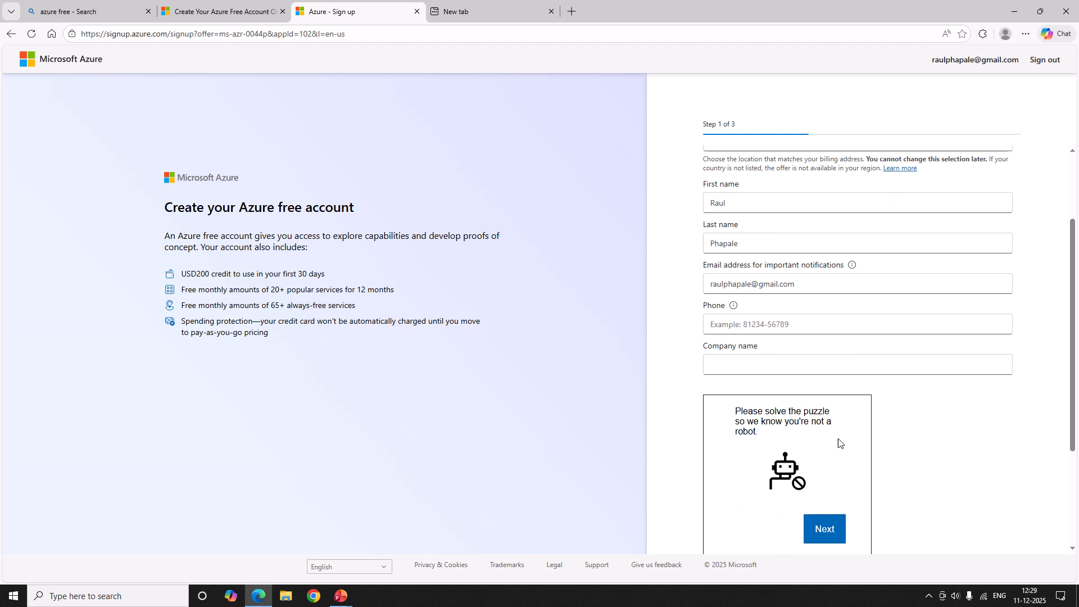
pyautogui.click(774, 369)
pyautogui.scroll(-1, 890, 444)
pyautogui.scroll(-2, 889, 444)
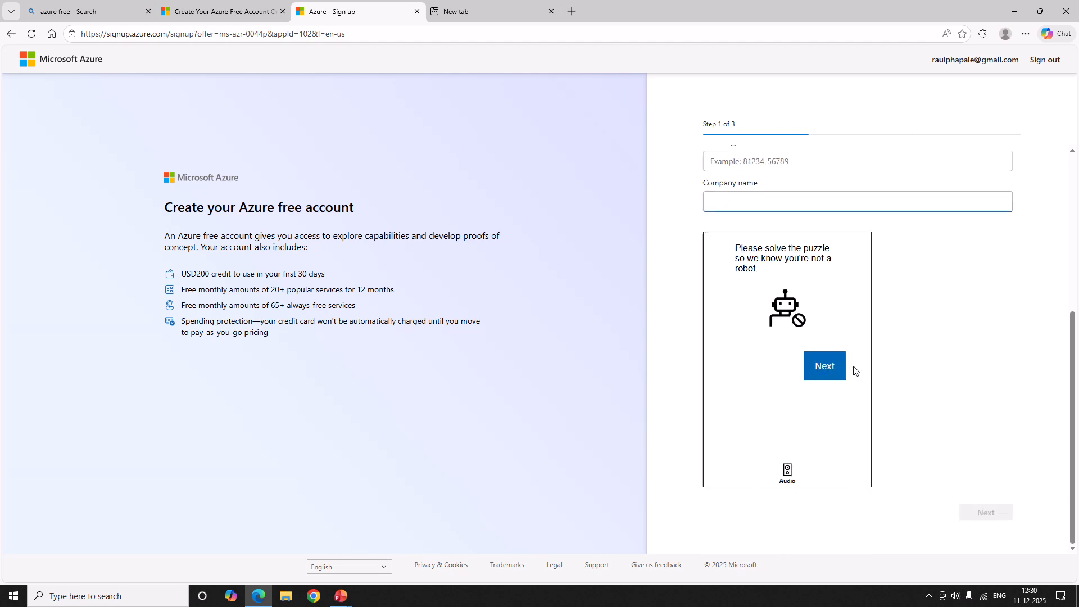
# - Solve the anti-robot puzzle by rotating the animal to match the reference and submit
pyautogui.click(829, 366)
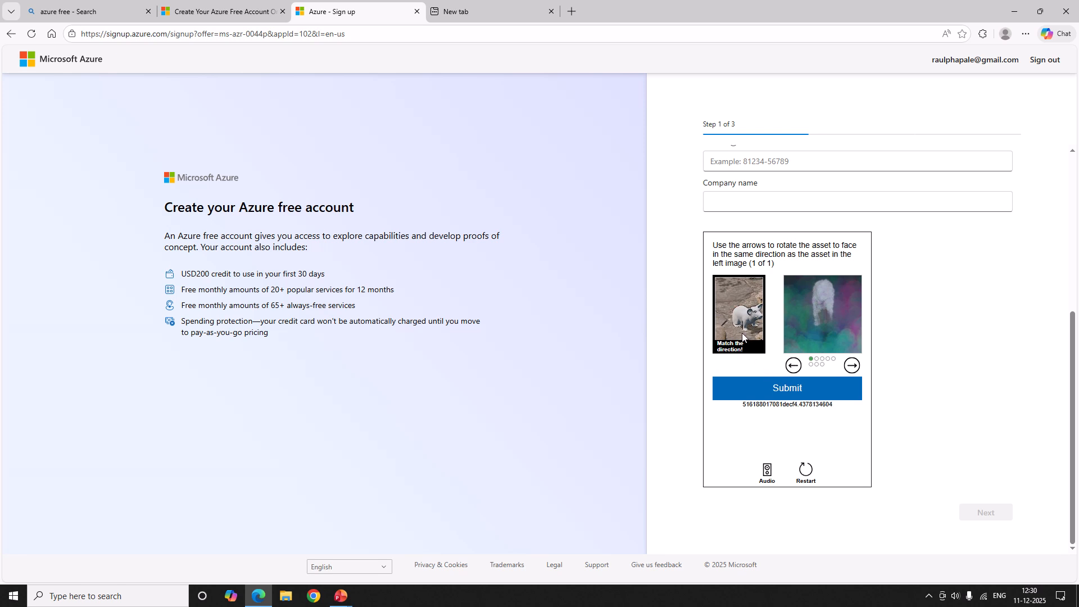
pyautogui.click(793, 366)
pyautogui.click(793, 367)
pyautogui.click(793, 367)
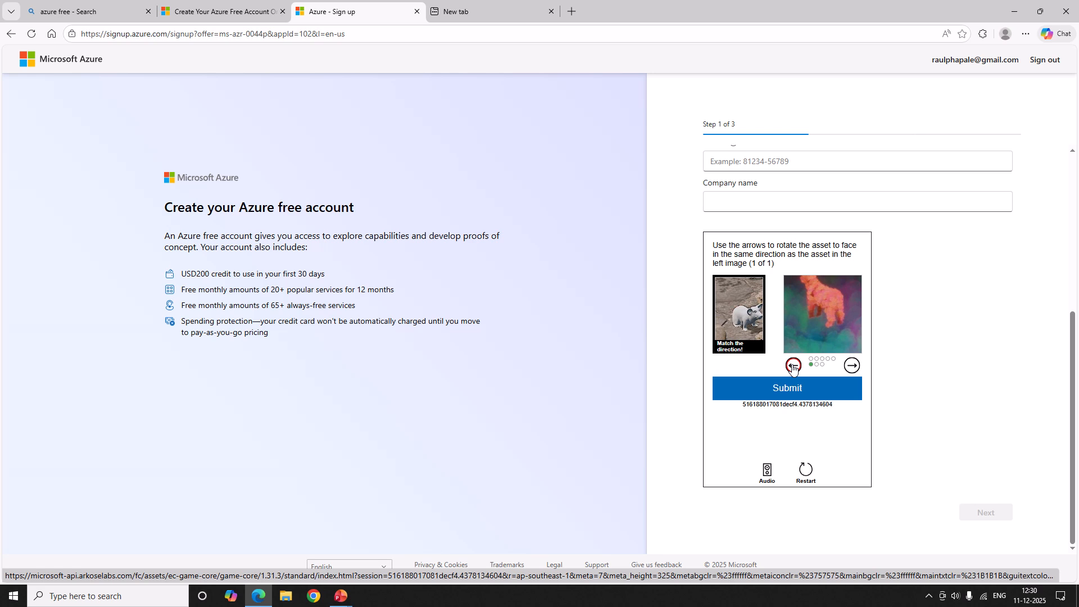
pyautogui.click(793, 366)
pyautogui.click(793, 367)
pyautogui.click(793, 367)
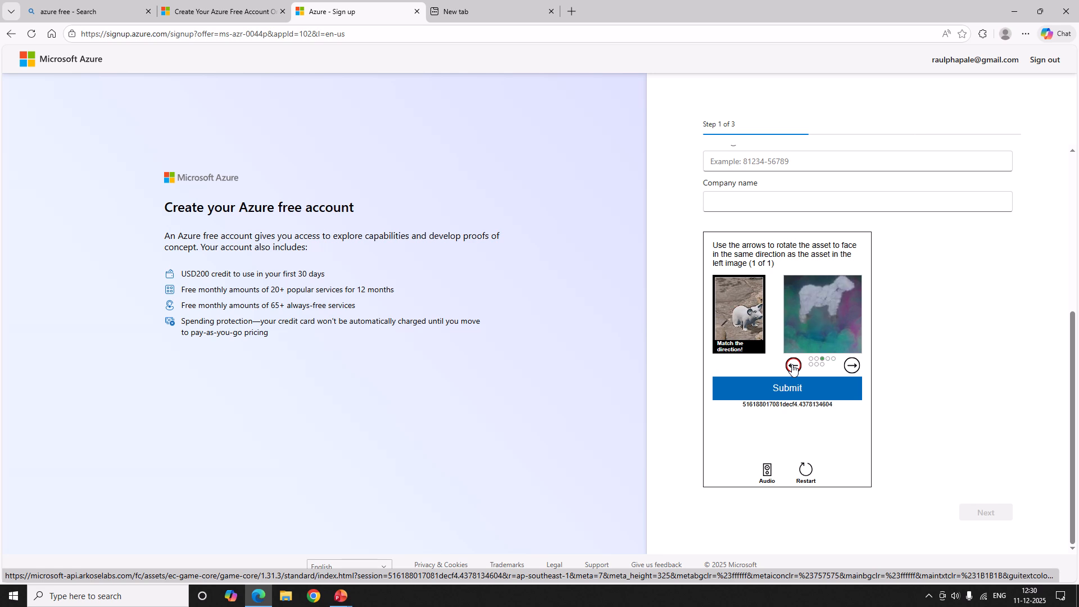
pyautogui.click(793, 366)
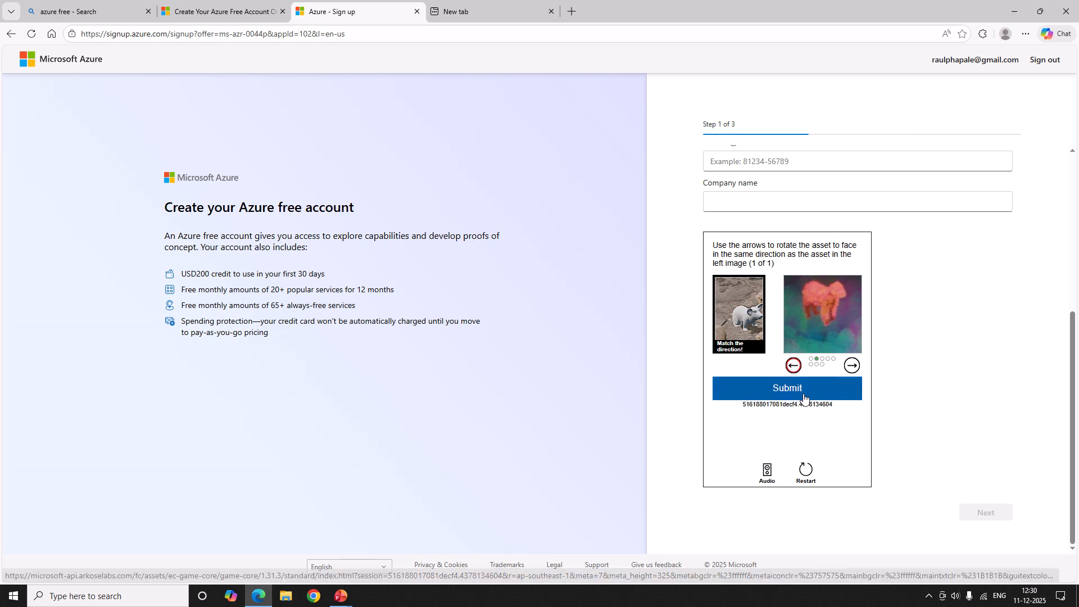
pyautogui.click(781, 388)
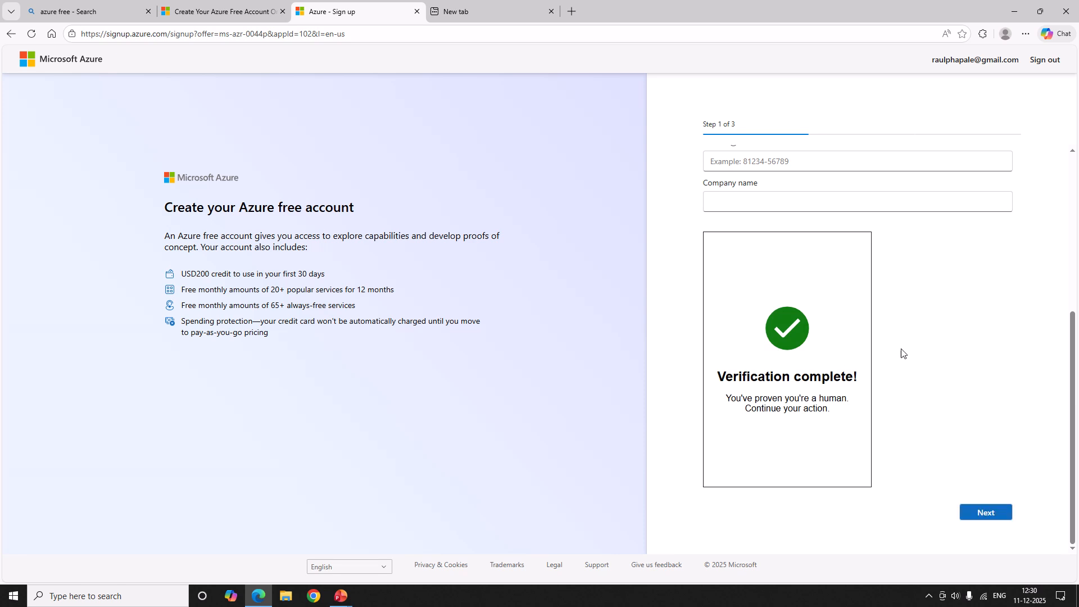
# - Fill in the phone number and company name, then submit the profile step
pyautogui.click(988, 513)
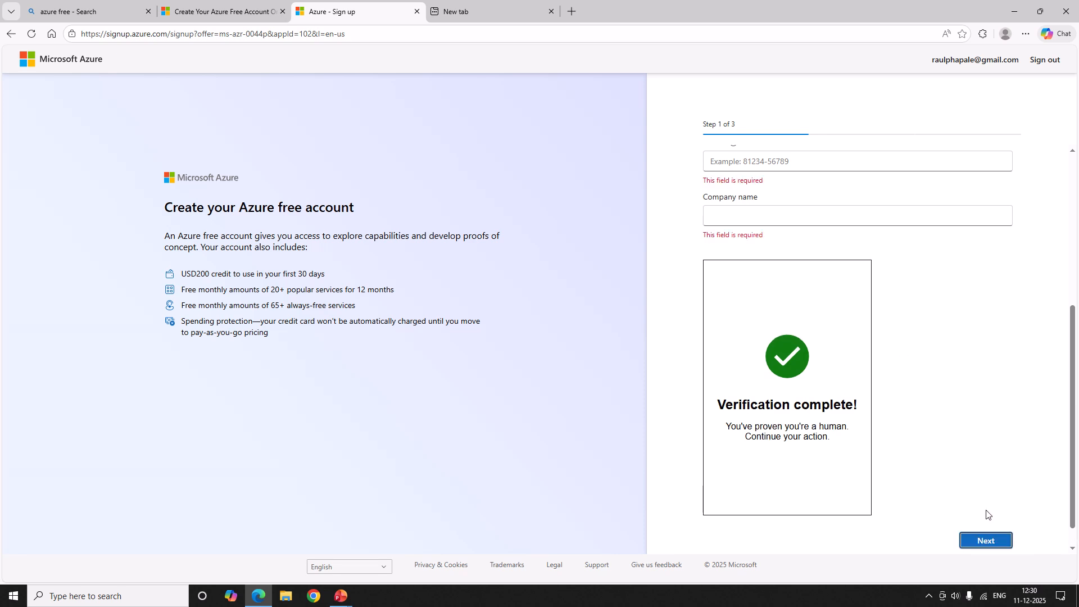
pyautogui.scroll(2, 836, 318)
pyautogui.click(749, 272)
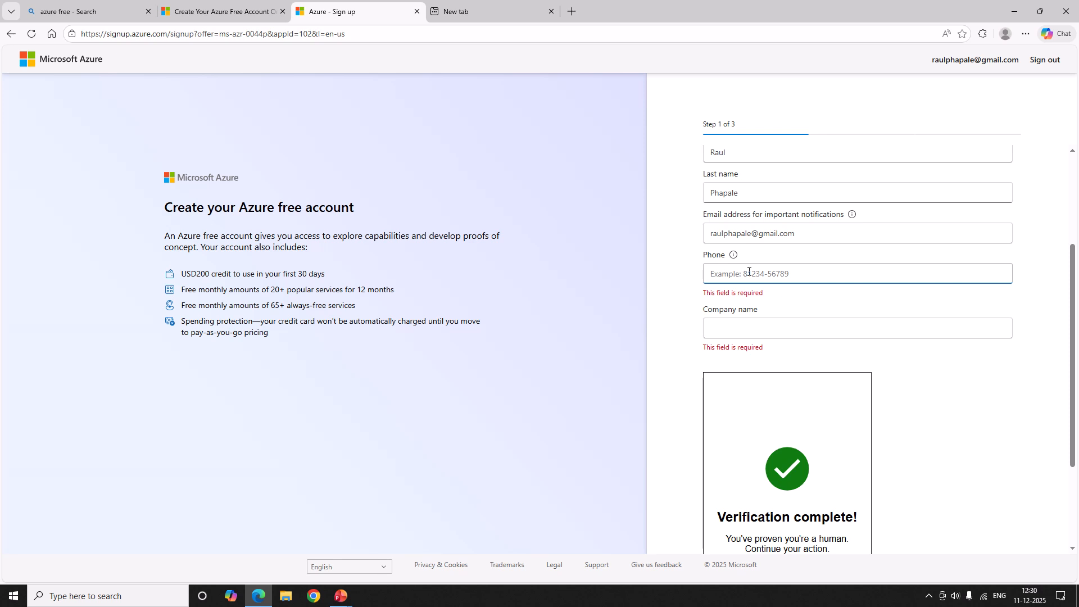
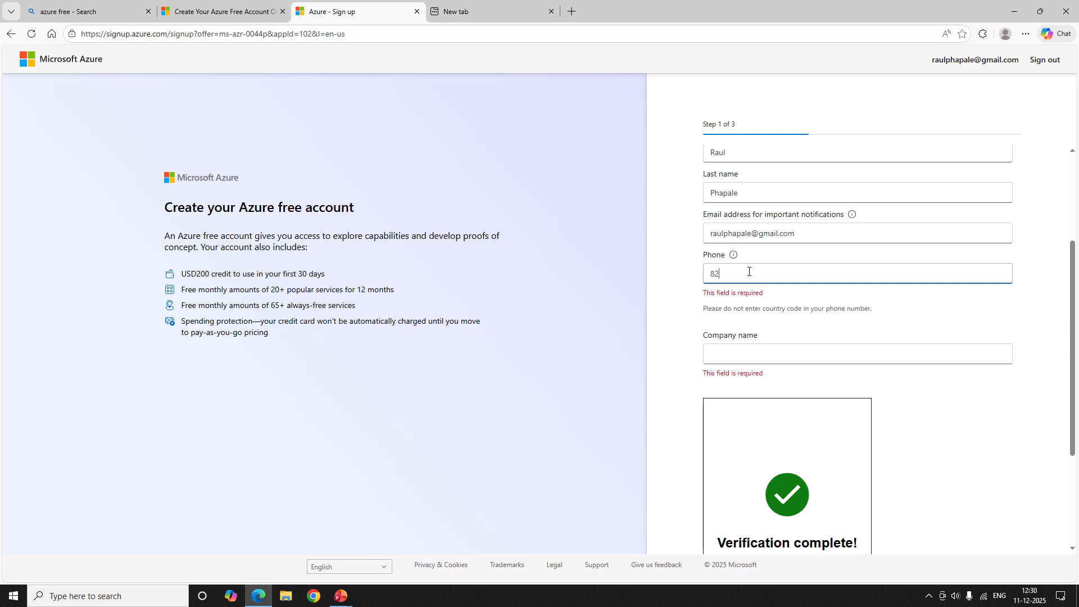
pyautogui.click(763, 355)
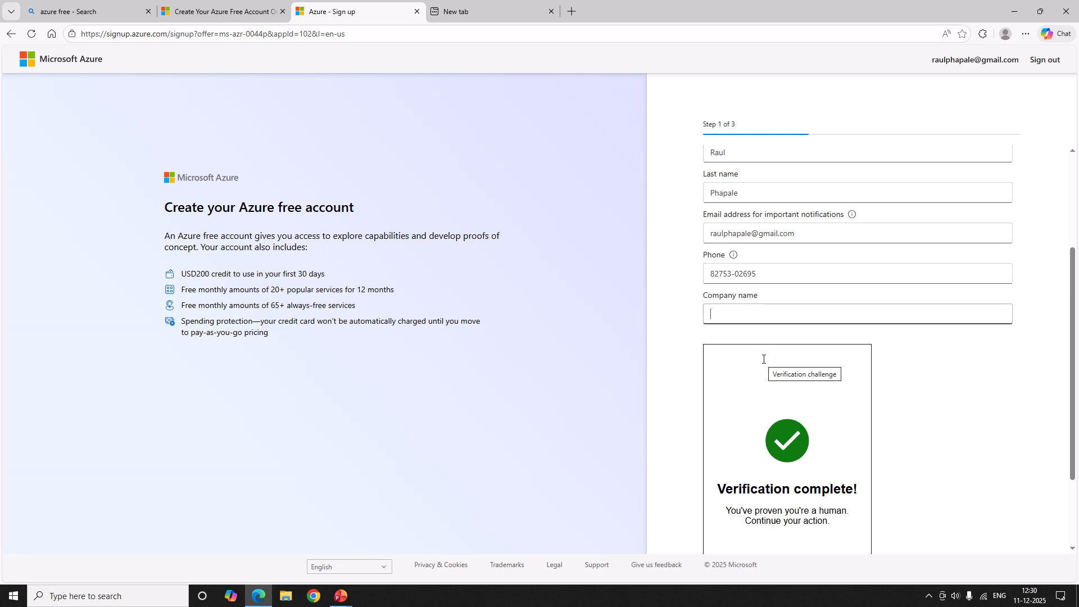
pyautogui.write('d')
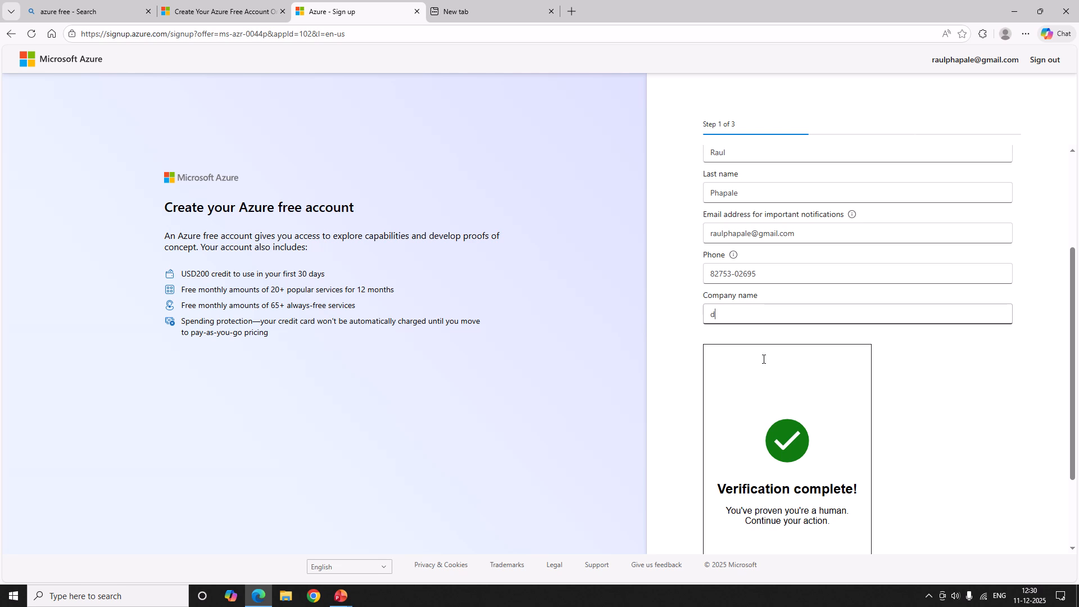
pyautogui.write('d')
pyautogui.press('BackSpace')
pyautogui.press('BackSpace')
pyautogui.write('rbp')
pyautogui.scroll(-2, 763, 359)
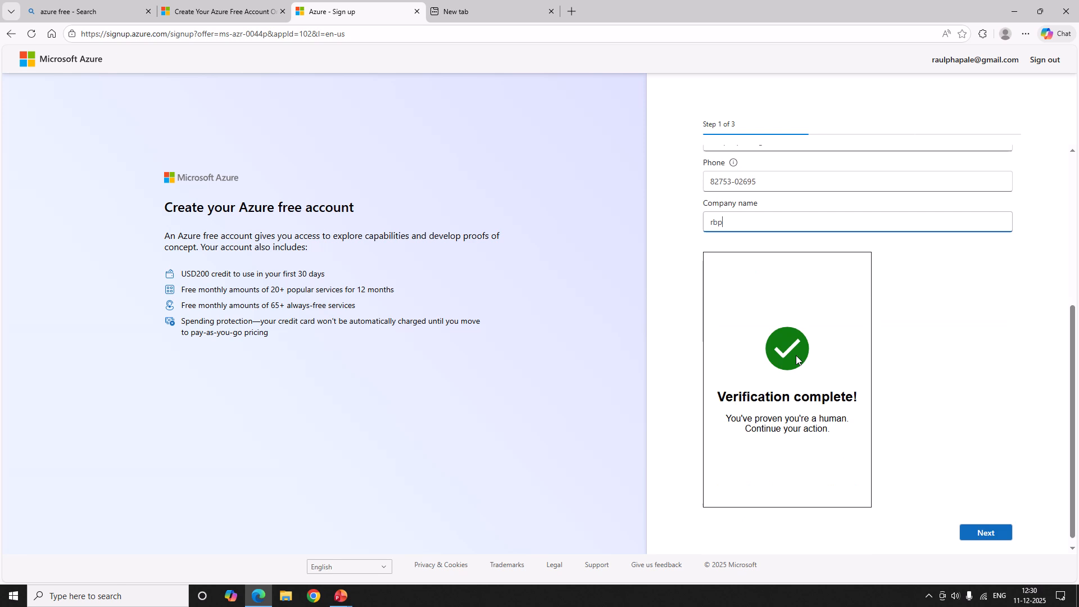
pyautogui.click(978, 511)
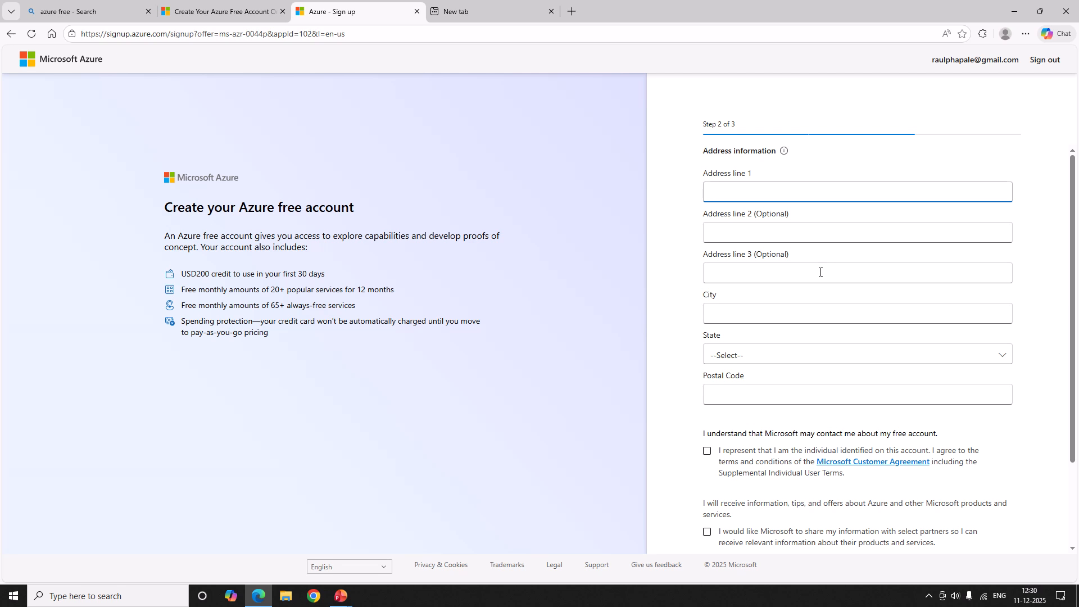
# - Enter the street address and city, and pick the state from the dropdown
pyautogui.write('abc business center')
pyautogui.click(773, 329)
pyautogui.click(772, 307)
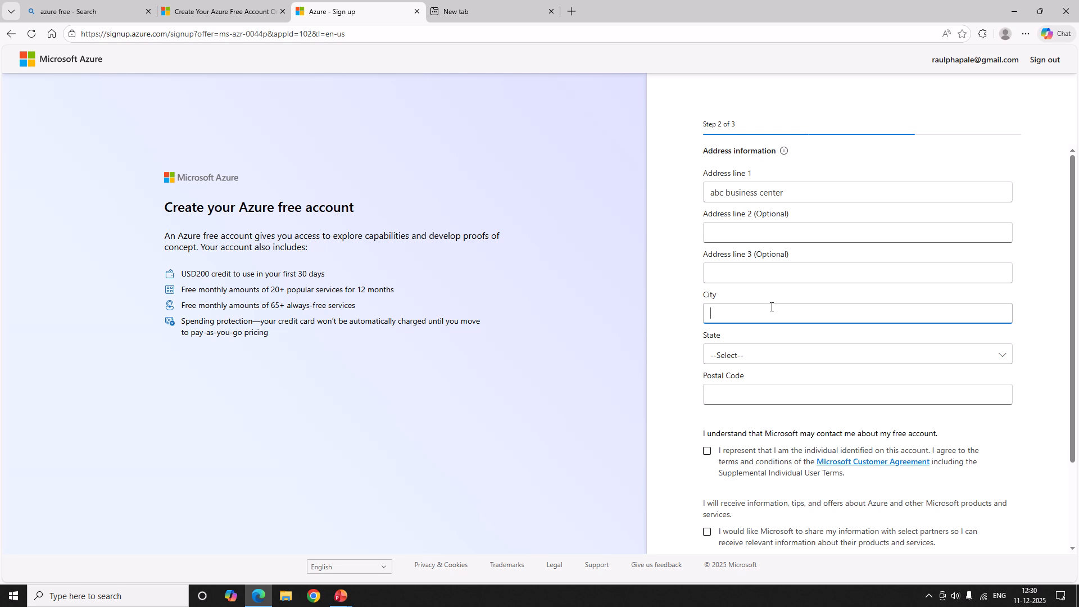
pyautogui.write('pune')
pyautogui.click(745, 360)
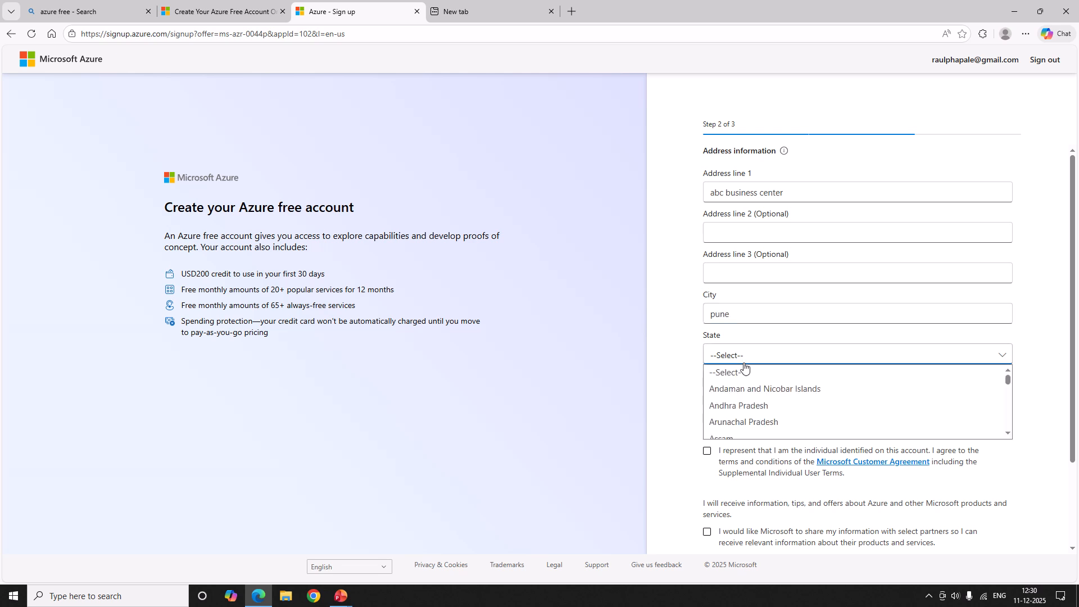
pyautogui.write('mah')
pyautogui.click(743, 371)
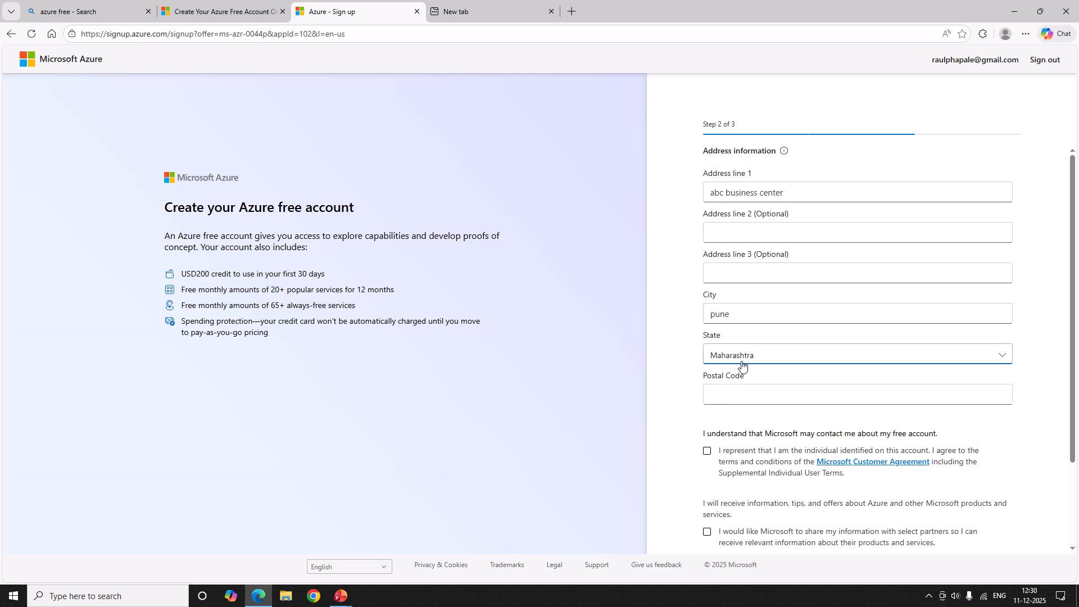
# - Accept the customer agreement, enter the postal code, opt into partner sharing, and submit
pyautogui.click(707, 451)
pyautogui.click(735, 395)
pyautogui.write('4')
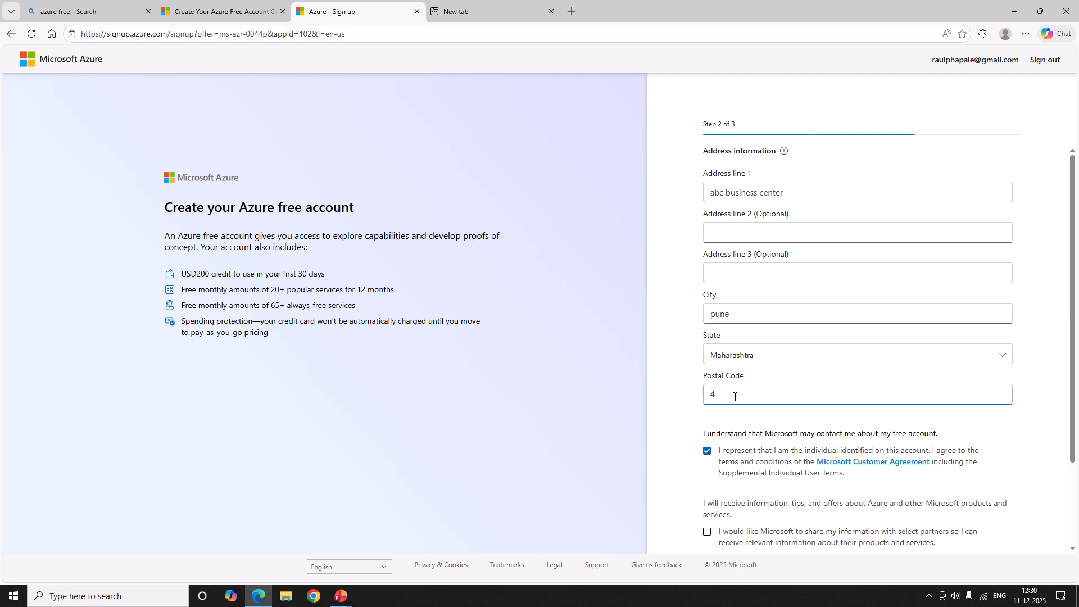
pyautogui.write('11004')
pyautogui.scroll(-2, 725, 427)
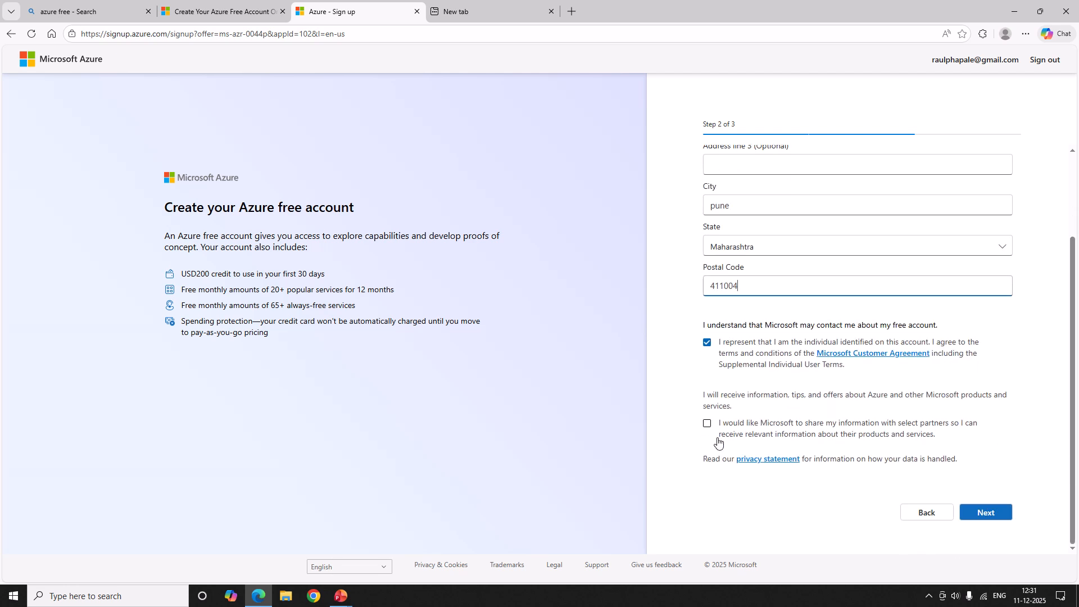
pyautogui.click(707, 424)
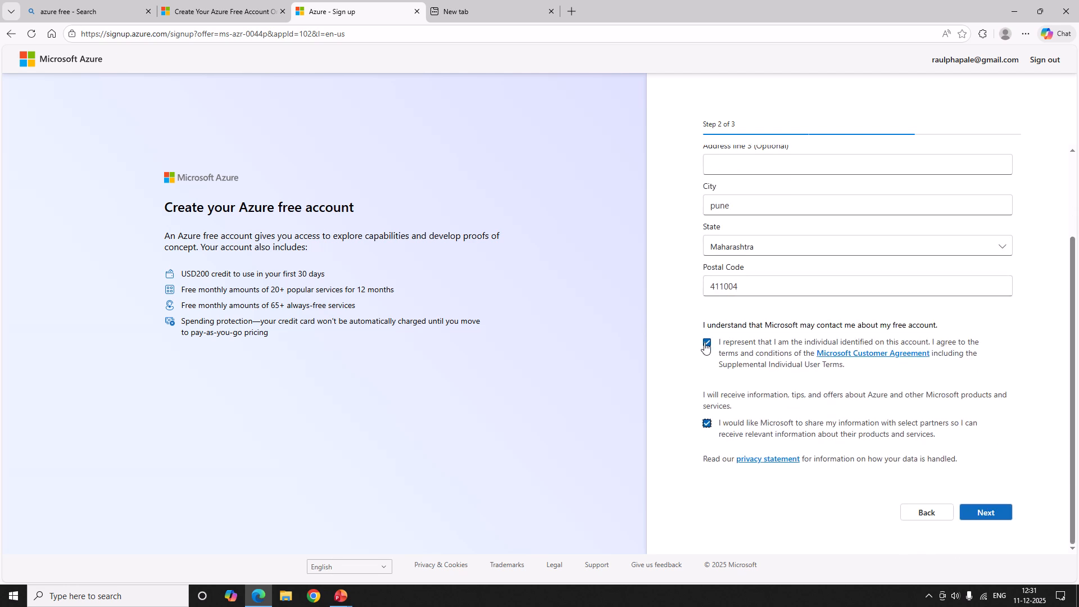
pyautogui.click(993, 515)
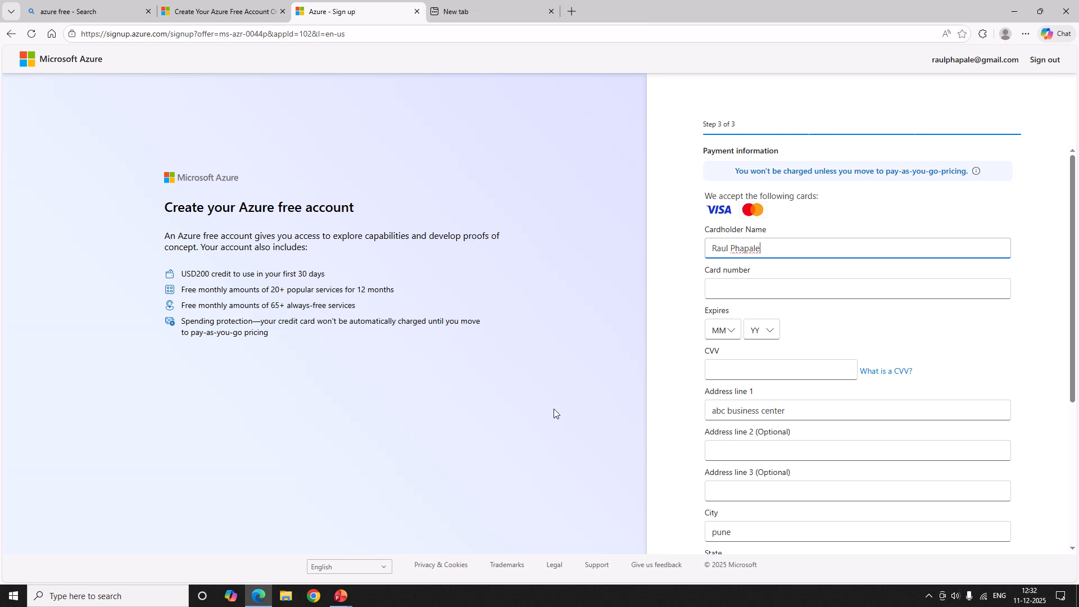
# - Submit the sign-up with the entered card details to start bank verification
pyautogui.moveTo(546, 1)
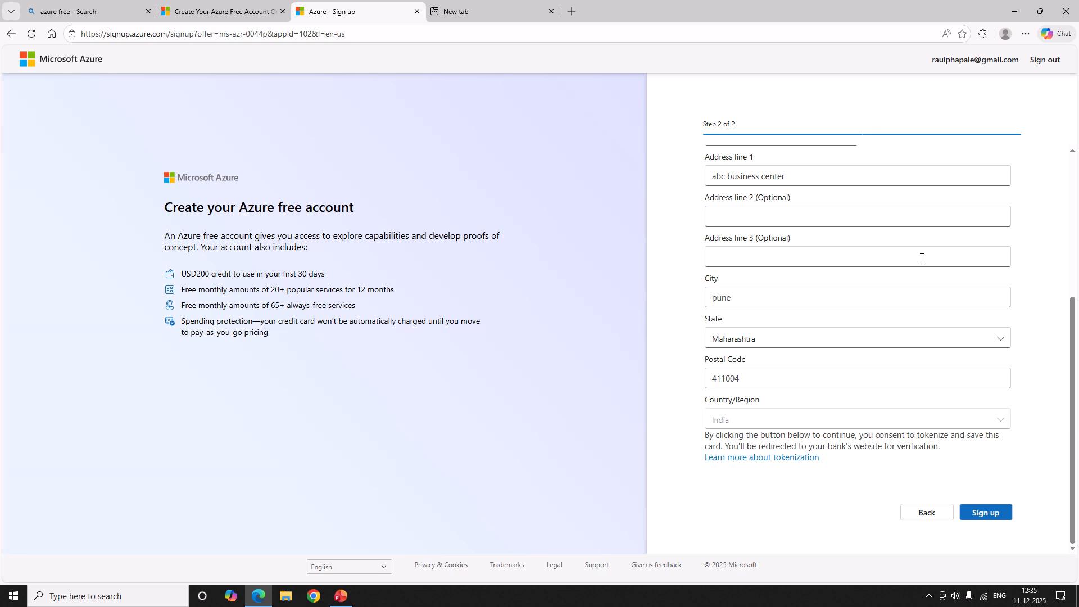
pyautogui.click(998, 516)
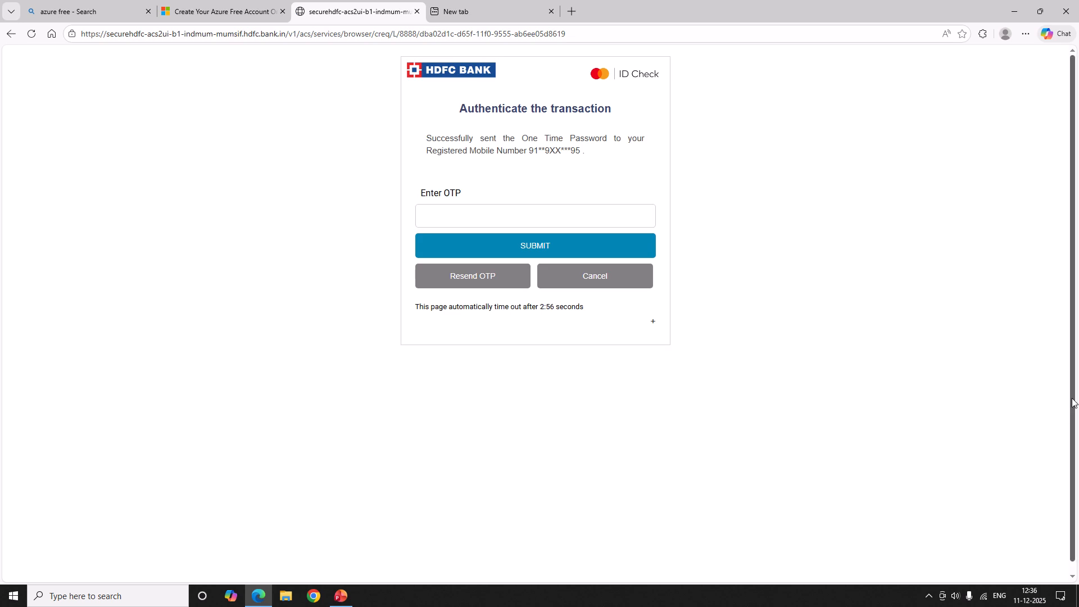
# - Enter the SMS one-time password on the HDFC Bank check and submit it
pyautogui.click(436, 214)
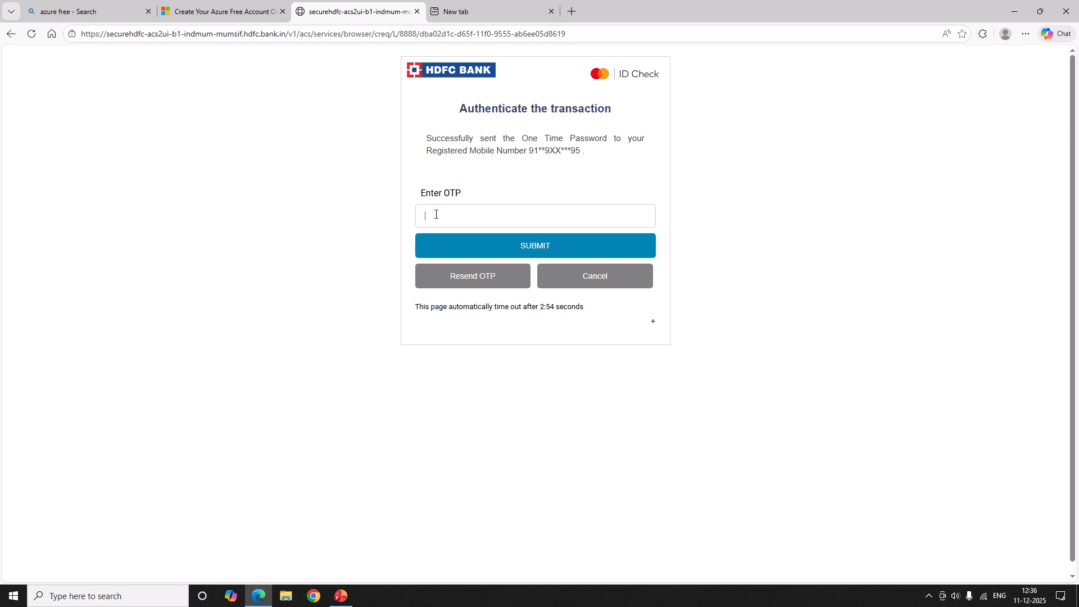
pyautogui.write('1')
pyautogui.click(488, 244)
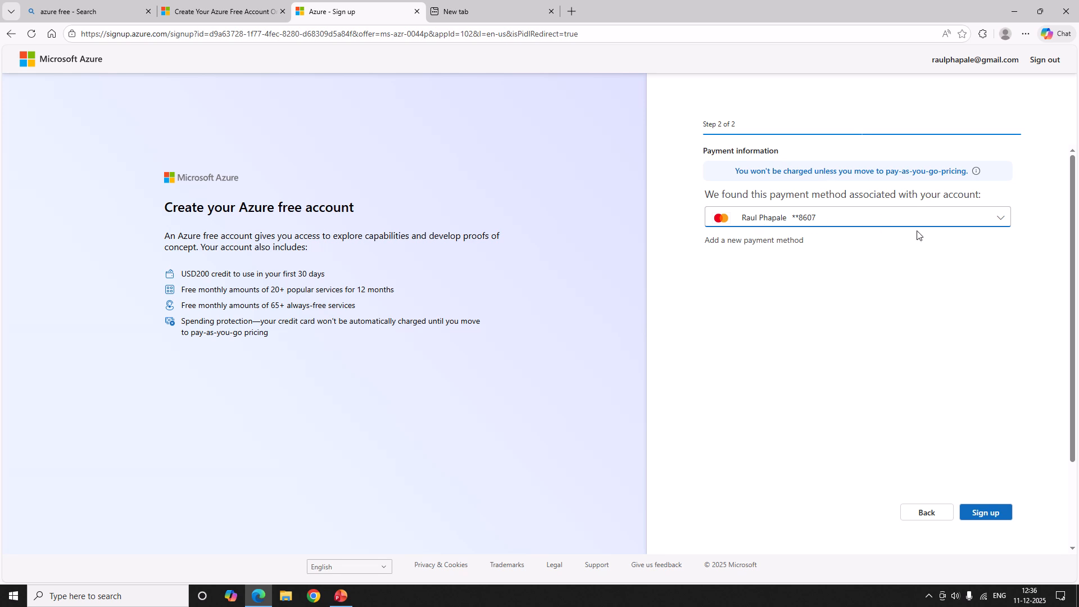
# - Complete sign-up with the found payment card and continue past the Protect your account screen
pyautogui.click(994, 513)
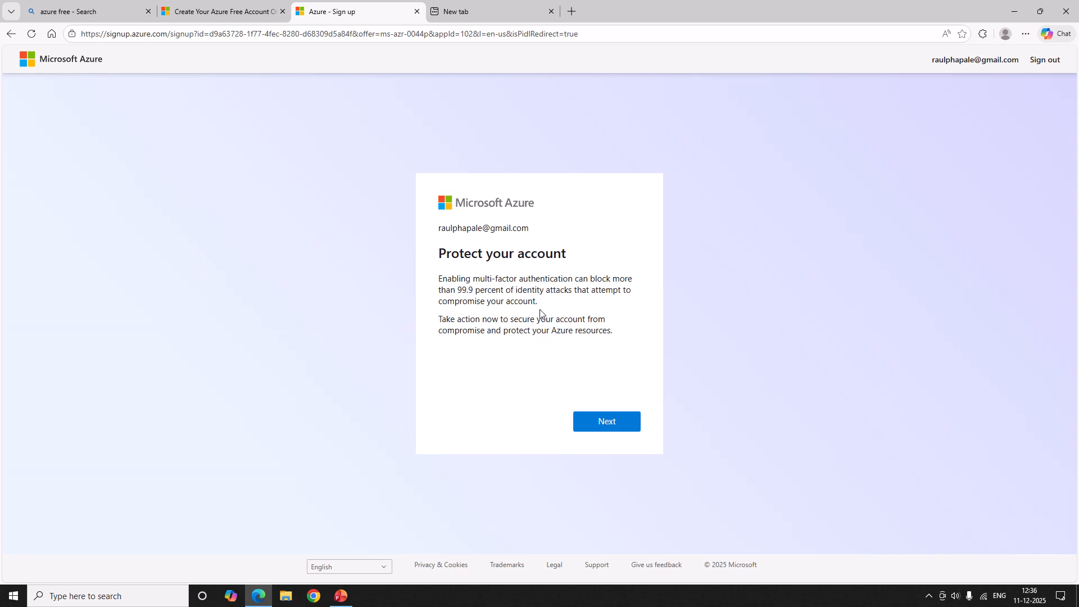
pyautogui.moveTo(466, 278); pyautogui.dragTo(619, 291)
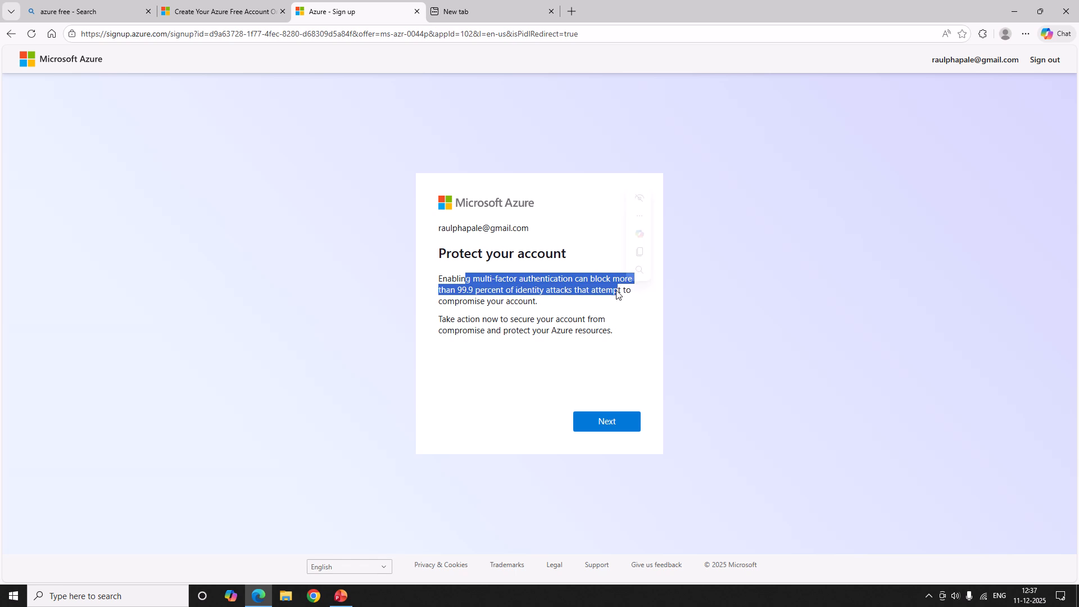
pyautogui.click(561, 305)
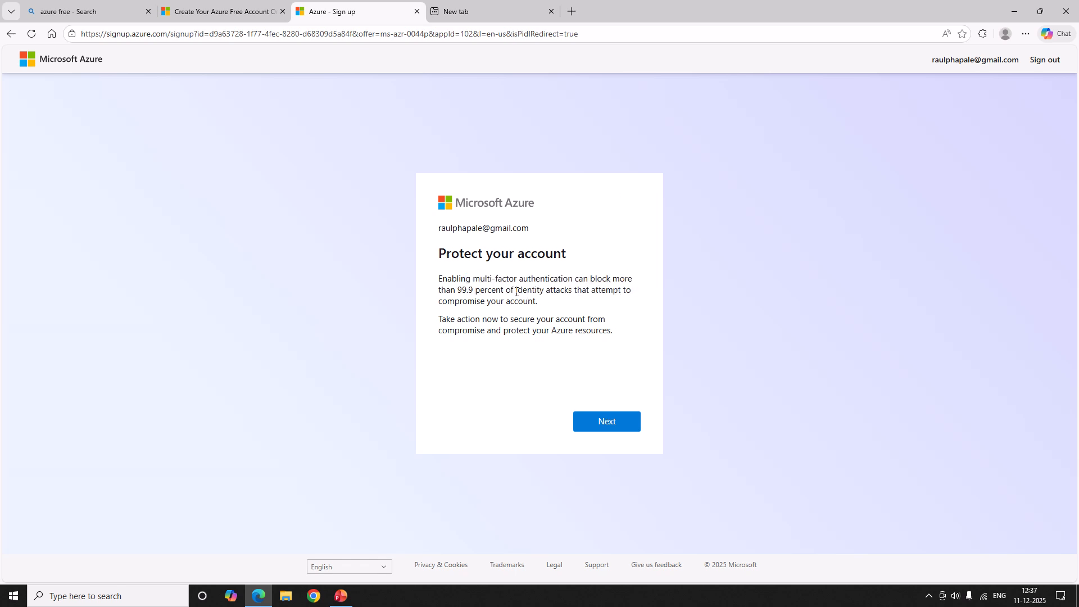
pyautogui.moveTo(516, 292); pyautogui.dragTo(578, 306)
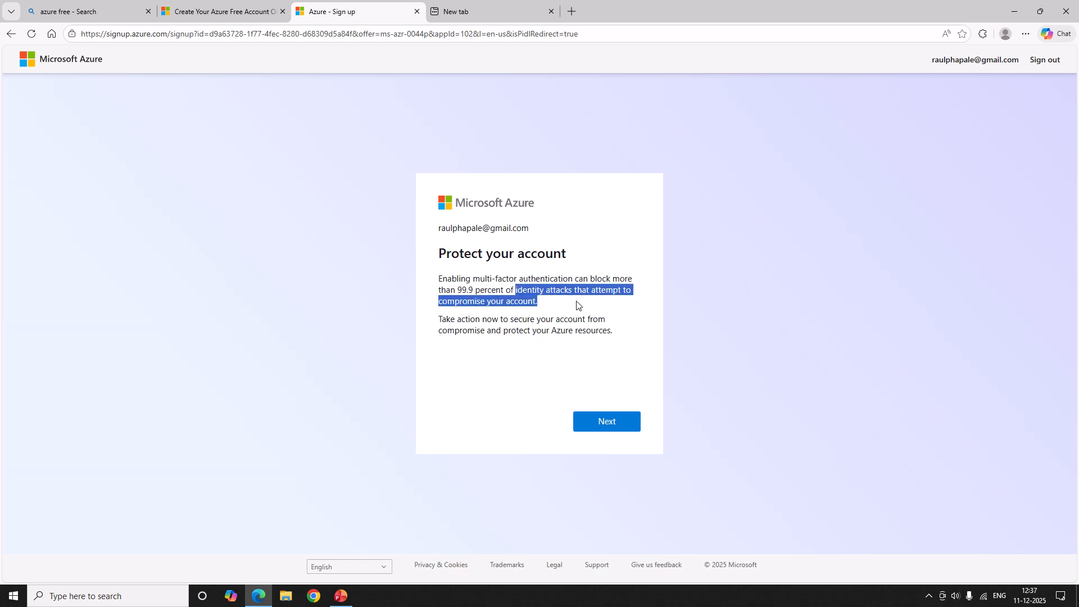
pyautogui.click(608, 421)
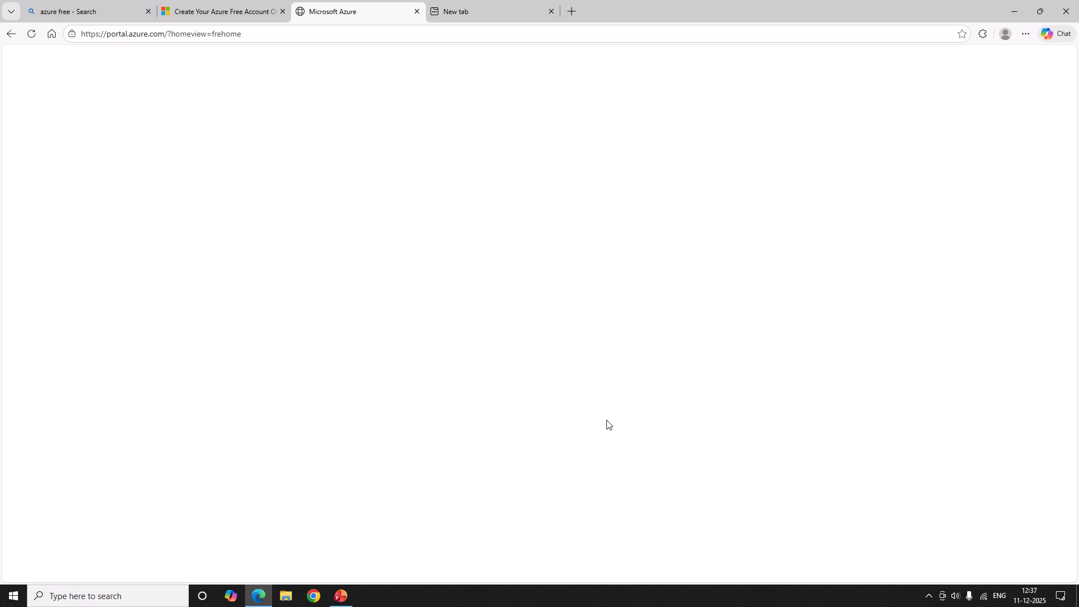
# - Reload the blank Azure portal page from the address bar
pyautogui.click(258, 34)
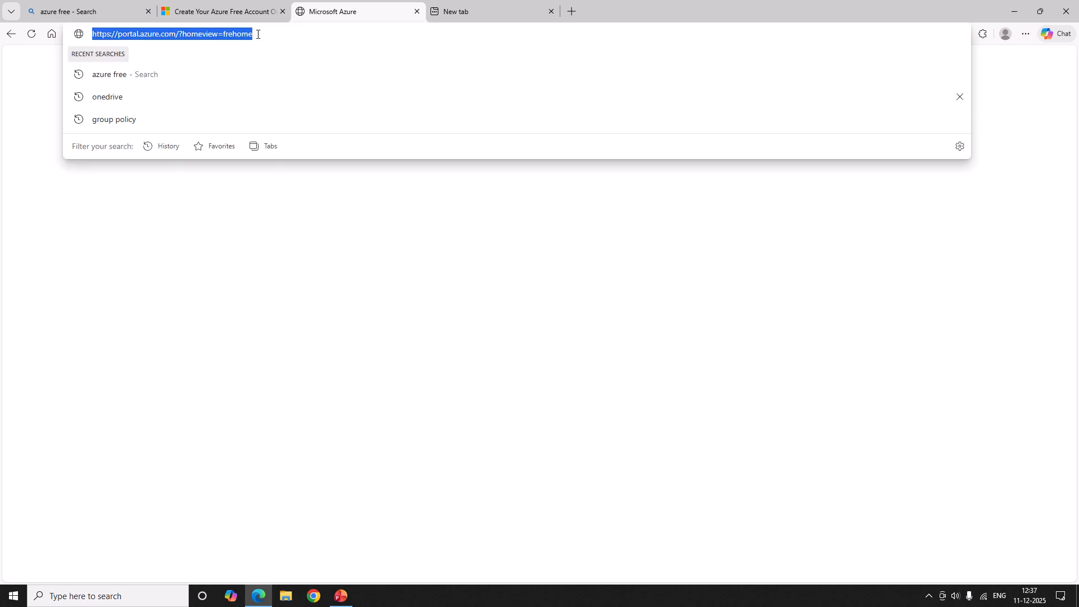
pyautogui.click(325, 267)
pyautogui.click(313, 28)
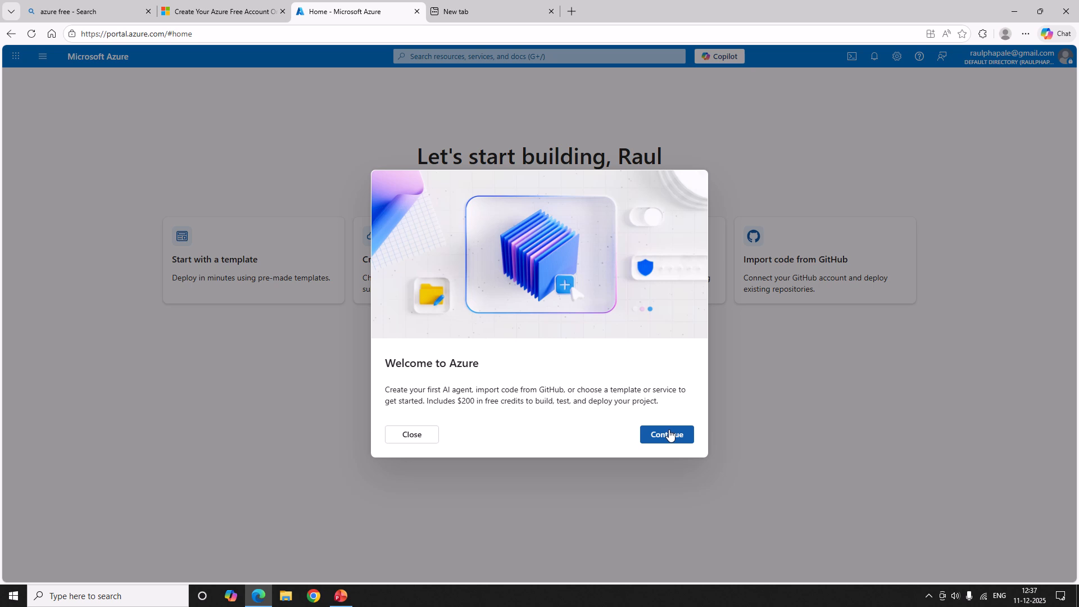
# - Read the Welcome to Azure dialog, including the $200 credits note, then continue
pyautogui.moveTo(385, 364); pyautogui.dragTo(480, 386)
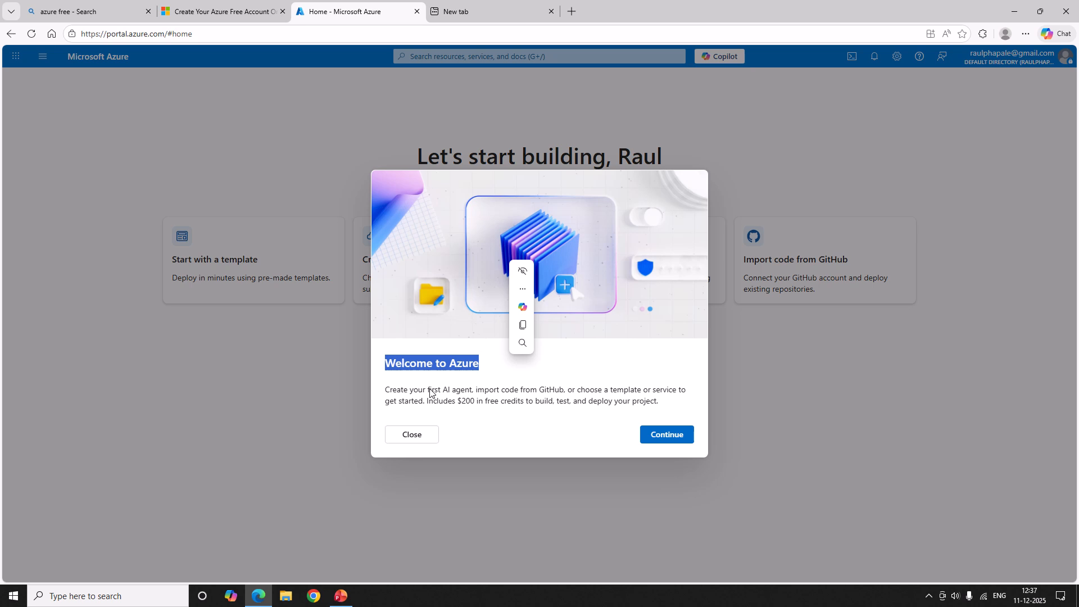
pyautogui.moveTo(397, 393); pyautogui.dragTo(659, 400)
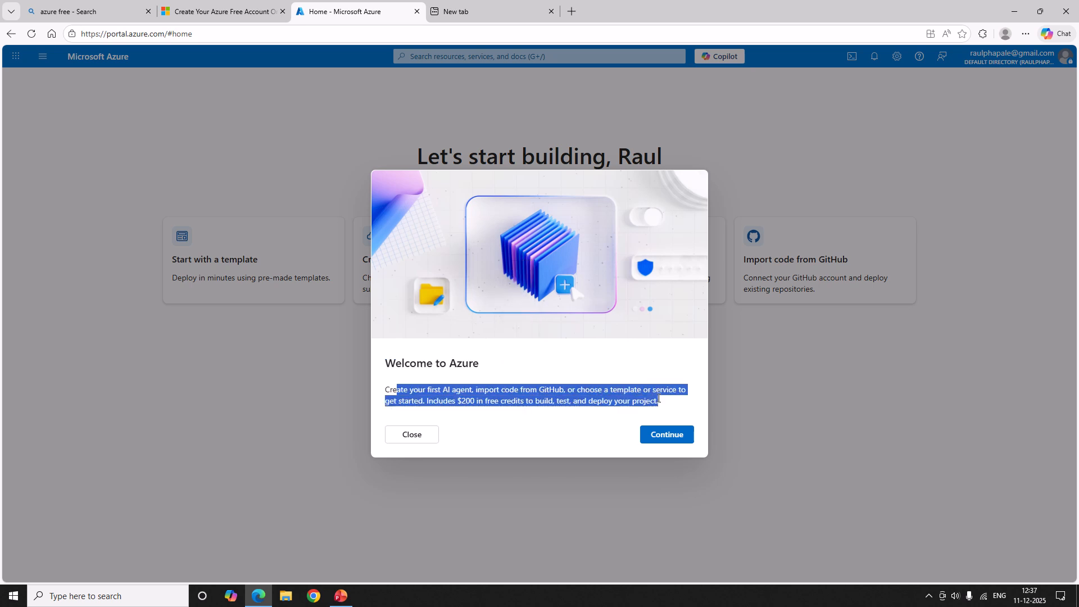
pyautogui.click(390, 392)
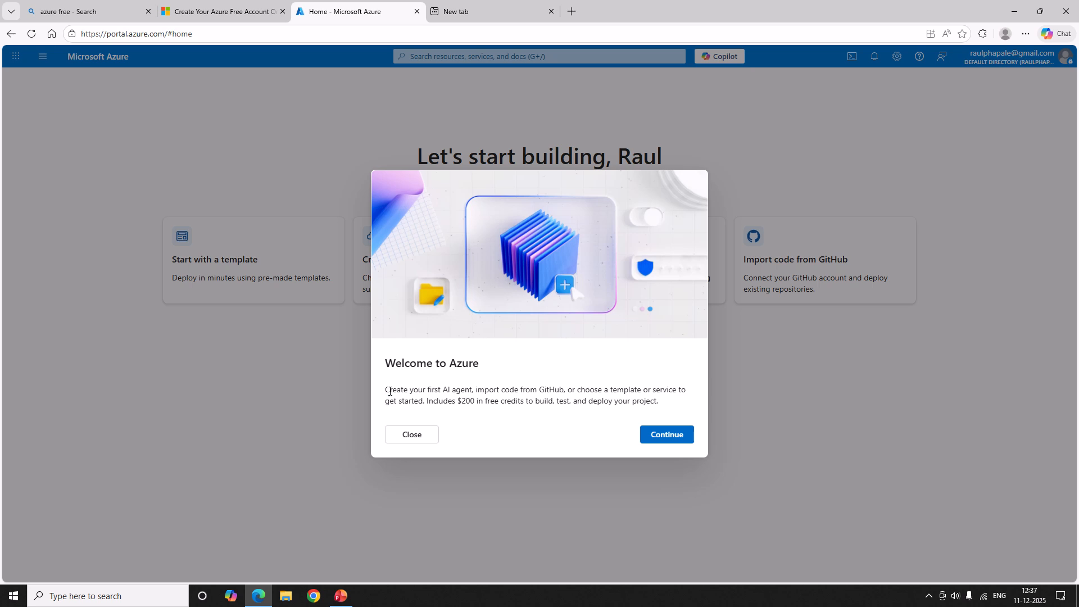
pyautogui.moveTo(387, 392); pyautogui.dragTo(682, 403)
pyautogui.click(547, 396)
pyautogui.moveTo(428, 403); pyautogui.dragTo(485, 403)
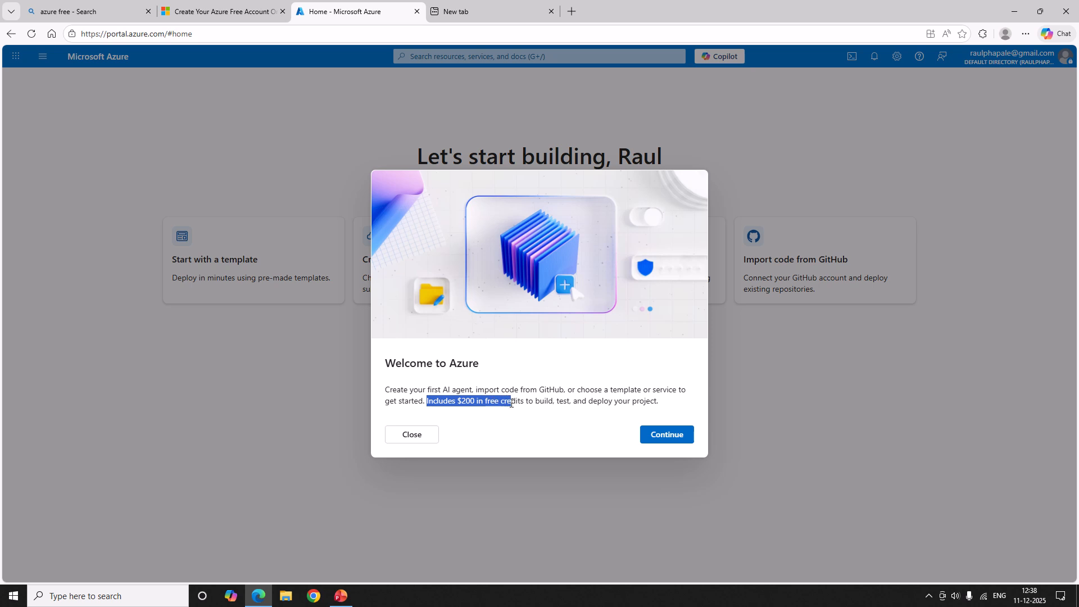
pyautogui.moveTo(522, 403); pyautogui.dragTo(663, 402)
pyautogui.click(581, 354)
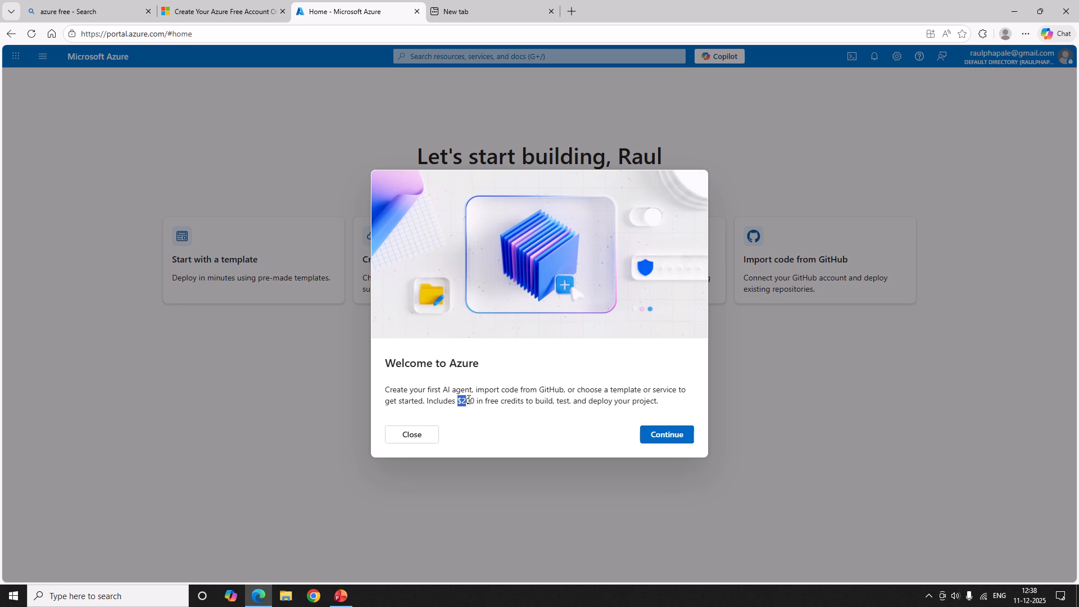
pyautogui.click(680, 437)
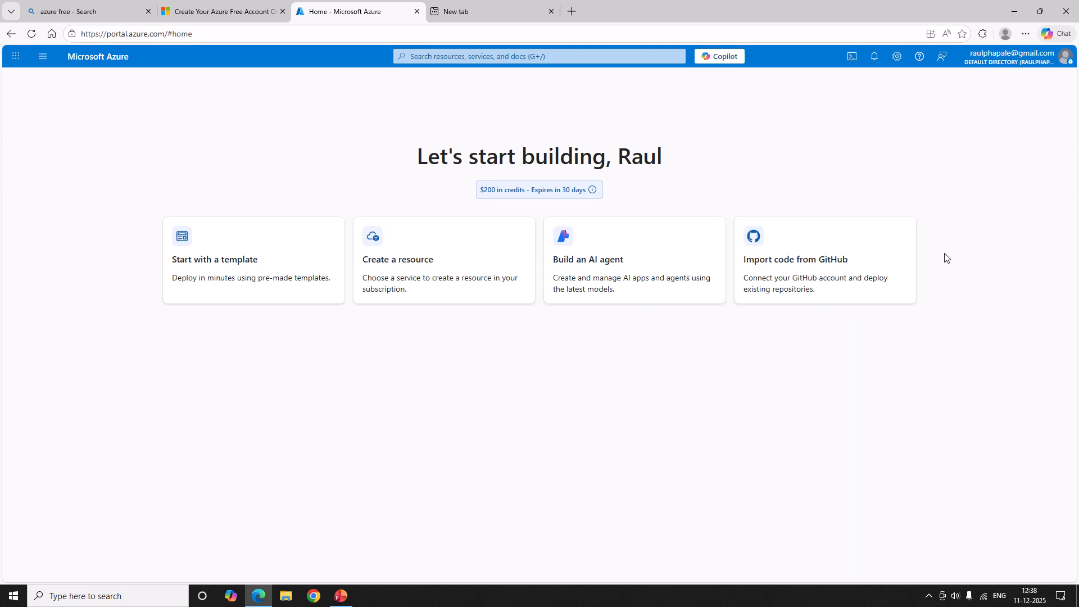
# - Open Create a resource and choose Virtual machines under Popular services
pyautogui.click(421, 268)
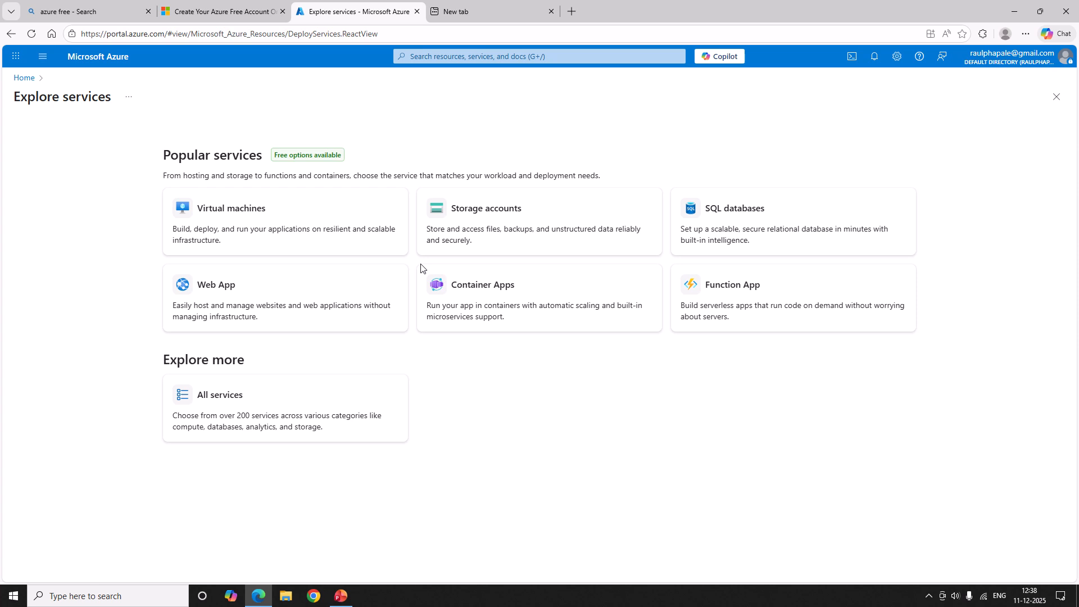
pyautogui.moveTo(166, 151); pyautogui.dragTo(253, 164)
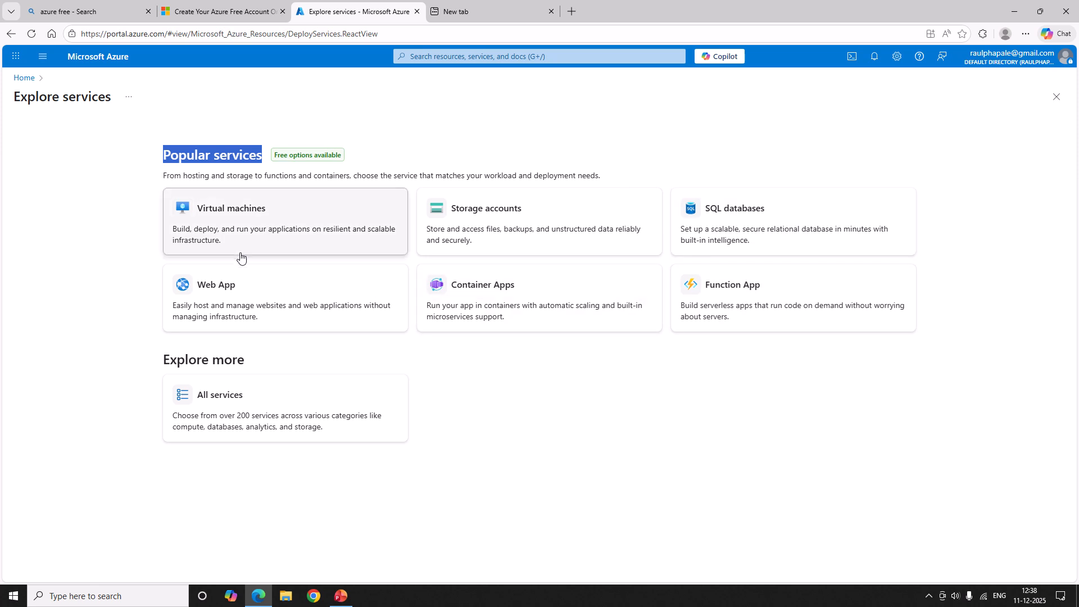
pyautogui.click(568, 401)
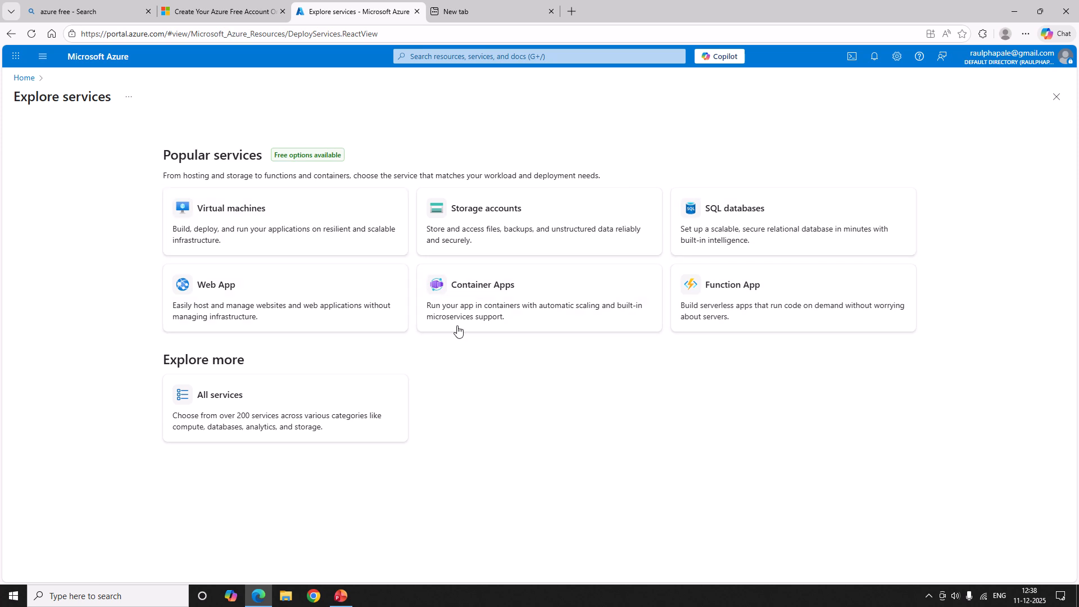
pyautogui.click(297, 227)
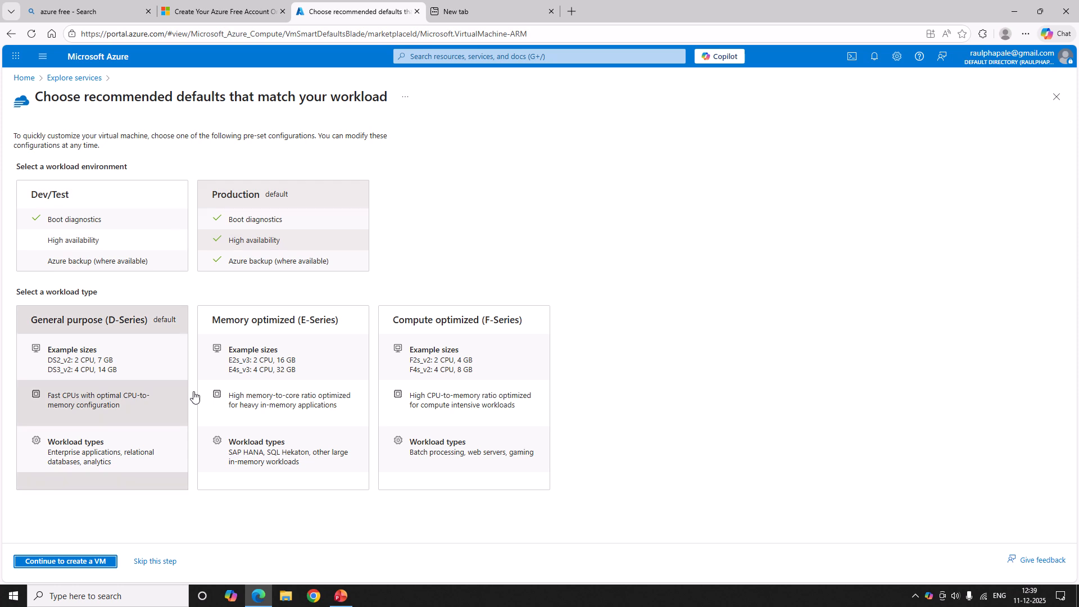
# - Choose the Dev/Test workload environment and continue to the VM creation form
pyautogui.click(83, 193)
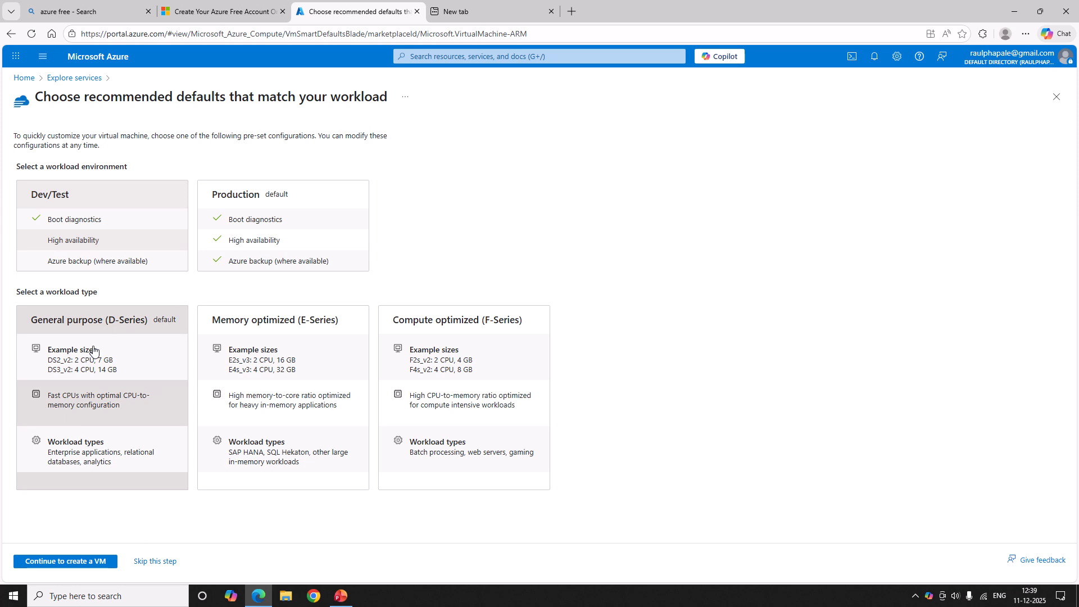
pyautogui.click(160, 562)
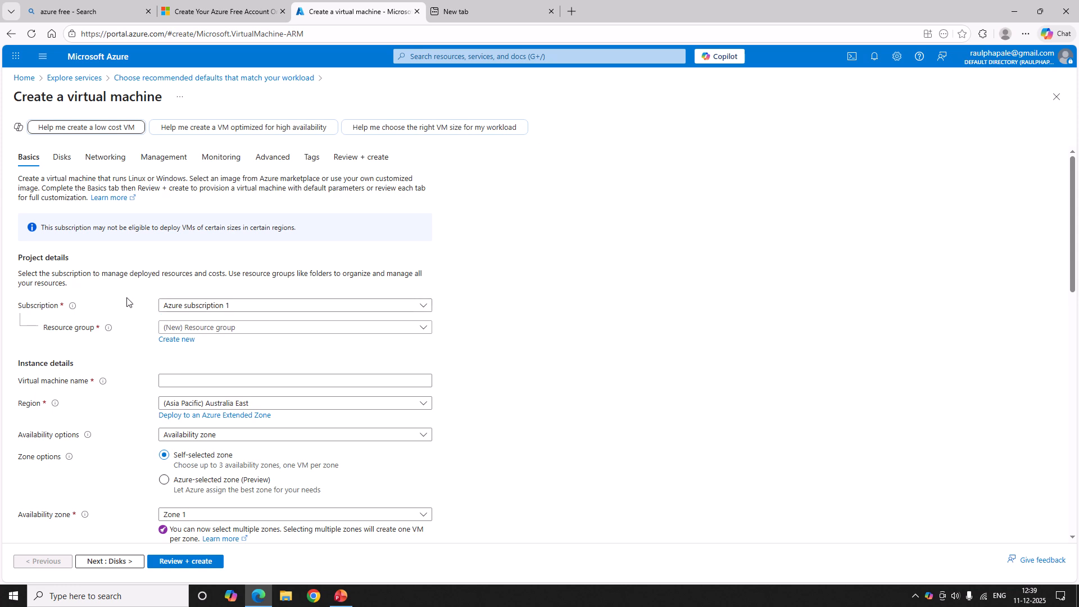
# - Keep Azure subscription 1, then go back to portal Home and show the portal menu
pyautogui.click(298, 310)
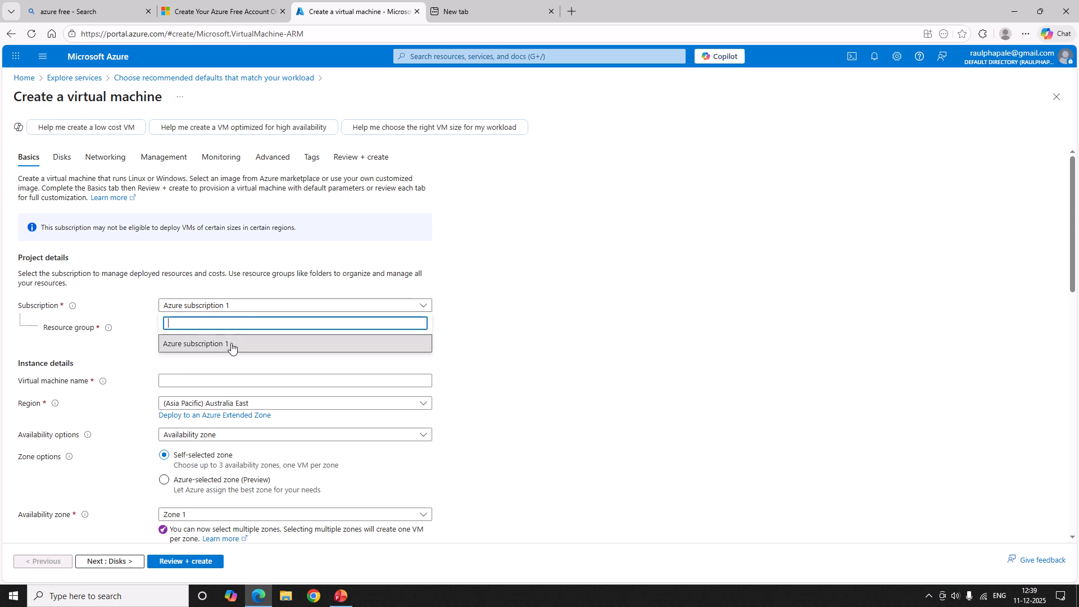
pyautogui.click(582, 223)
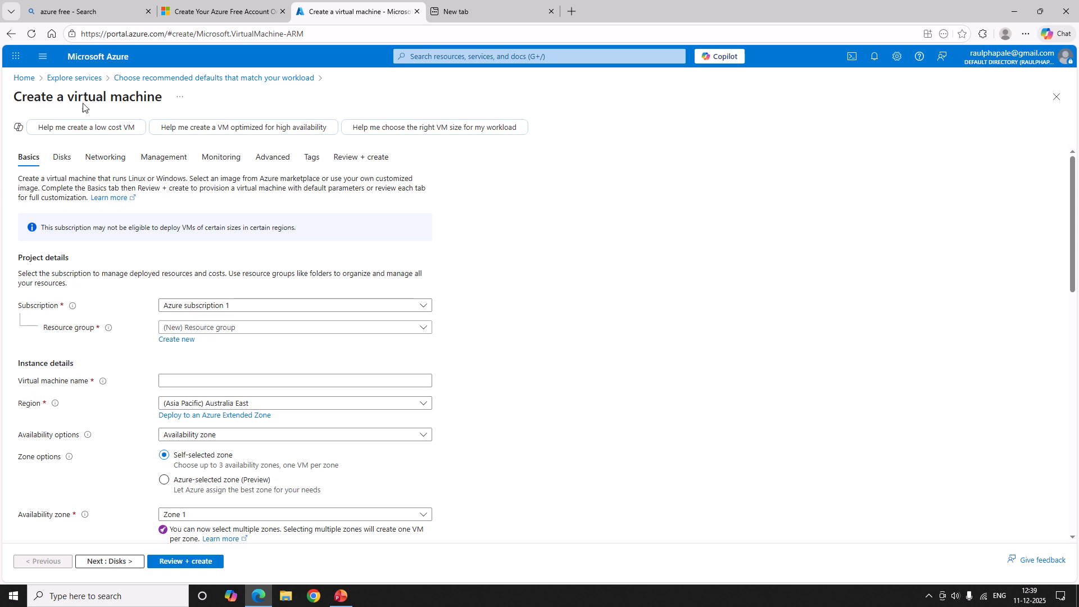
pyautogui.click(28, 82)
pyautogui.click(42, 58)
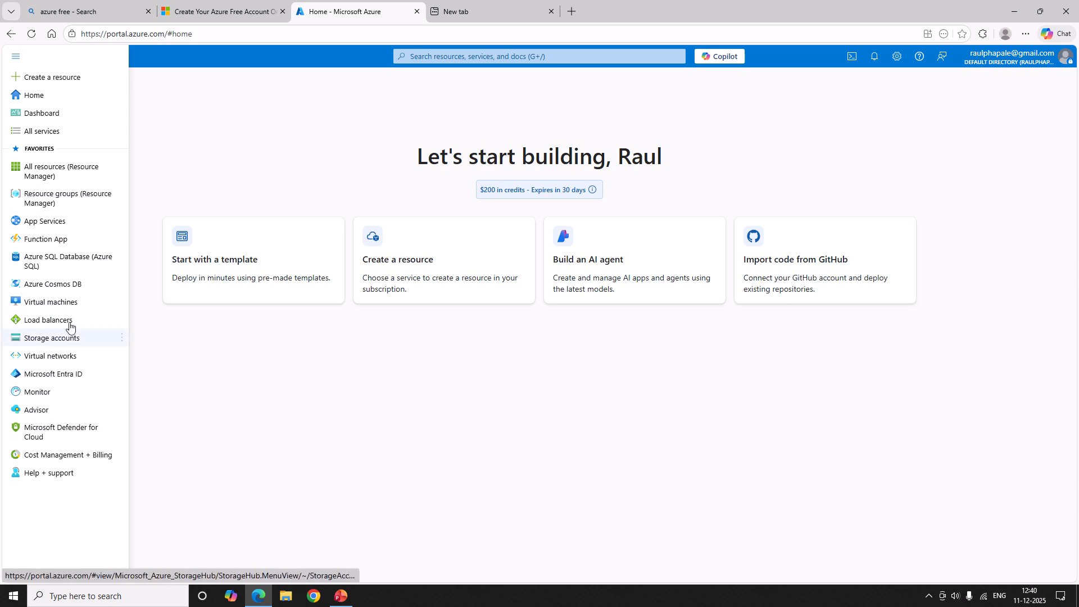
# - Open All services and scroll its categories down to Storage and Web & Mobile
pyautogui.click(42, 133)
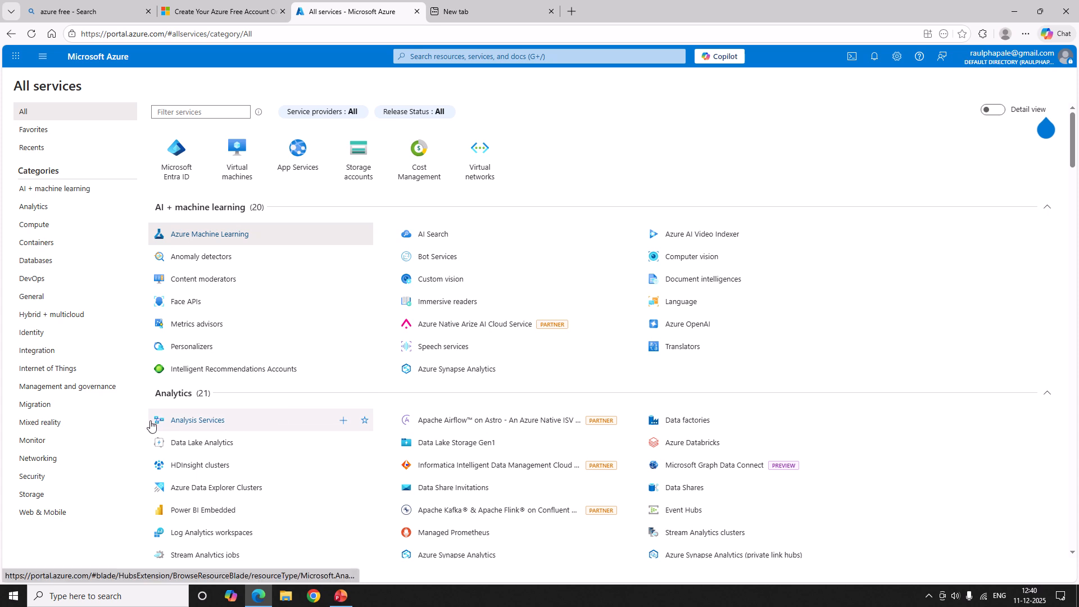
pyautogui.scroll(-1, 241, 459)
pyautogui.scroll(-5, 240, 459)
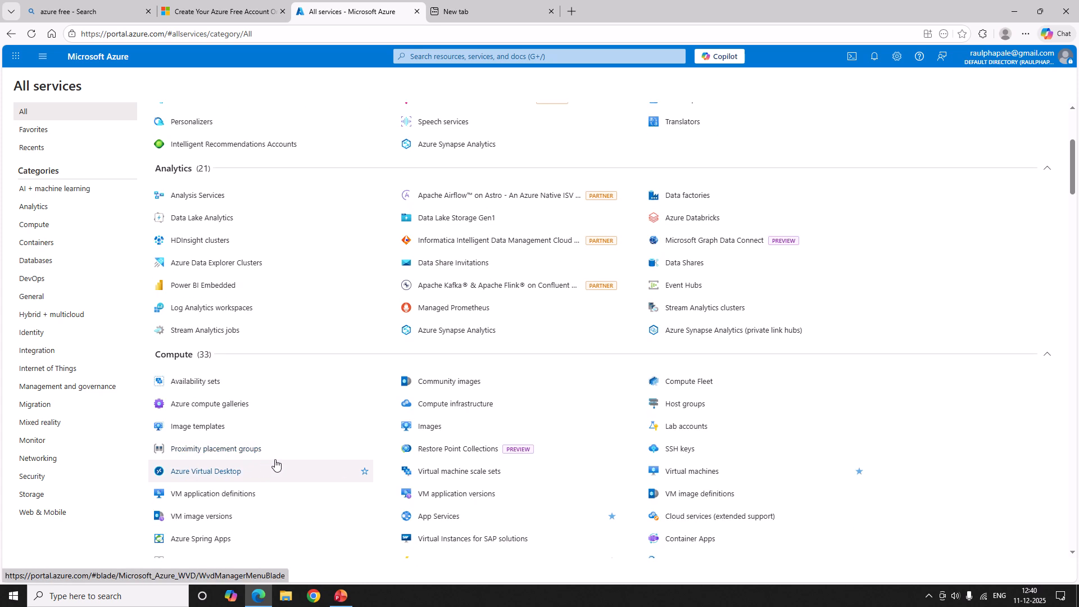
pyautogui.scroll(-6, 291, 465)
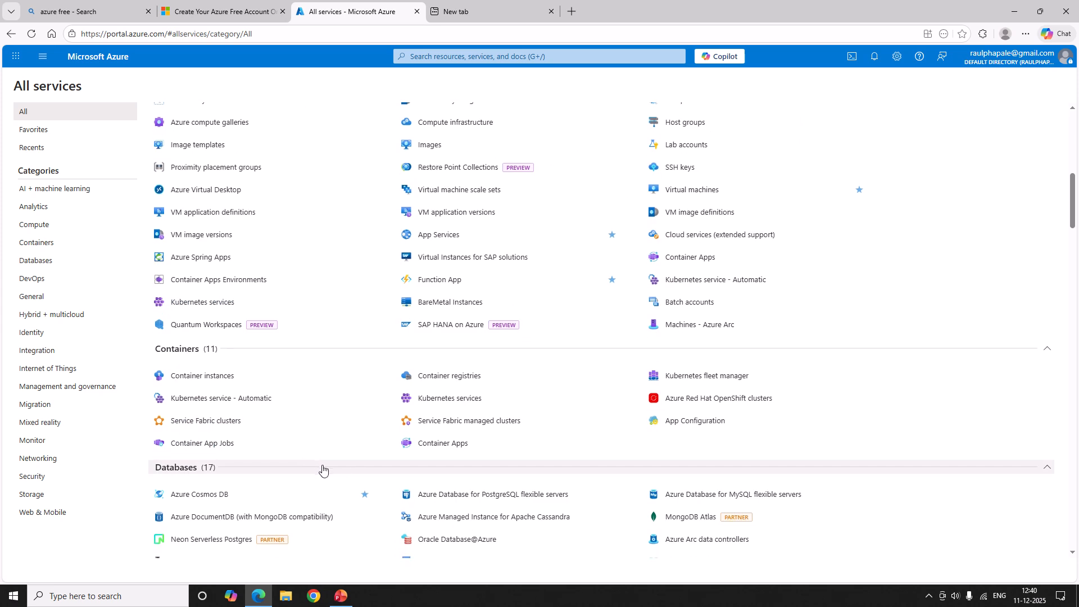
pyautogui.scroll(-5, 324, 470)
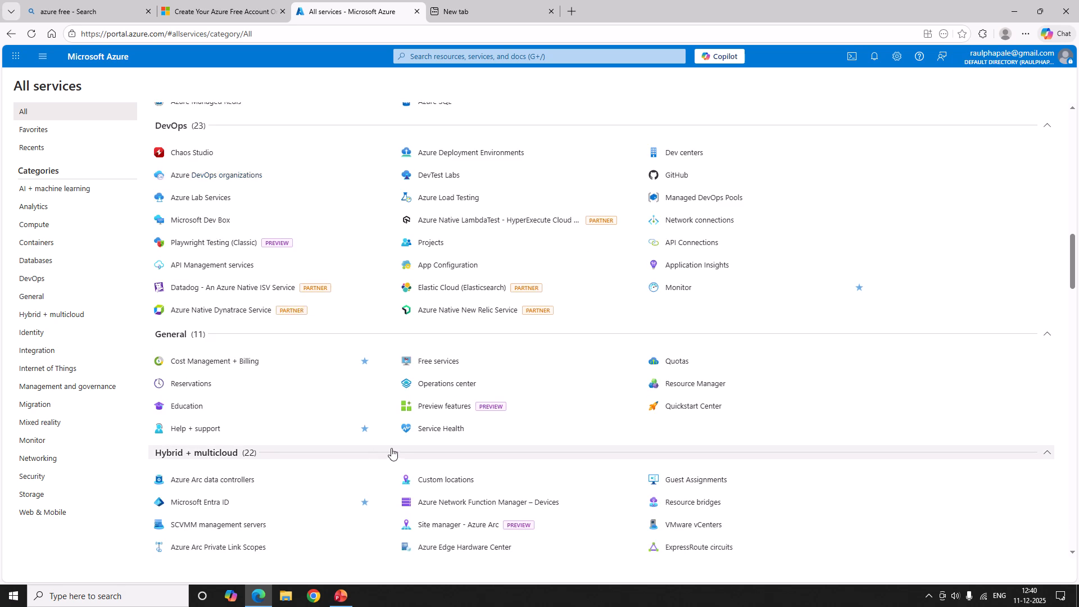
pyautogui.scroll(-1, 436, 451)
pyautogui.scroll(-4, 434, 449)
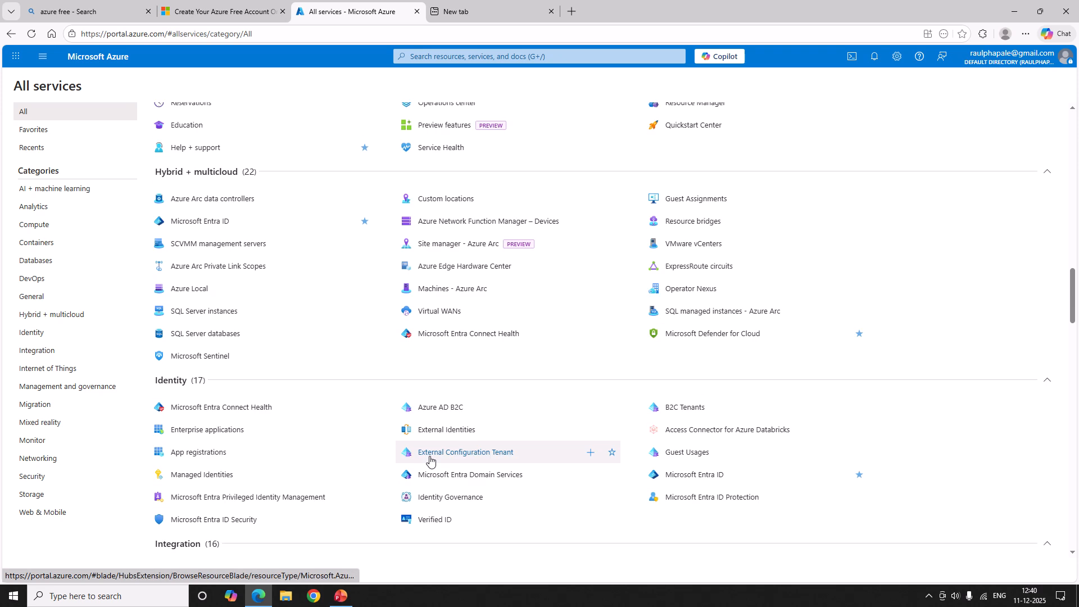
pyautogui.scroll(-8, 430, 461)
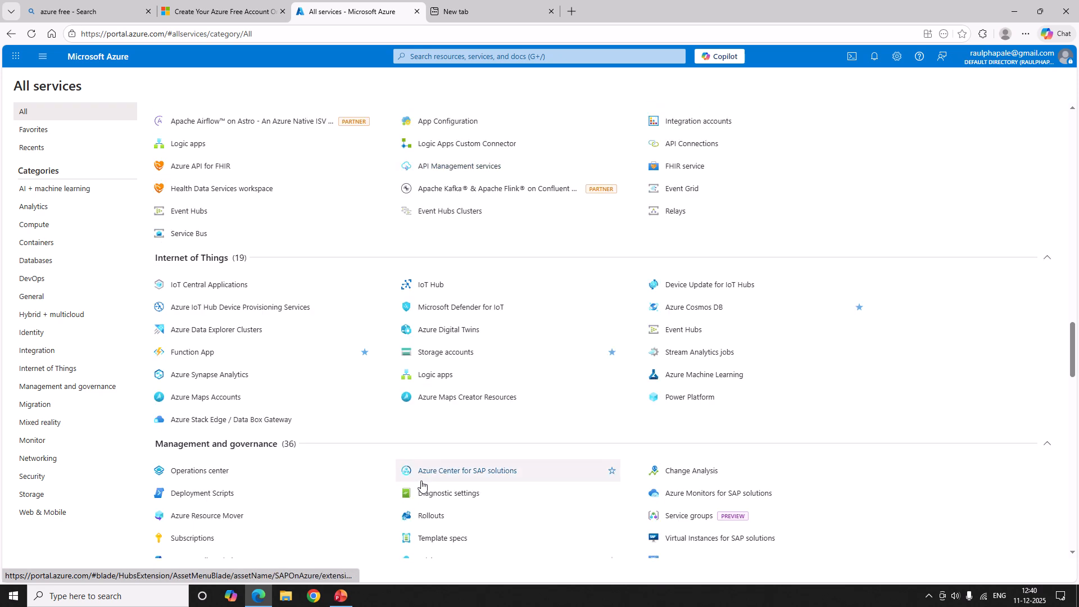
pyautogui.scroll(-8, 422, 485)
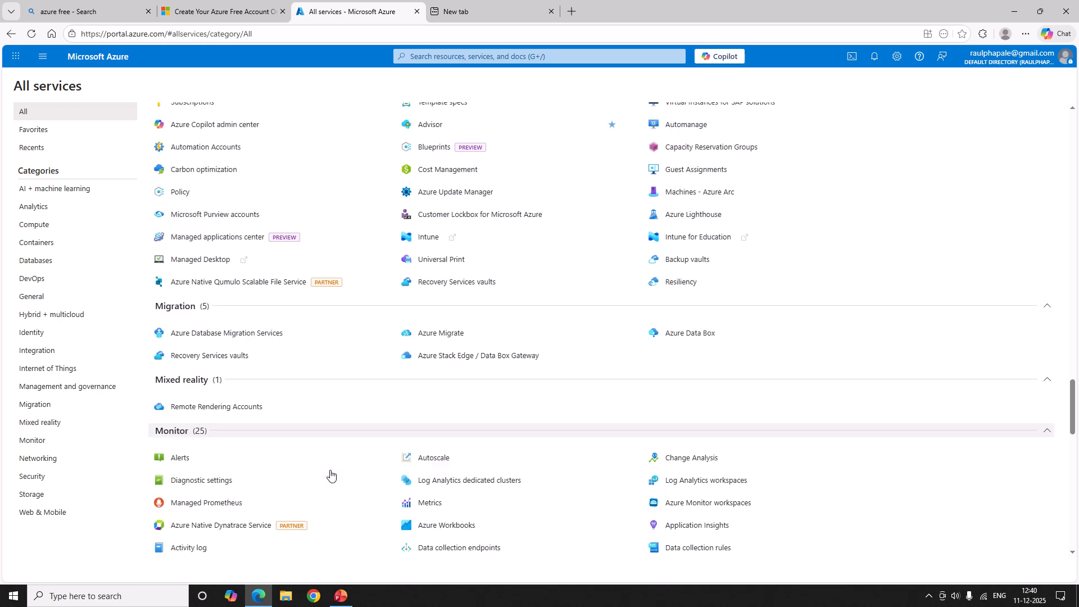
pyautogui.scroll(-6, 330, 475)
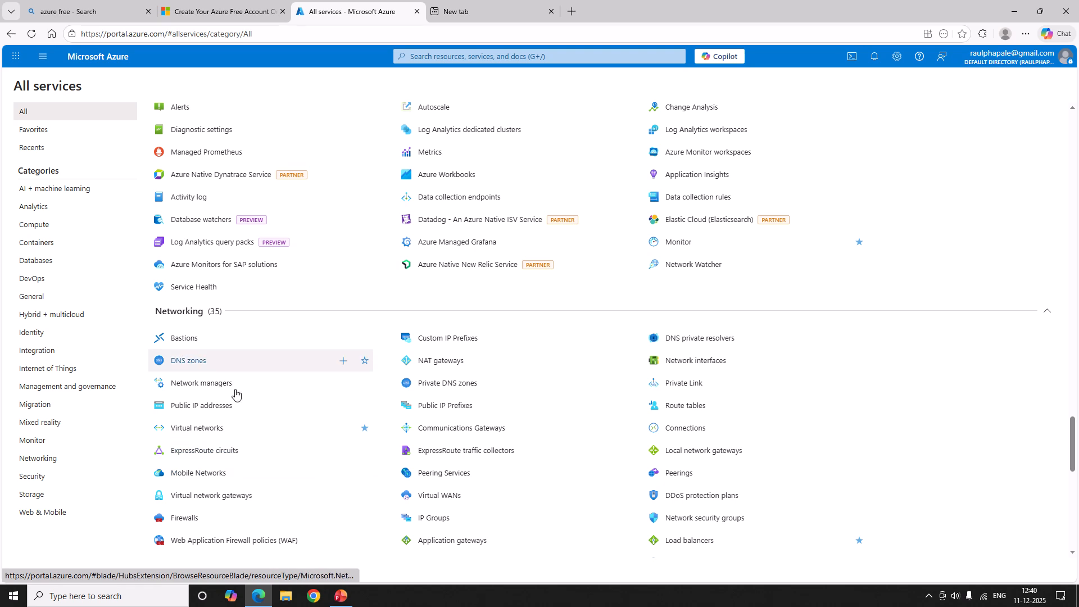
pyautogui.scroll(-8, 236, 394)
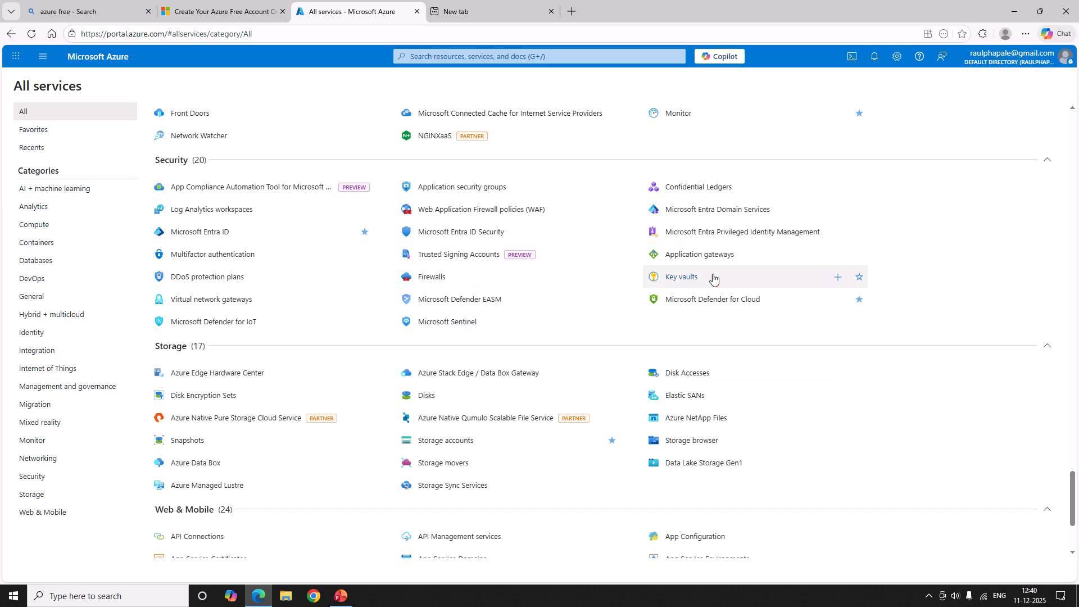
pyautogui.scroll(-3, 423, 483)
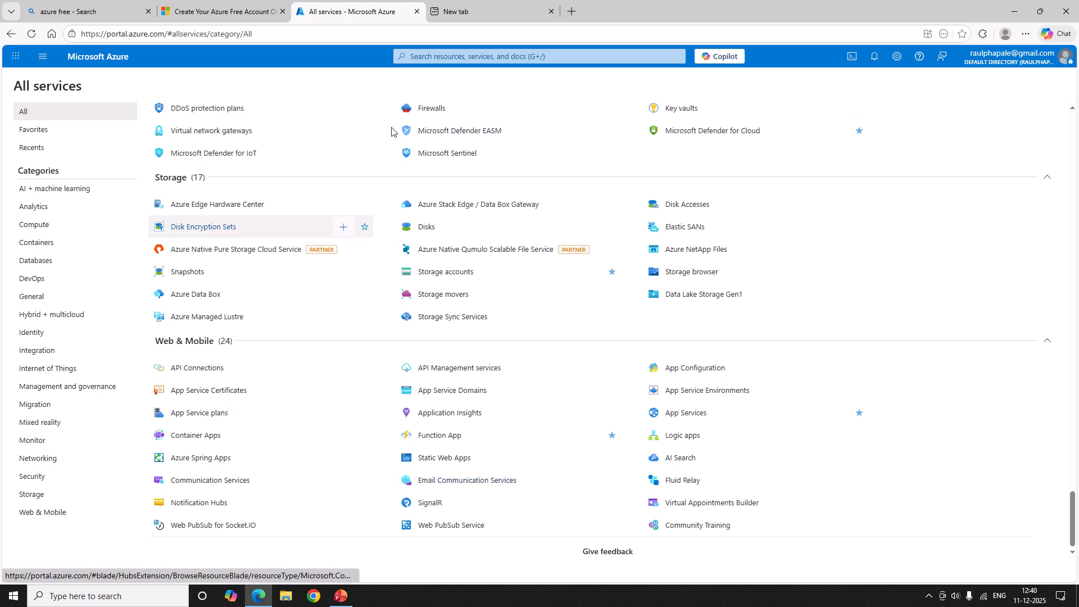
pyautogui.click(439, 54)
# - Search 'sub' to view Subscriptions with Azure subscription 1 active, then return Home
pyautogui.write('sub')
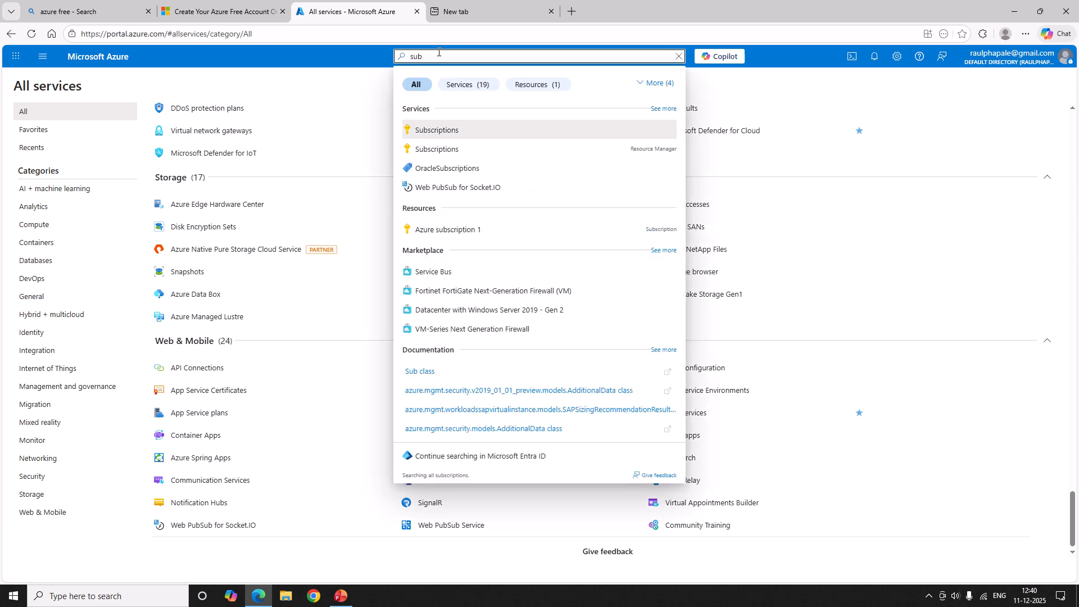
pyautogui.click(450, 130)
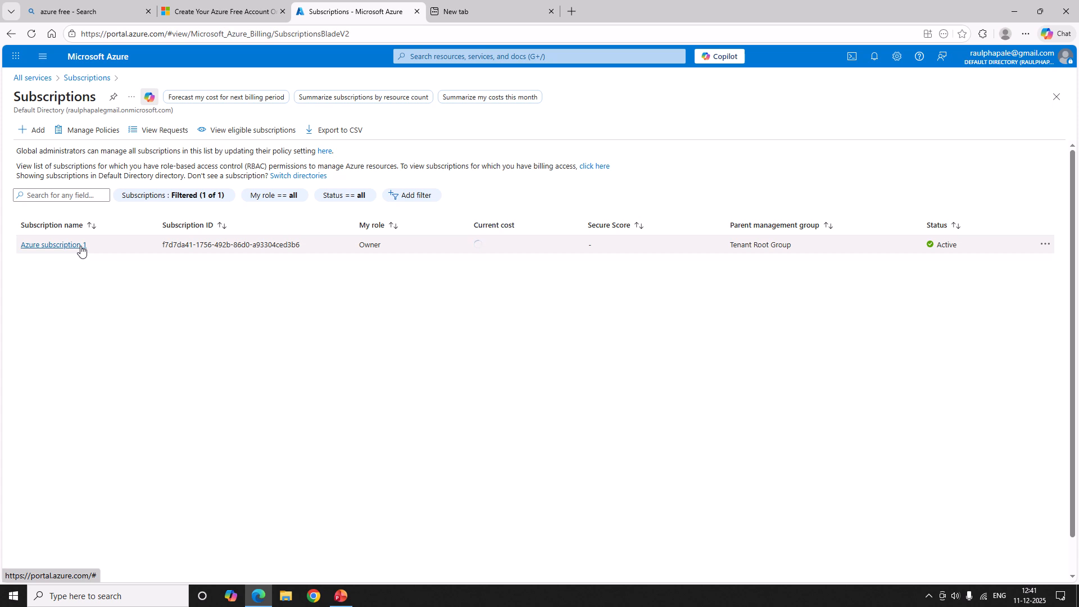
pyautogui.click(41, 57)
pyautogui.click(35, 96)
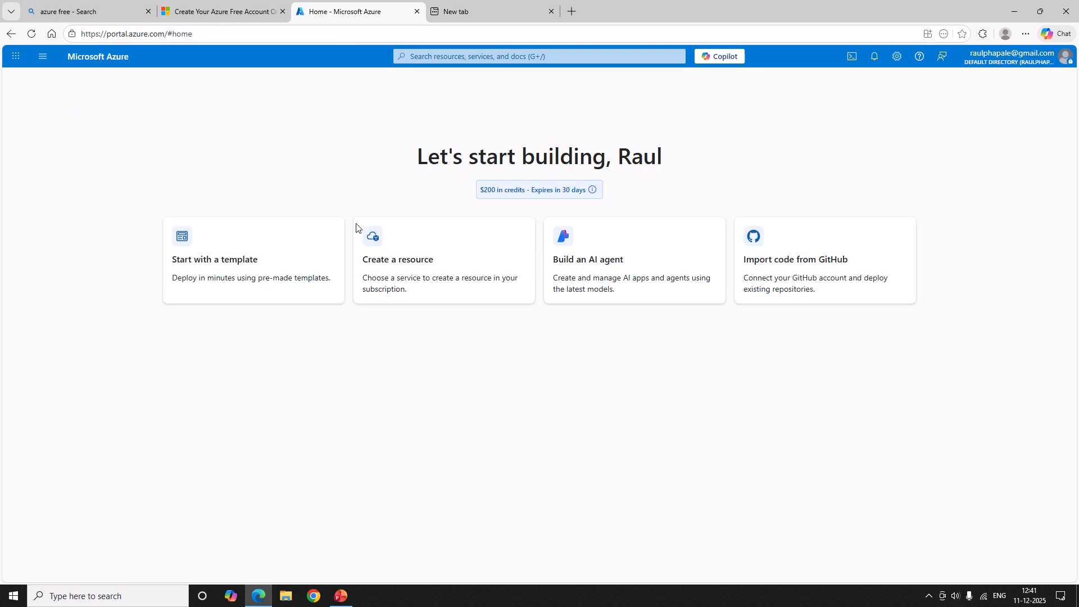
# - Create a resource, pick Virtual machines, and skip the recommended workload presets
pyautogui.click(405, 272)
pyautogui.click(223, 211)
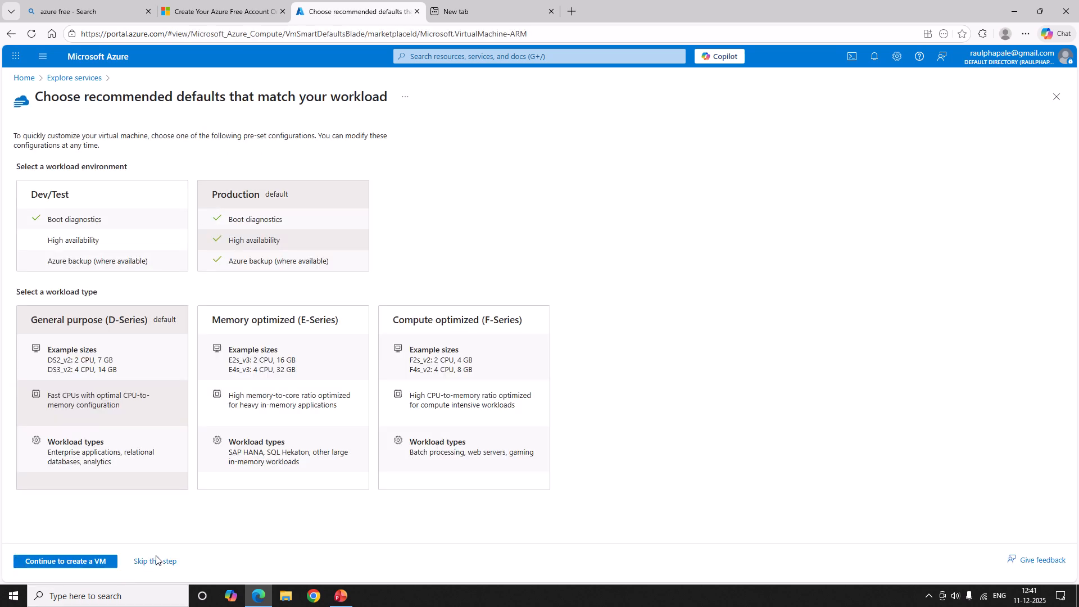
pyautogui.click(155, 560)
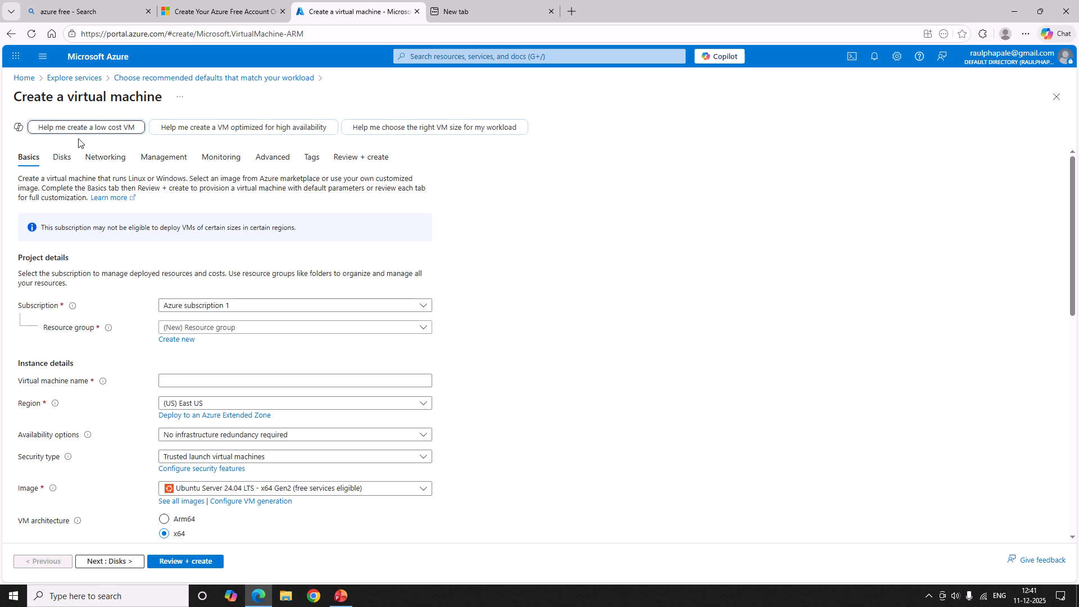
# - Ask Copilot for help creating a low-cost VM and inspect the resulting error details
pyautogui.click(117, 130)
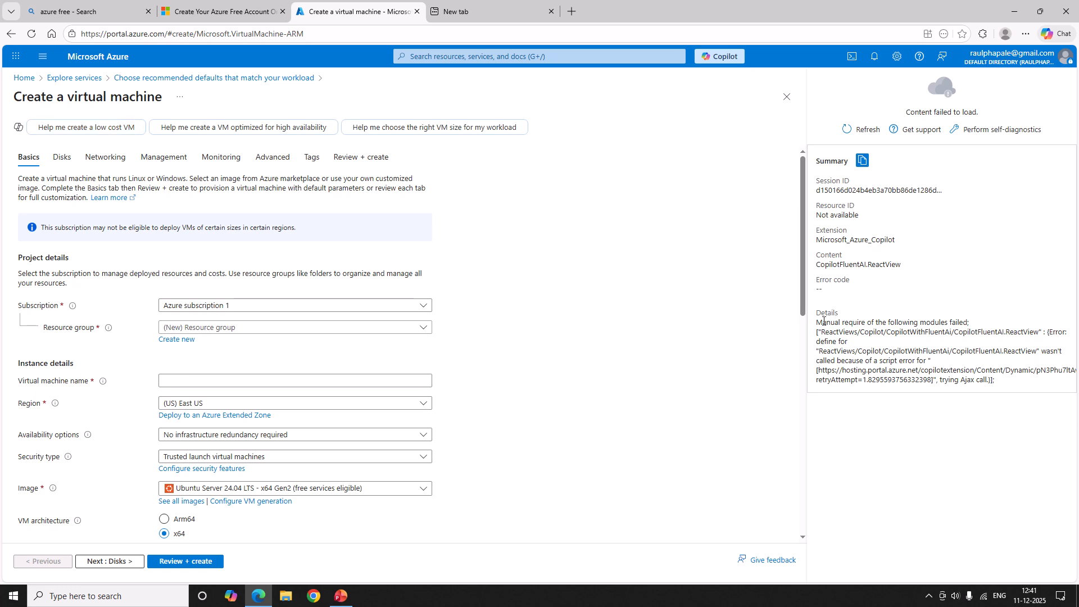
pyautogui.moveTo(823, 321); pyautogui.dragTo(977, 327)
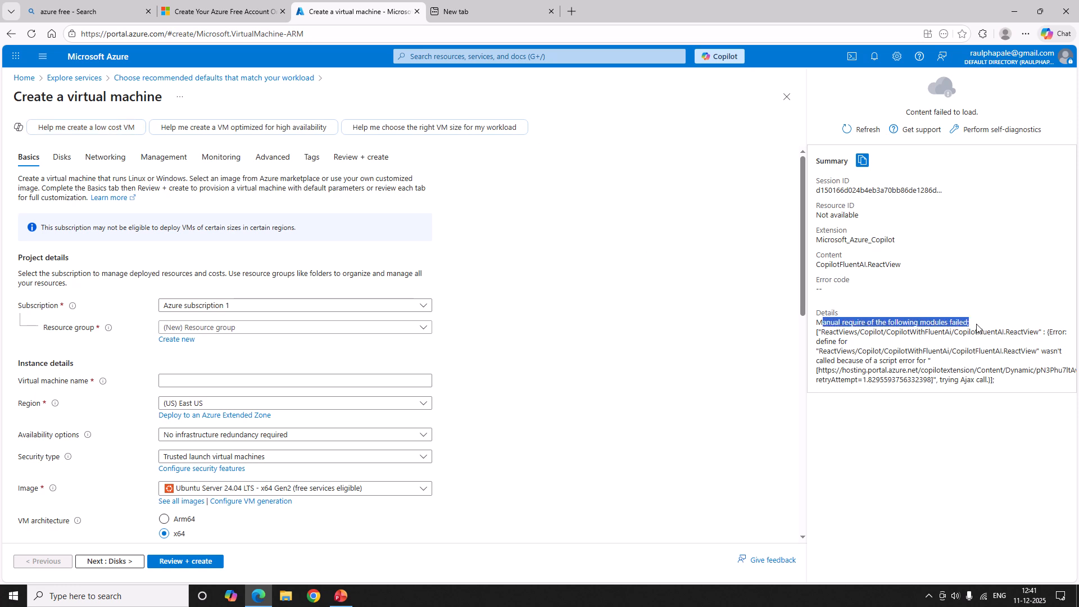
pyautogui.moveTo(963, 371); pyautogui.dragTo(872, 363)
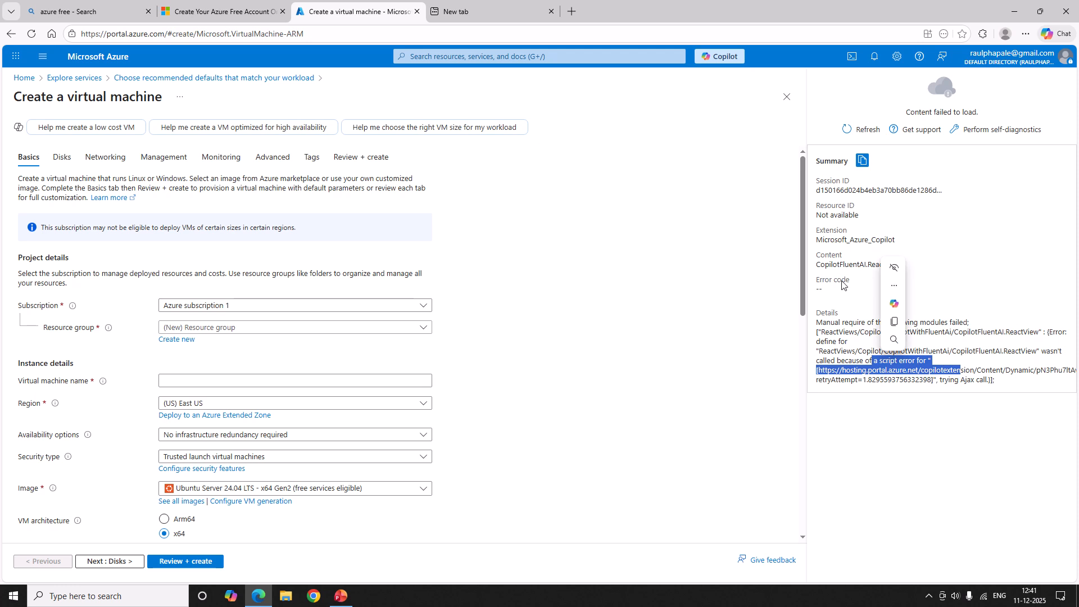
# - Close the VM and defaults blades, restart Virtual machines creation and skip presets to reach Basics
pyautogui.click(786, 98)
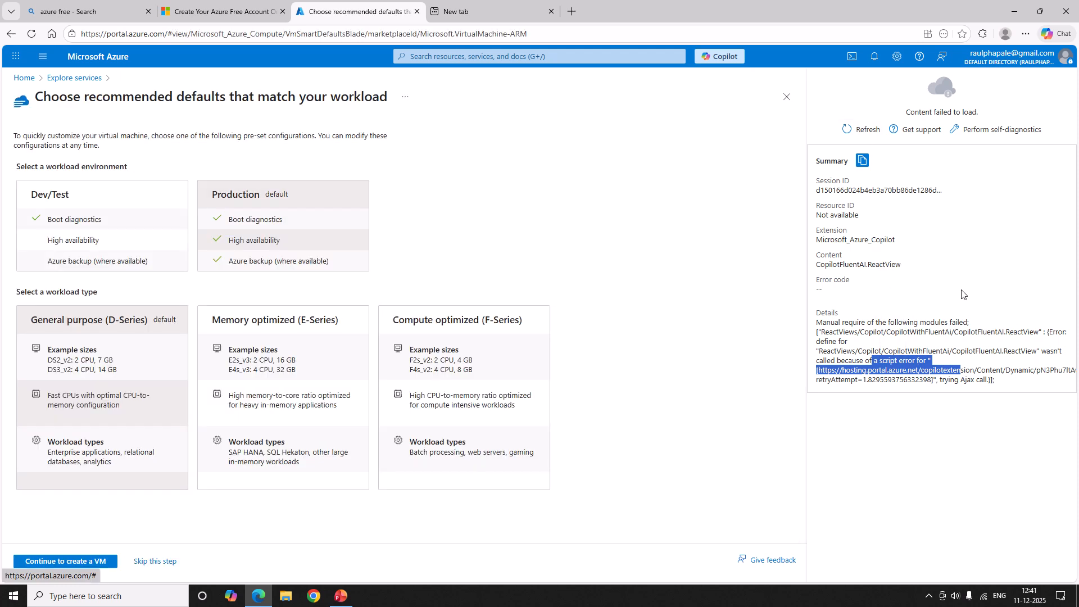
pyautogui.click(786, 97)
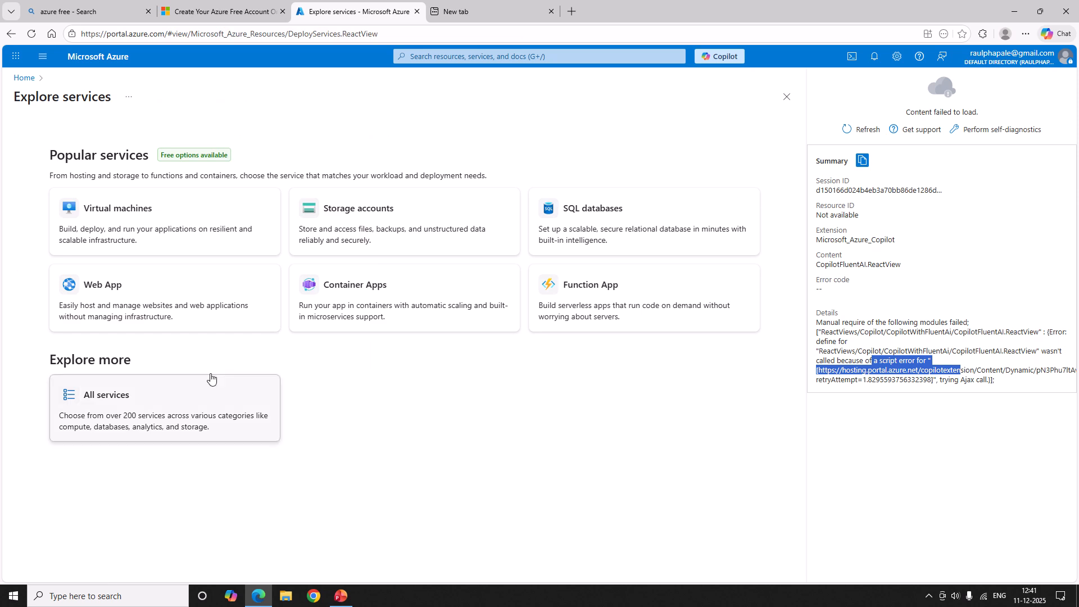
pyautogui.click(163, 223)
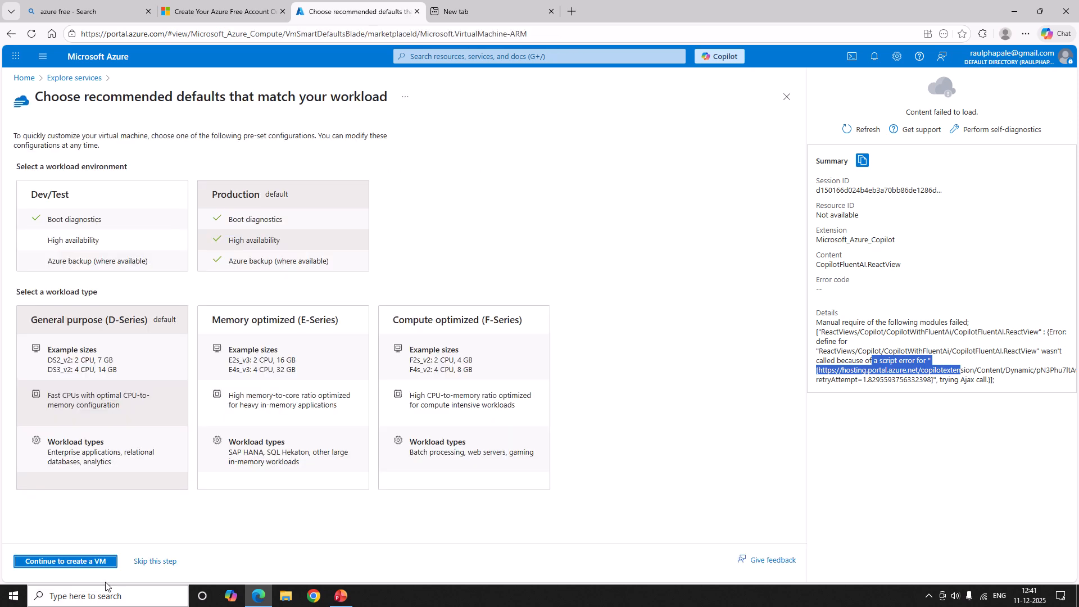
pyautogui.click(151, 562)
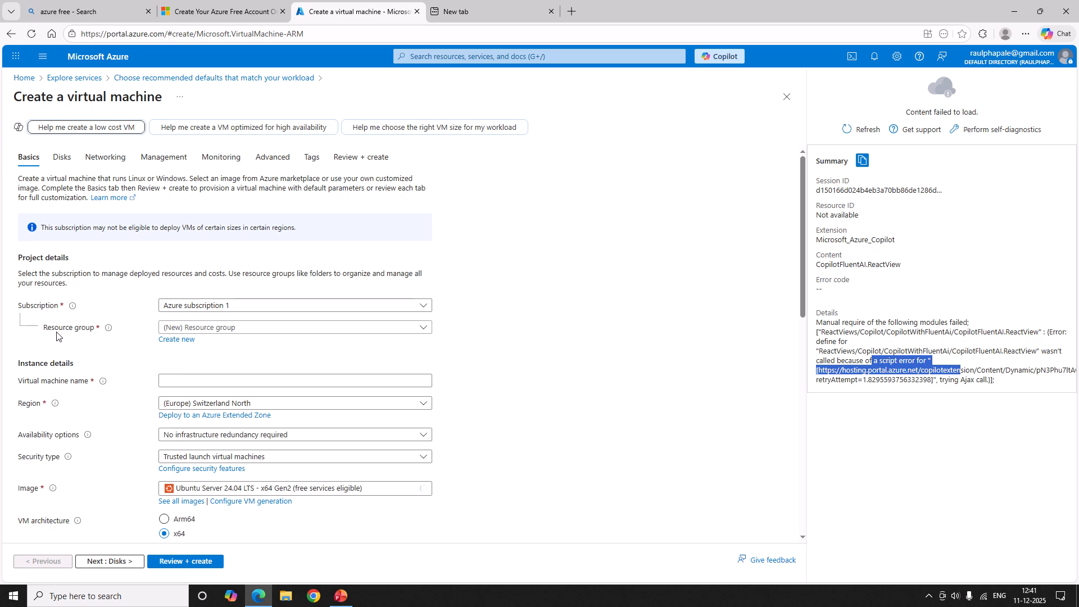
# - On the Basics tab, choose Create new under Resource group to get the name prompt
pyautogui.moveTo(57, 336); pyautogui.dragTo(63, 309)
pyautogui.moveTo(74, 315)
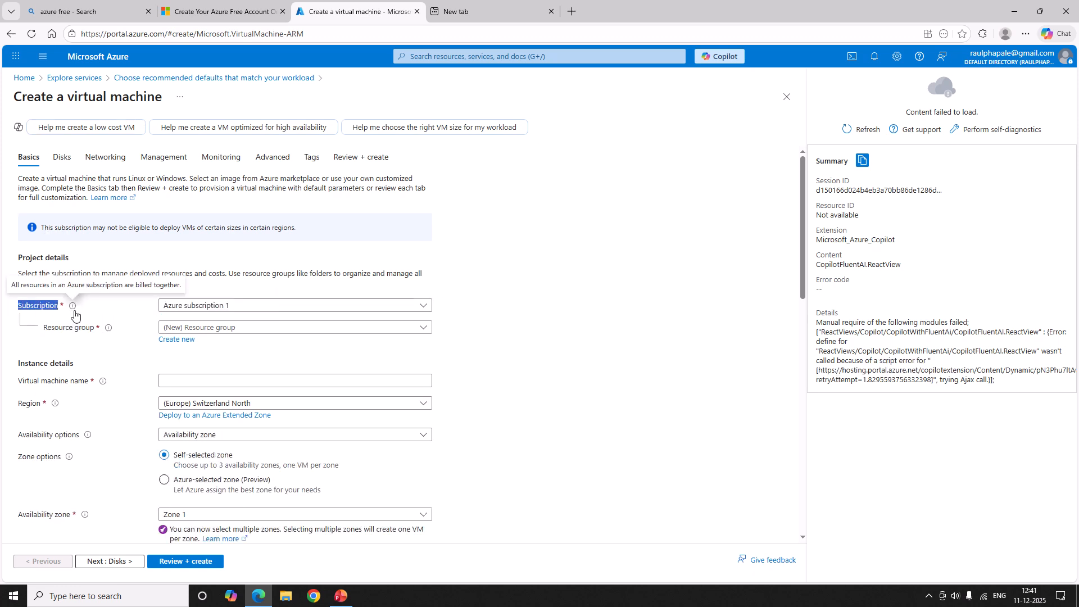
pyautogui.click(45, 334)
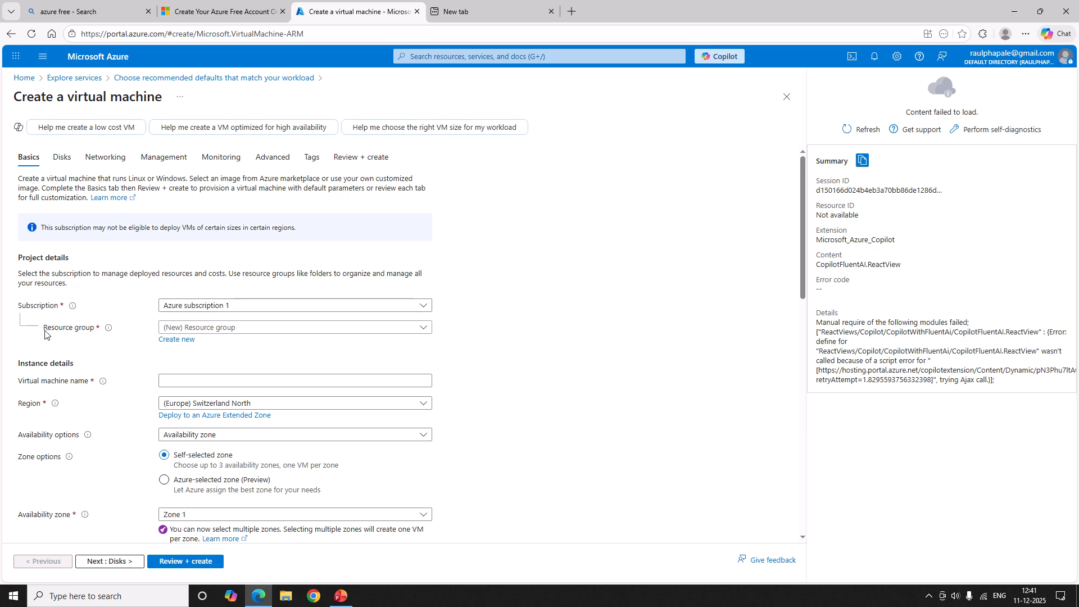
pyautogui.moveTo(45, 335); pyautogui.dragTo(95, 333)
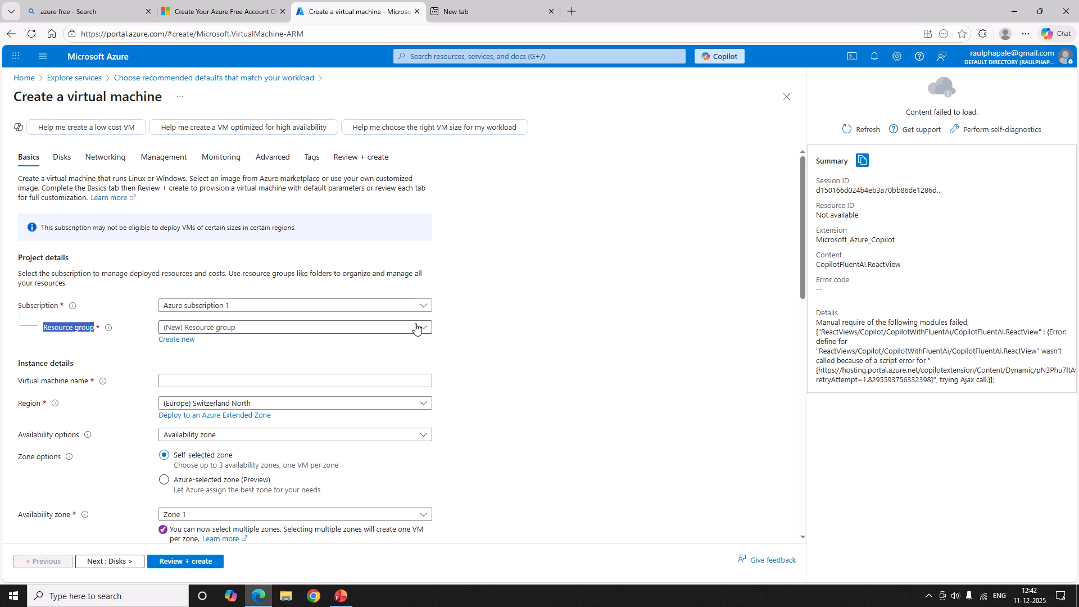
pyautogui.click(179, 340)
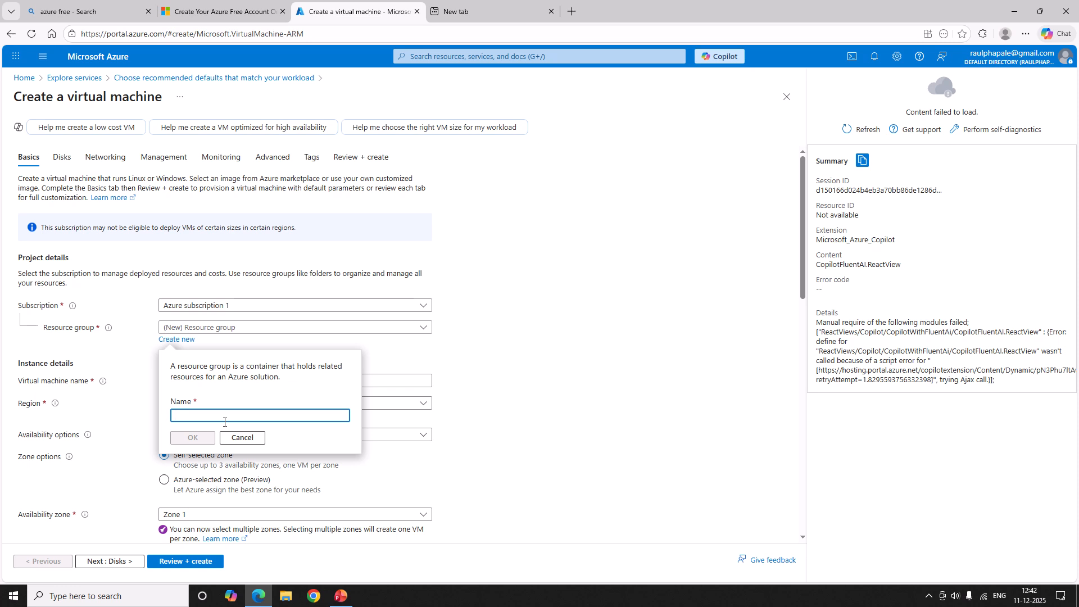
# - Clear the draft name in the new resource group box and enter RG-LAB1
pyautogui.write('Resource')
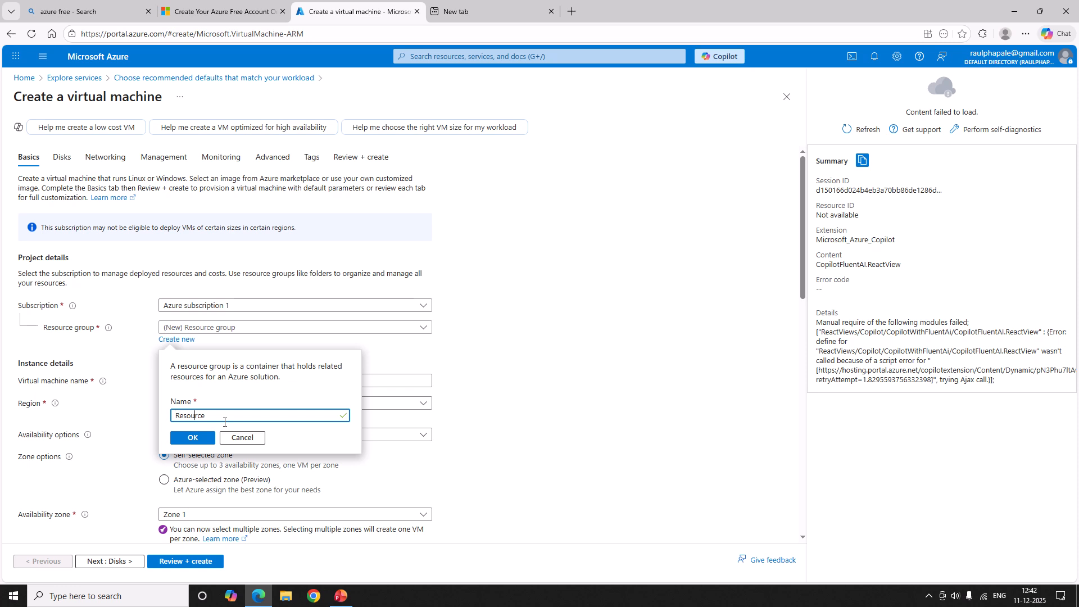
pyautogui.press('BackSpace')
pyautogui.press('BackSpace')
pyautogui.press('BackSpace')
pyautogui.press('BackSpace')
pyautogui.press('BackSpace')
pyautogui.press('BackSpace')
pyautogui.press('BackSpace')
pyautogui.write('RG-LAB1')
# - Confirm resource group RG-LAB1 and name the virtual machine WindowsServer1
pyautogui.click(193, 437)
pyautogui.click(191, 380)
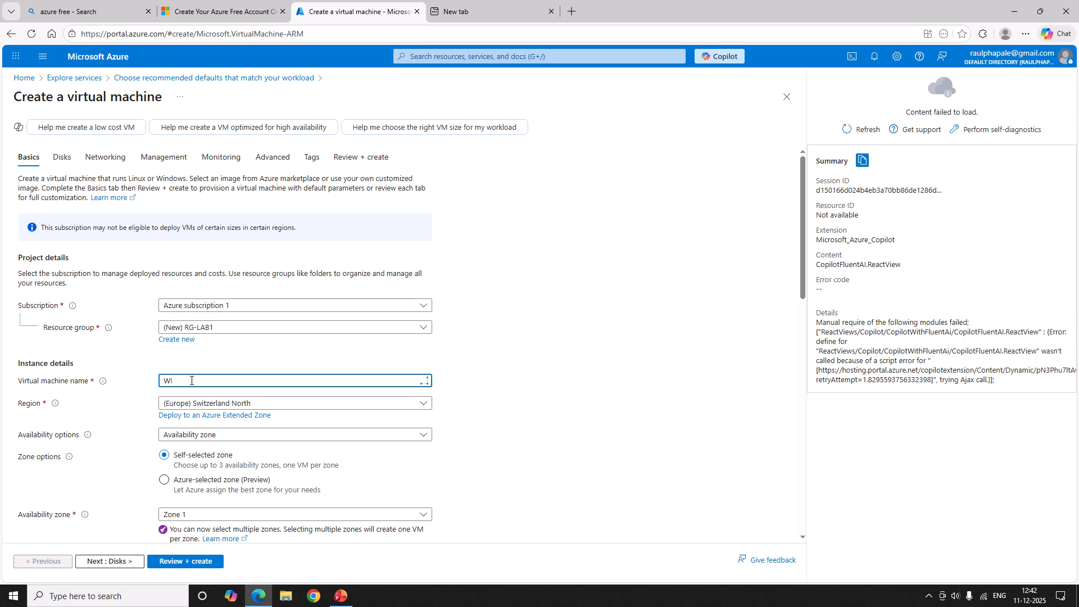
pyautogui.write('Win')
pyautogui.write('dowsServer1')
# - Set the VM region to (Asia Pacific) Central India
pyautogui.click(426, 407)
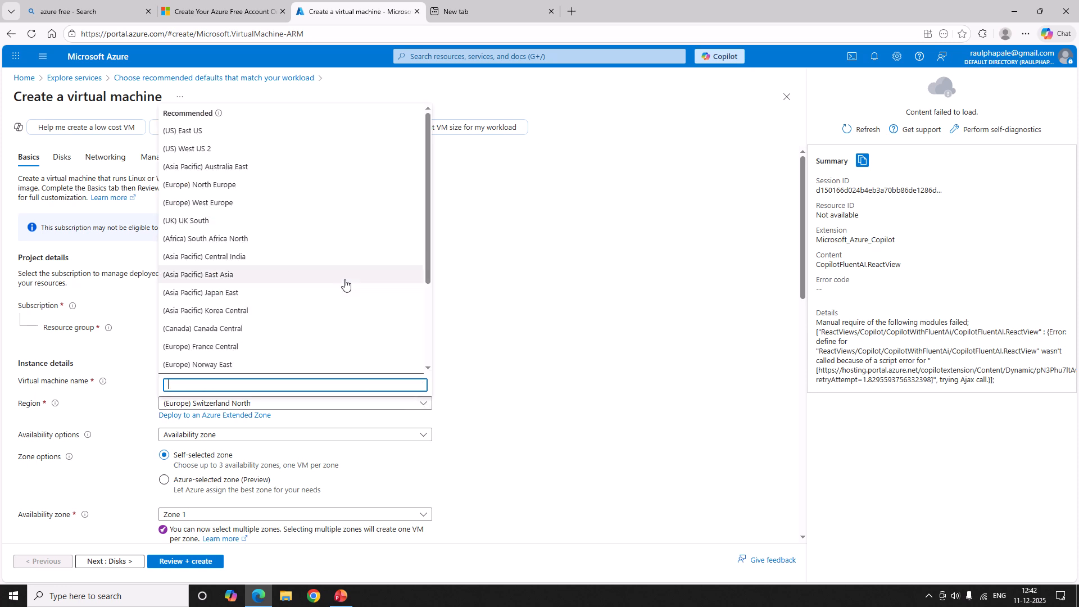
pyautogui.scroll(-3, 300, 302)
pyautogui.scroll(3, 291, 323)
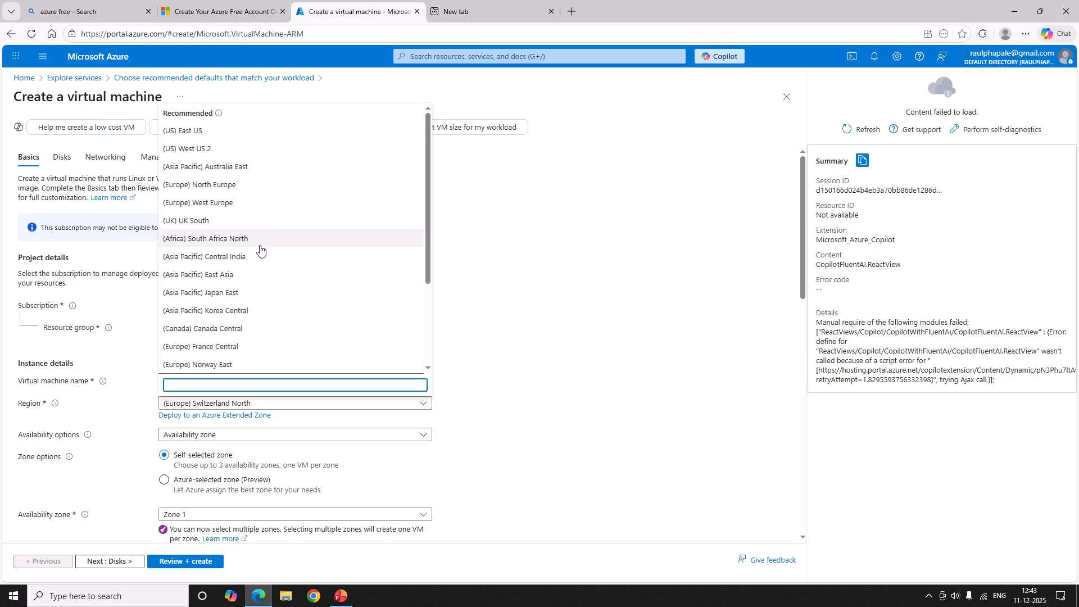
pyautogui.click(254, 258)
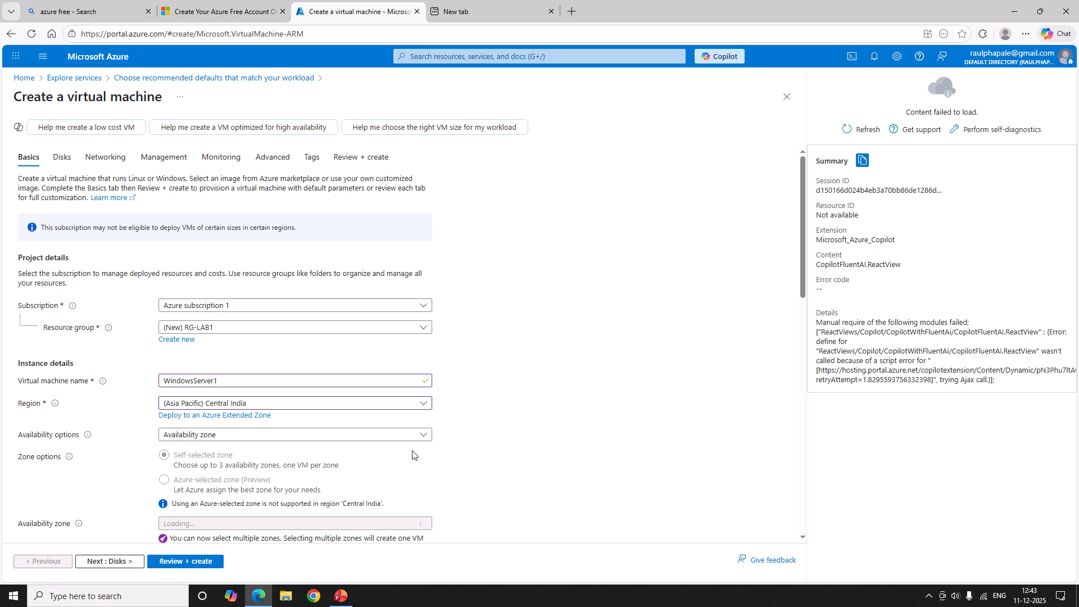
pyautogui.scroll(-1, 416, 453)
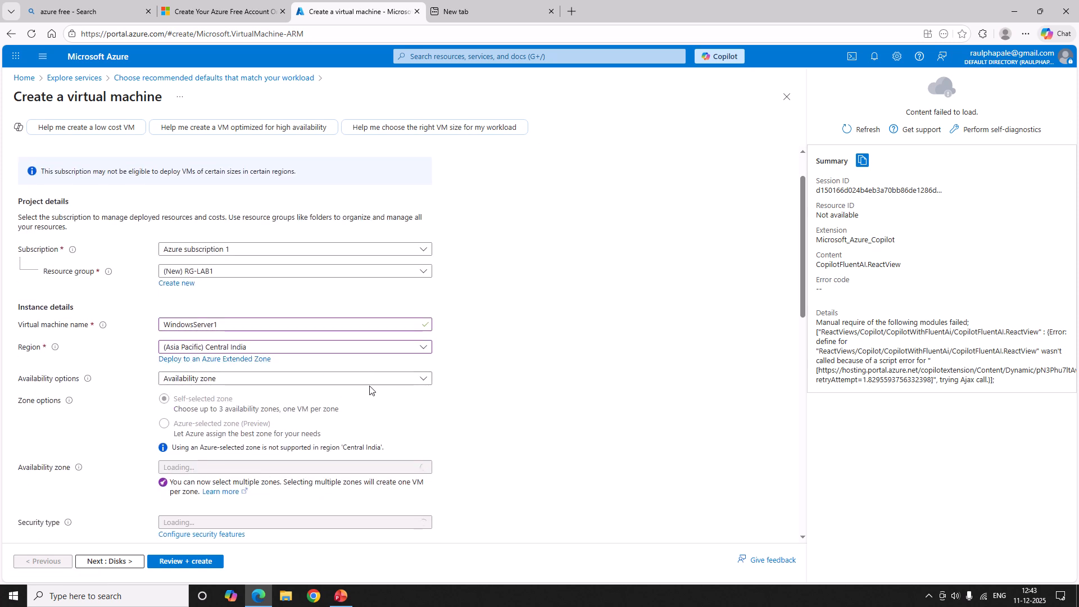
pyautogui.click(424, 349)
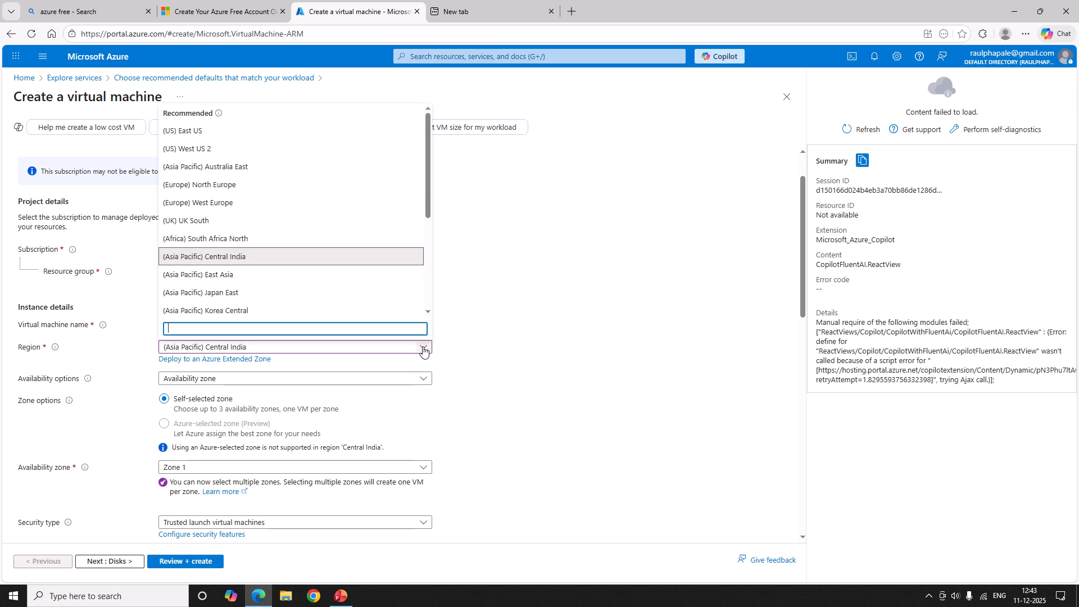
pyautogui.scroll(-1, 379, 242)
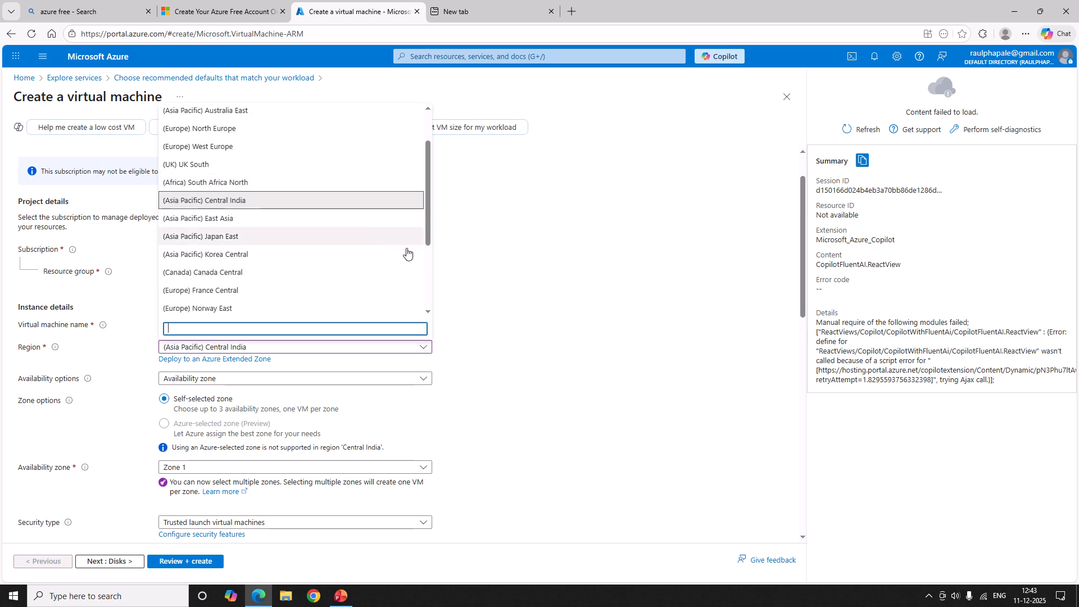
pyautogui.click(478, 293)
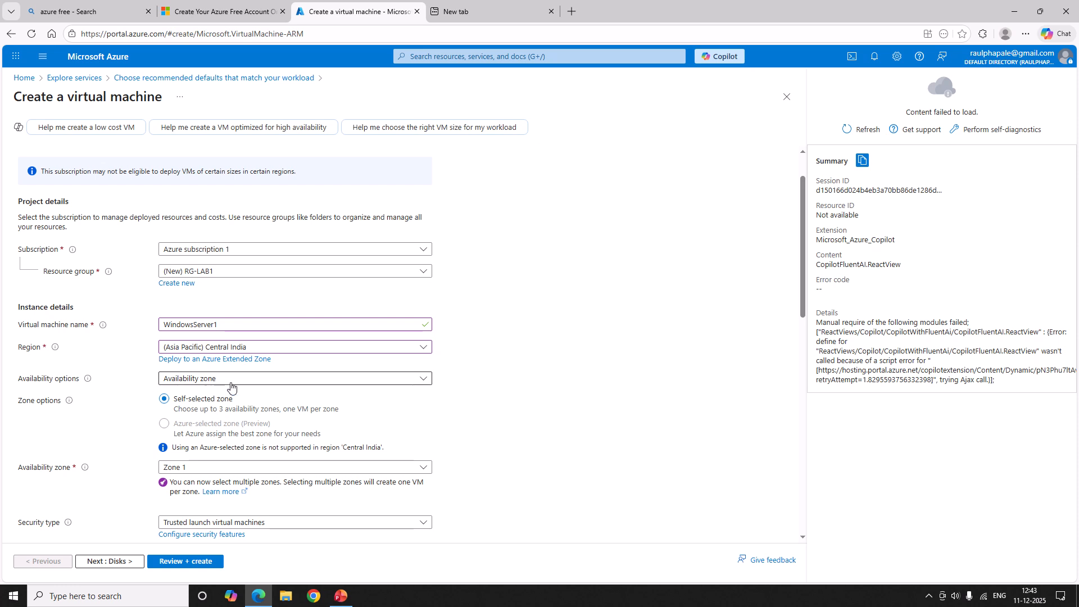
# - Switch Availability options from availability zone (Zone 1) to No infrastructure redundancy required
pyautogui.click(426, 385)
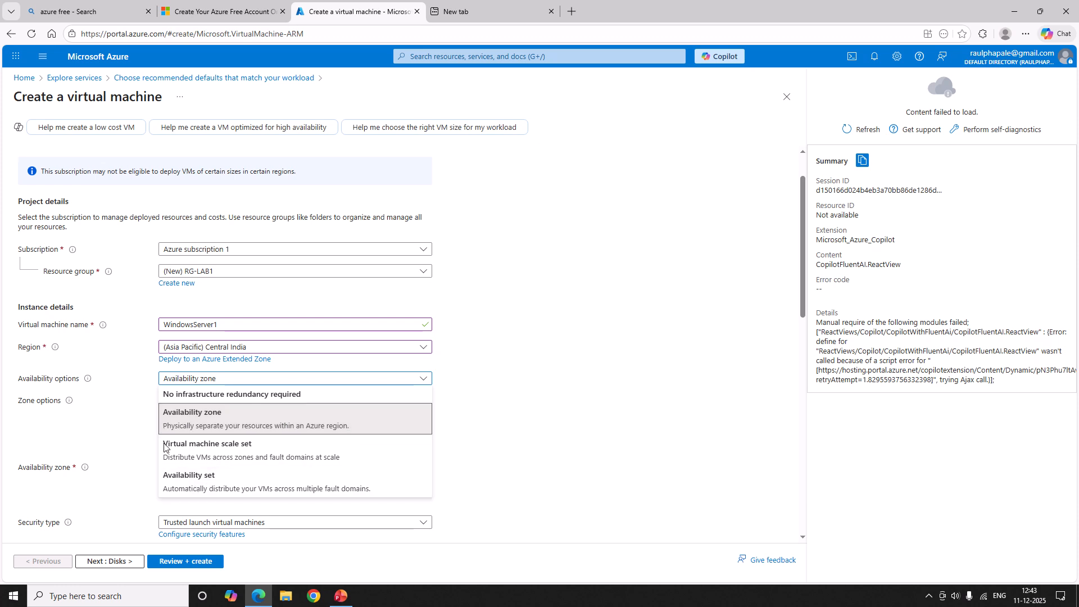
pyautogui.click(418, 416)
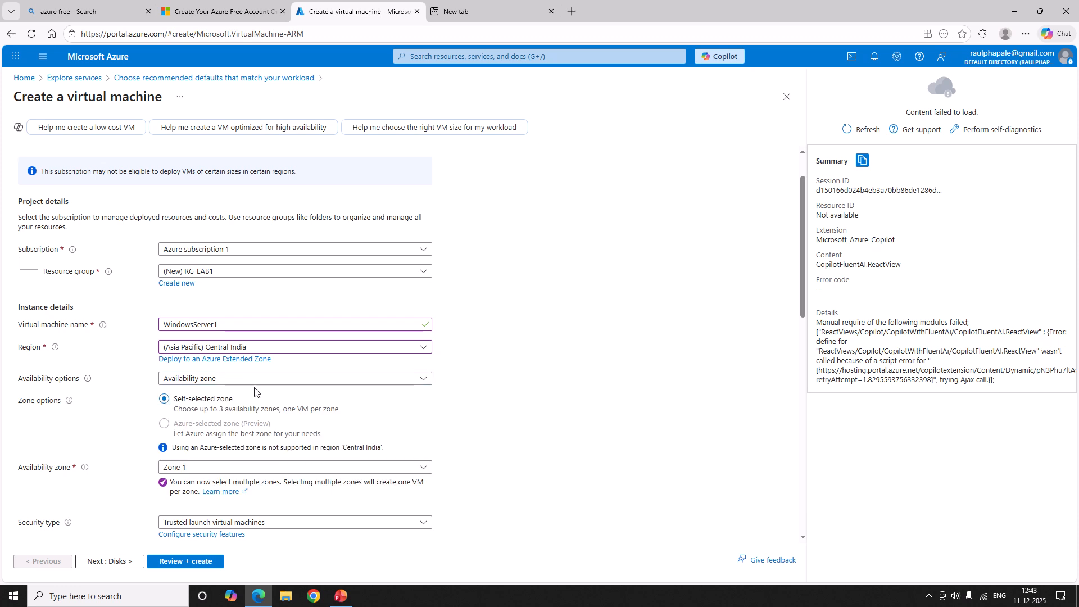
pyautogui.moveTo(87, 383)
pyautogui.moveTo(19, 403); pyautogui.dragTo(336, 427)
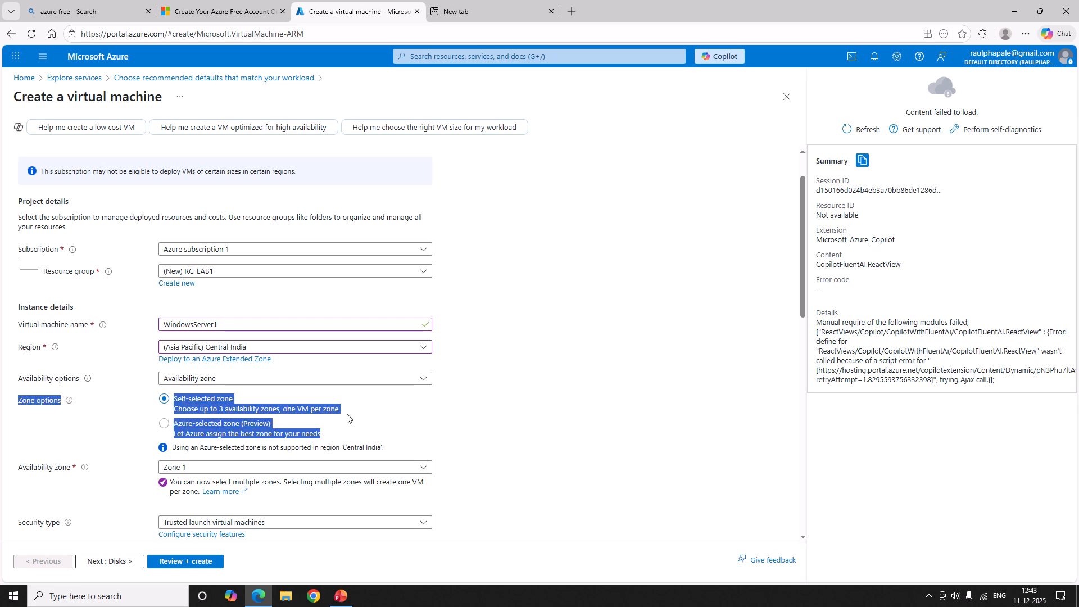
pyautogui.click(396, 432)
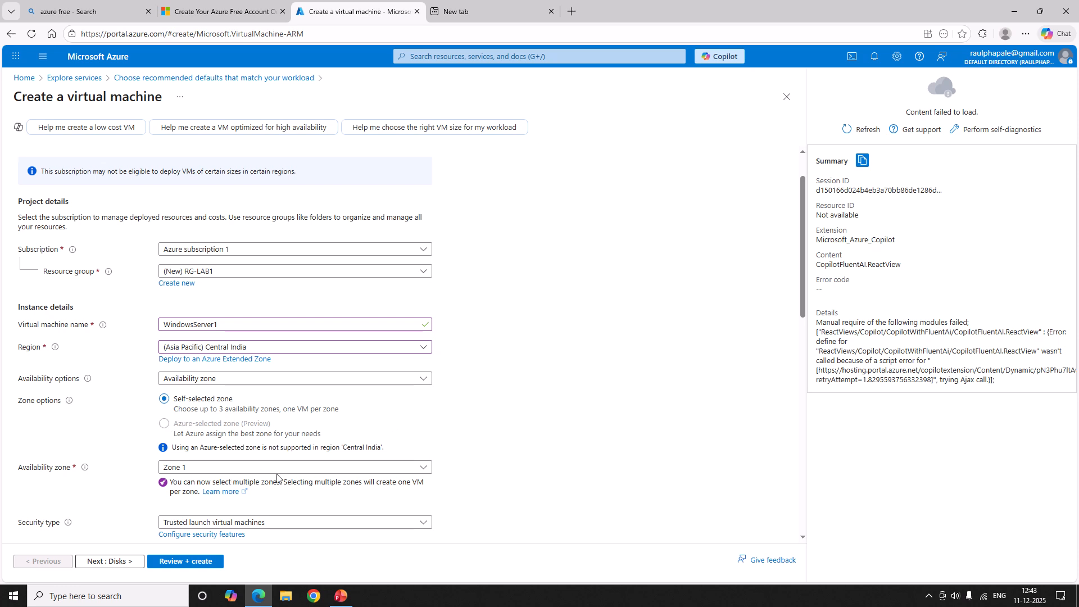
pyautogui.click(393, 469)
pyautogui.click(418, 468)
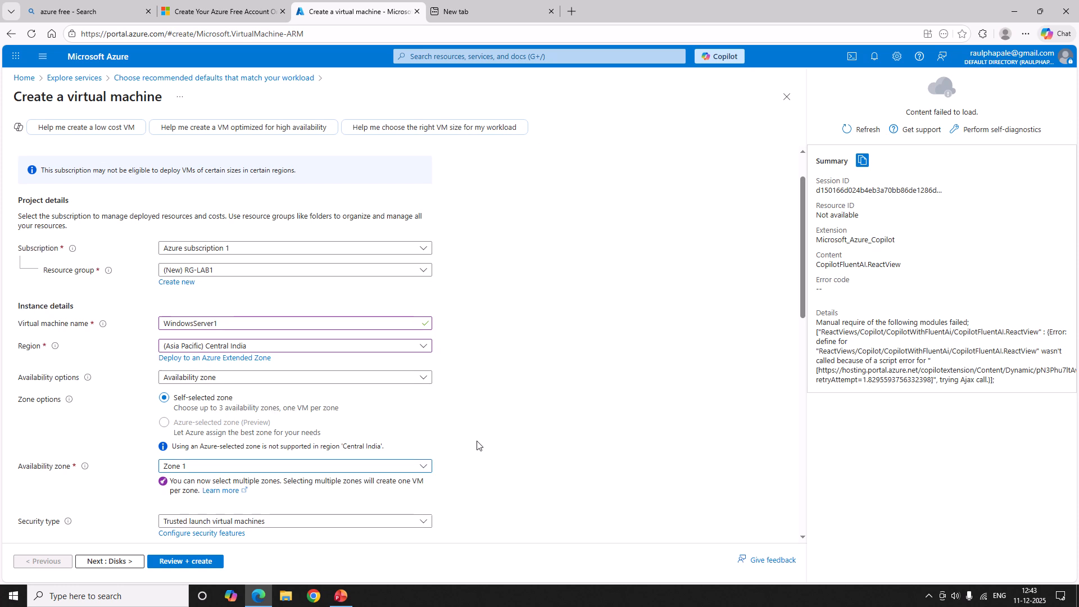
pyautogui.scroll(-1, 478, 446)
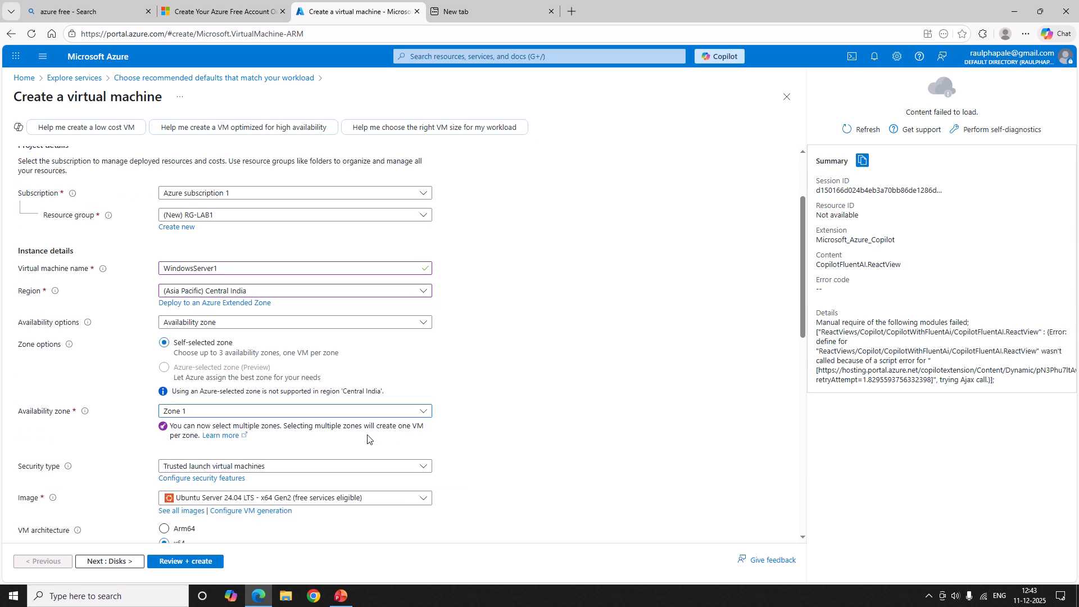
pyautogui.click(431, 324)
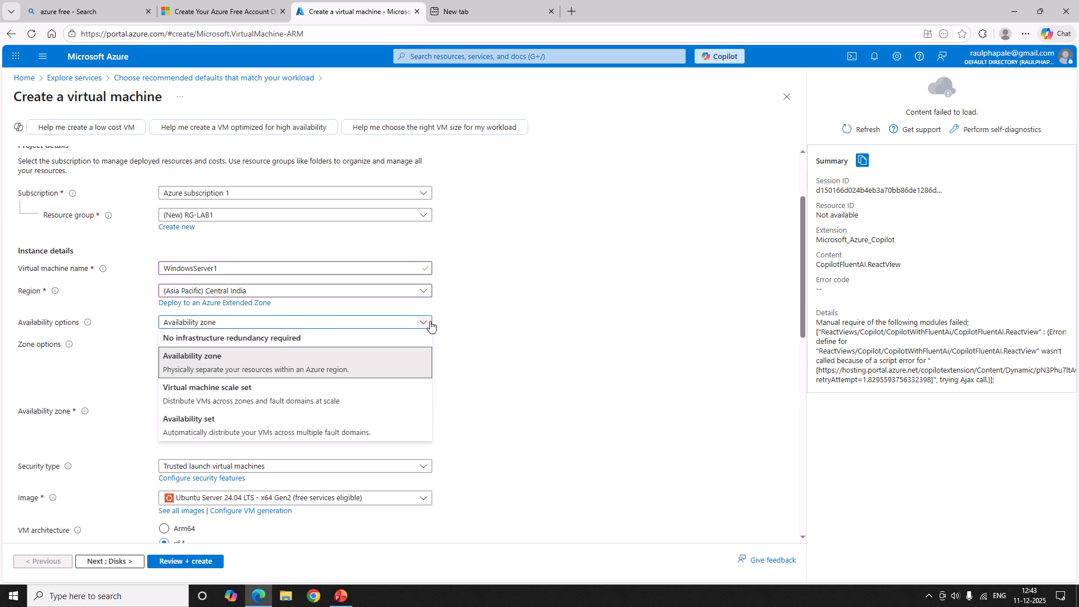
pyautogui.click(268, 338)
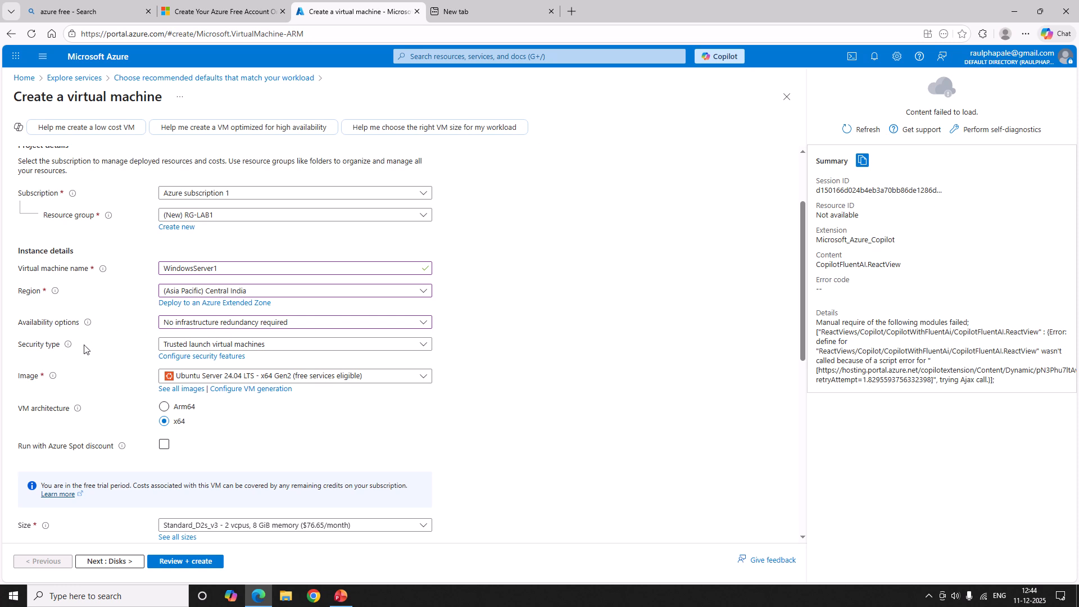
pyautogui.moveTo(16, 345); pyautogui.dragTo(68, 347)
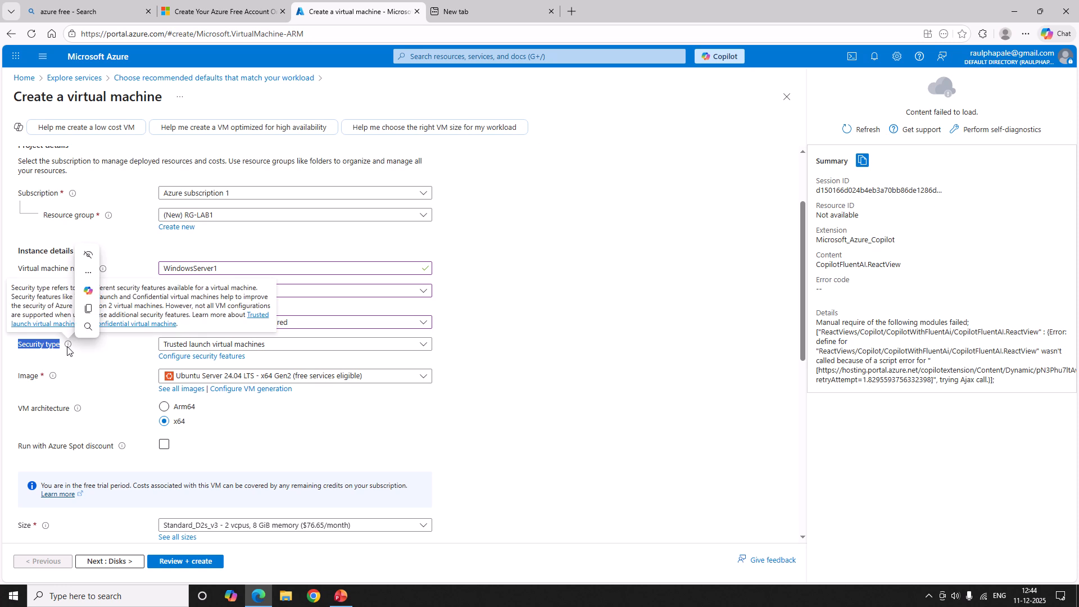
pyautogui.click(85, 359)
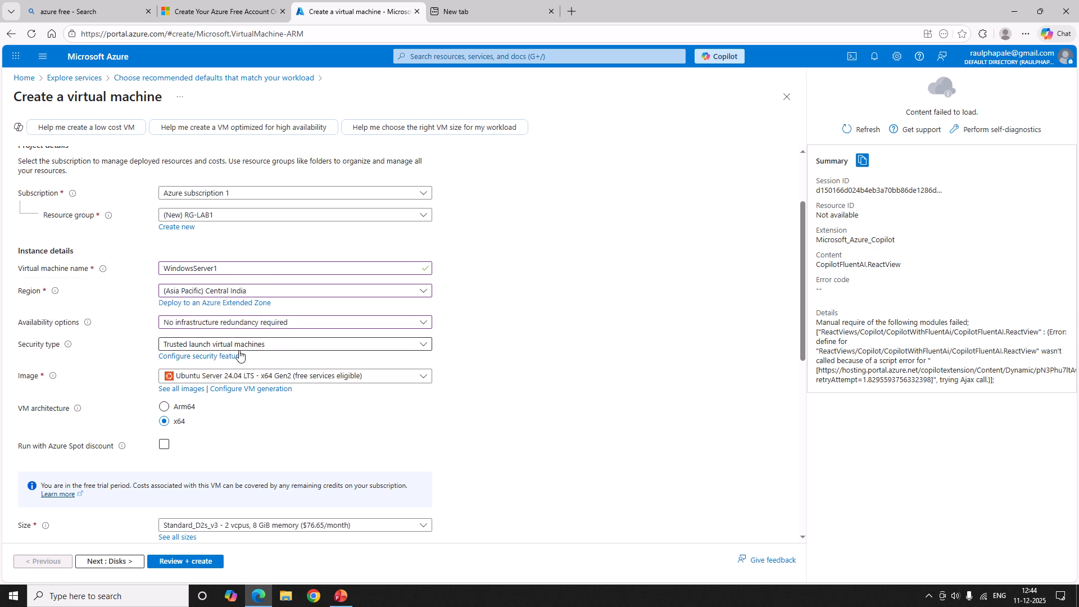
pyautogui.click(285, 345)
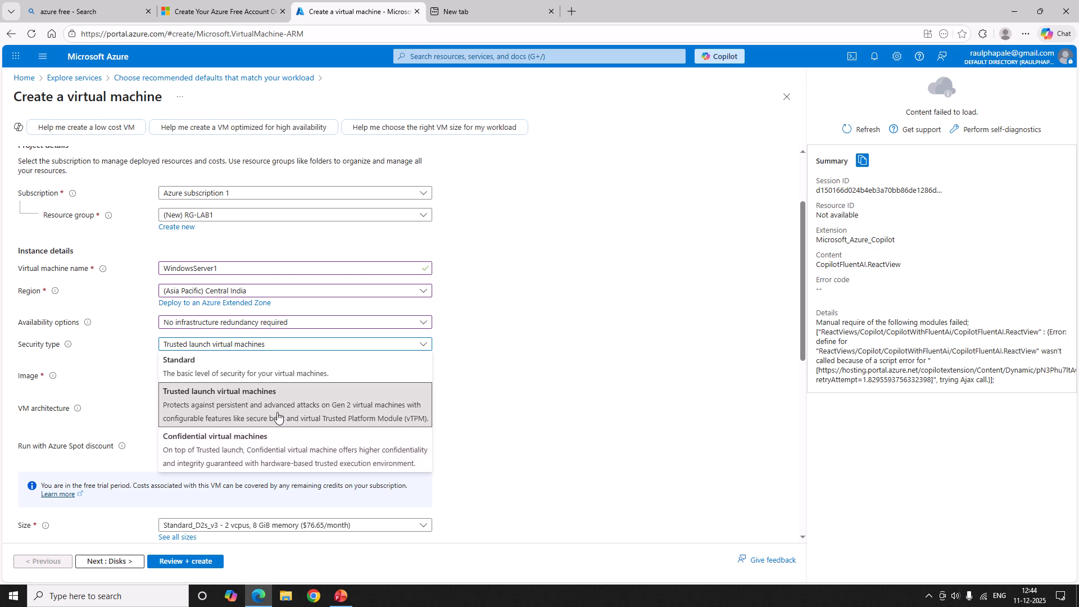
pyautogui.click(252, 416)
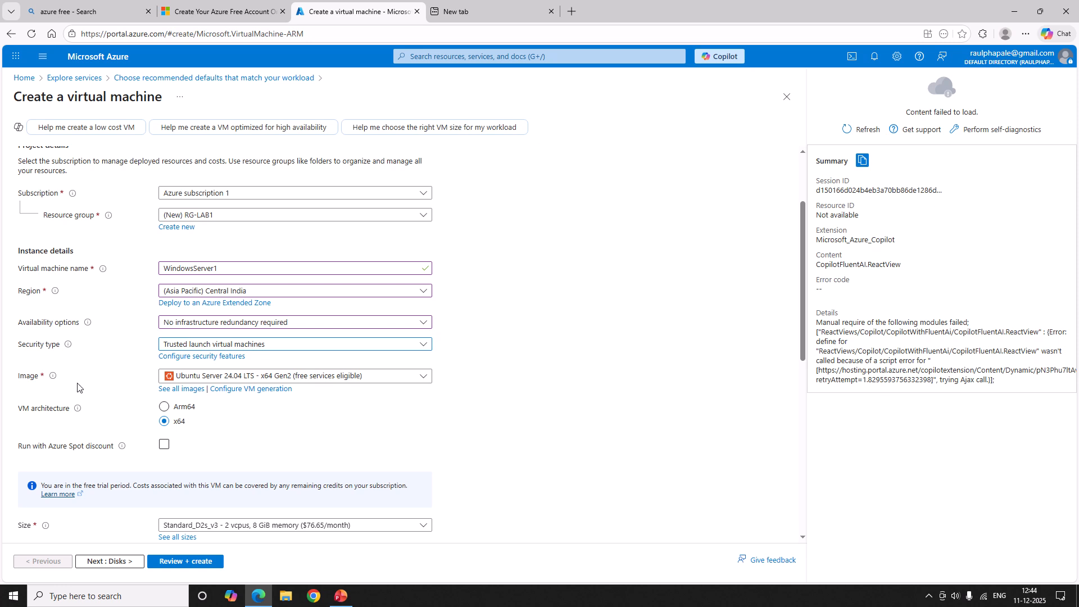
pyautogui.doubleClick(27, 377)
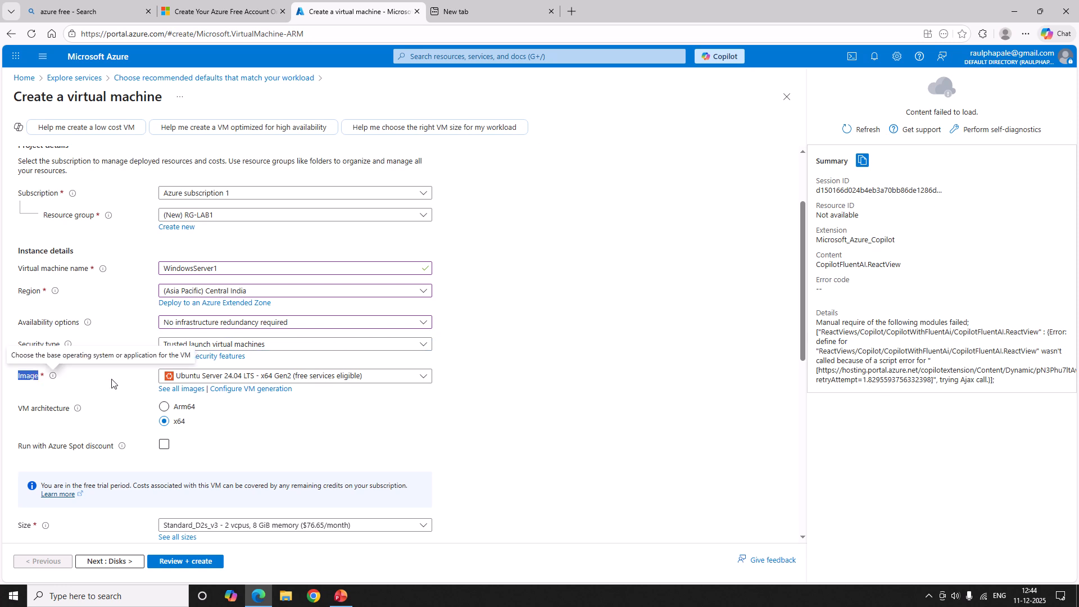
# - Select Windows Server 2025 Datacenter - x64 Gen2 as the VM image
pyautogui.click(425, 380)
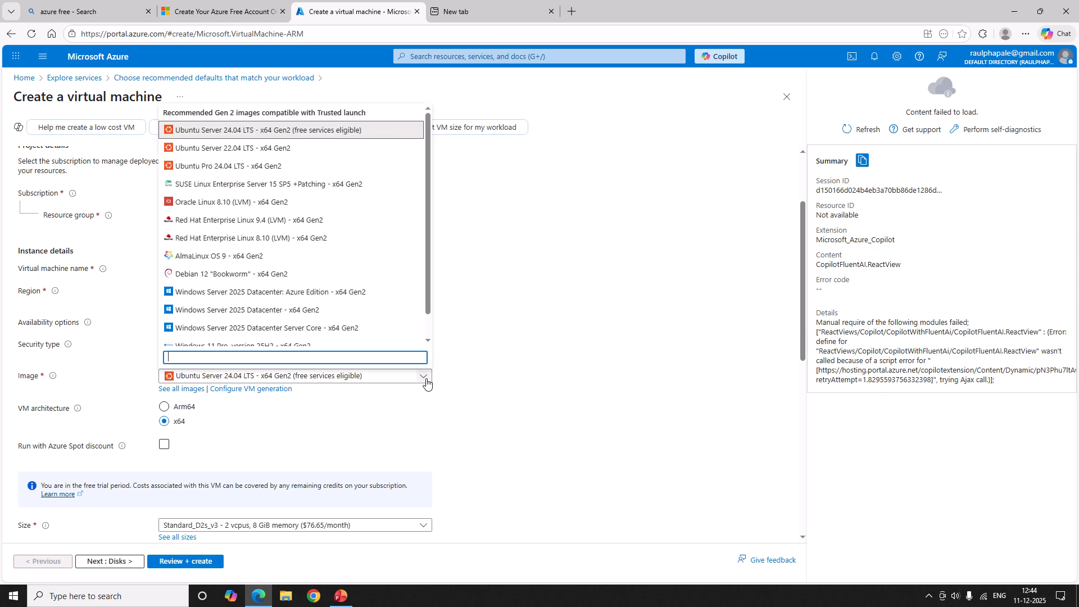
pyautogui.scroll(-1, 281, 309)
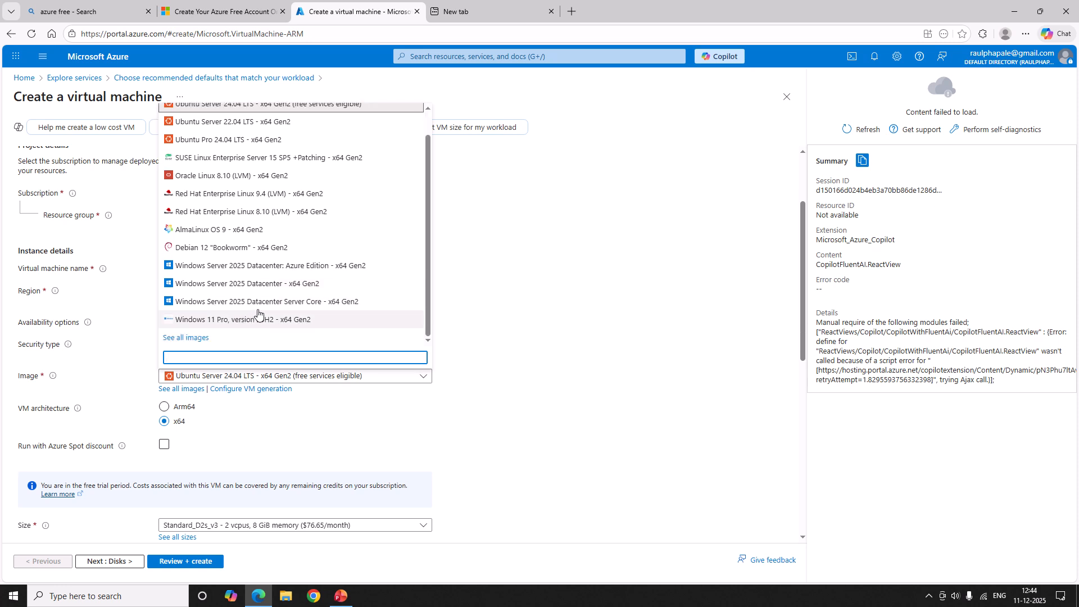
pyautogui.click(314, 286)
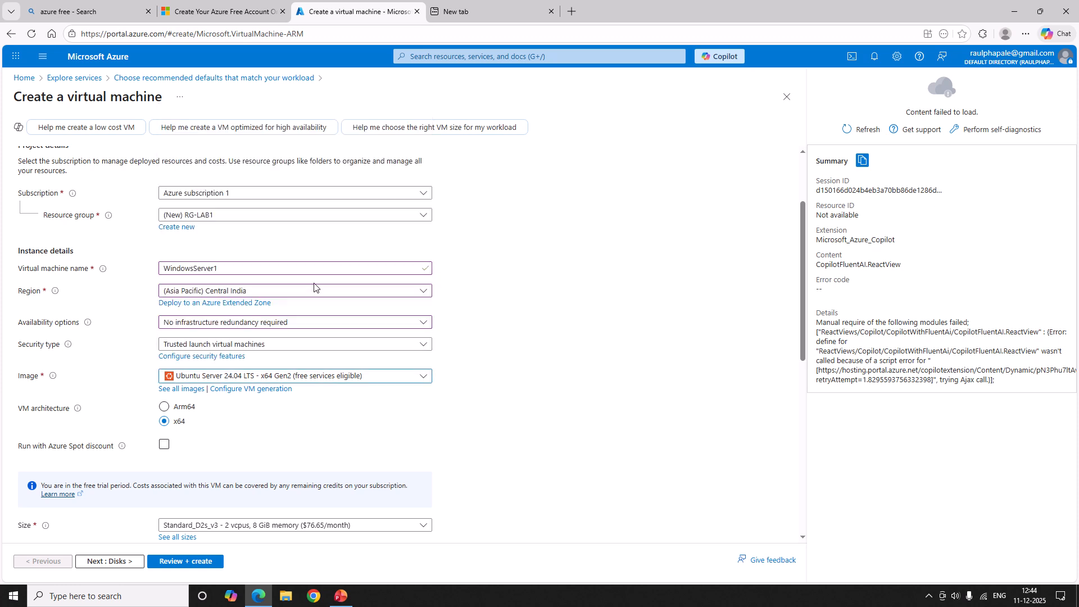
pyautogui.scroll(-1, 337, 378)
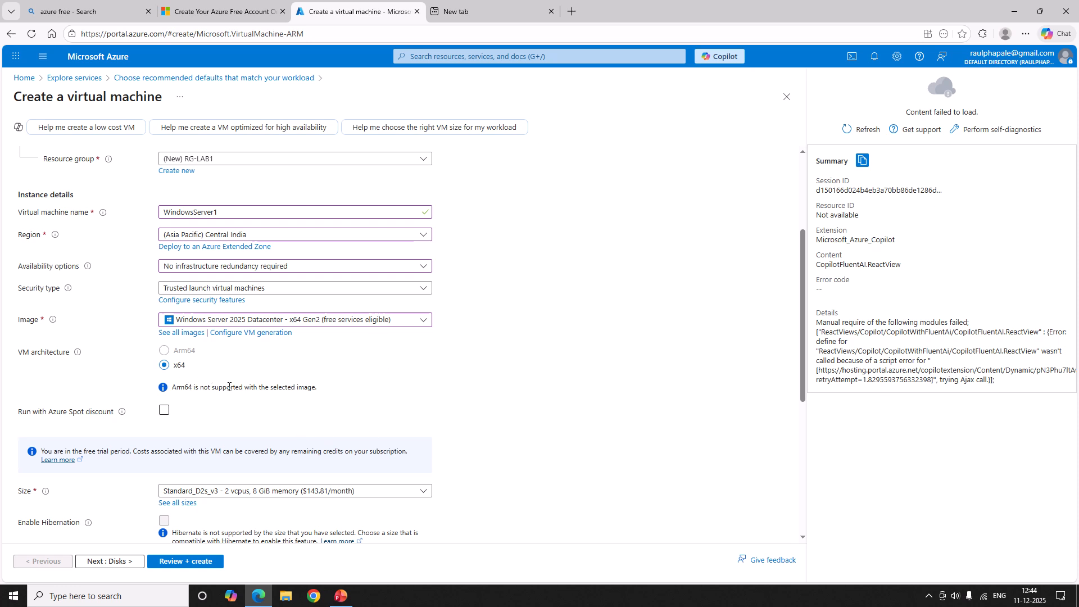
pyautogui.scroll(-1, 236, 402)
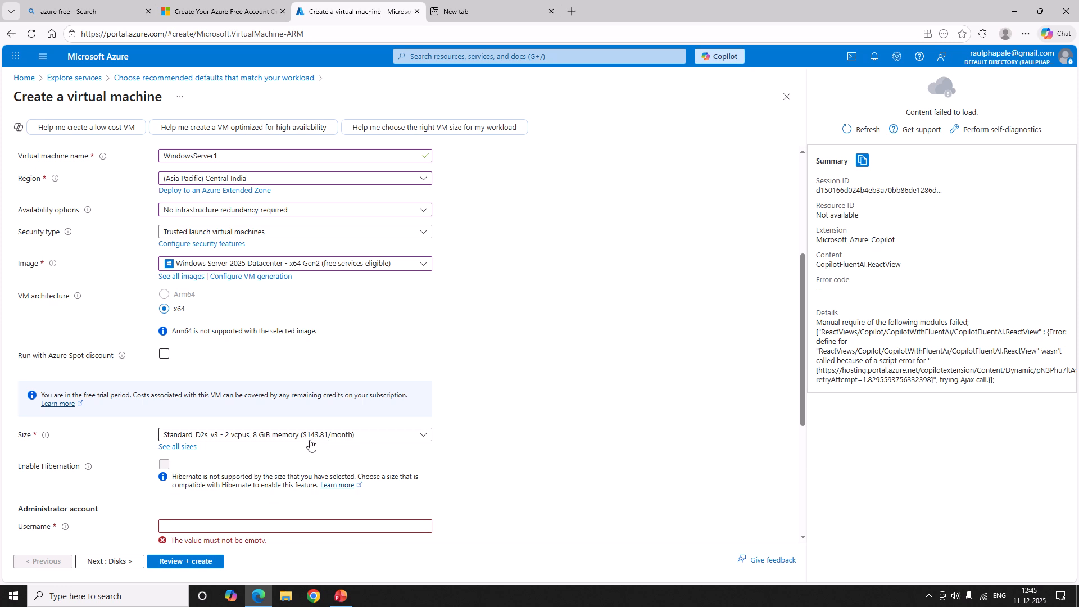
# - Open the full VM size list, collapsing other groups and expanding B-Series v2
pyautogui.click(184, 451)
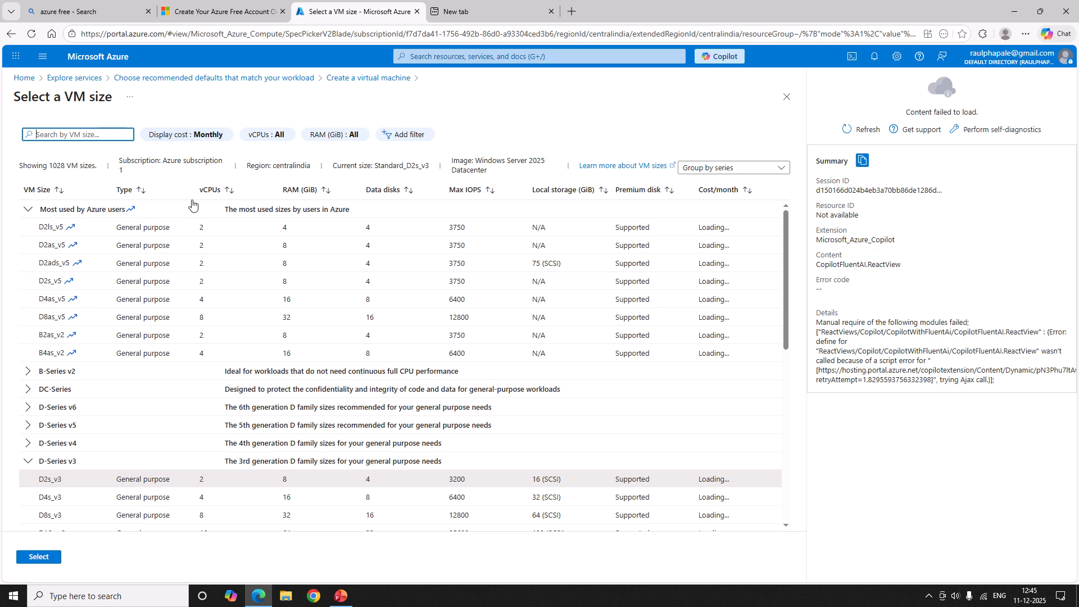
pyautogui.click(31, 211)
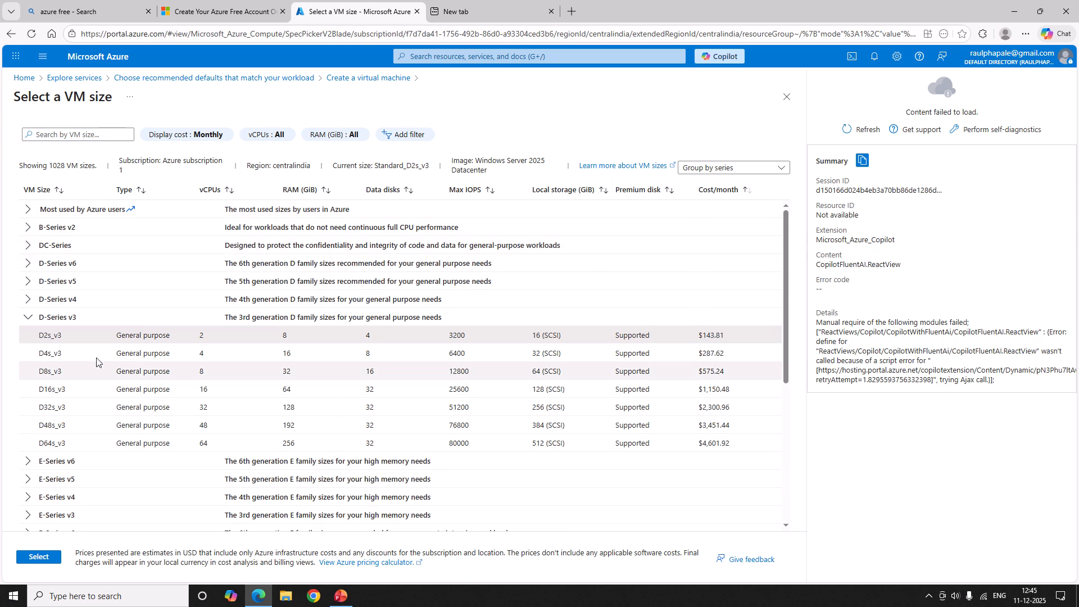
pyautogui.click(28, 318)
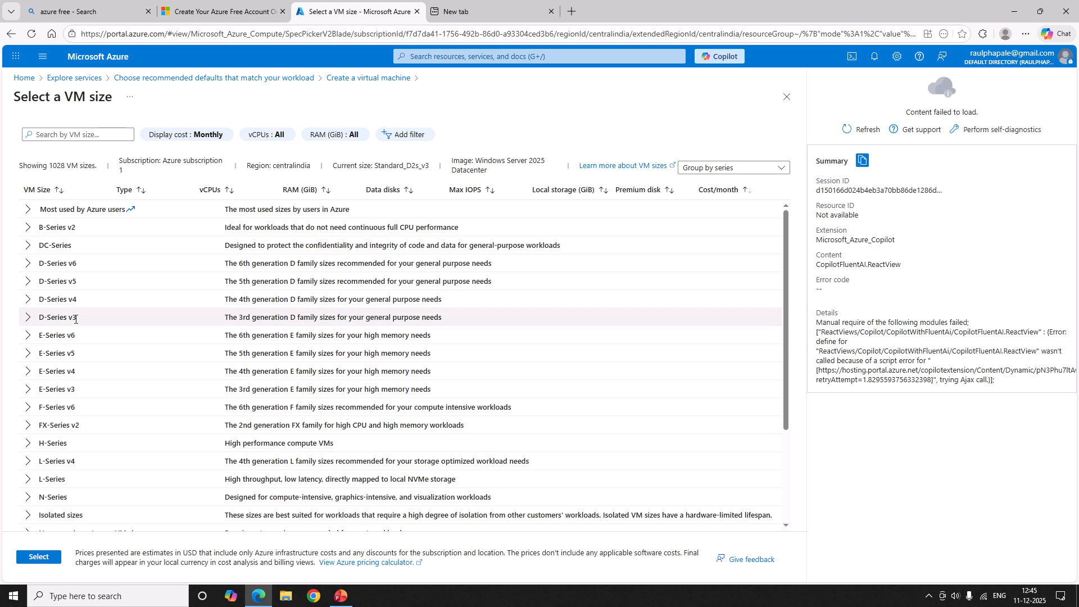
pyautogui.click(28, 228)
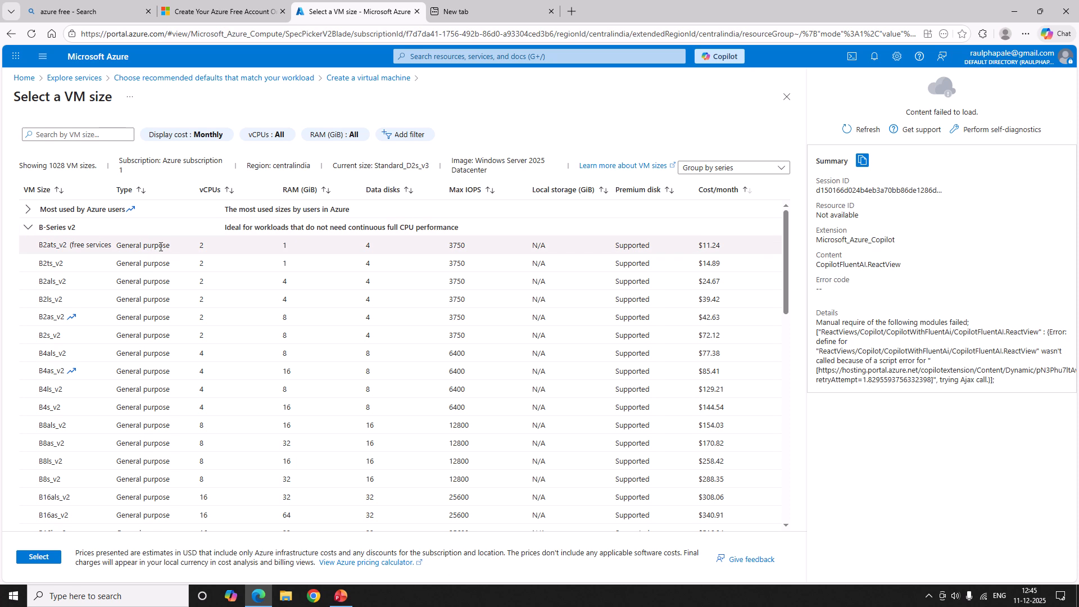
# - Pick B2als_v2 (2 vCPUs, 4 GiB, $24.67/month) and review its disk, IOPS and price values
pyautogui.moveTo(197, 247); pyautogui.dragTo(213, 247)
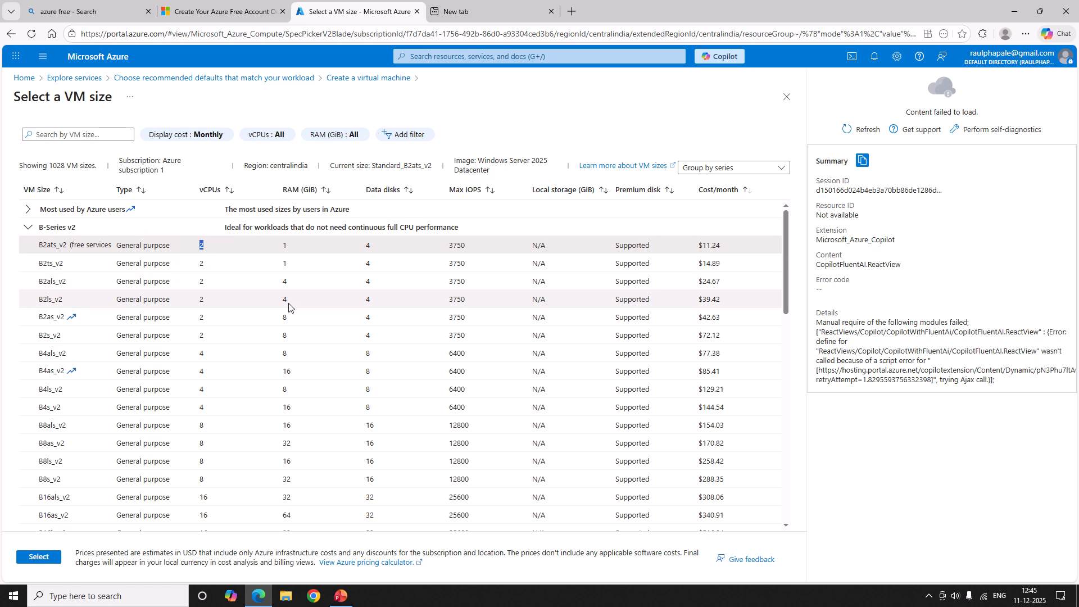
pyautogui.scroll(-1, 289, 308)
pyautogui.scroll(-1, 287, 308)
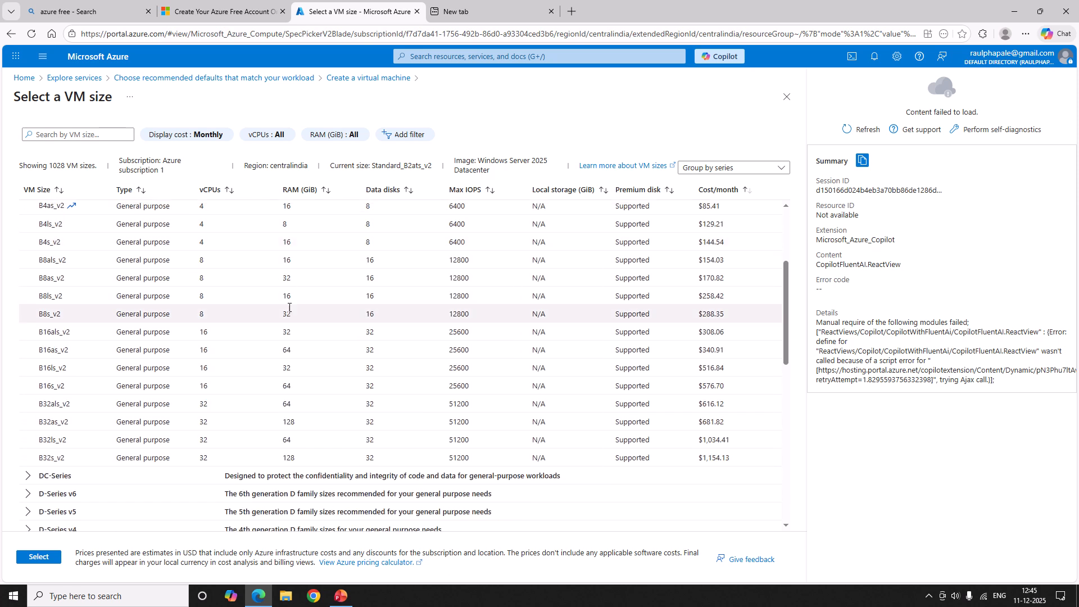
pyautogui.scroll(3, 289, 301)
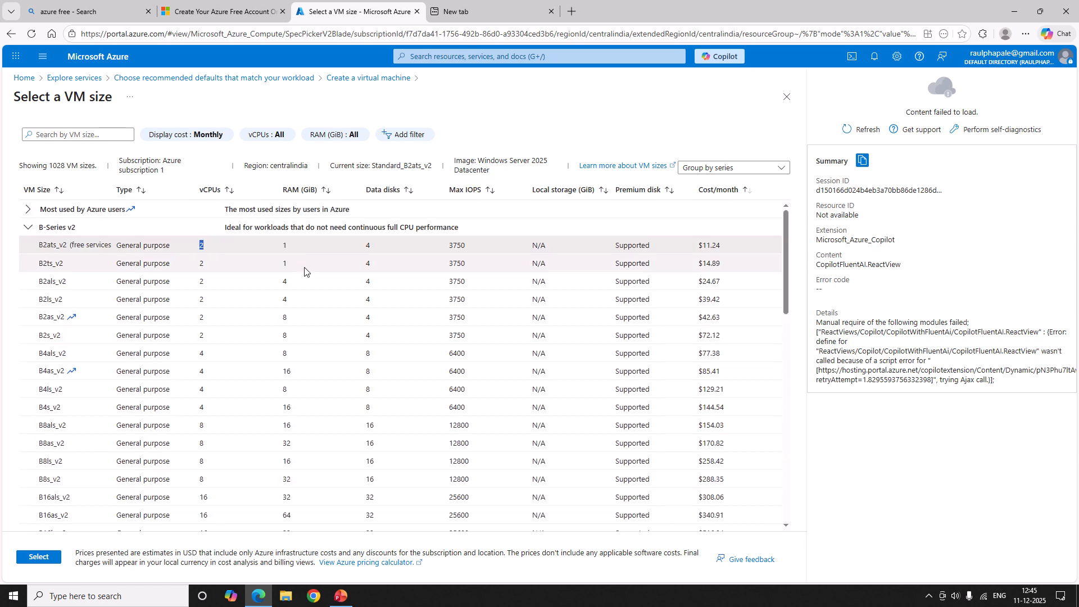
pyautogui.moveTo(193, 283)
pyautogui.mouseDown()
pyautogui.moveTo(317, 283)
pyautogui.moveTo(182, 283)
pyautogui.mouseUp()
pyautogui.moveTo(346, 287); pyautogui.dragTo(384, 287)
pyautogui.moveTo(373, 283); pyautogui.dragTo(365, 283)
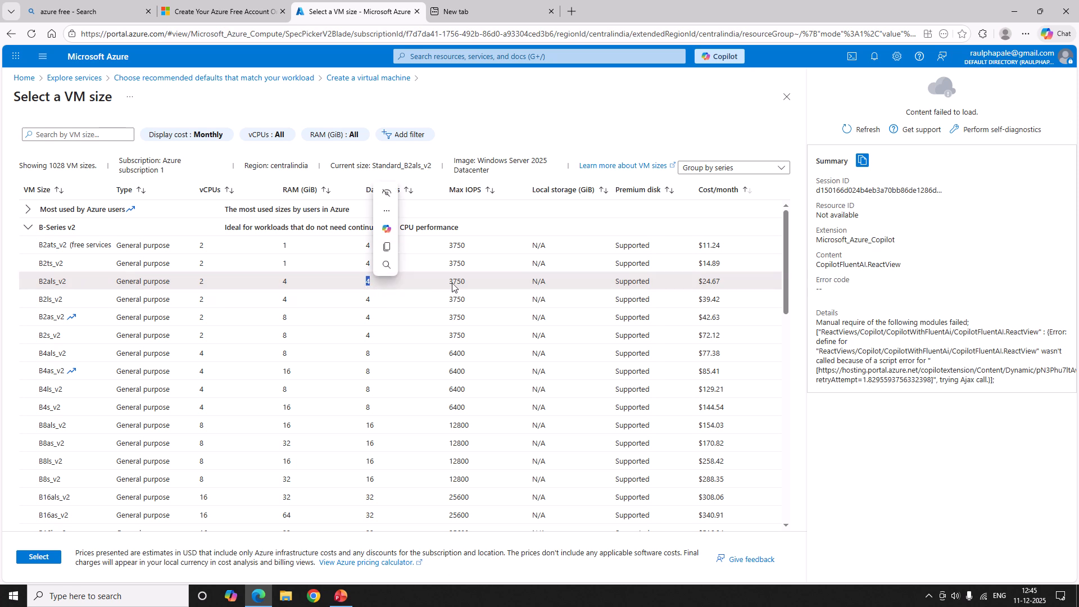
pyautogui.moveTo(453, 282); pyautogui.dragTo(733, 281)
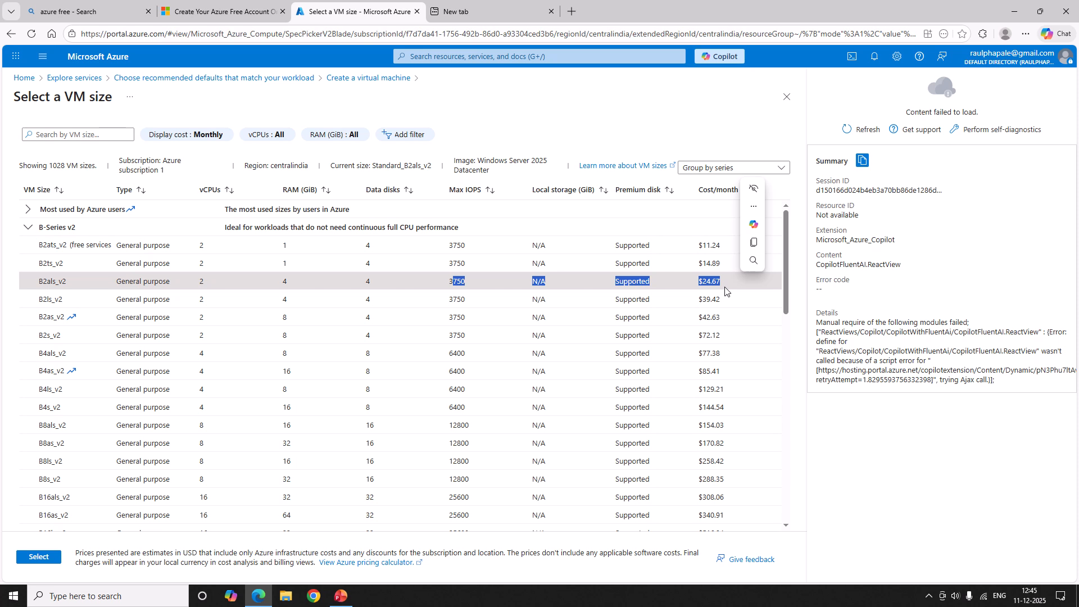
# - Apply the B2als_v2 size, leaving hibernation turned off
pyautogui.click(41, 559)
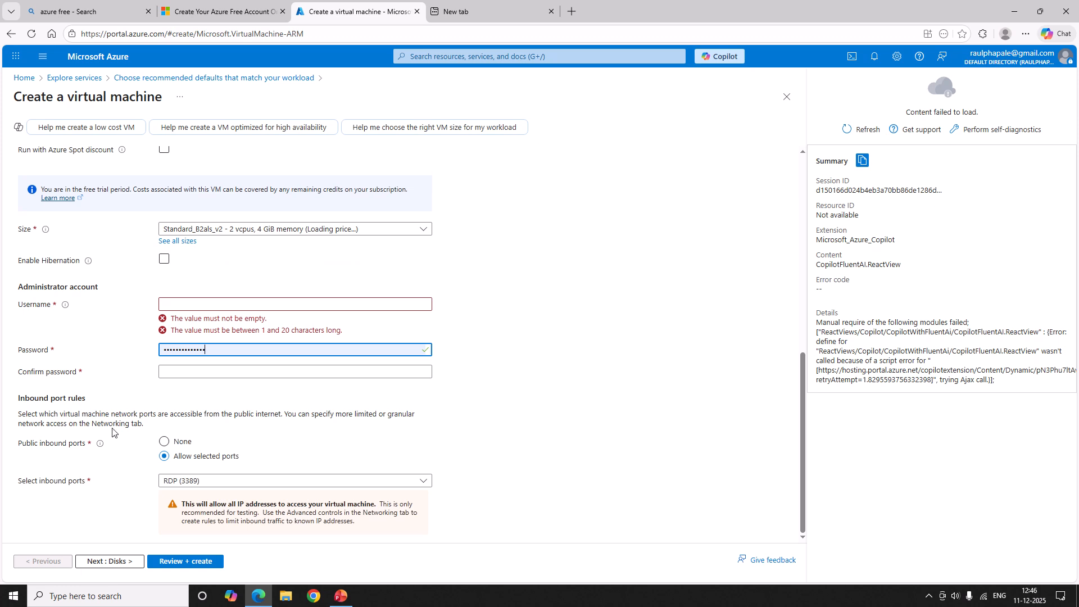
pyautogui.click(202, 305)
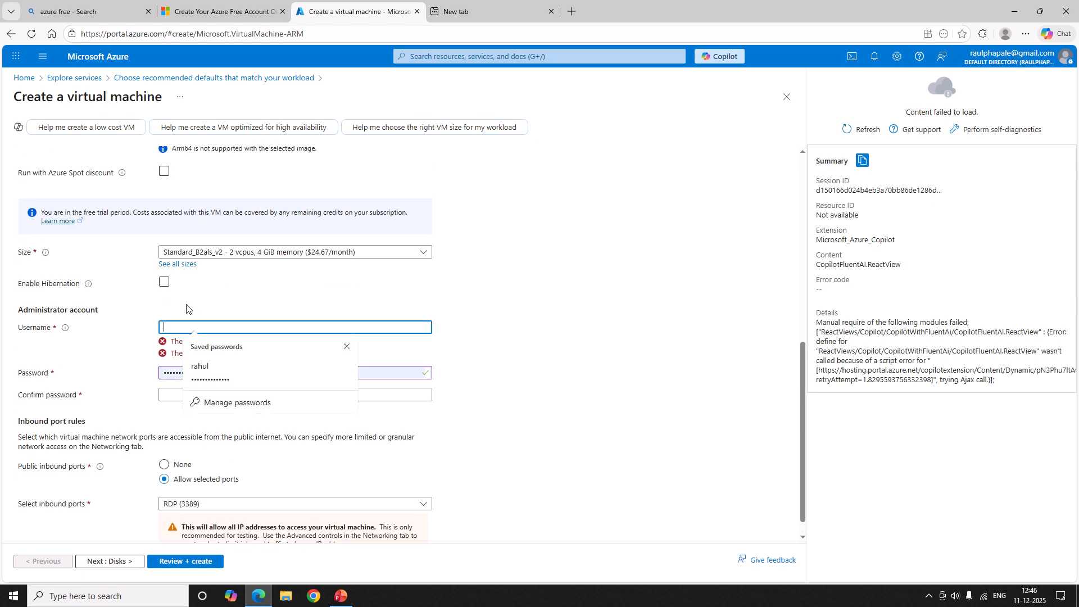
pyautogui.click(164, 282)
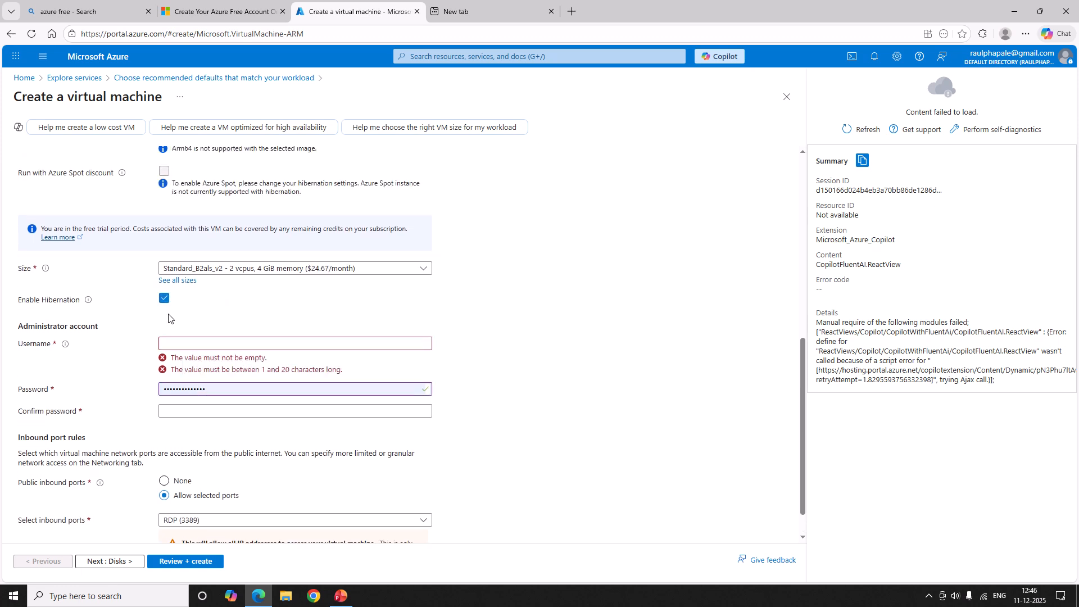
pyautogui.click(164, 299)
# - Enter Administrator as the admin username and type a new password
pyautogui.click(178, 331)
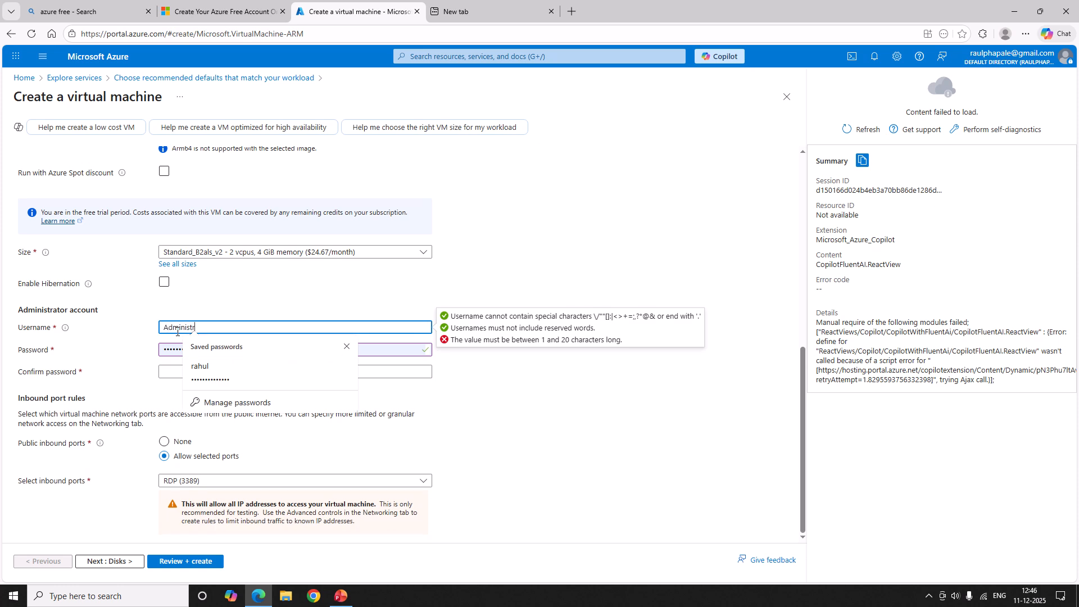
pyautogui.press('Tab')
pyautogui.press('BackSpace')
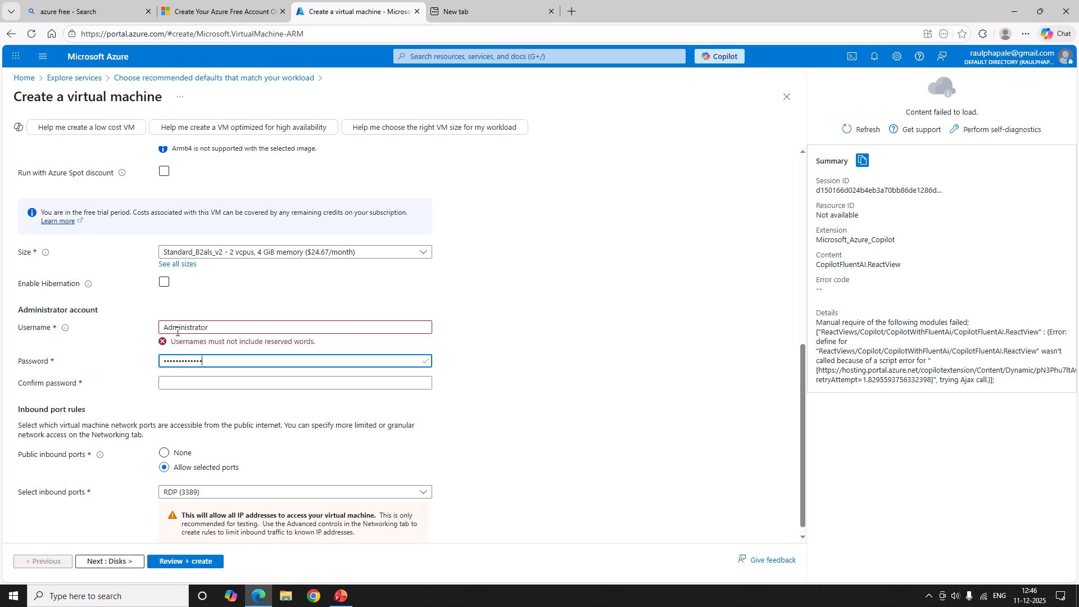
pyautogui.press('BackSpace')
pyautogui.press('BackSpace')
pyautogui.press('BackSpace')
pyautogui.press('BackSpace')
pyautogui.press('BackSpace')
pyautogui.press('BackSpace')
pyautogui.press('BackSpace')
pyautogui.press('BackSpace')
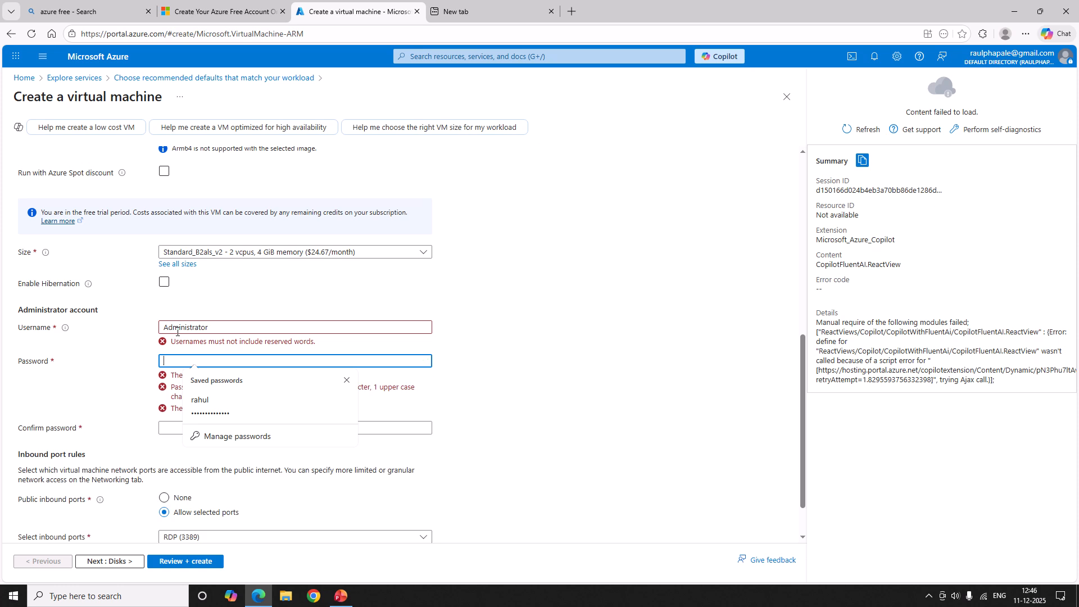
pyautogui.write('Ra')
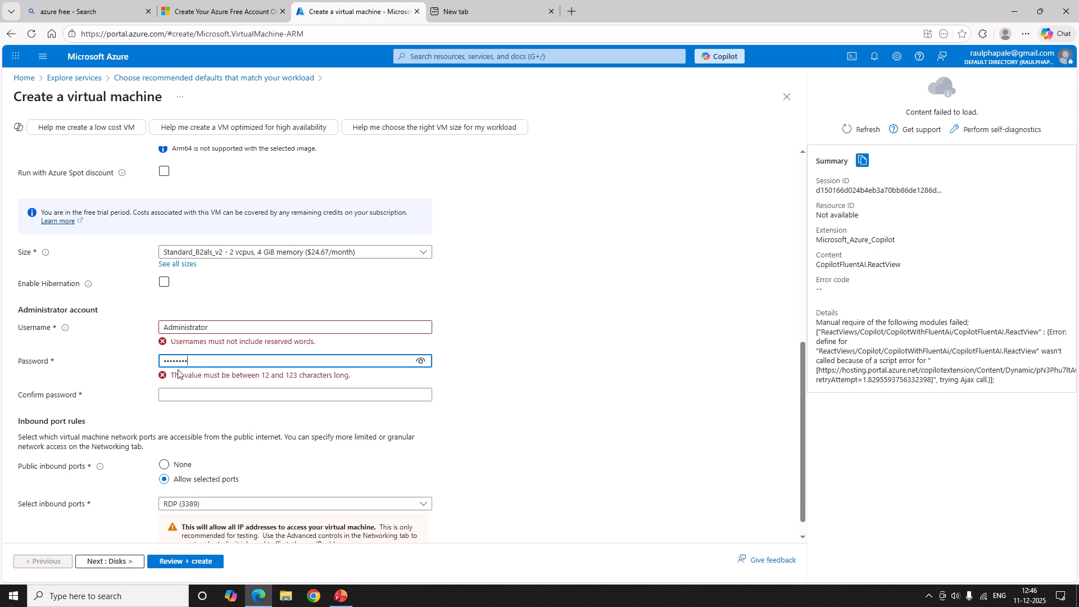
pyautogui.click(178, 393)
pyautogui.moveTo(196, 362); pyautogui.dragTo(23, 356)
pyautogui.write('•••••')
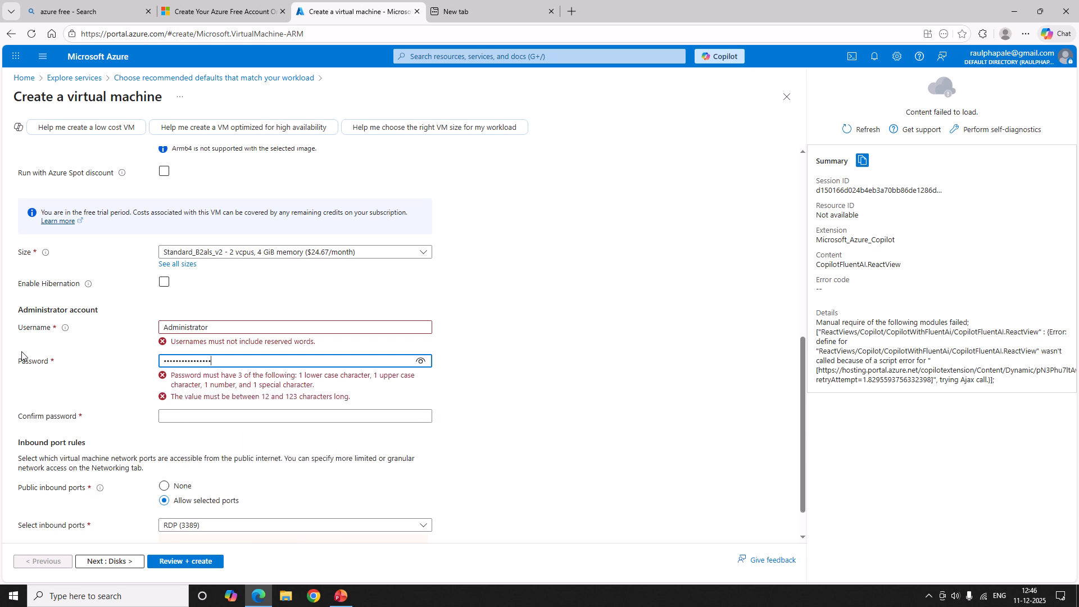
# - Enter the matching password confirmation and review the inbound port settings
pyautogui.click(209, 381)
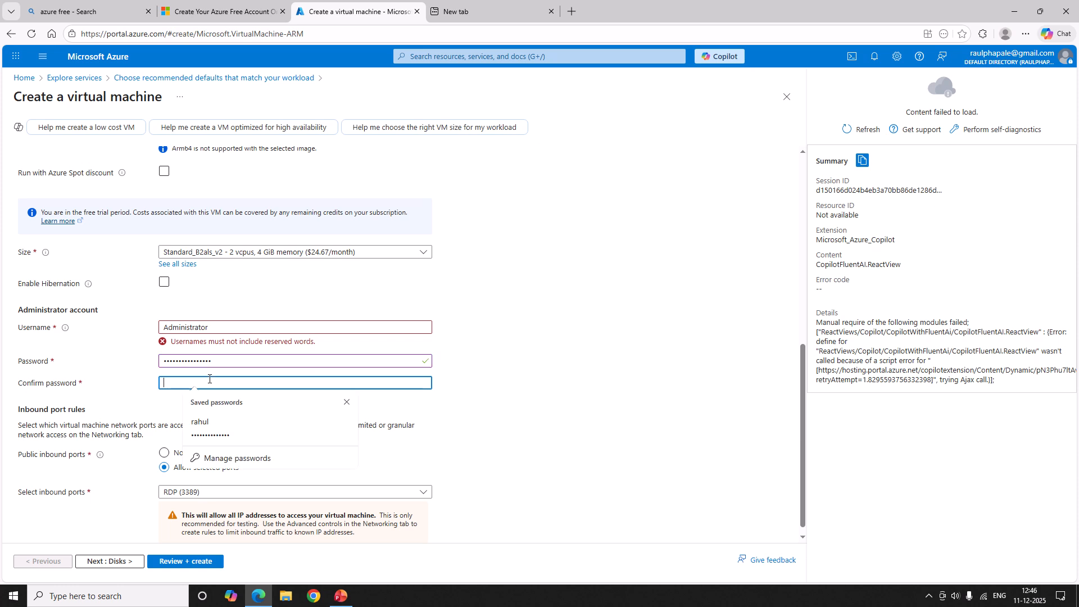
pyautogui.write('•••')
pyautogui.press('BackSpace')
pyautogui.press('BackSpace')
pyautogui.write('••••')
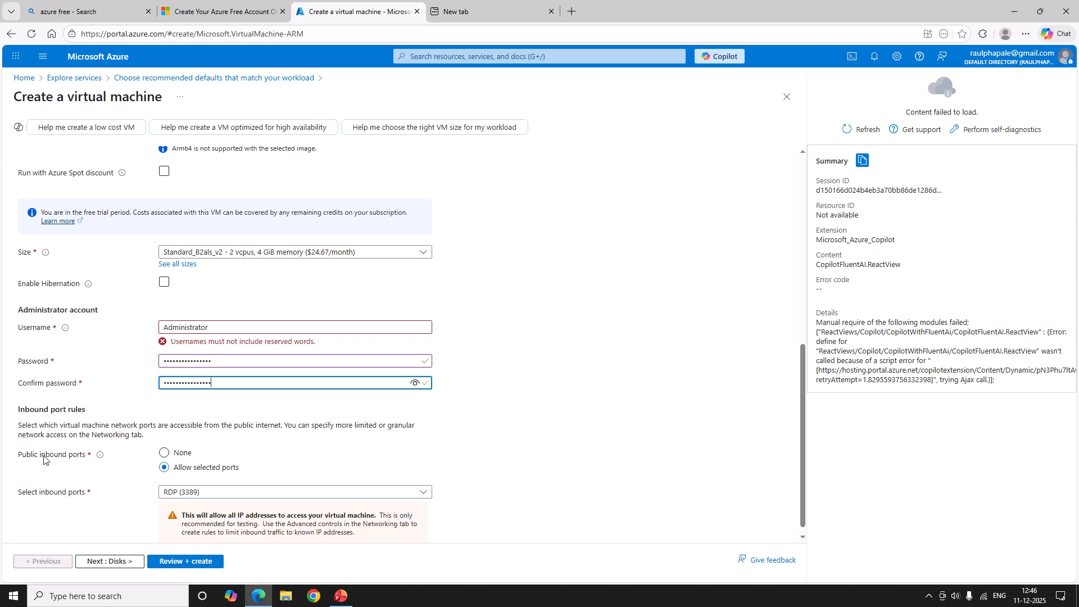
pyautogui.moveTo(41, 454); pyautogui.dragTo(87, 459)
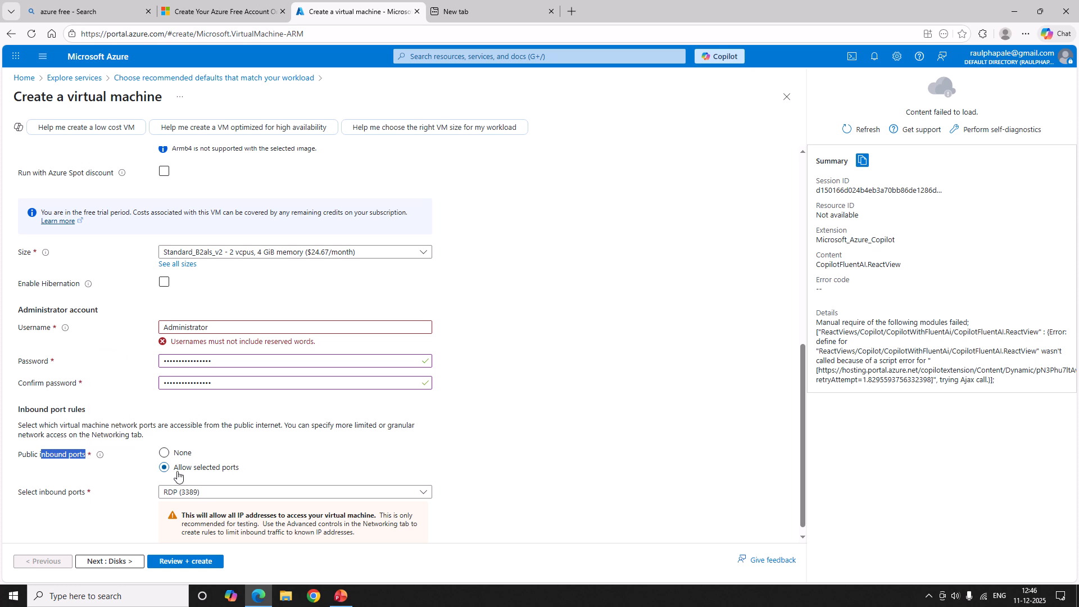
pyautogui.moveTo(178, 470); pyautogui.dragTo(235, 473)
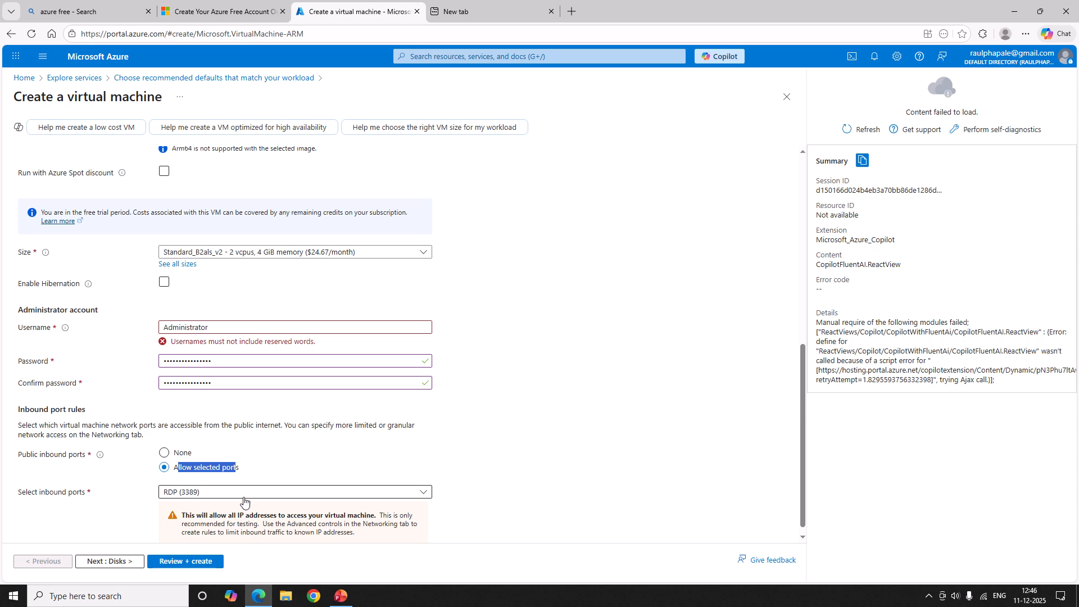
pyautogui.scroll(-1, 319, 497)
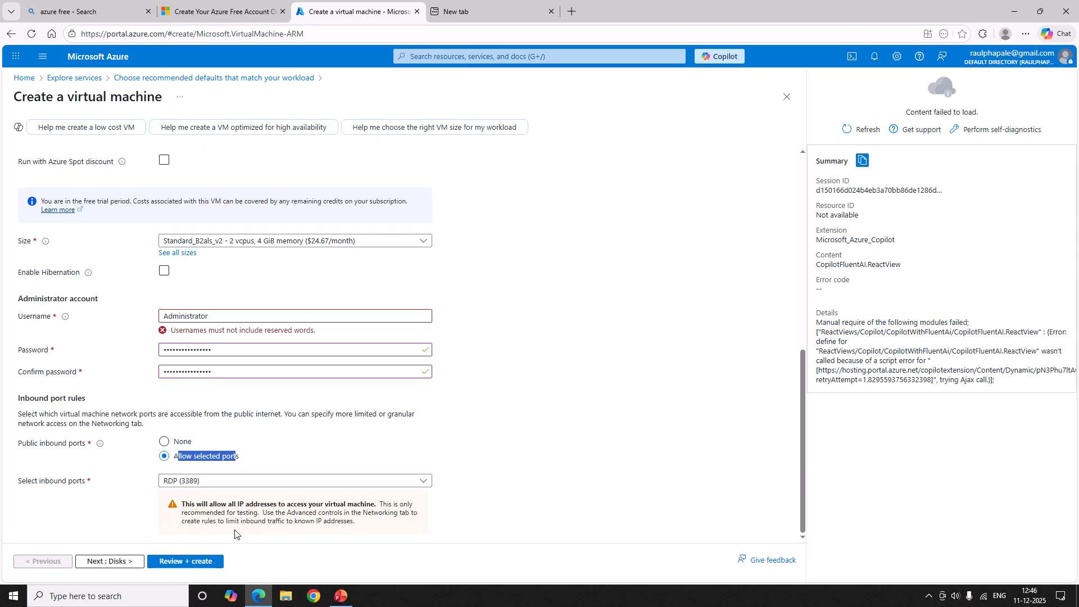
# - Advance to the Disks tab and review the encryption-at-host notice
pyautogui.click(110, 563)
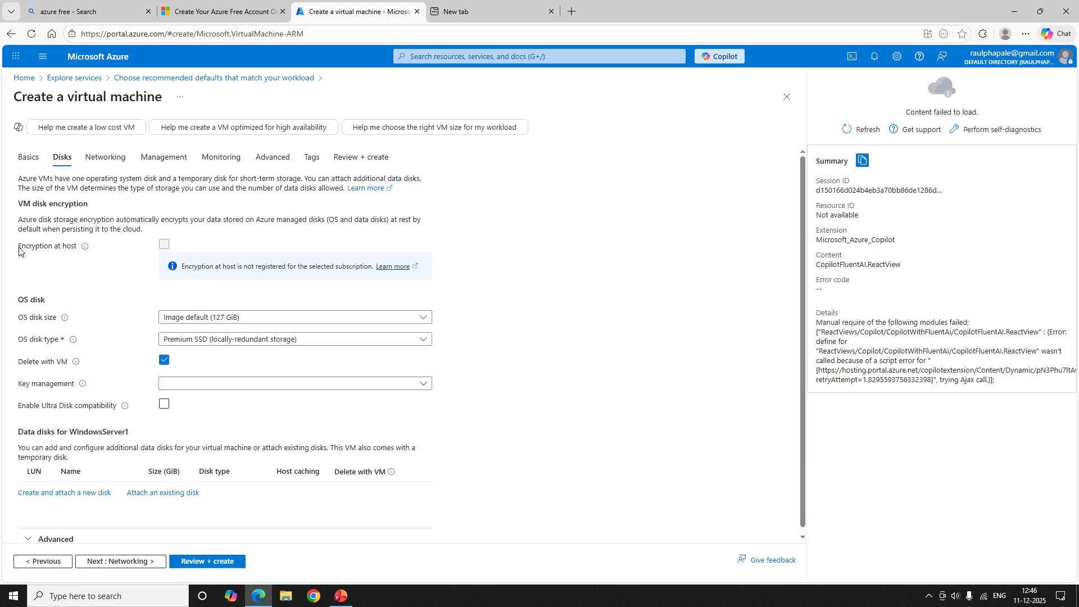
pyautogui.moveTo(21, 249); pyautogui.dragTo(76, 255)
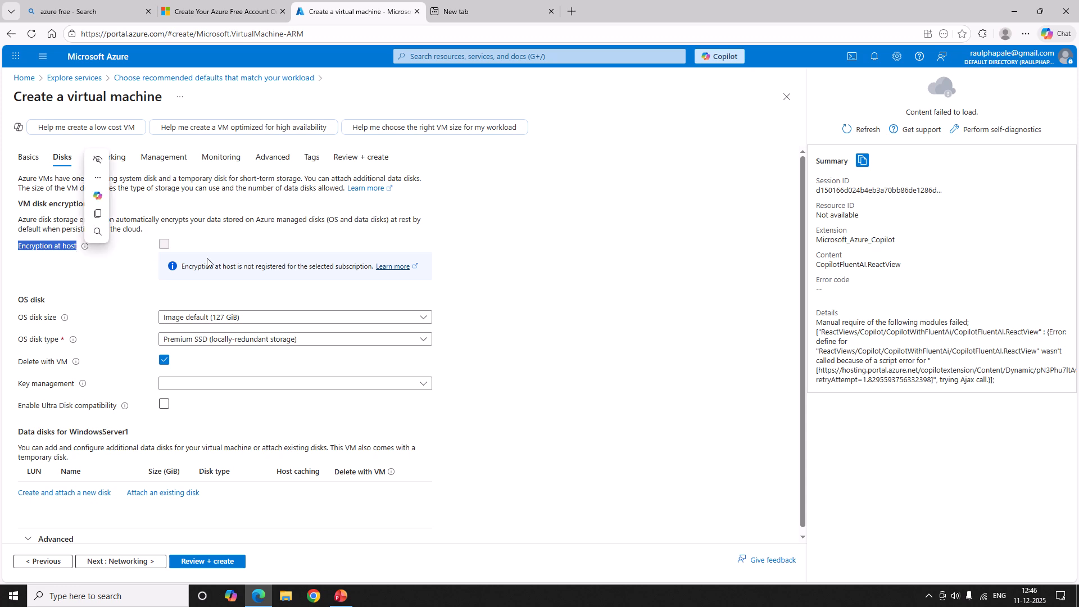
pyautogui.moveTo(186, 275); pyautogui.dragTo(364, 272)
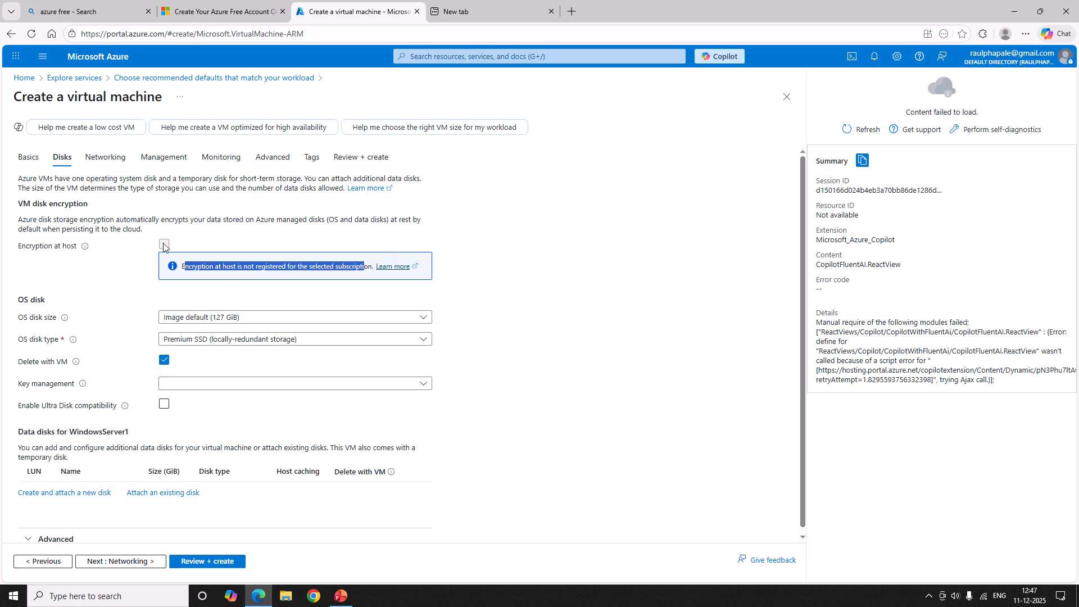
pyautogui.click(211, 236)
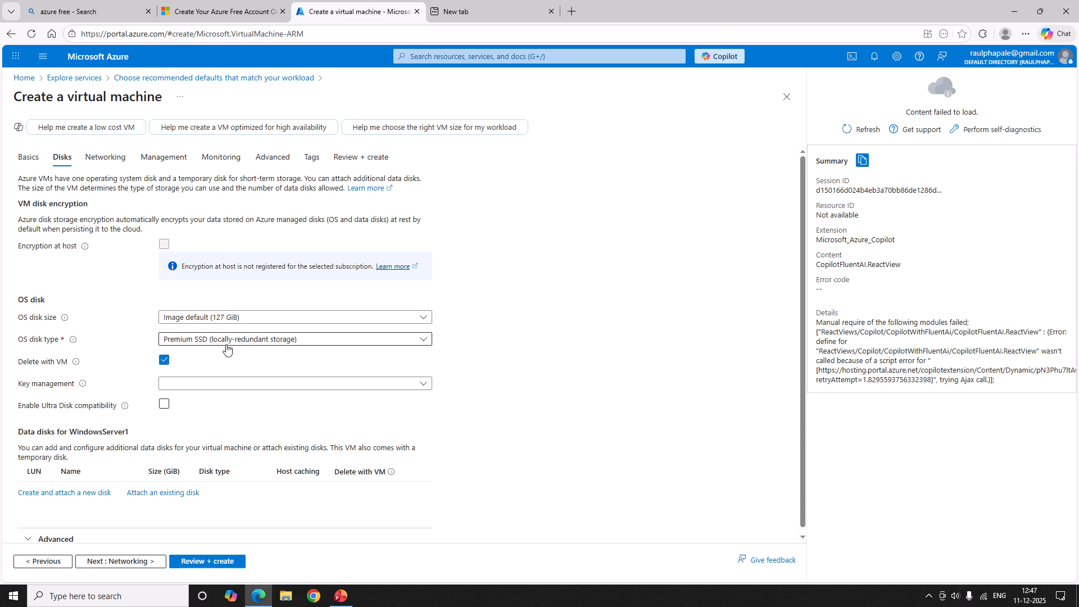
# - Choose Standard HDD (locally-redundant storage) as the OS disk type
pyautogui.click(424, 341)
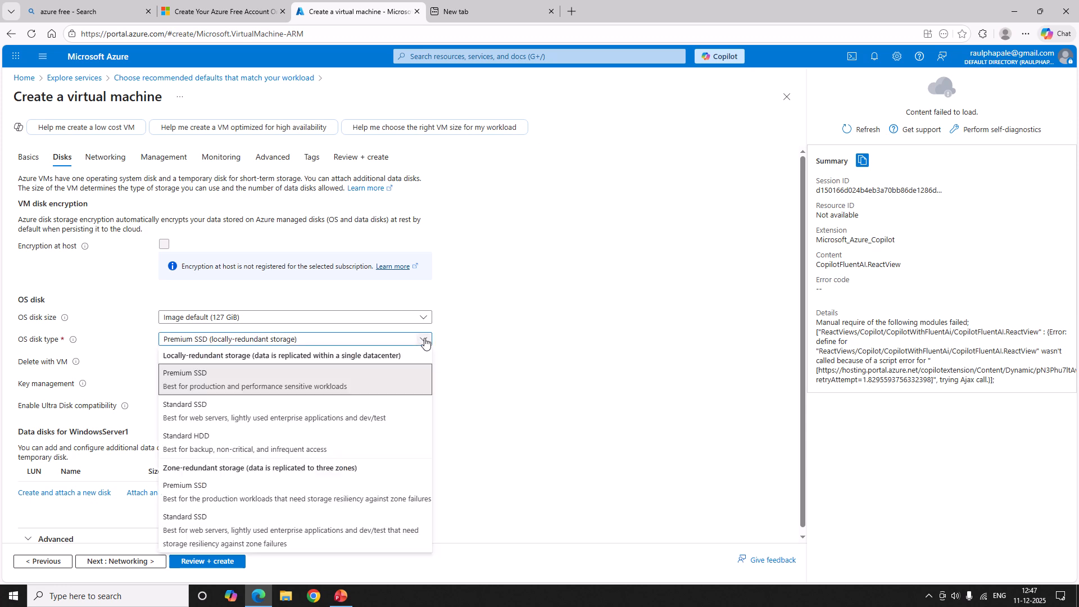
pyautogui.click(240, 449)
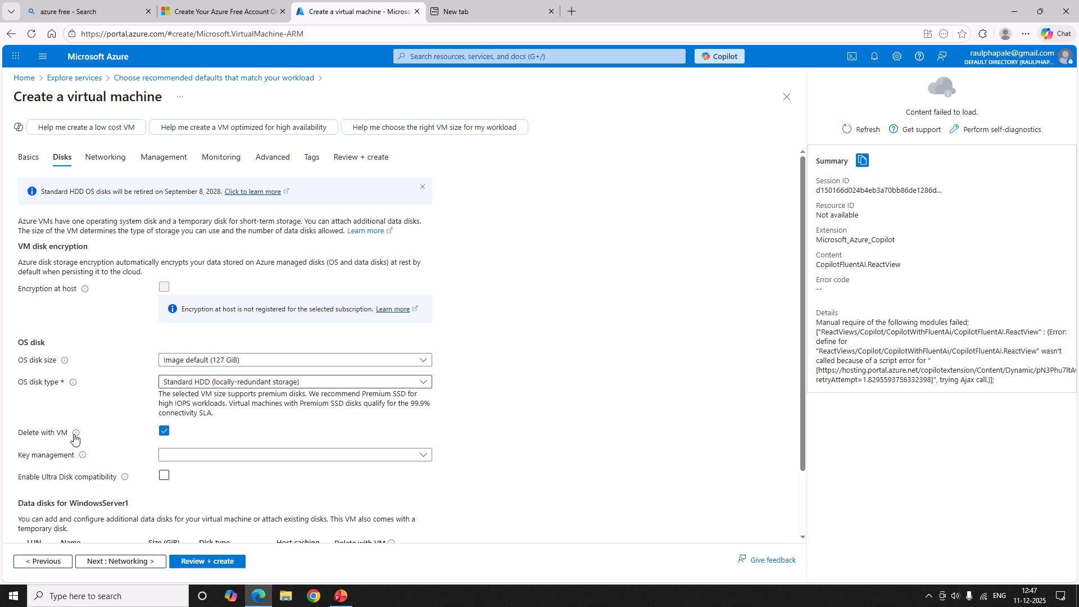
pyautogui.moveTo(77, 437)
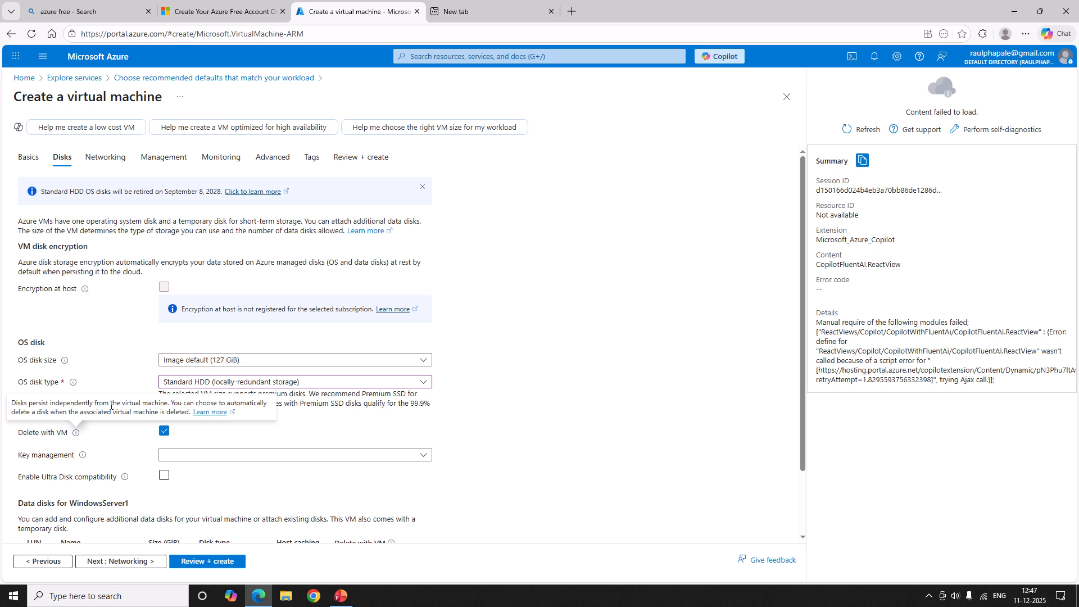
pyautogui.moveTo(112, 404); pyautogui.dragTo(179, 434)
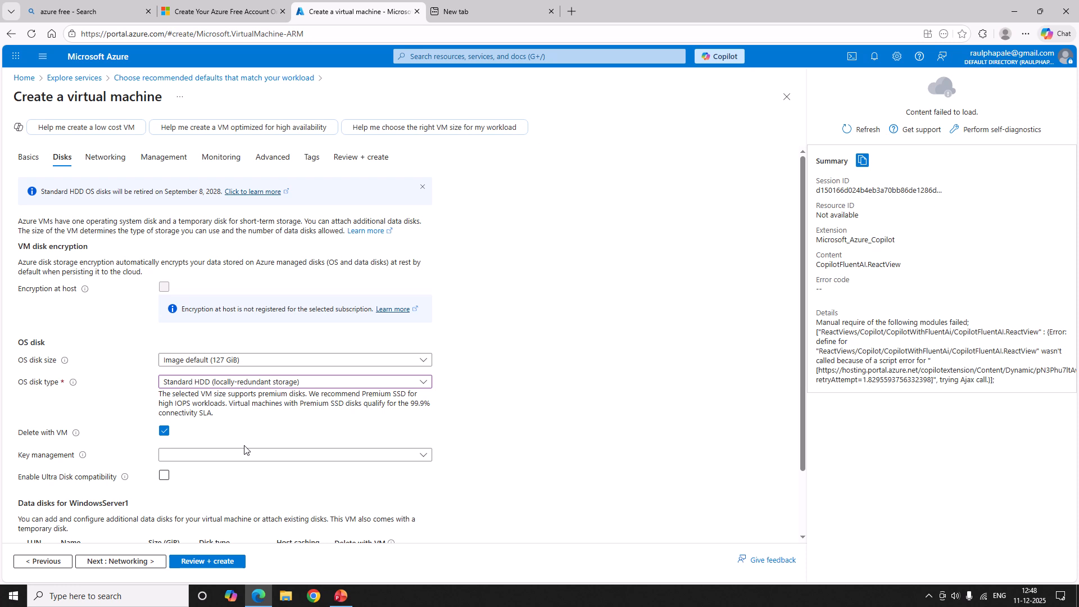
pyautogui.moveTo(19, 433); pyautogui.dragTo(69, 441)
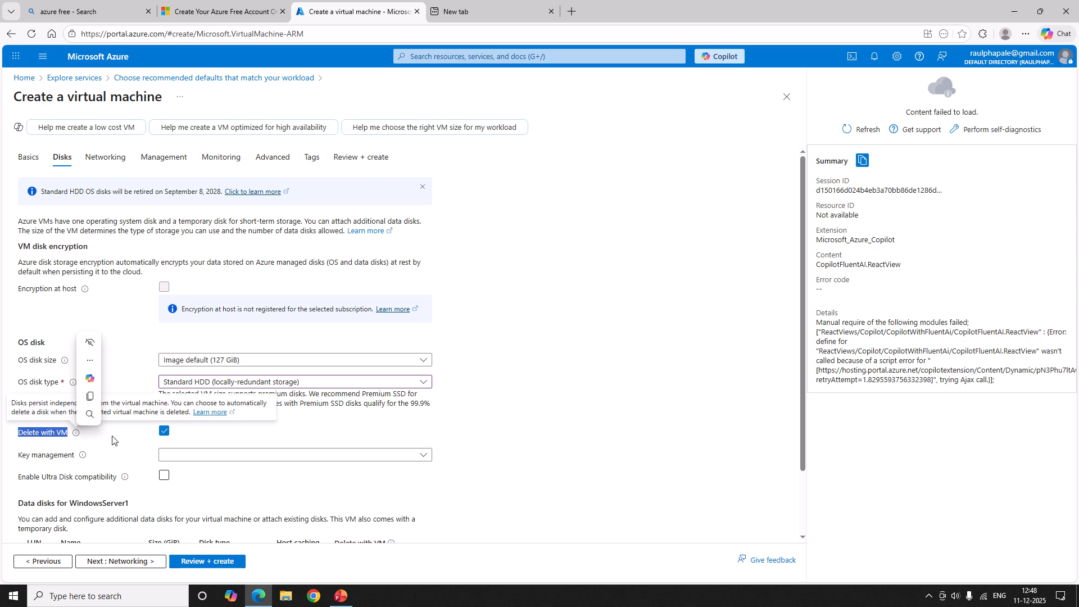
pyautogui.click(196, 439)
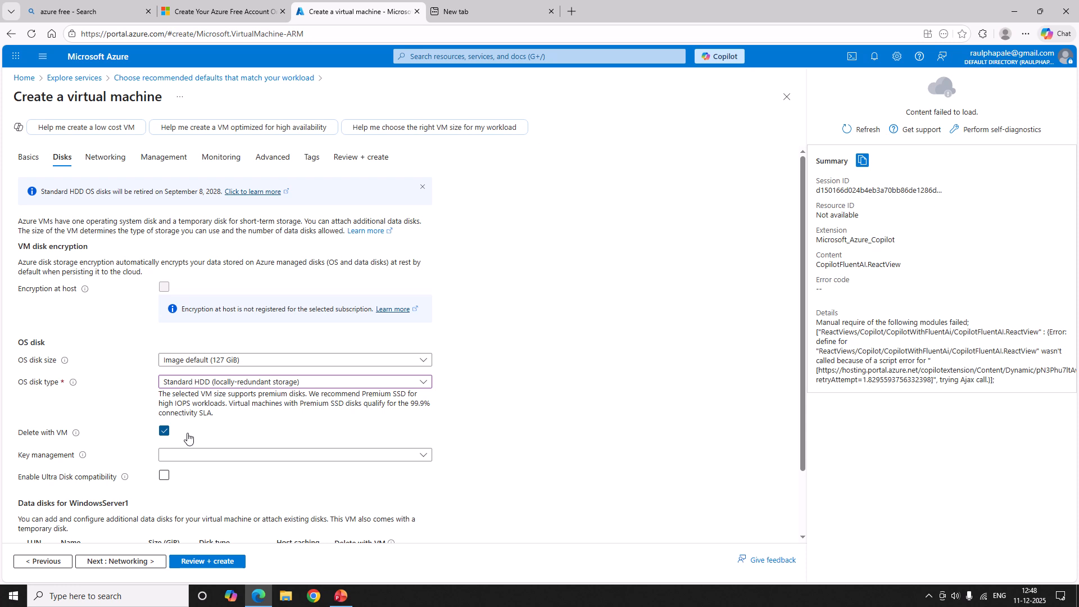
pyautogui.moveTo(57, 455); pyautogui.dragTo(19, 459)
pyautogui.click(84, 455)
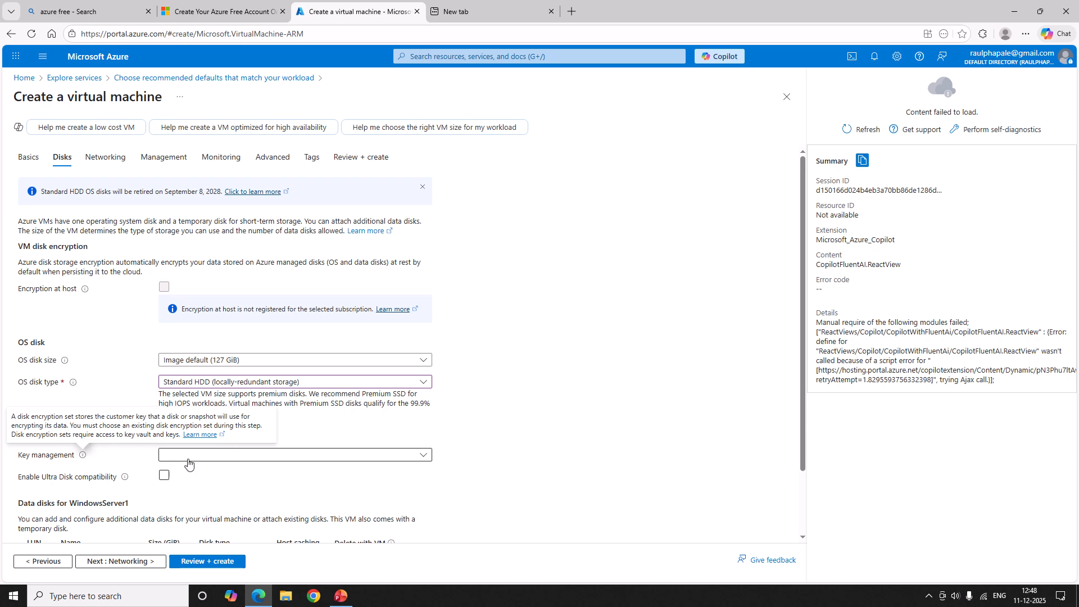
pyautogui.click(422, 456)
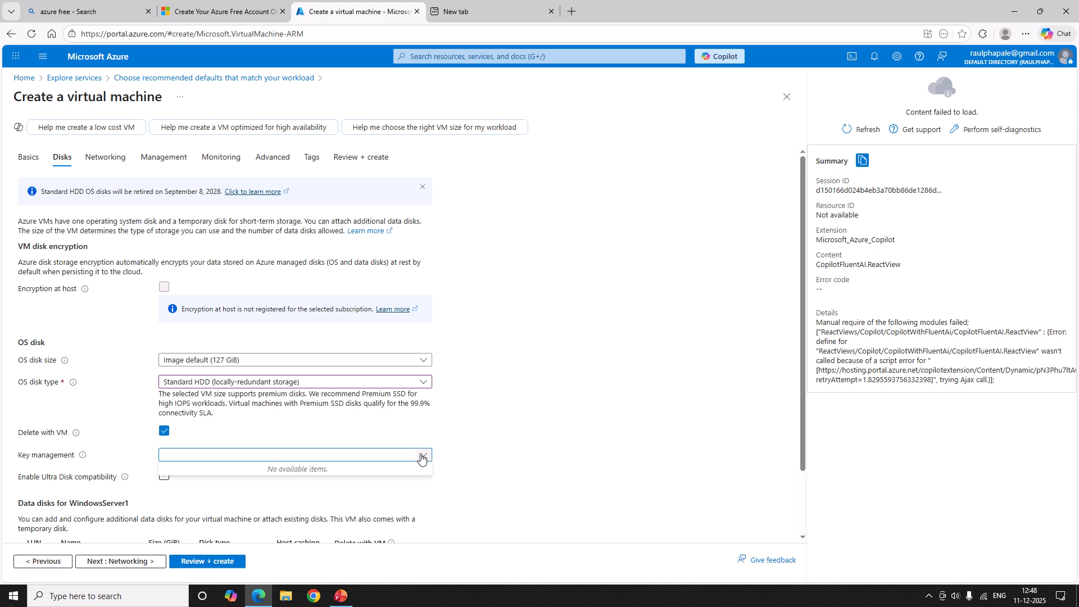
pyautogui.moveTo(82, 456)
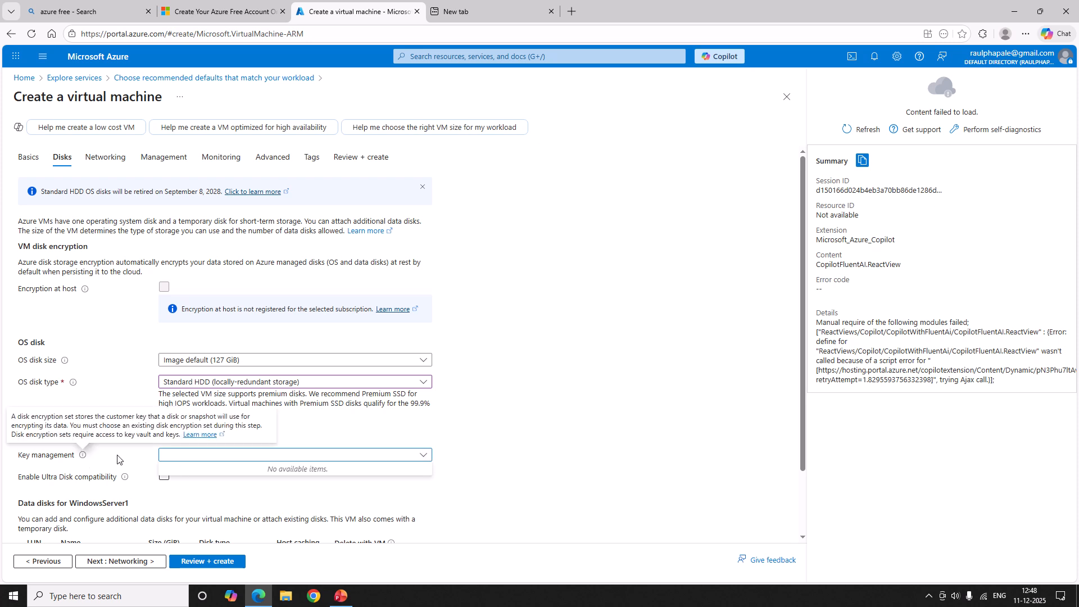
pyautogui.click(565, 460)
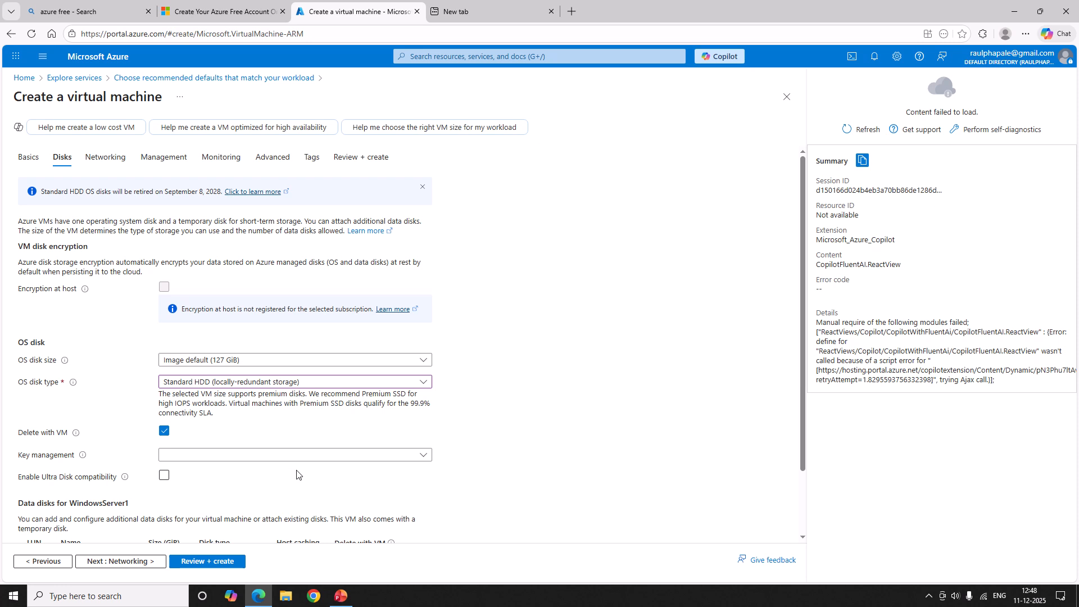
pyautogui.scroll(-1, 297, 475)
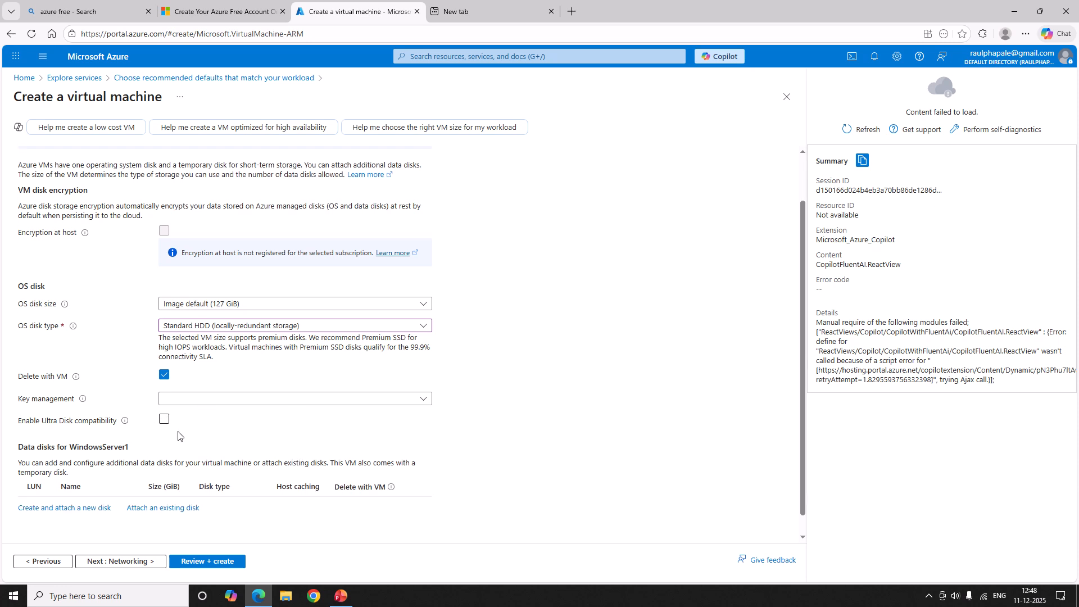
# - On the Networking tab, create a new virtual network named Windows-vnet
pyautogui.click(126, 563)
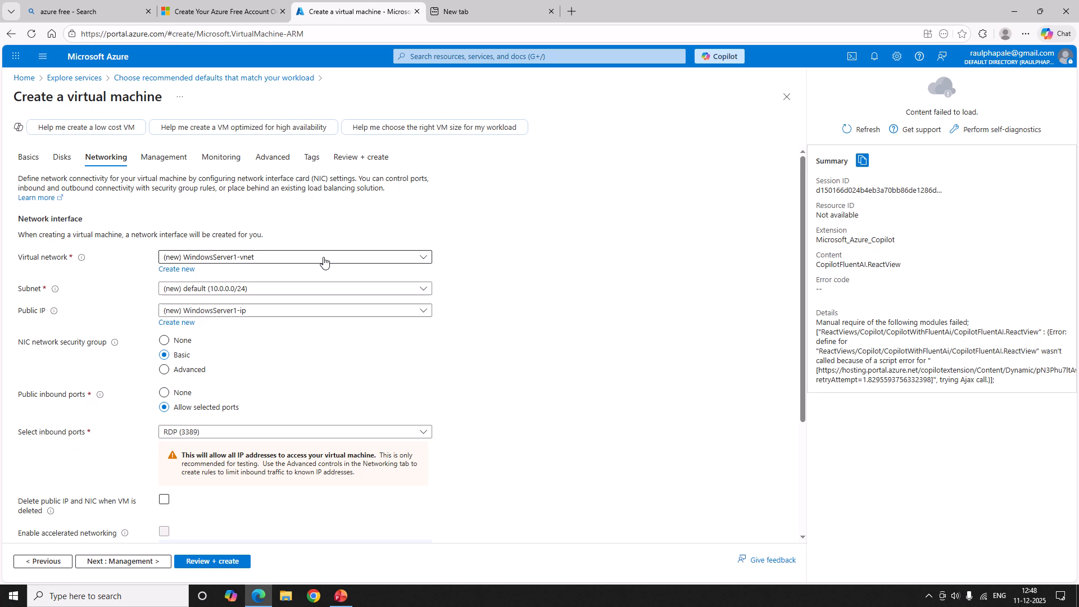
pyautogui.click(187, 269)
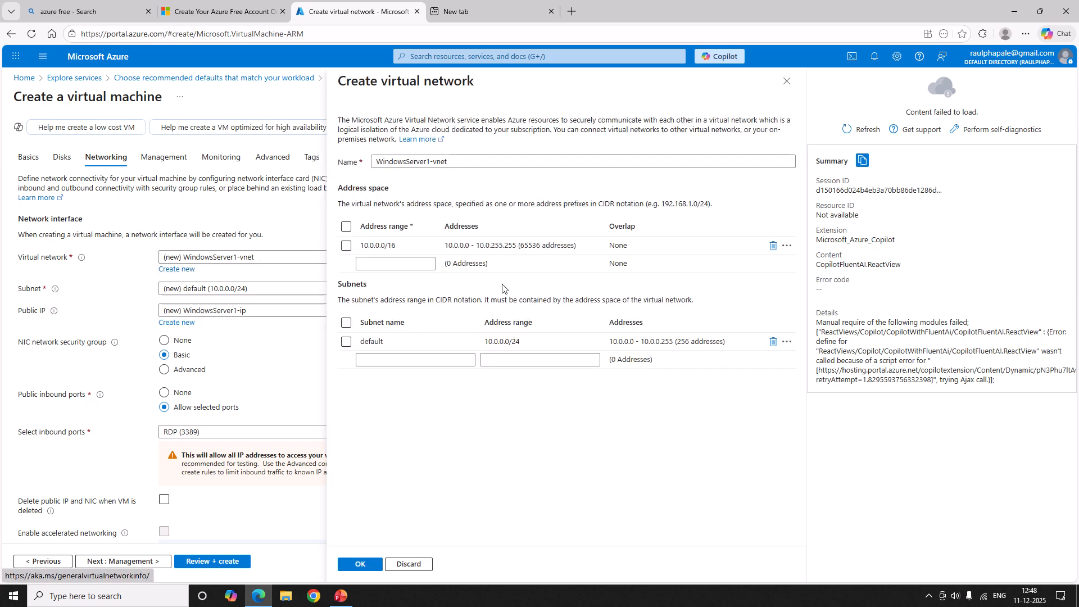
pyautogui.click(431, 162)
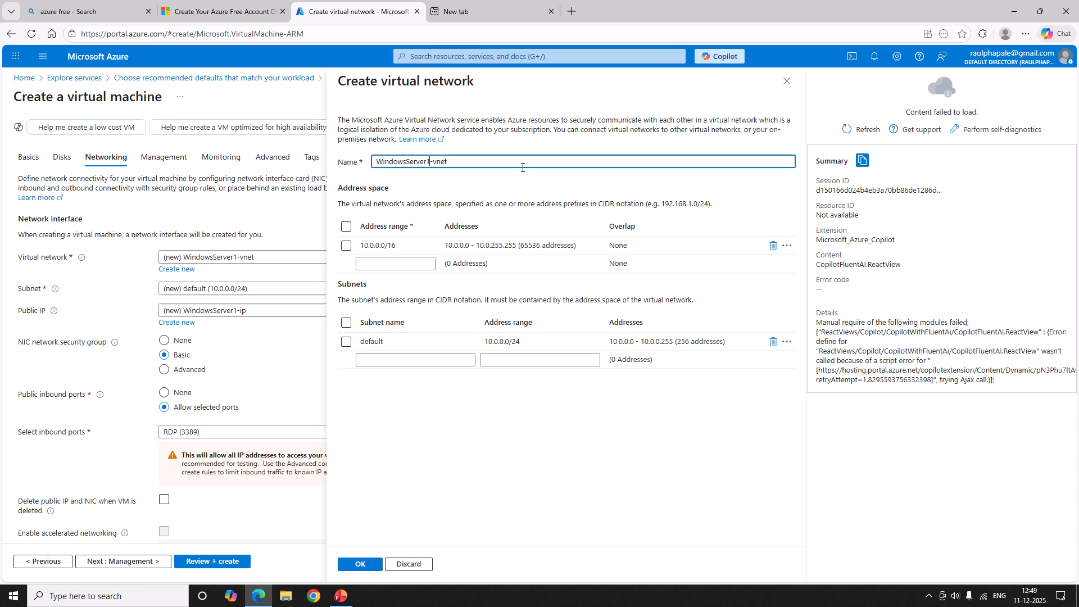
pyautogui.press('BackSpace')
pyautogui.hotkey('shift', 'Left')
pyautogui.hotkey('shift', 'Left')
pyautogui.hotkey('shift', 'Left')
pyautogui.hotkey('shift', 'Left')
pyautogui.hotkey('shift', 'Left')
pyautogui.press('Delete')
pyautogui.press('Delete')
pyautogui.click(357, 565)
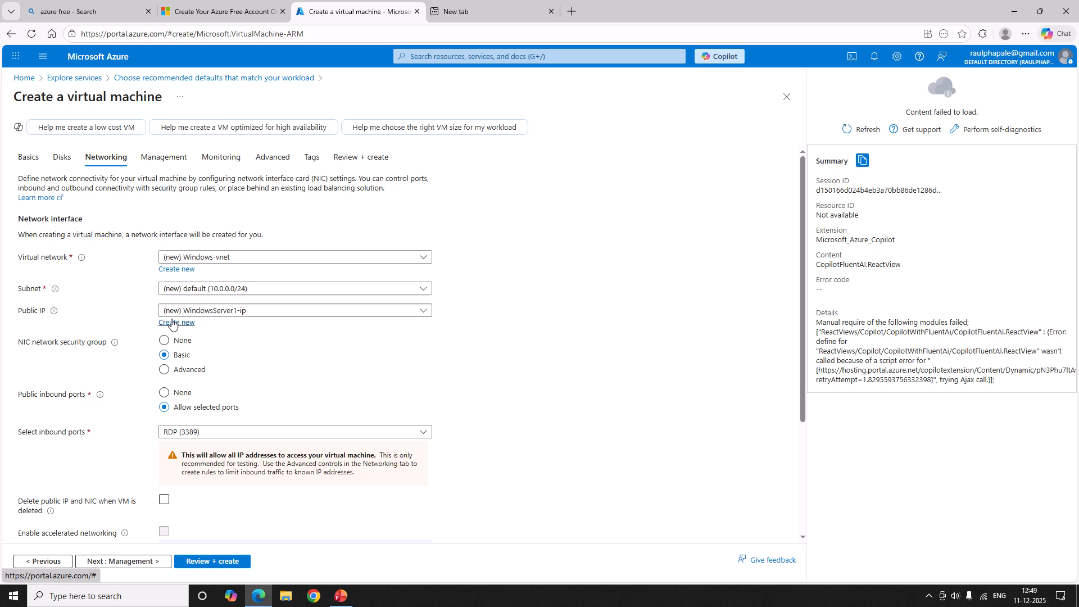
# - Keep the existing public IP and review the NIC security group and public inbound ports settings
pyautogui.click(423, 312)
pyautogui.click(261, 321)
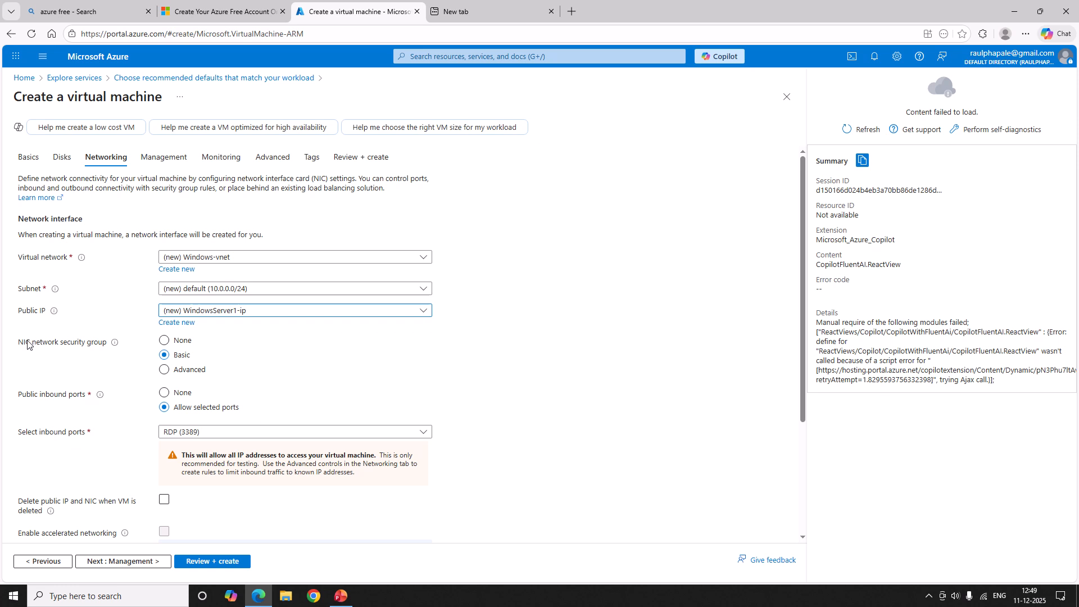
pyautogui.moveTo(17, 345); pyautogui.dragTo(105, 345)
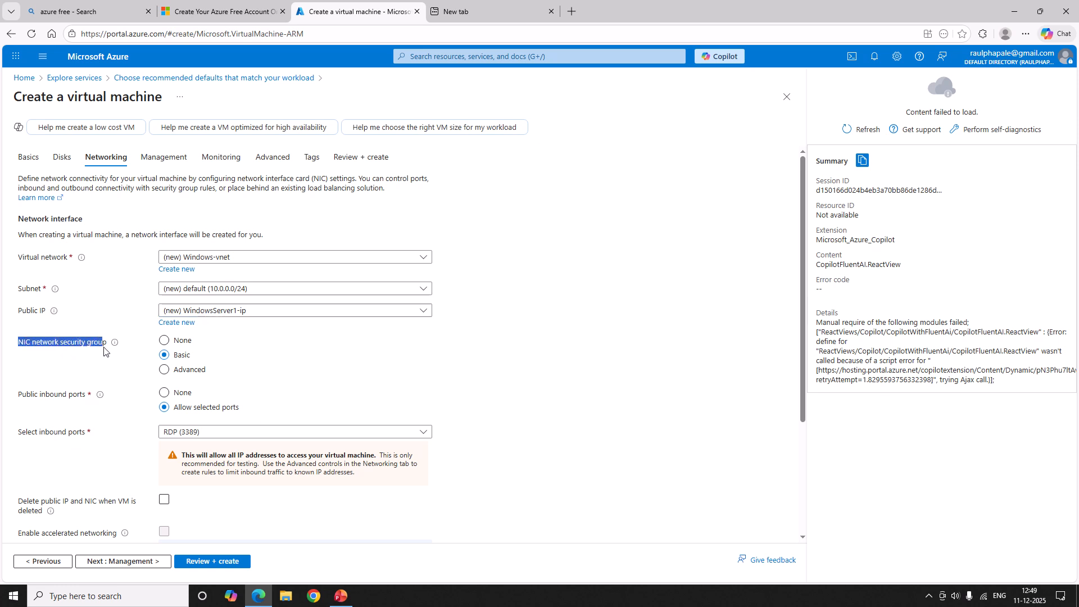
pyautogui.click(95, 371)
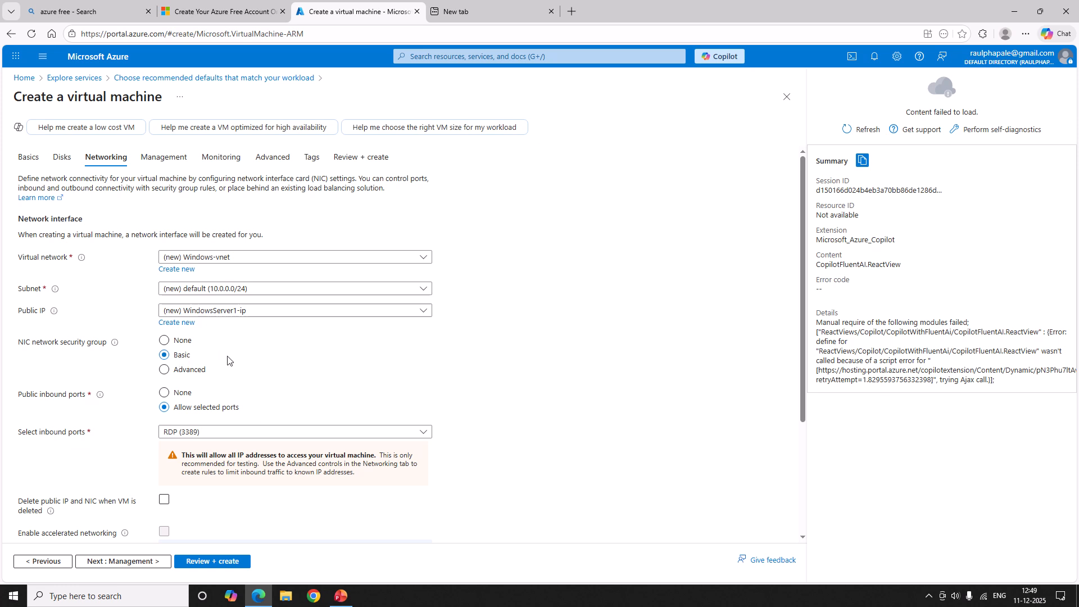
pyautogui.moveTo(19, 395); pyautogui.dragTo(83, 397)
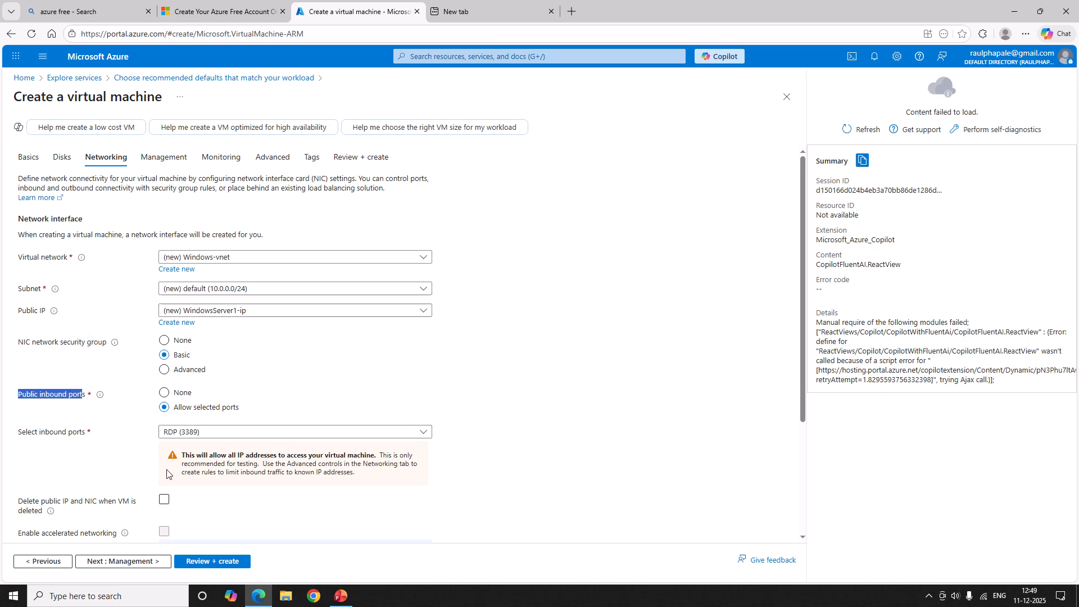
pyautogui.scroll(-1, 166, 474)
# - Enable deleting the public IP and NIC when the VM is deleted
pyautogui.moveTo(15, 450); pyautogui.dragTo(147, 455)
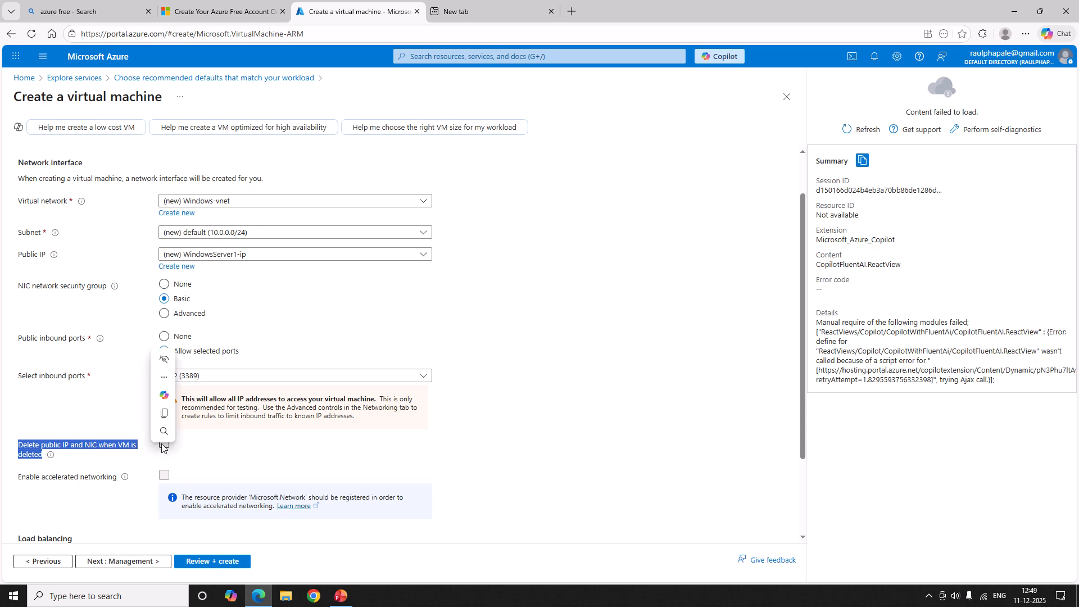
pyautogui.click(164, 444)
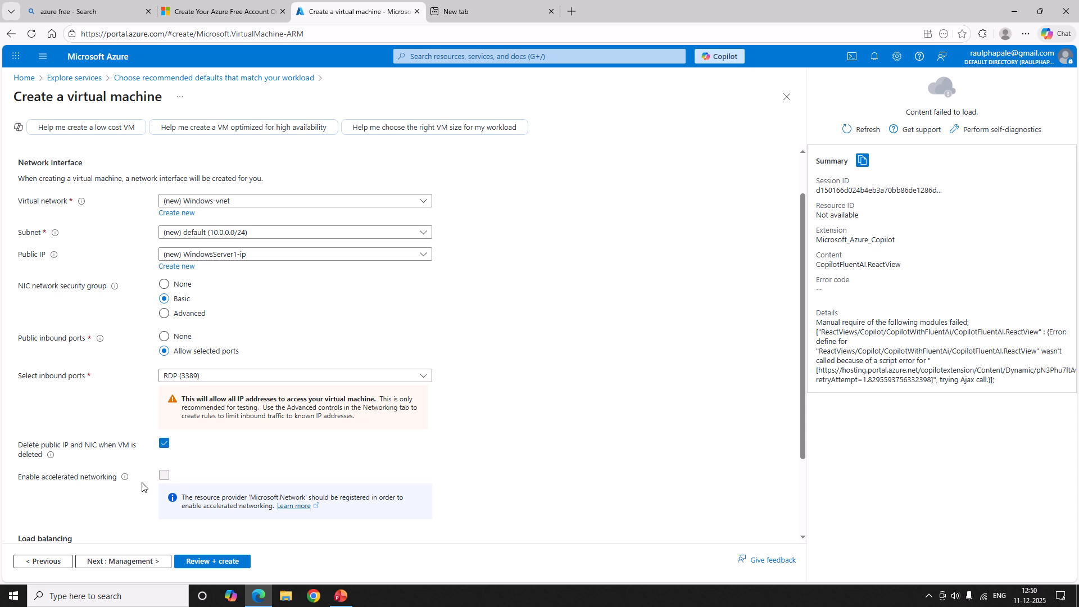
pyautogui.moveTo(45, 483); pyautogui.dragTo(121, 487)
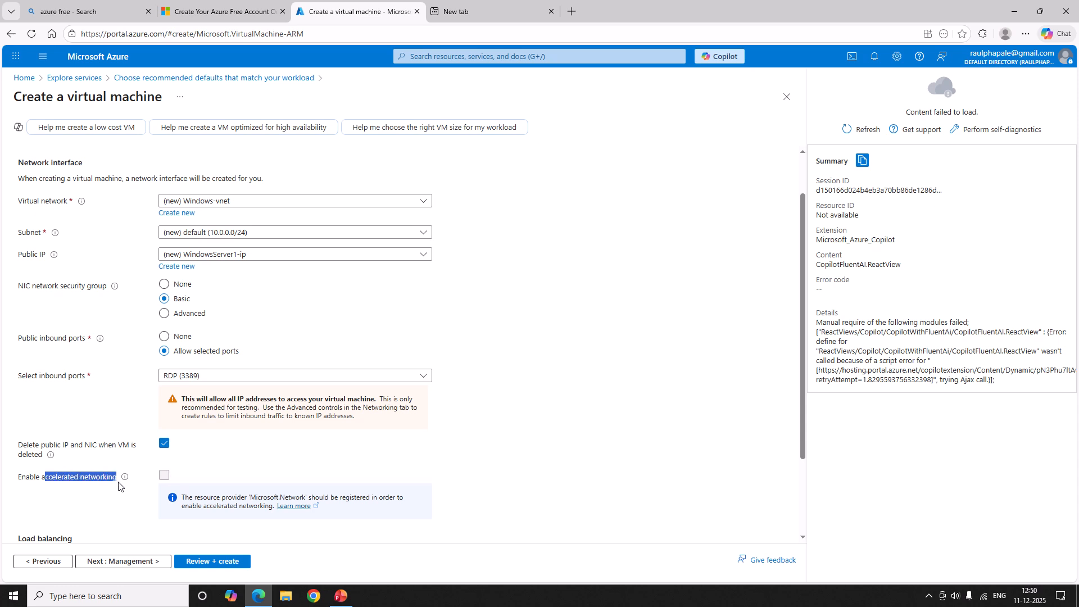
pyautogui.click(212, 478)
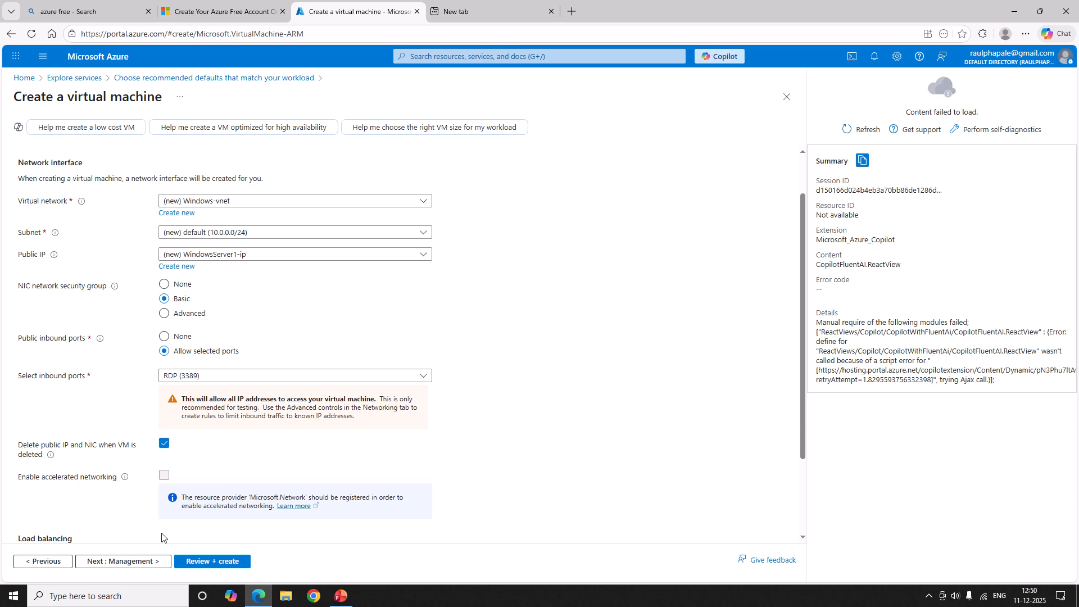
# - Review the free basic Microsoft Defender for Cloud plan on the Management tab
pyautogui.click(136, 567)
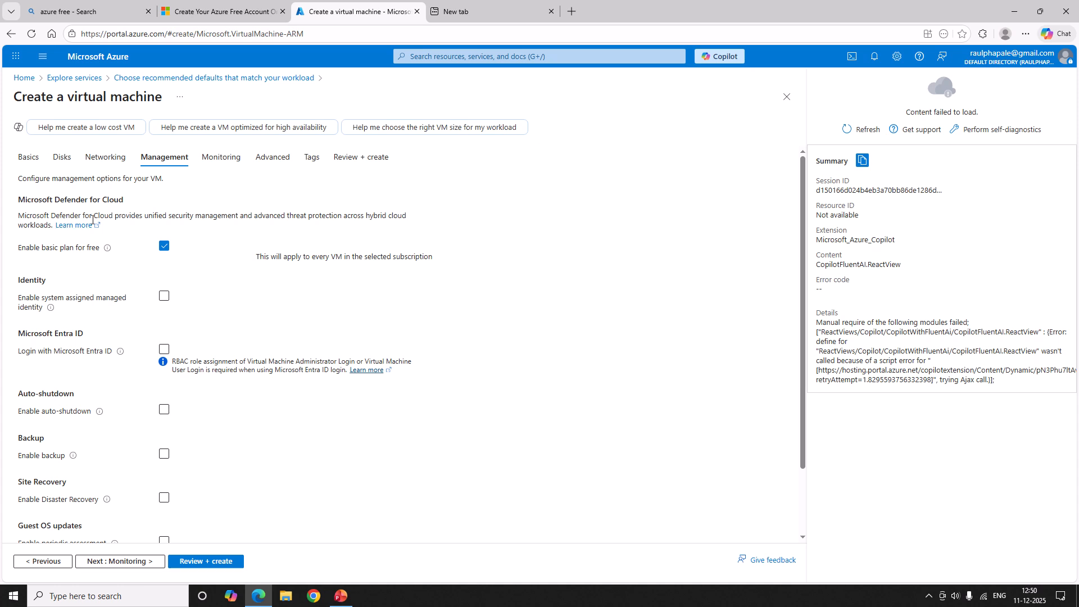
pyautogui.moveTo(71, 200); pyautogui.dragTo(126, 203)
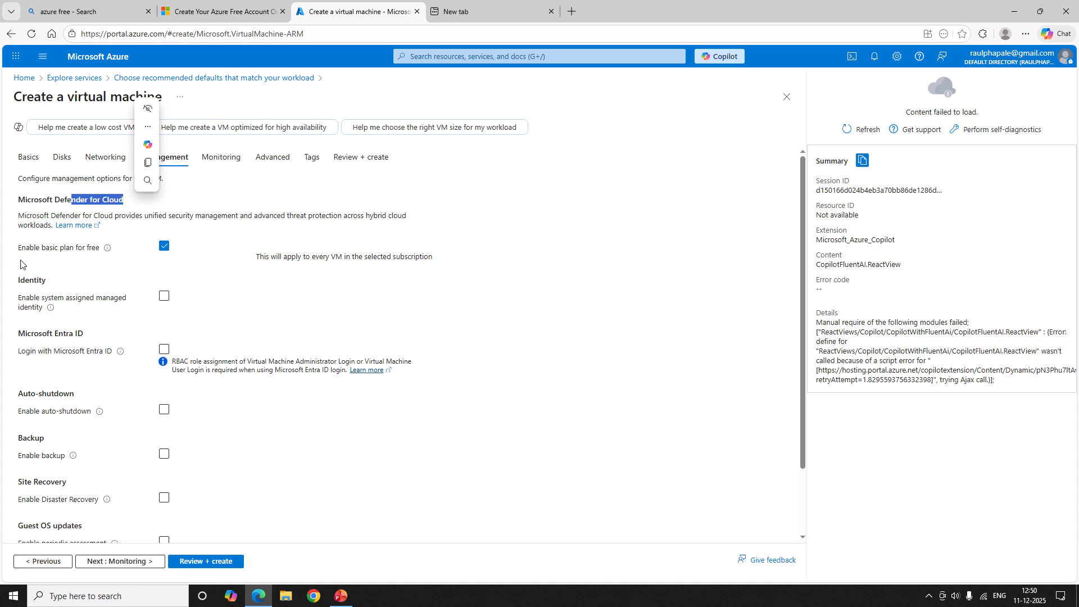
pyautogui.moveTo(19, 258); pyautogui.dragTo(97, 262)
pyautogui.click(116, 261)
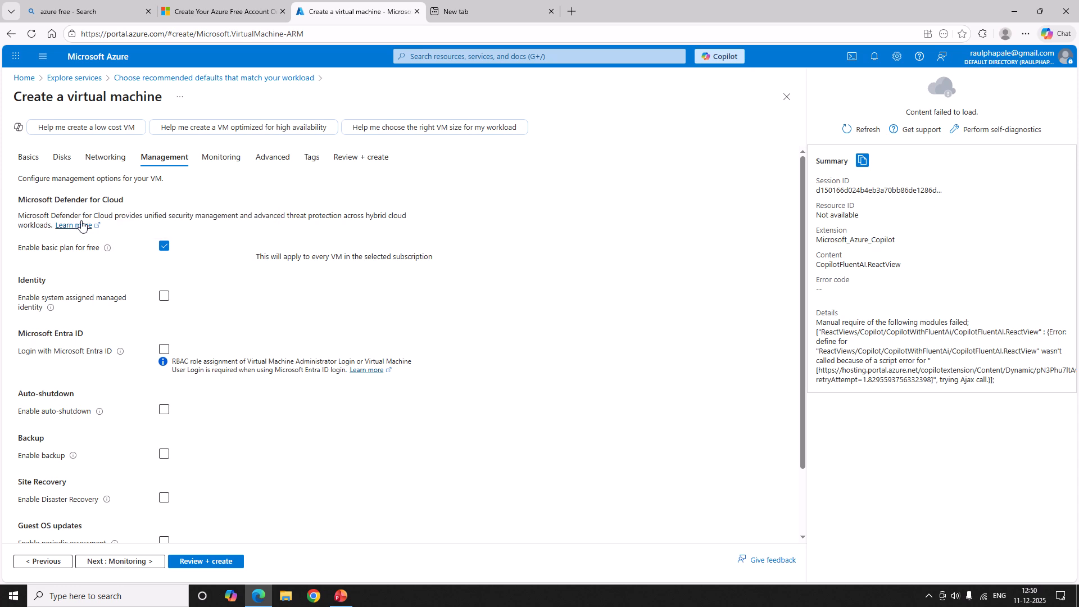
pyautogui.moveTo(36, 202); pyautogui.dragTo(407, 226)
pyautogui.click(357, 239)
pyautogui.moveTo(108, 253)
# - Turn on auto-shutdown for the VM at 7:00 PM UTC
pyautogui.moveTo(26, 351); pyautogui.dragTo(113, 352)
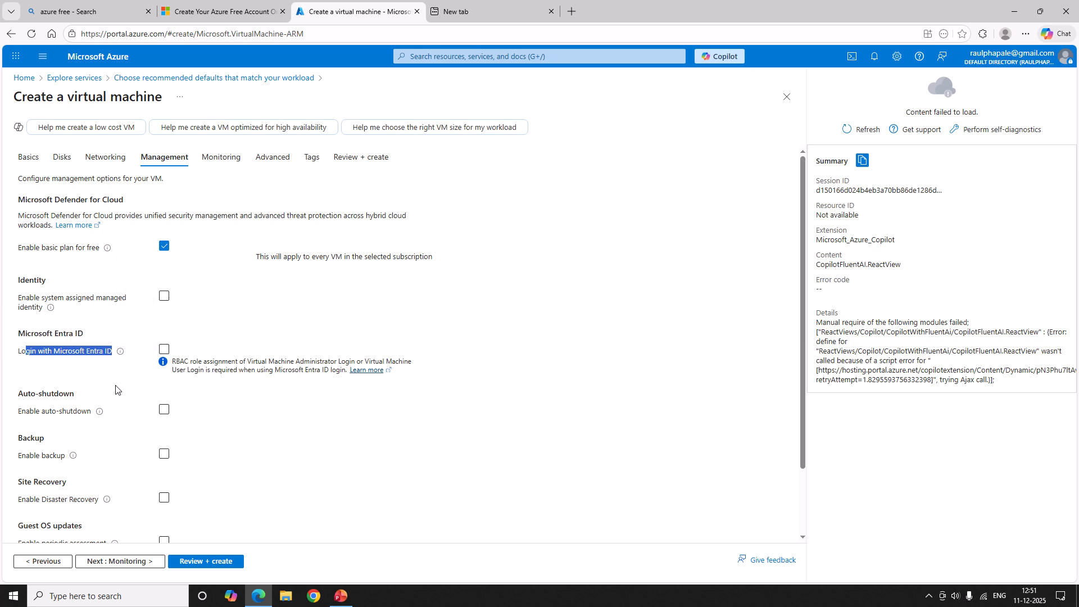
pyautogui.click(163, 411)
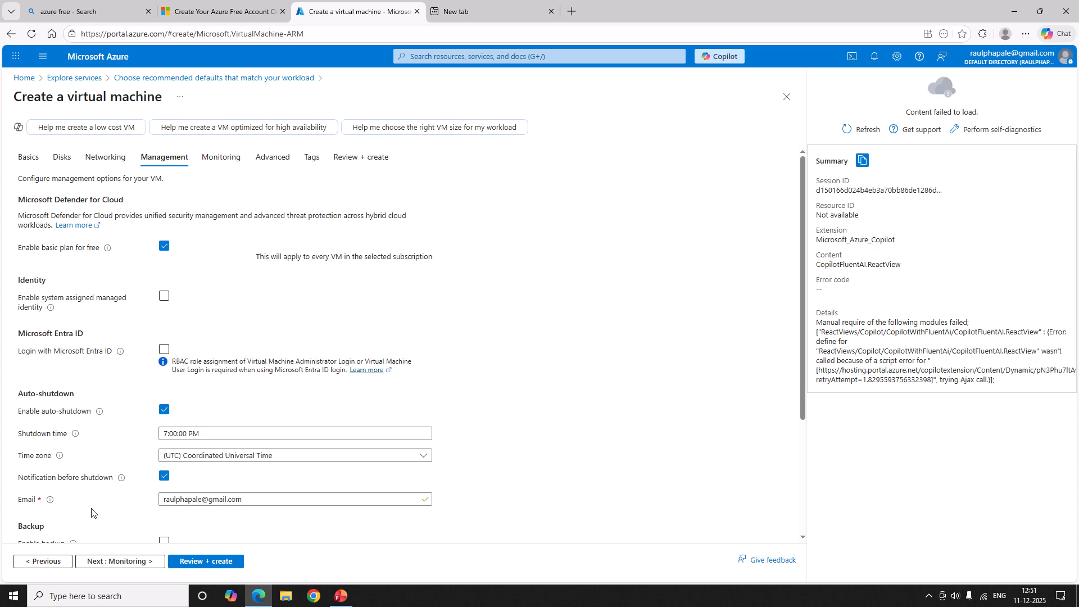
pyautogui.scroll(-1, 318, 507)
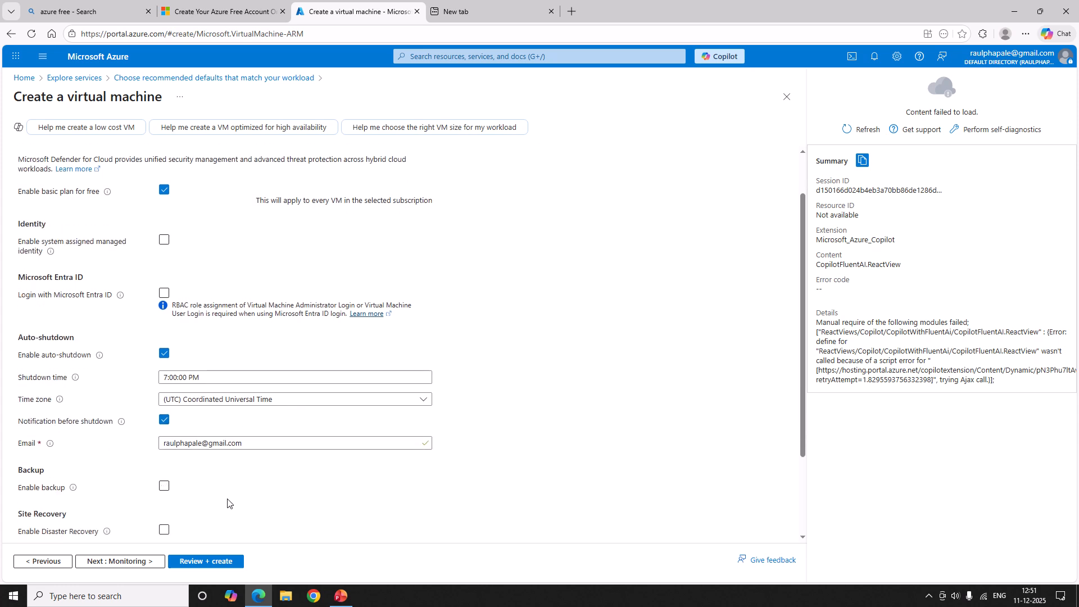
pyautogui.scroll(-2, 223, 493)
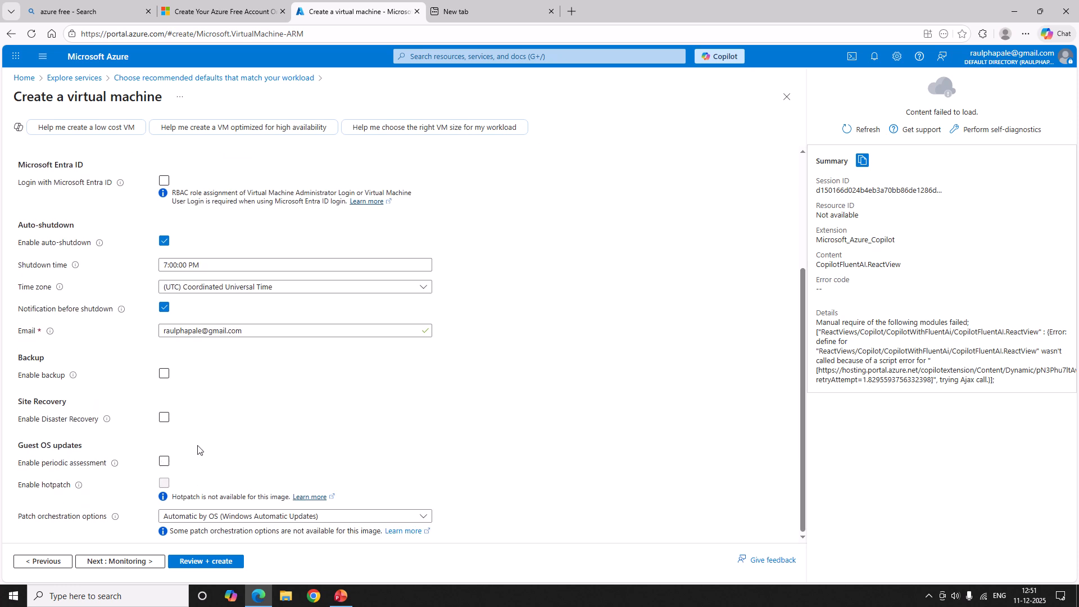
pyautogui.click(161, 421)
pyautogui.scroll(-1, 219, 456)
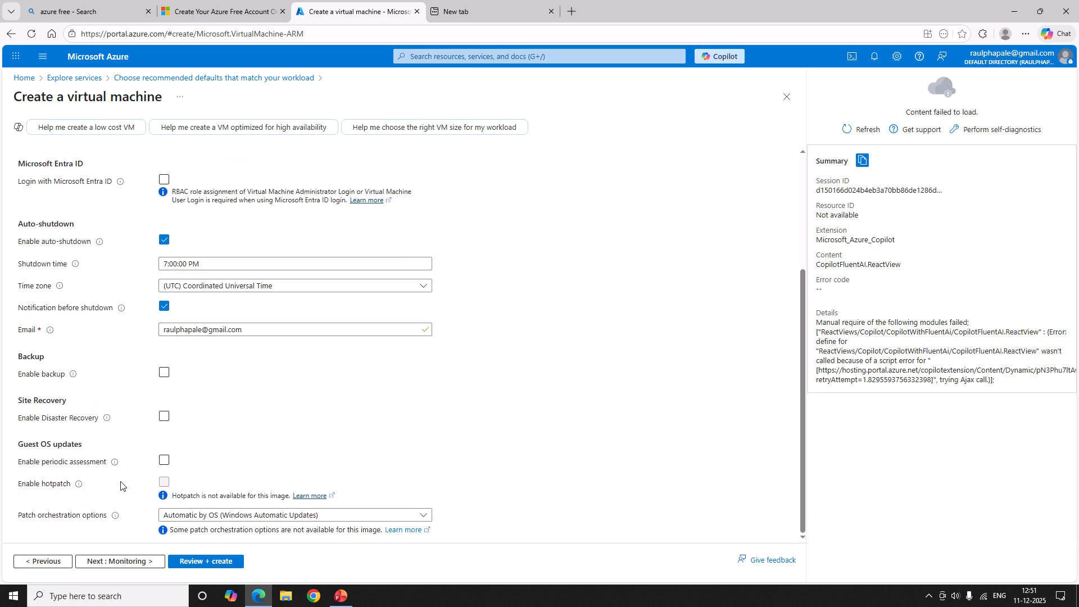
# - Set patch orchestration to Manual updates, then continue to Monitoring
pyautogui.click(134, 566)
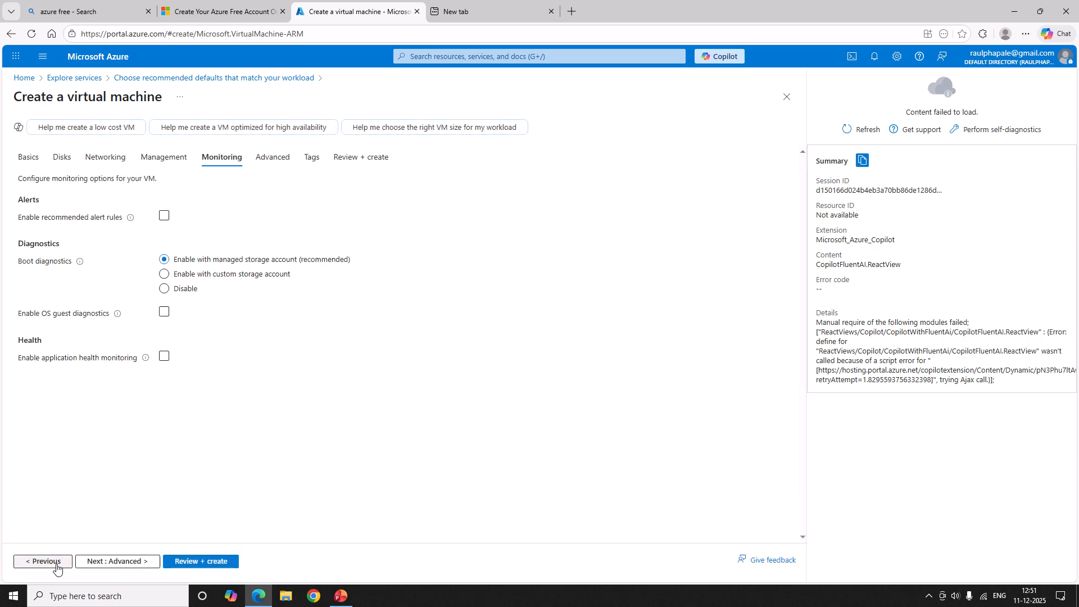
pyautogui.click(25, 563)
pyautogui.scroll(-3, 225, 506)
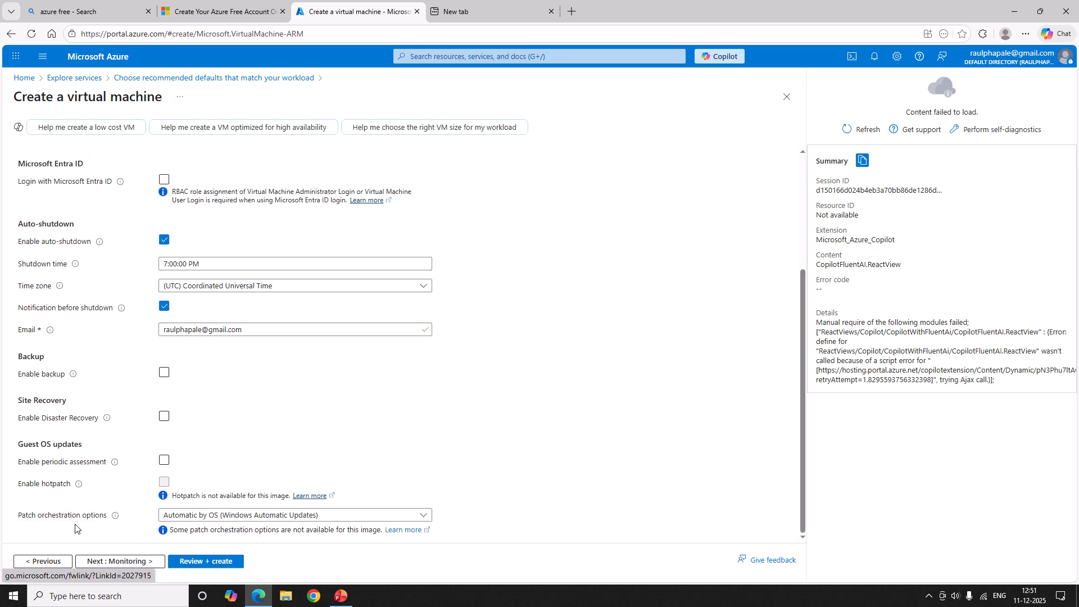
pyautogui.moveTo(59, 517); pyautogui.dragTo(467, 523)
pyautogui.click(514, 491)
pyautogui.click(405, 517)
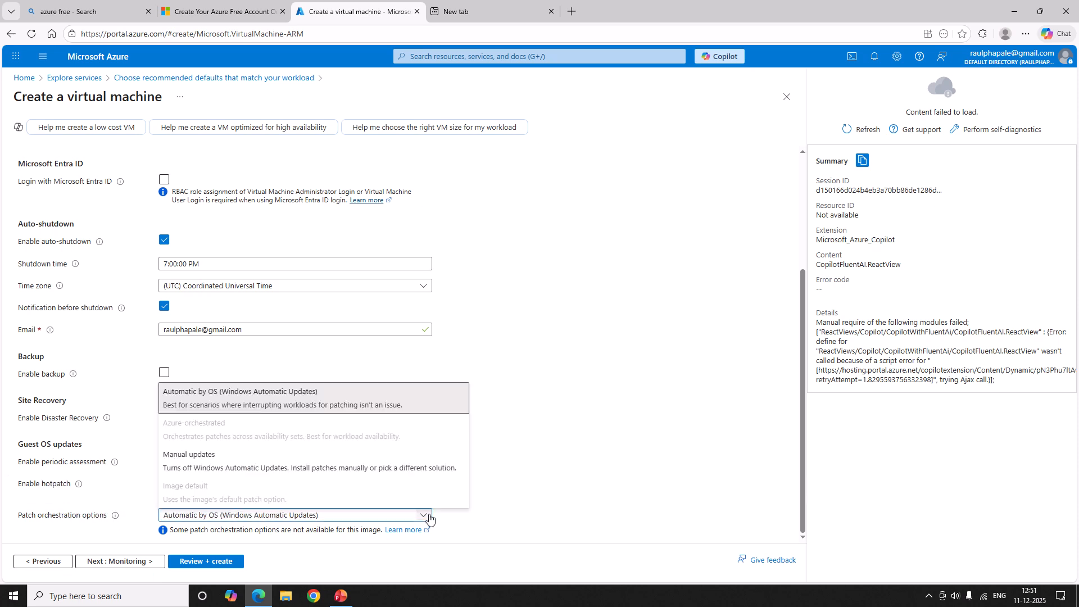
pyautogui.click(323, 469)
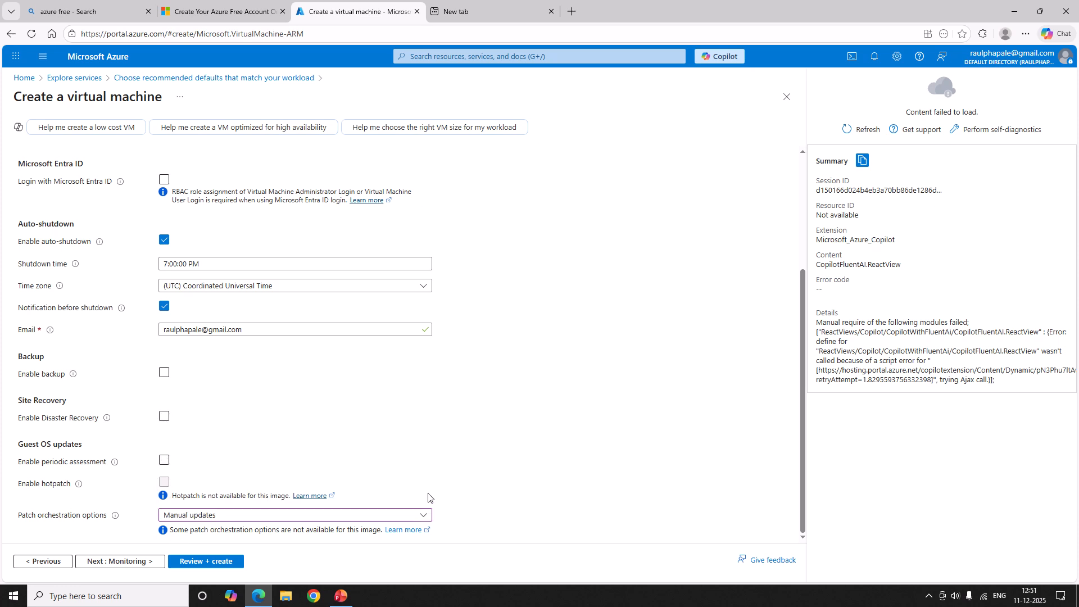
pyautogui.click(122, 561)
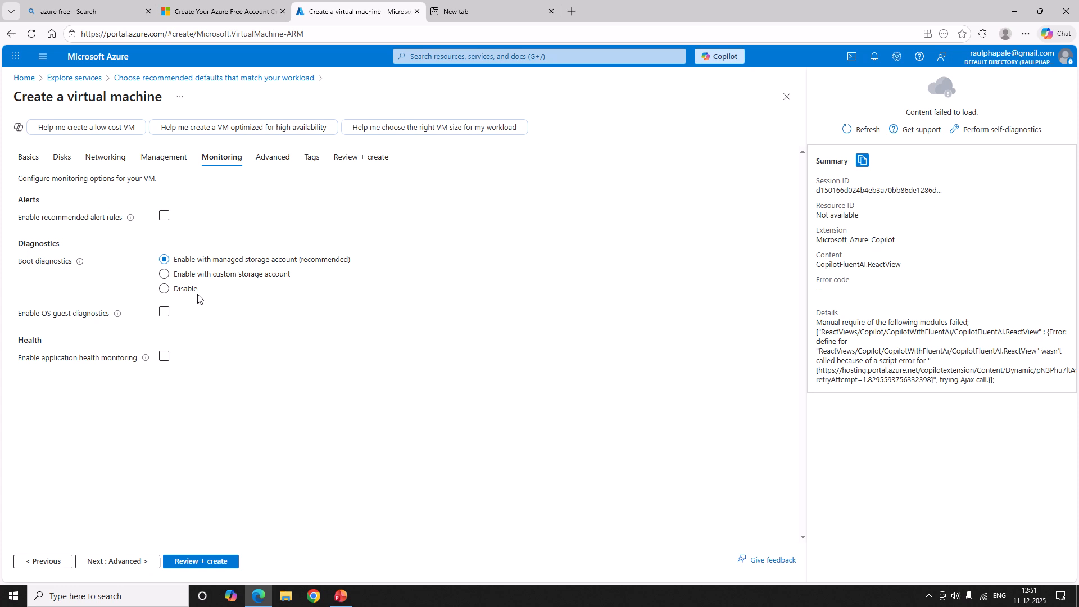
# - Disable boot diagnostics and continue to the Advanced tab
pyautogui.click(169, 290)
pyautogui.moveTo(49, 360); pyautogui.dragTo(137, 366)
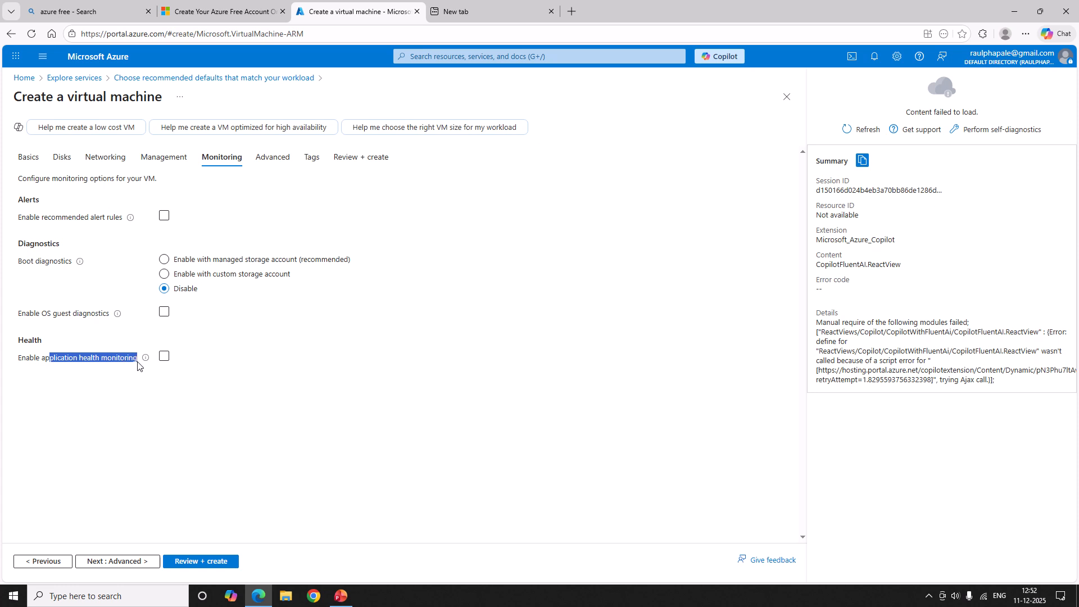
pyautogui.moveTo(72, 314); pyautogui.dragTo(100, 315)
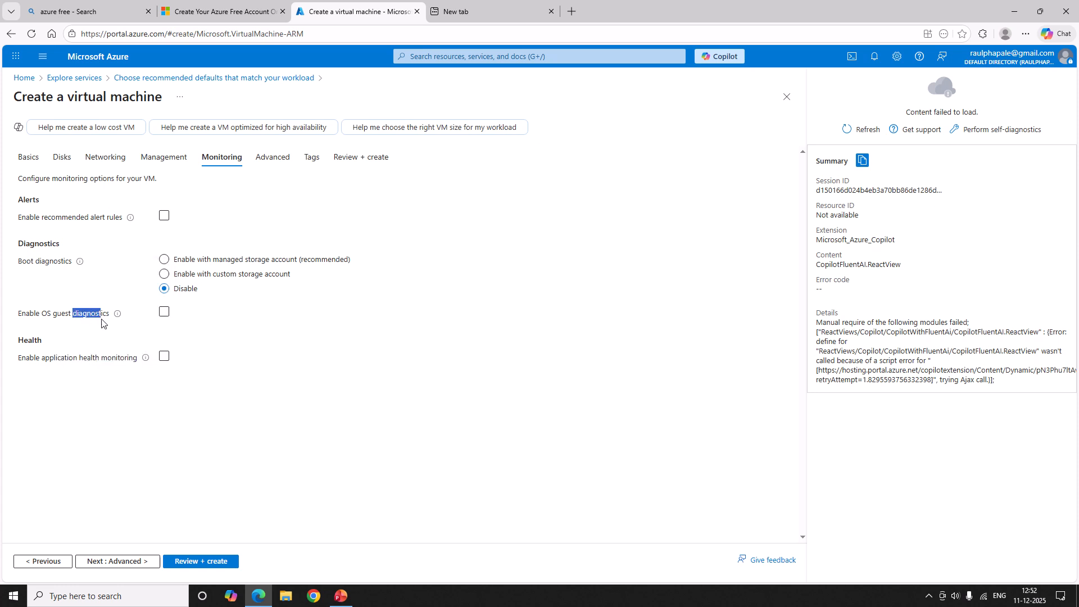
pyautogui.click(285, 337)
pyautogui.click(131, 561)
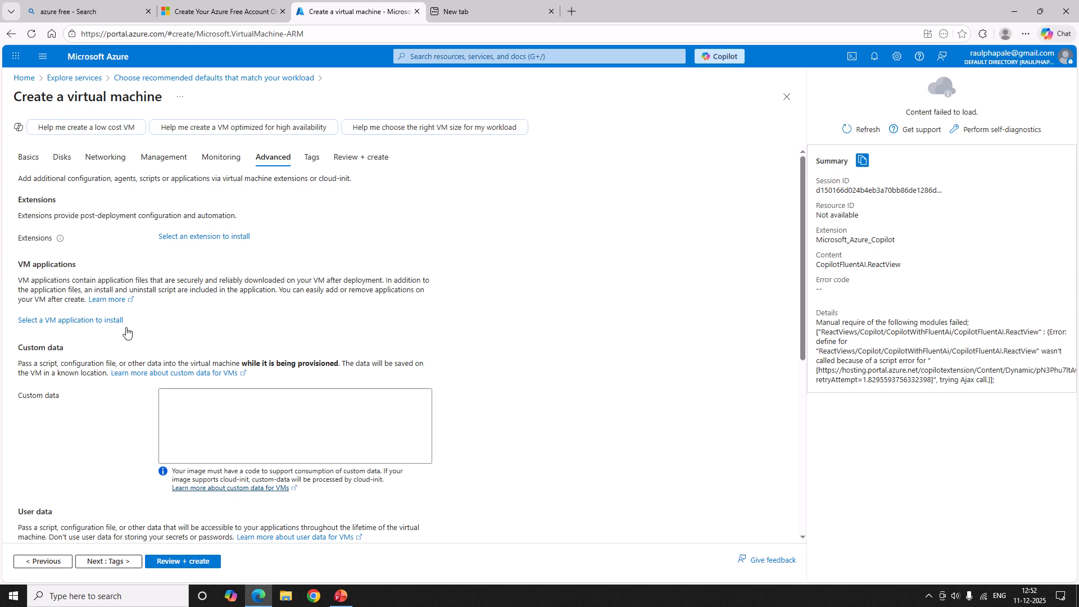
# - Pass Advanced and Tags without adding any tags, then start Review + create
pyautogui.scroll(-2, 227, 472)
pyautogui.scroll(-4, 235, 410)
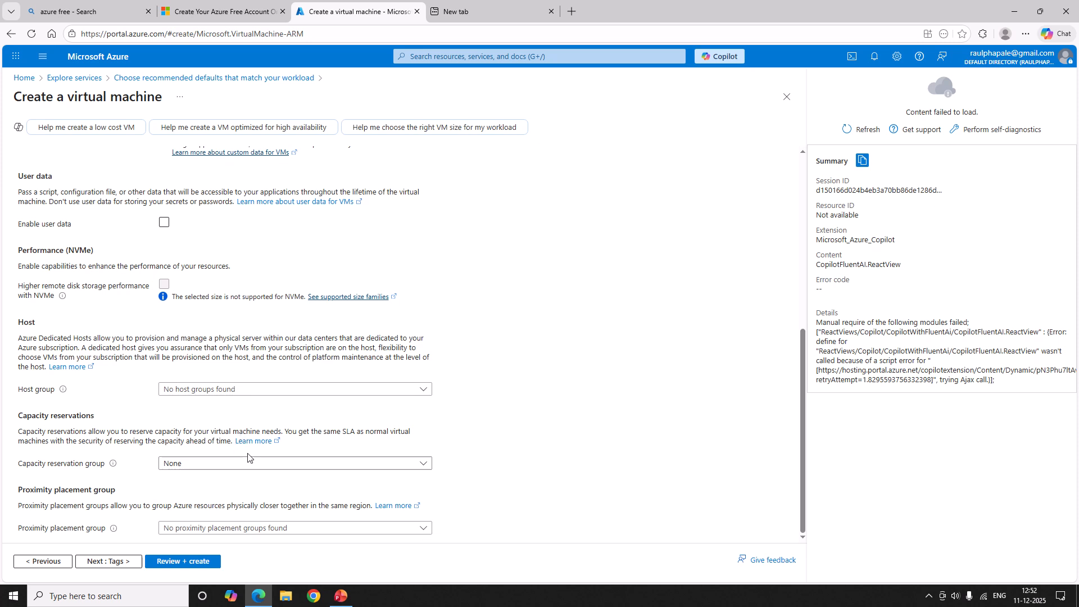
pyautogui.click(109, 561)
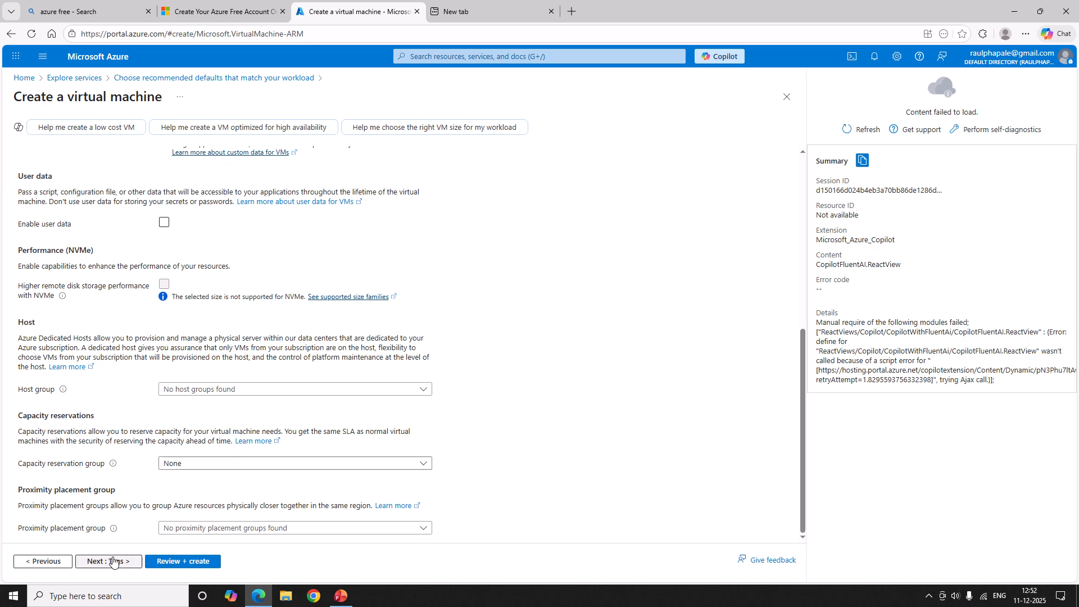
pyautogui.click(70, 242)
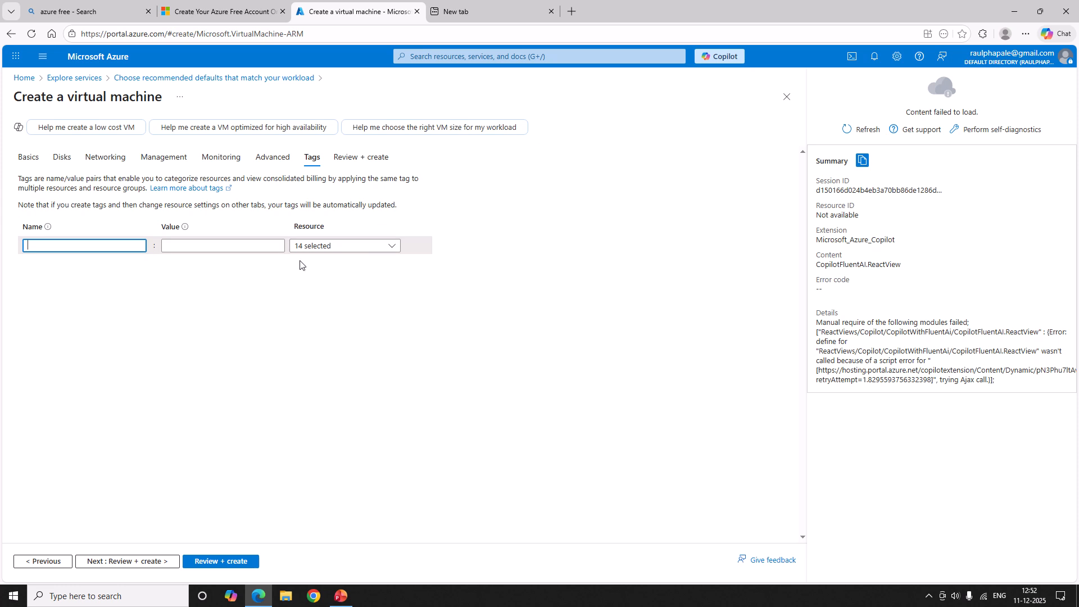
pyautogui.click(355, 247)
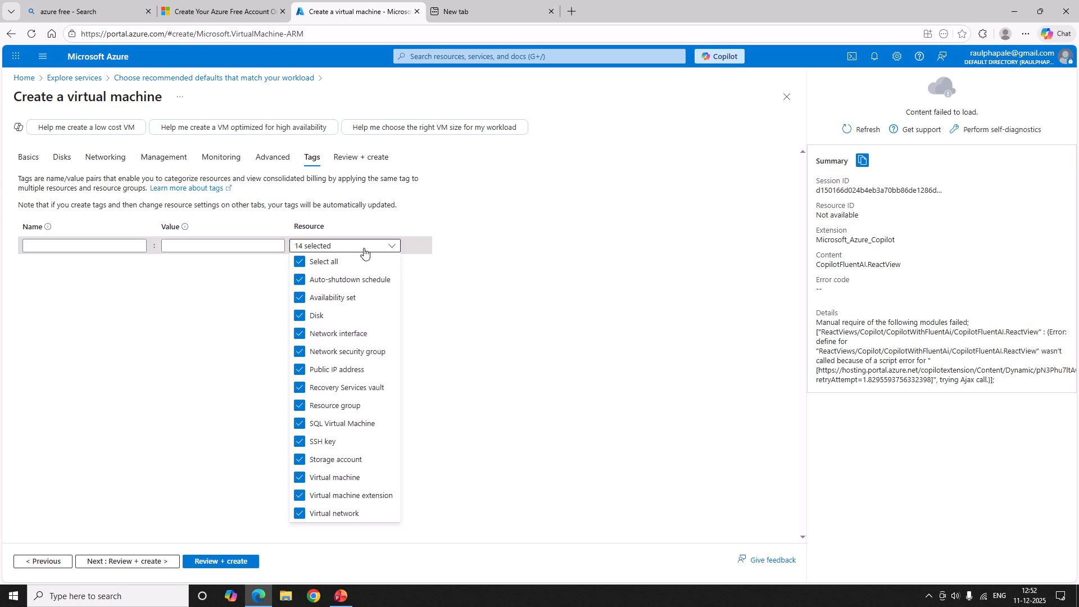
pyautogui.click(450, 302)
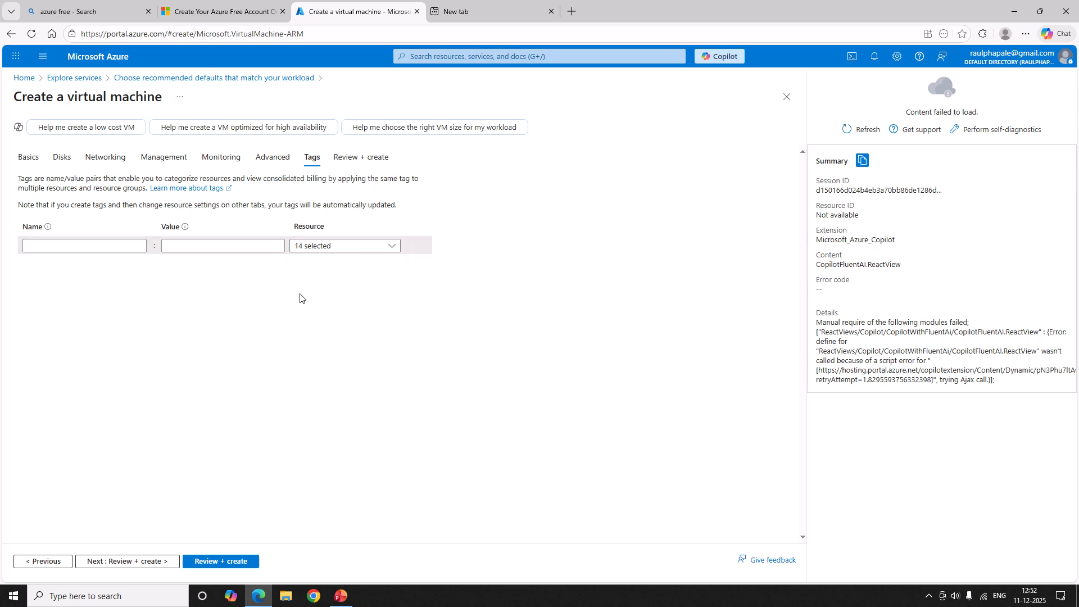
pyautogui.click(157, 562)
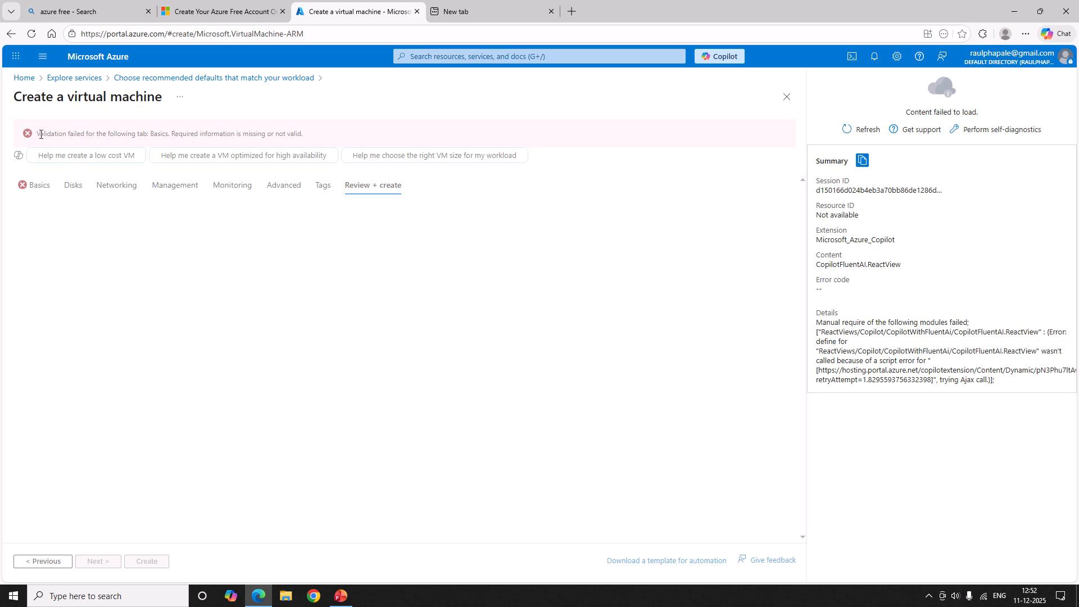
# - On Basics, replace the reserved Administrator username with a valid one and rerun Review + create
pyautogui.moveTo(41, 135); pyautogui.dragTo(314, 137)
pyautogui.click(352, 89)
pyautogui.click(40, 186)
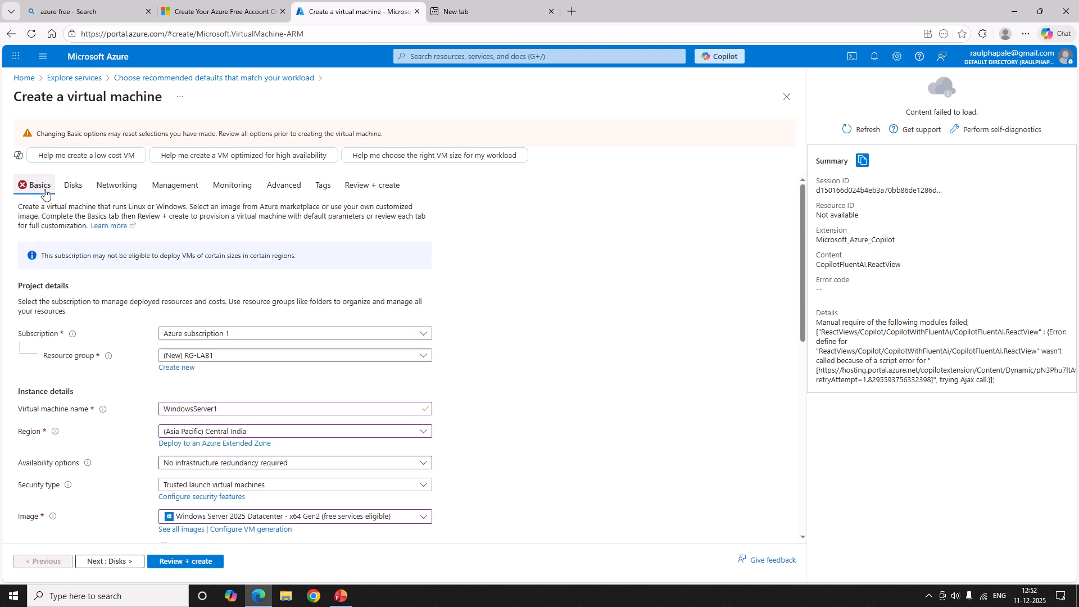
pyautogui.scroll(-6, 441, 355)
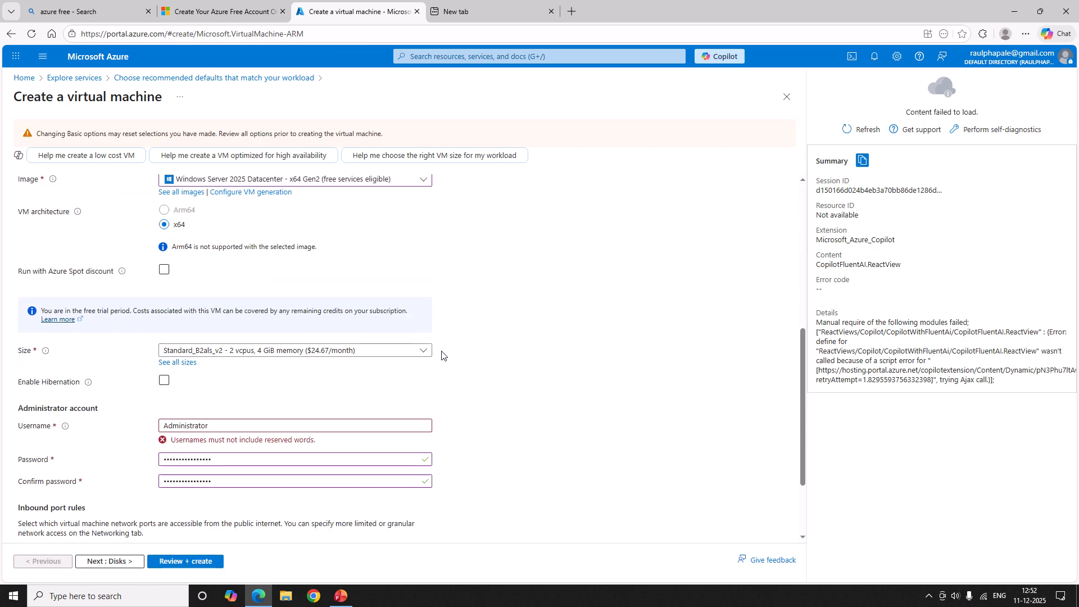
pyautogui.click(234, 426)
pyautogui.moveTo(234, 426); pyautogui.dragTo(188, 426)
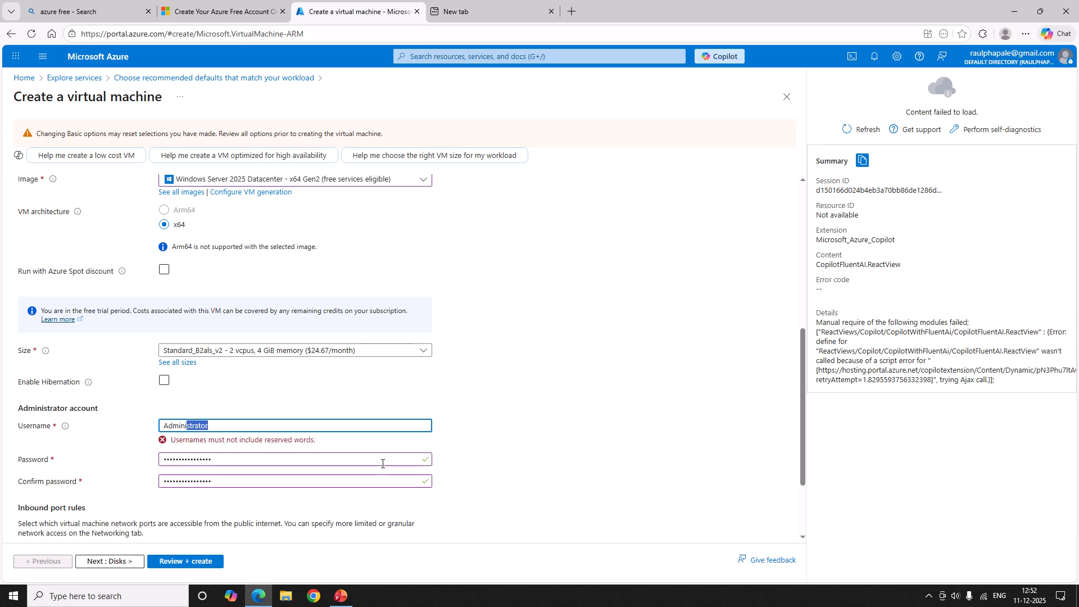
pyautogui.press('BackSpace')
pyautogui.press('BackSpace')
pyautogui.press('BackSpace')
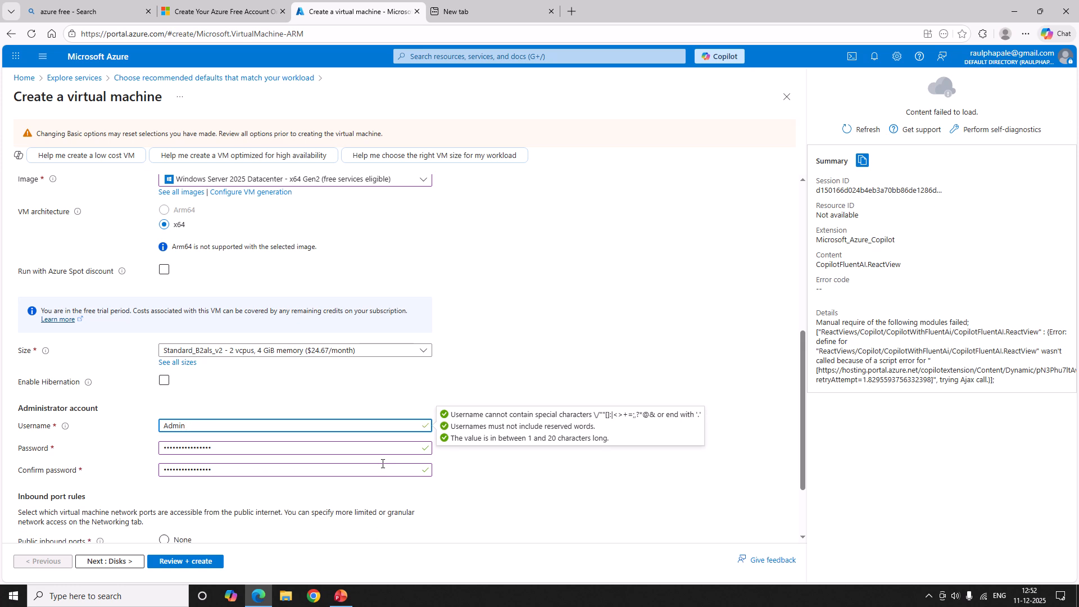
pyautogui.press('BackSpace')
pyautogui.press('BackSpace')
pyautogui.press('BackSpace')
pyautogui.press('BackSpace')
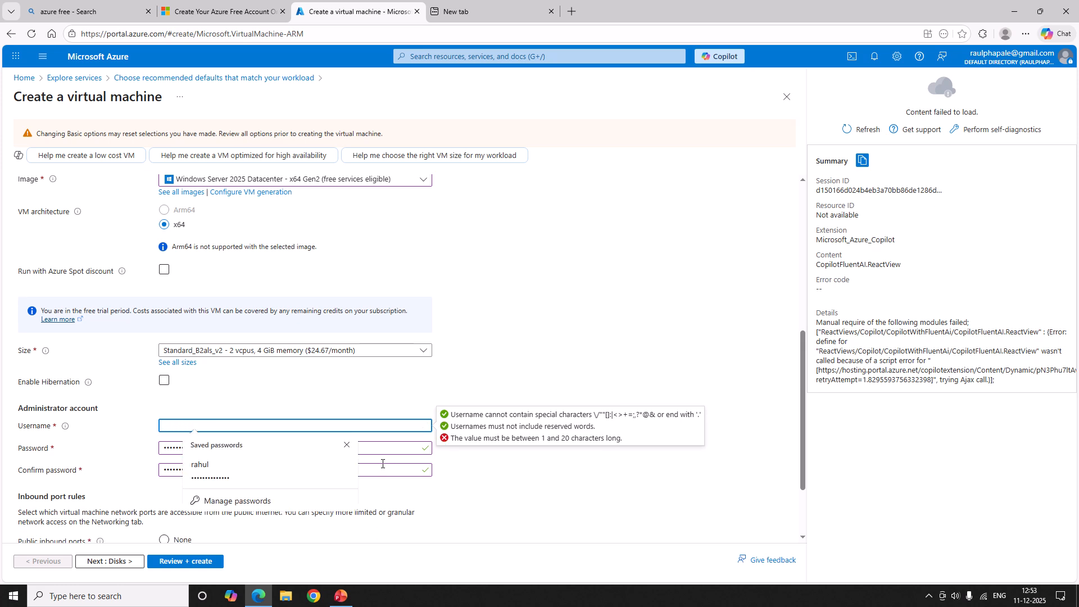
pyautogui.write('Rahu')
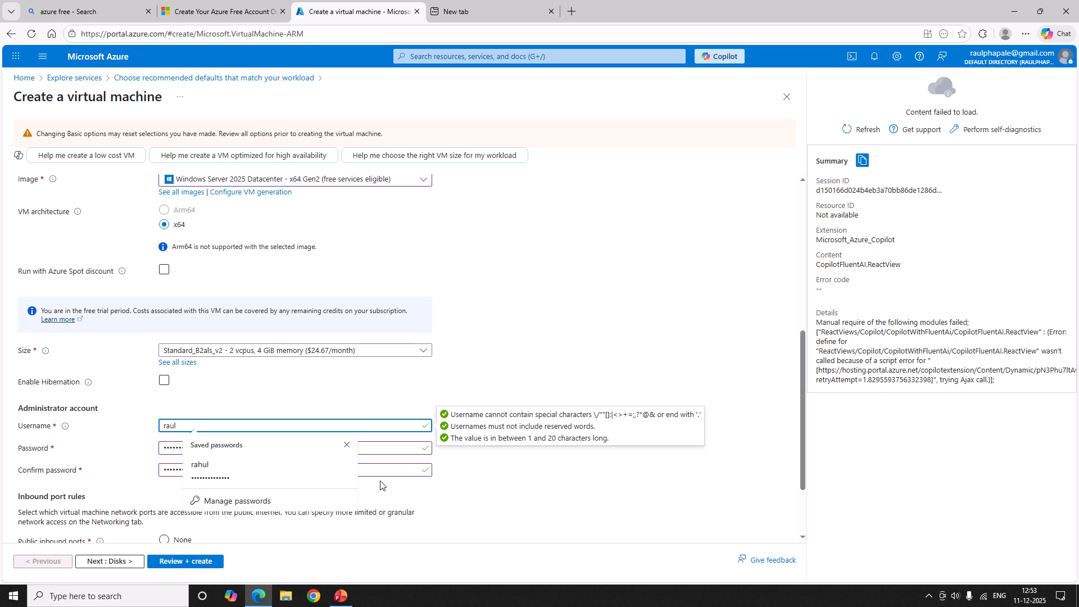
pyautogui.click(567, 368)
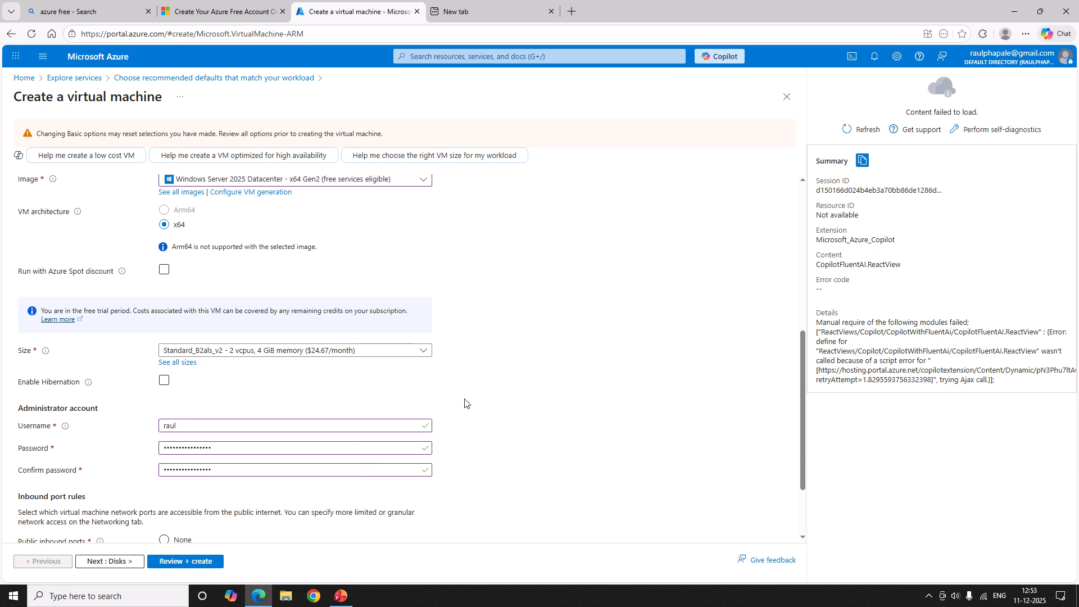
pyautogui.click(211, 562)
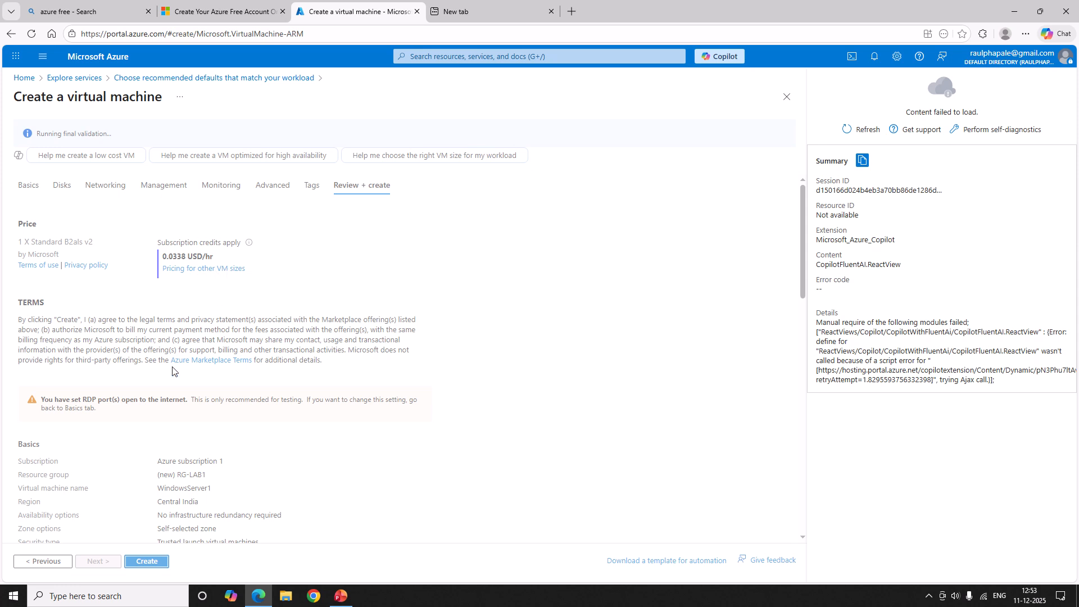
# - Review the validated summary and create the WindowsServer1 VM in RG-LAB1
pyautogui.scroll(-5, 172, 371)
pyautogui.scroll(-2, 155, 444)
pyautogui.scroll(-6, 211, 447)
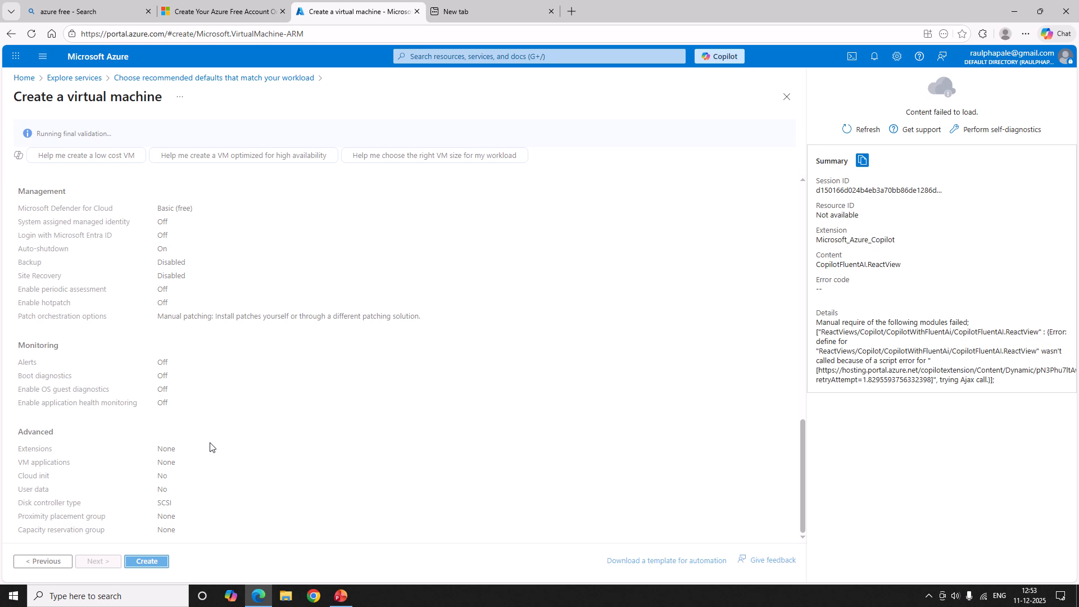
pyautogui.scroll(13, 210, 447)
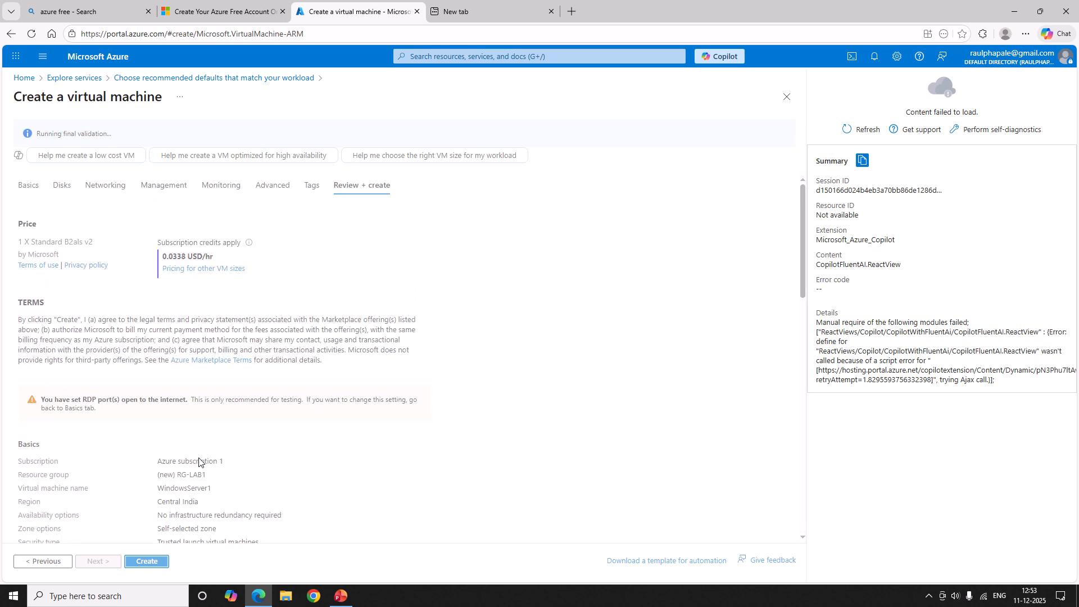
pyautogui.scroll(-1, 198, 462)
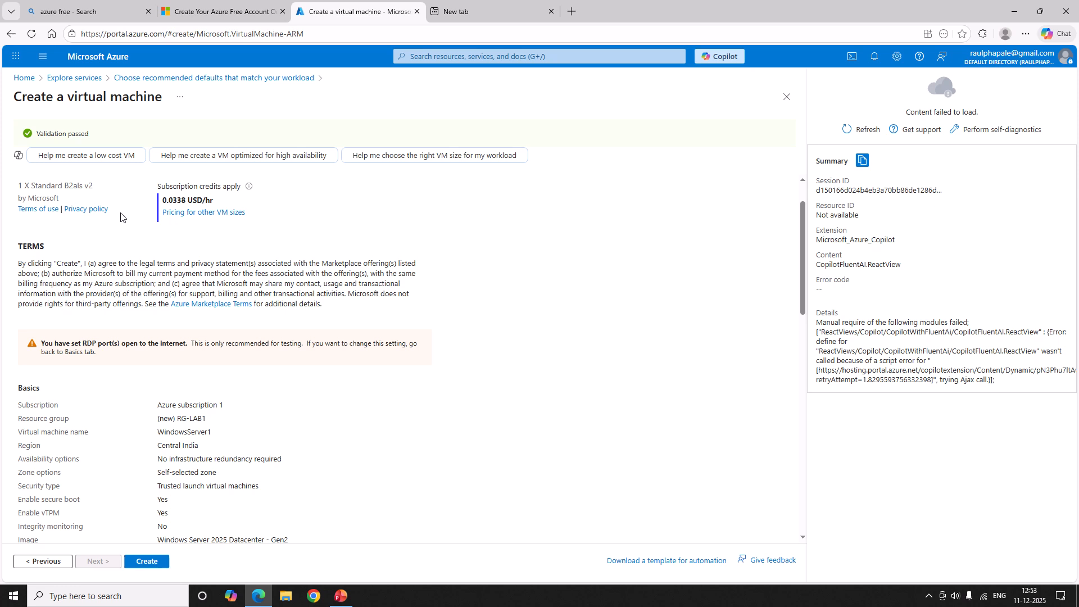
pyautogui.click(139, 562)
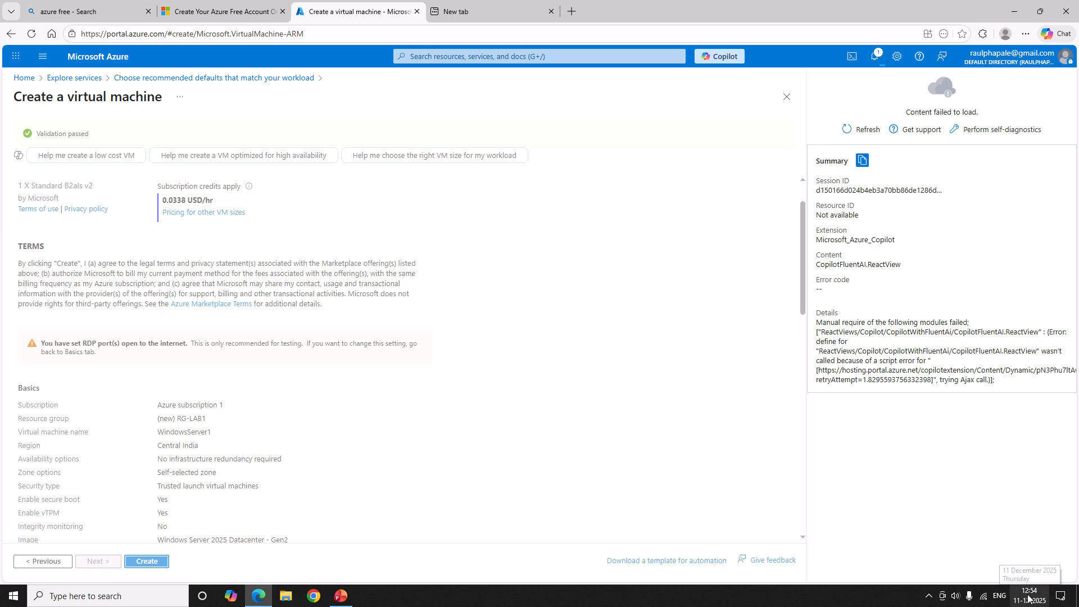
# - Check the RG-LAB1 deployment notifications and widen the Resource column in deployment details
pyautogui.click(875, 57)
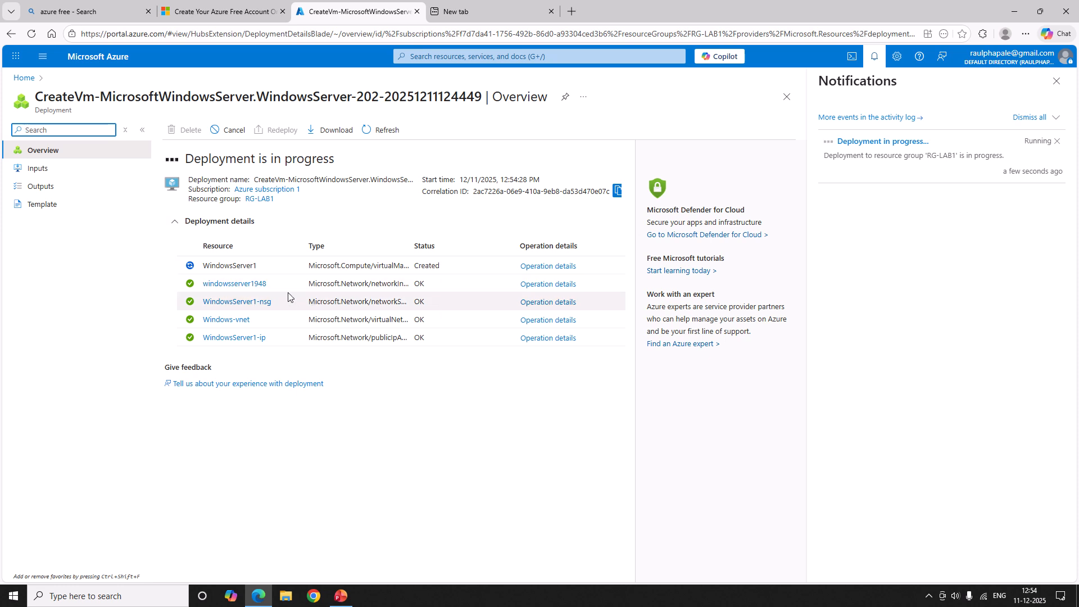
pyautogui.moveTo(323, 285); pyautogui.dragTo(410, 290)
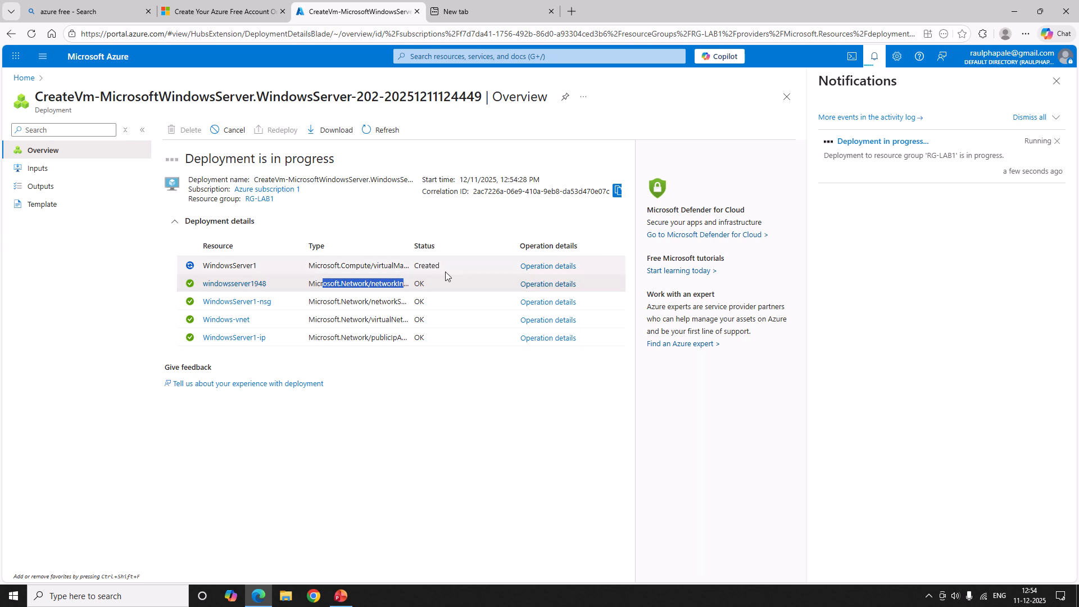
pyautogui.moveTo(306, 240); pyautogui.dragTo(338, 241)
pyautogui.click(344, 240)
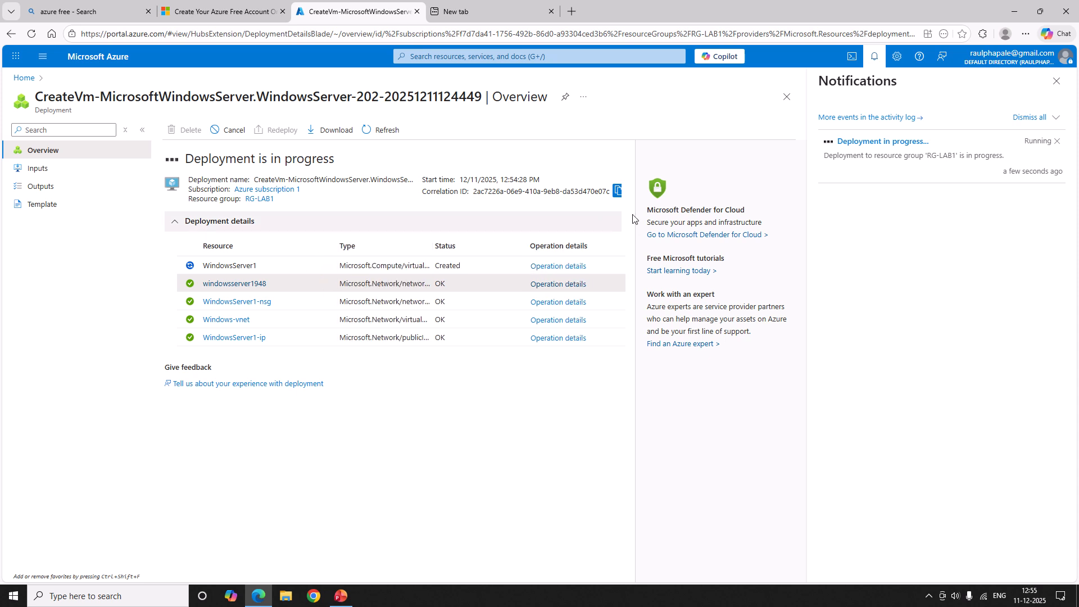
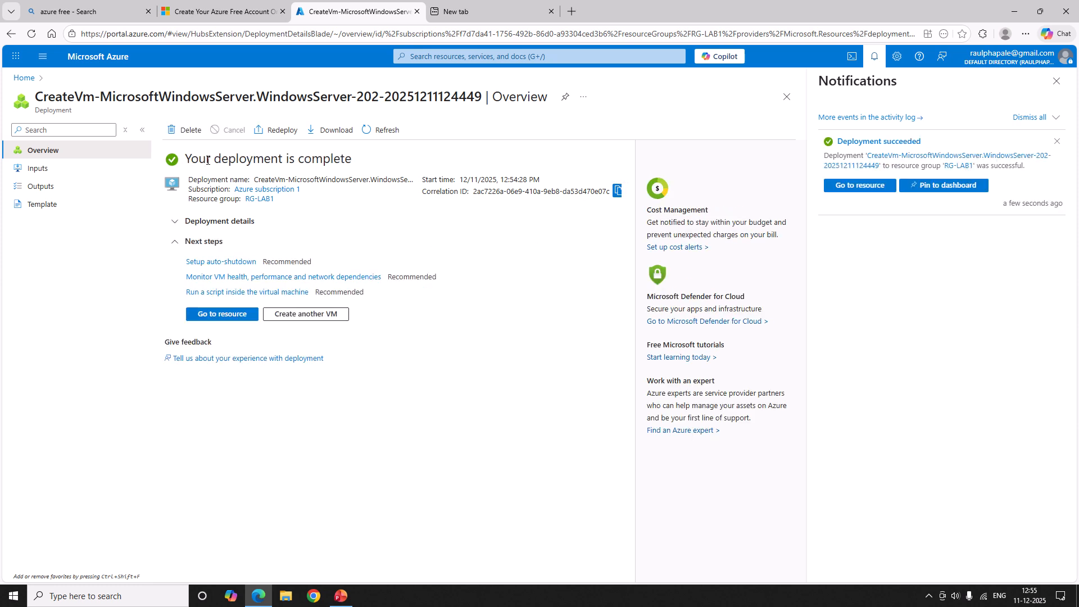
# - From the deployment-complete page, open the new WindowsServer1 virtual machine
pyautogui.moveTo(206, 159); pyautogui.dragTo(297, 160)
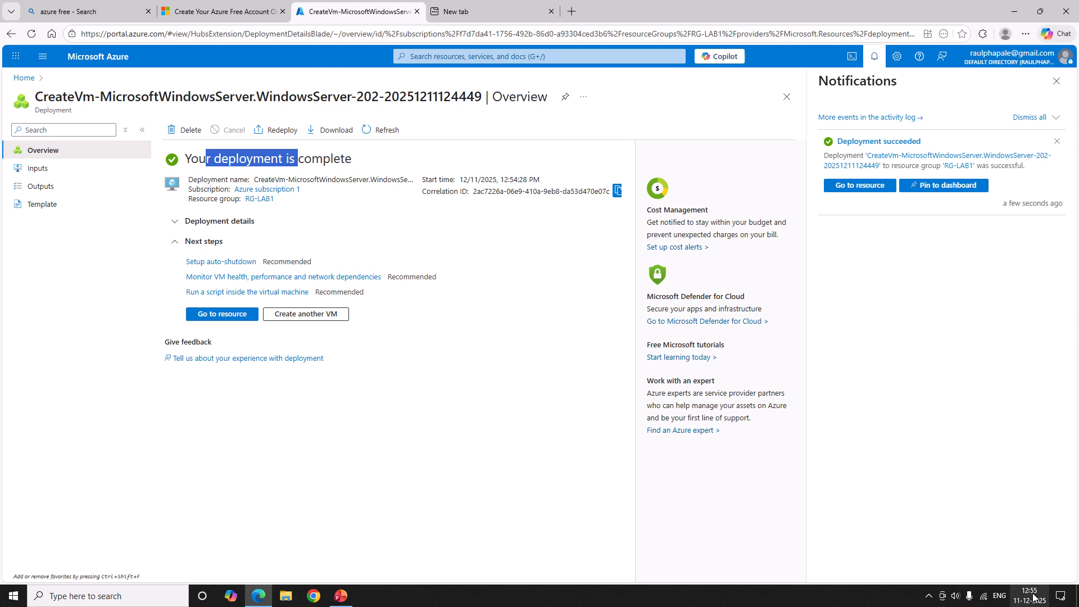
pyautogui.click(504, 155)
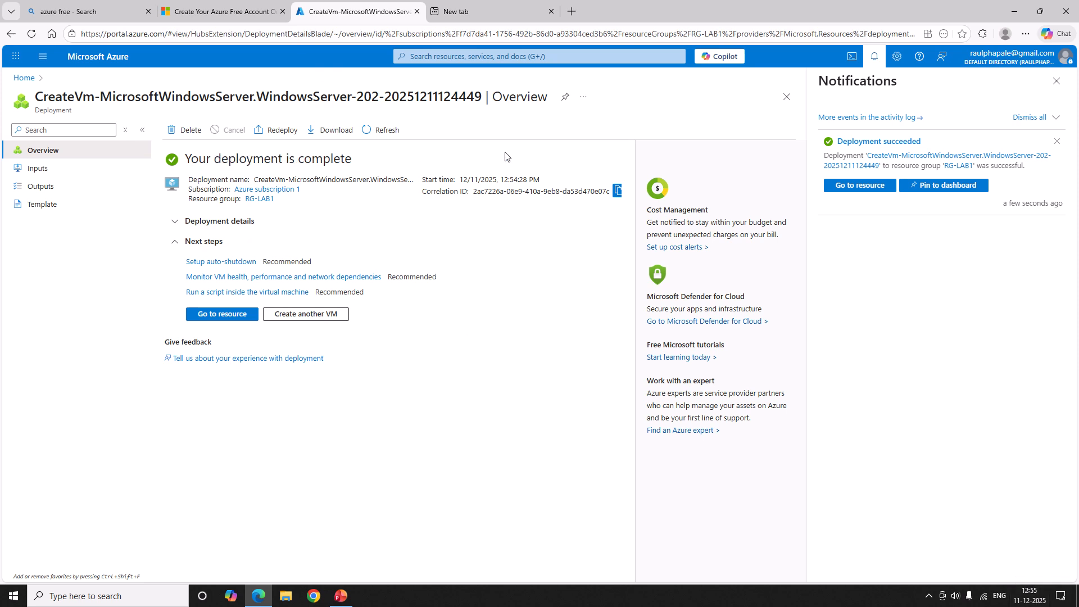
pyautogui.click(233, 319)
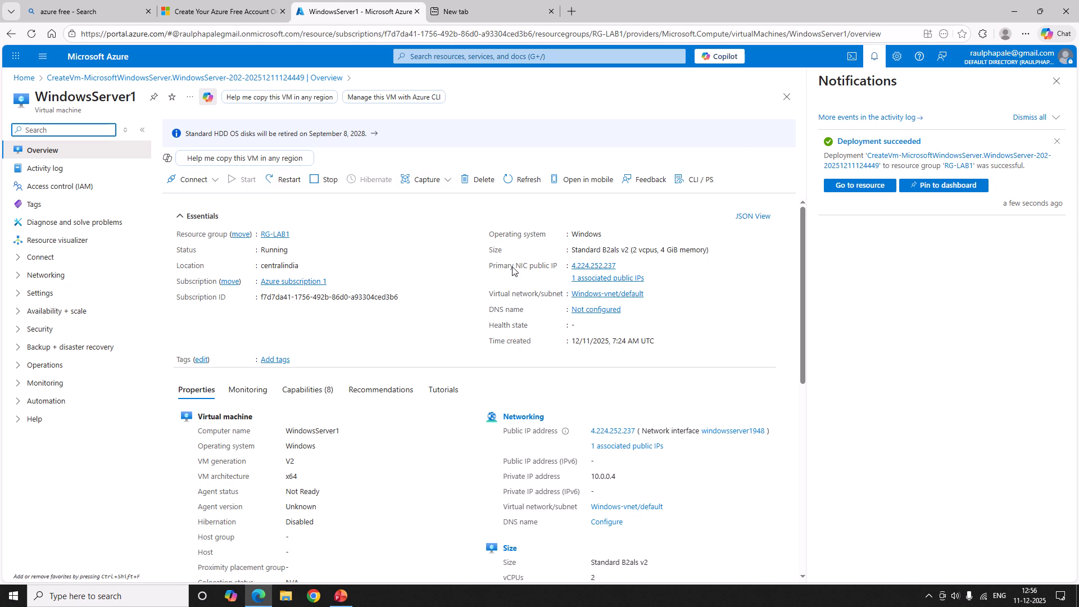
# - Copy WindowsServer1's public IP 4.224.252.237 and bring up the Windows Run prompt
pyautogui.click(622, 265)
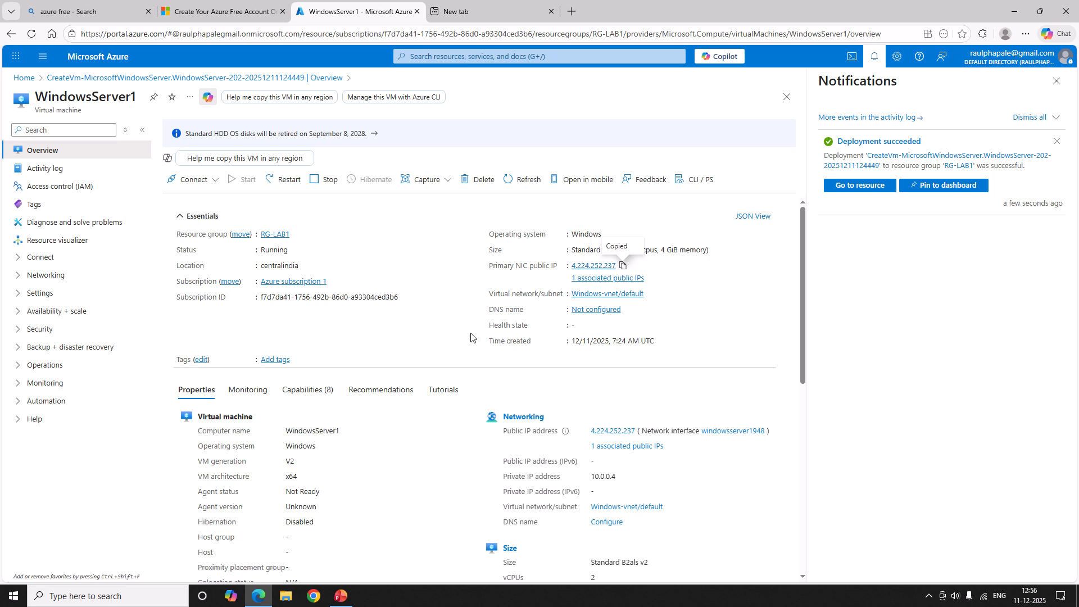
pyautogui.press('super+r')
# - Launch Remote Desktop with mstsc and connect to the pasted IP 4.224.252.237
pyautogui.write('mstsc')
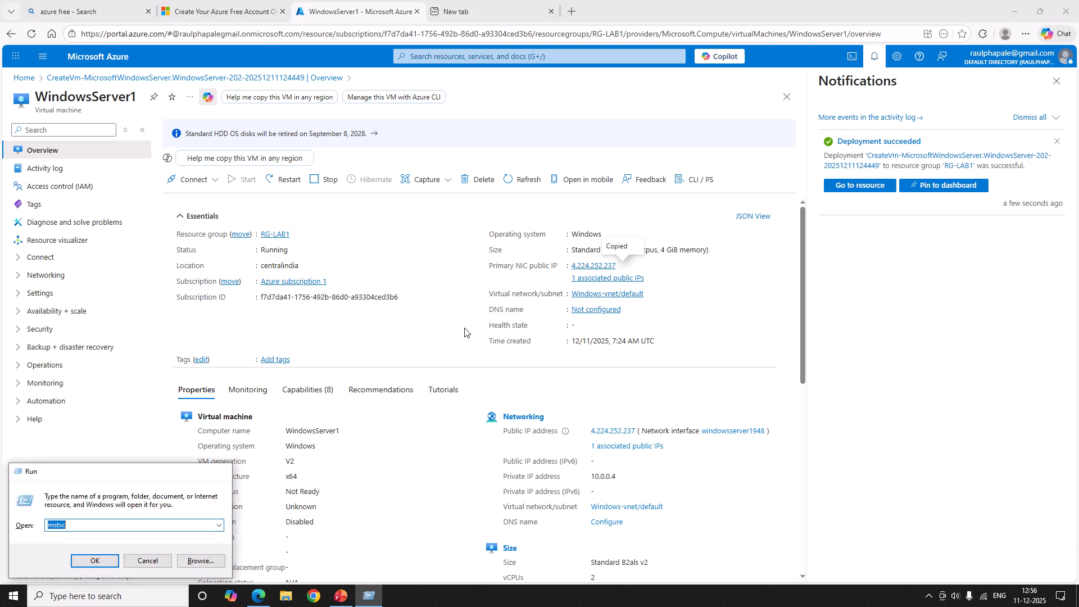
pyautogui.press('Return')
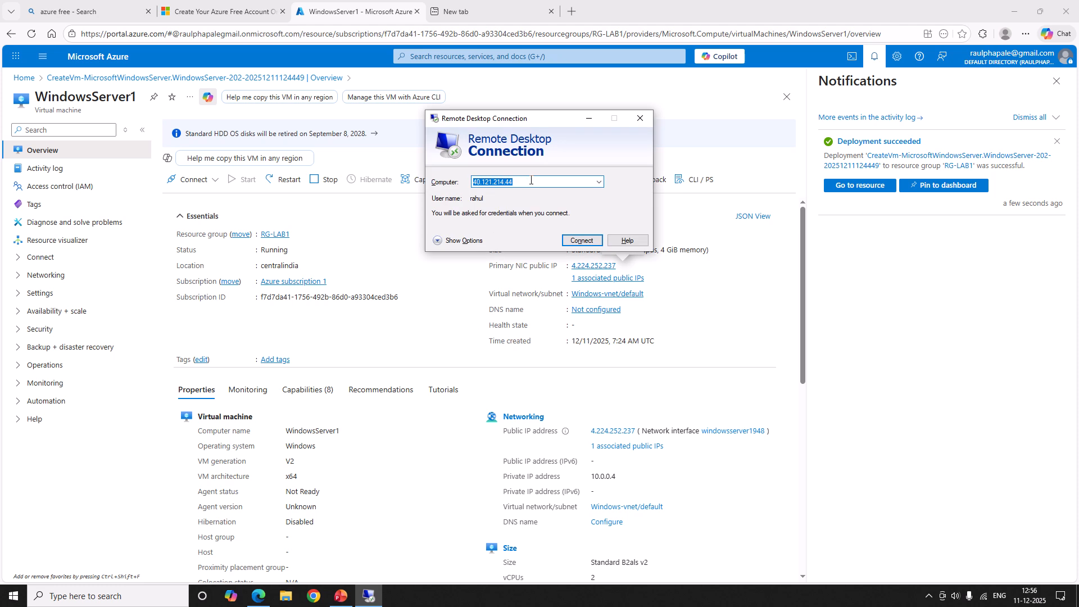
pyautogui.hotkey('ctrl', 'v')
pyautogui.click(582, 240)
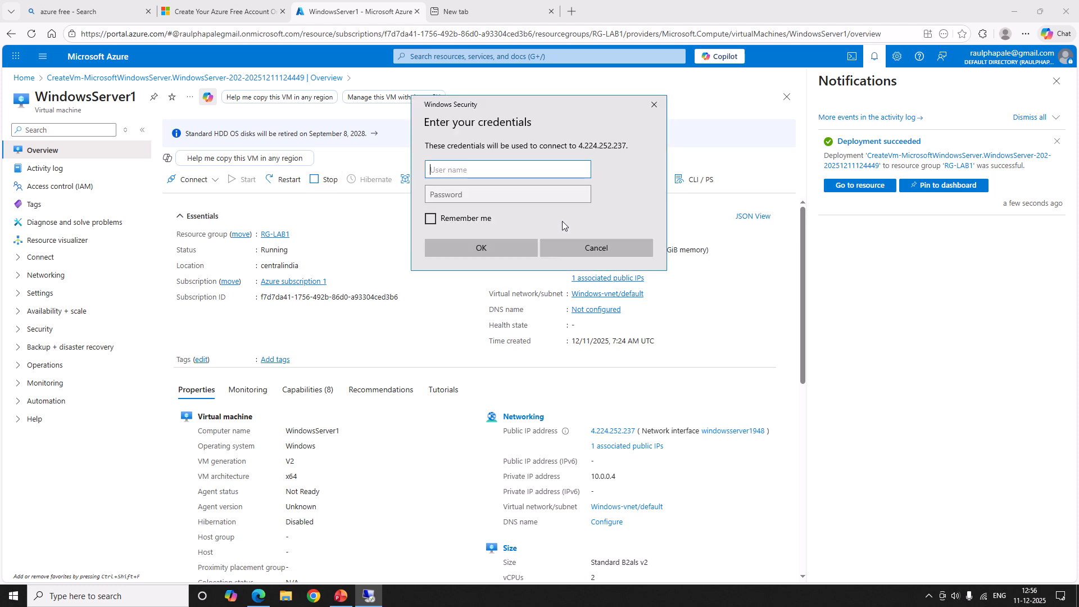
# - Enter the VM account's username and password, retry the failed sign-in, then cancel back to the portal
pyautogui.write('rahul')
pyautogui.press('Tab')
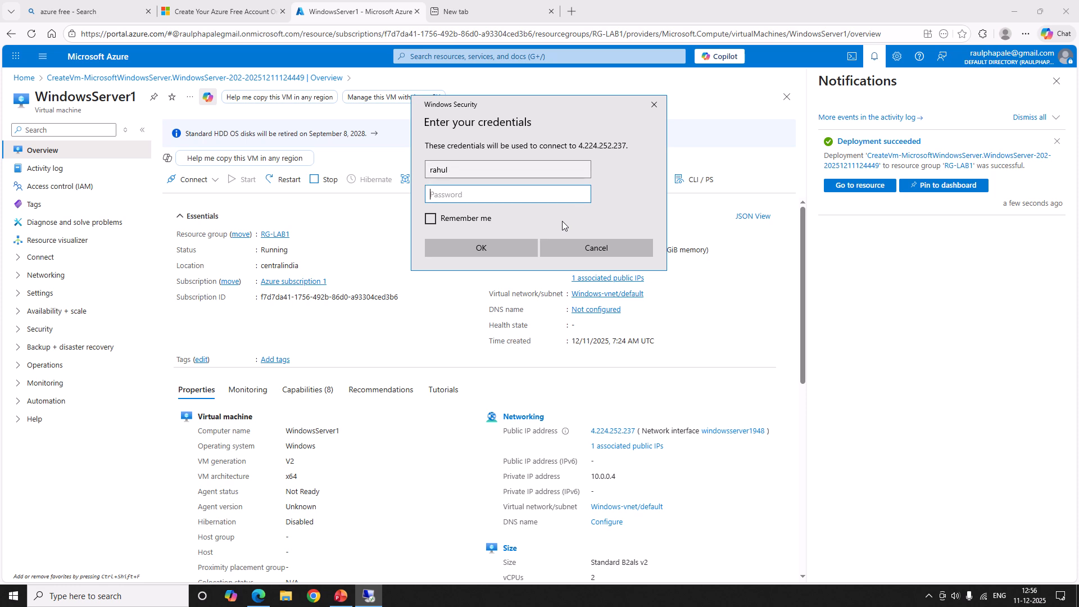
pyautogui.write('••••••••••••••••')
pyautogui.click(520, 247)
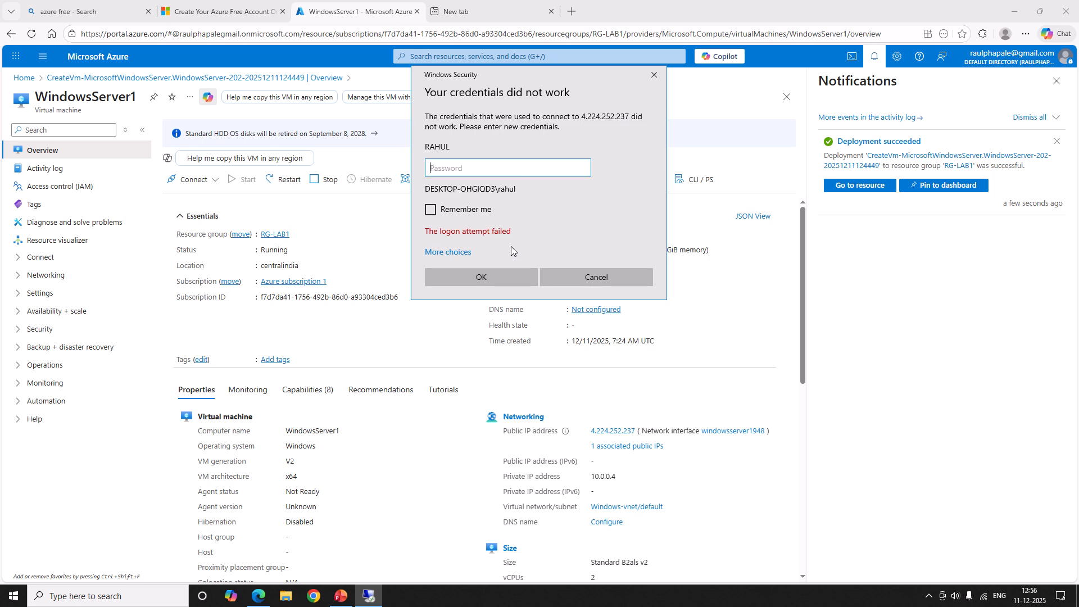
pyautogui.write('••••••••••••••••')
pyautogui.click(478, 274)
pyautogui.click(589, 277)
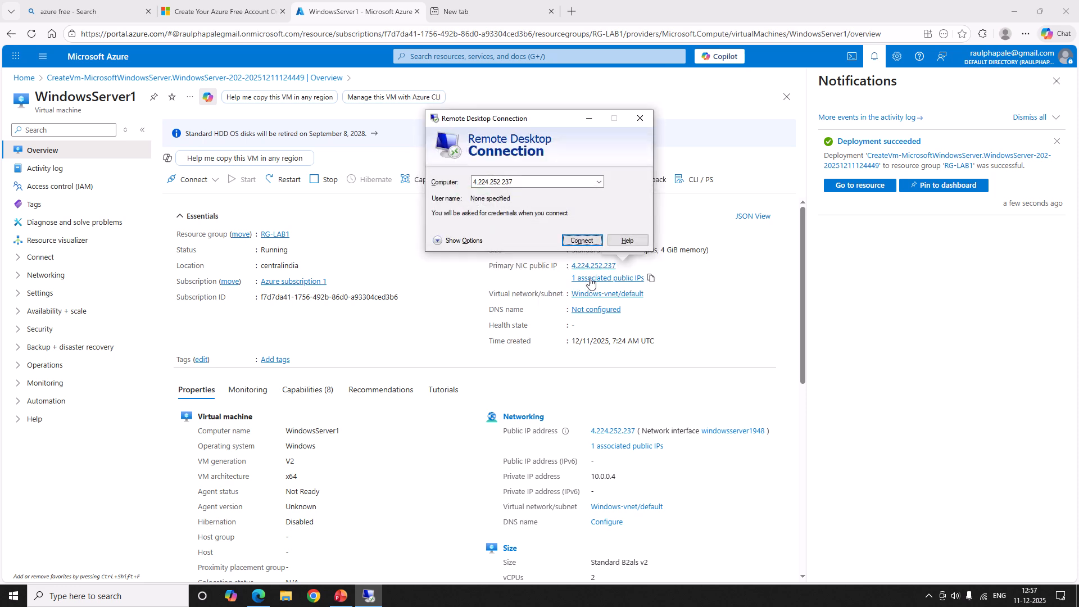
pyautogui.click(696, 313)
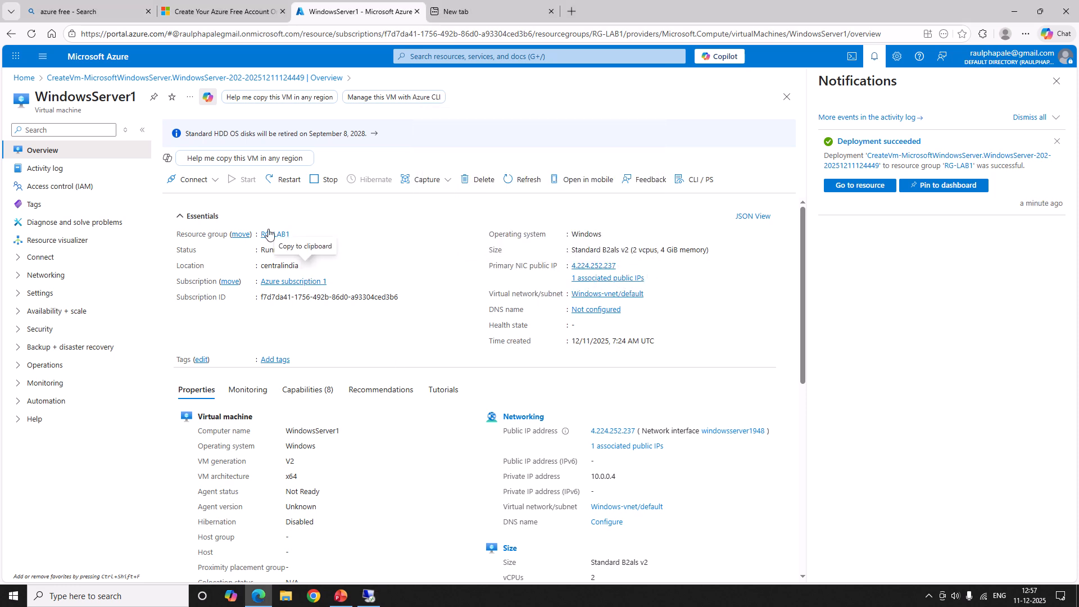
# - Open WindowsServer1's Native RDP connect page, dismiss the access-check tip, and select the username
pyautogui.click(207, 184)
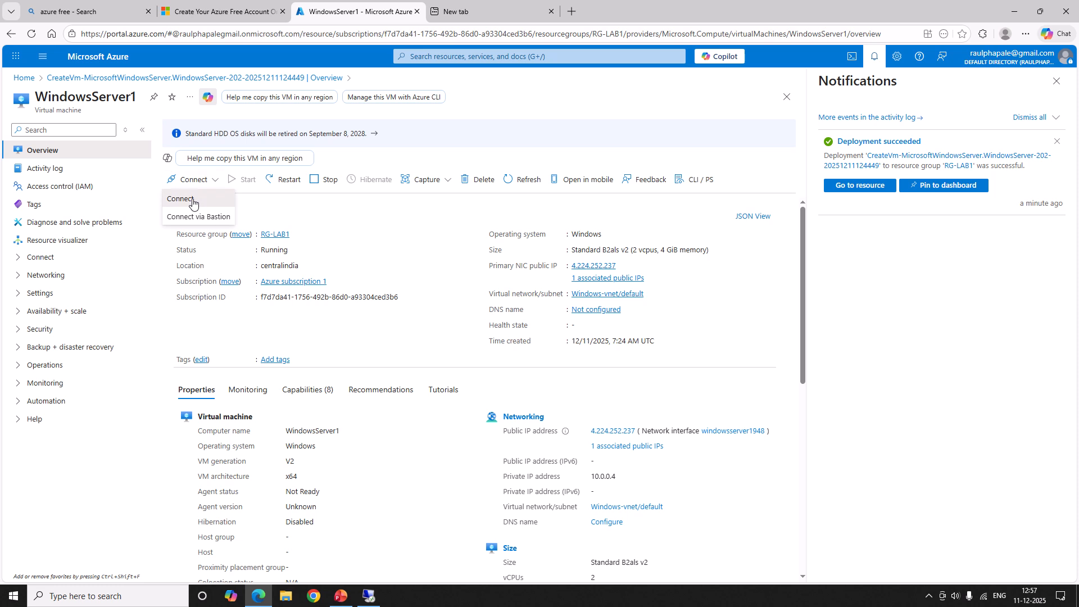
pyautogui.click(194, 200)
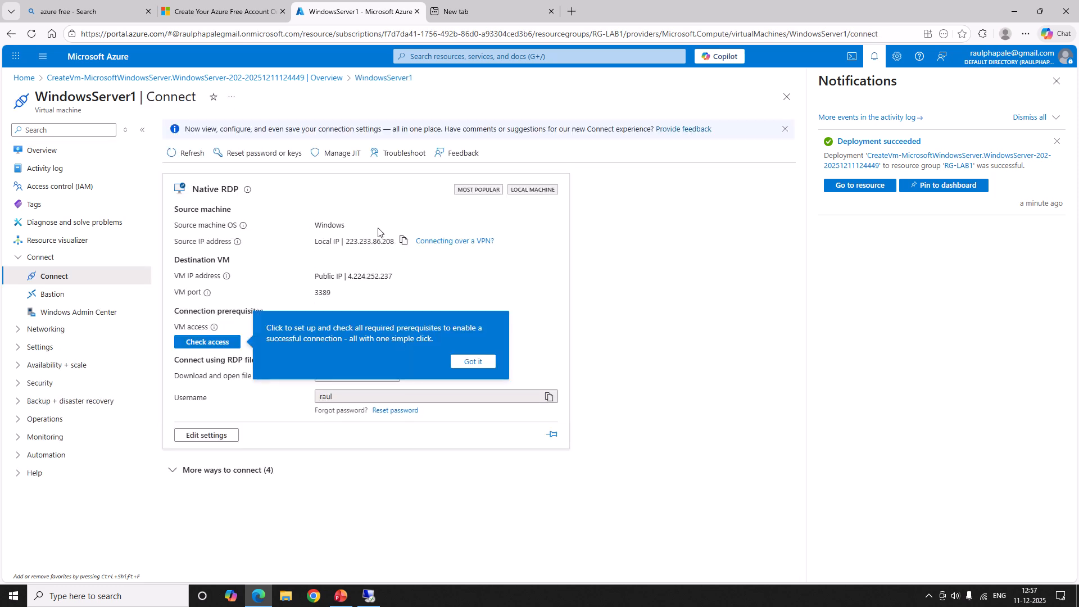
pyautogui.click(473, 361)
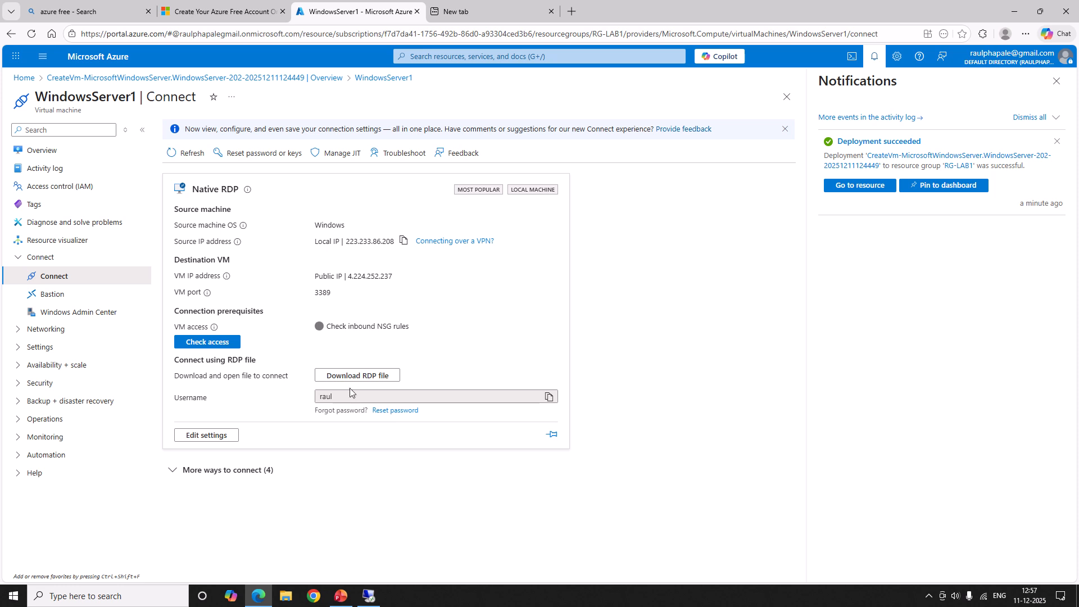
pyautogui.click(324, 397)
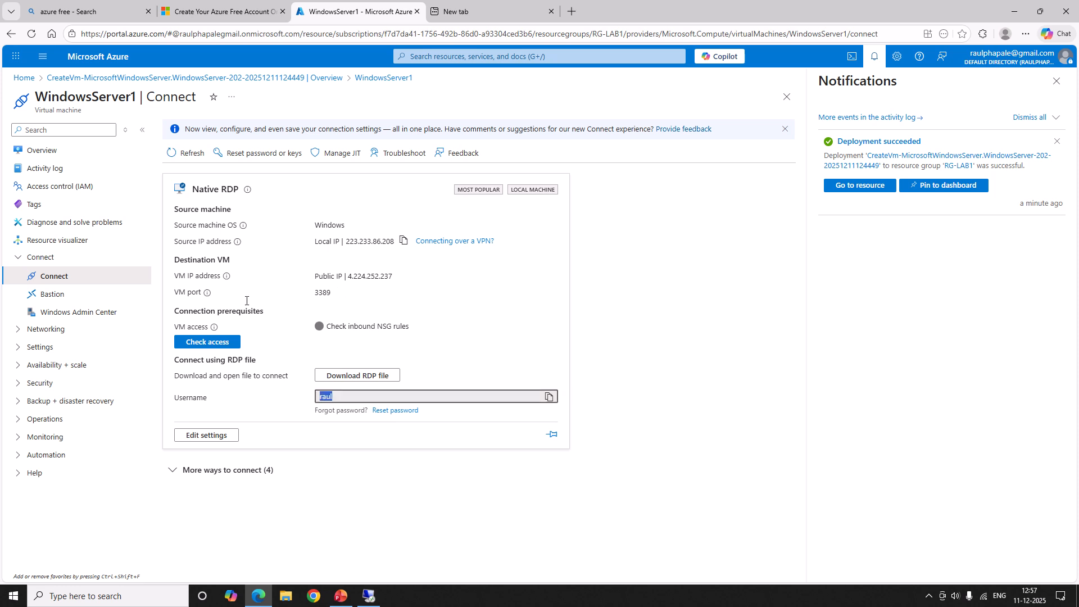
# - Relaunch Remote Desktop Connection with full options and correct the user name to the VM's account
pyautogui.press('super+r')
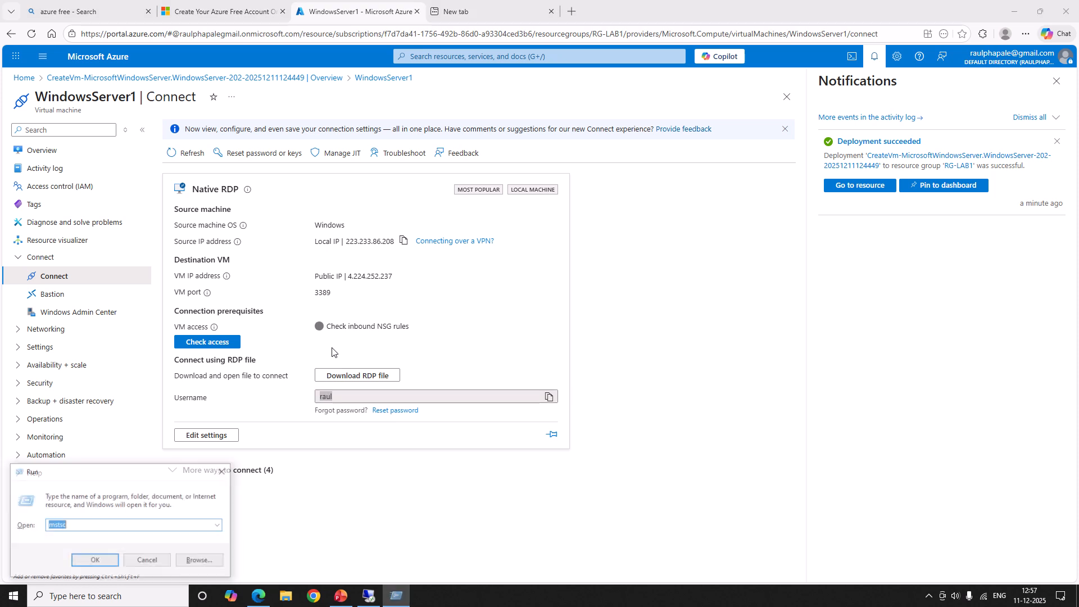
pyautogui.press('Return')
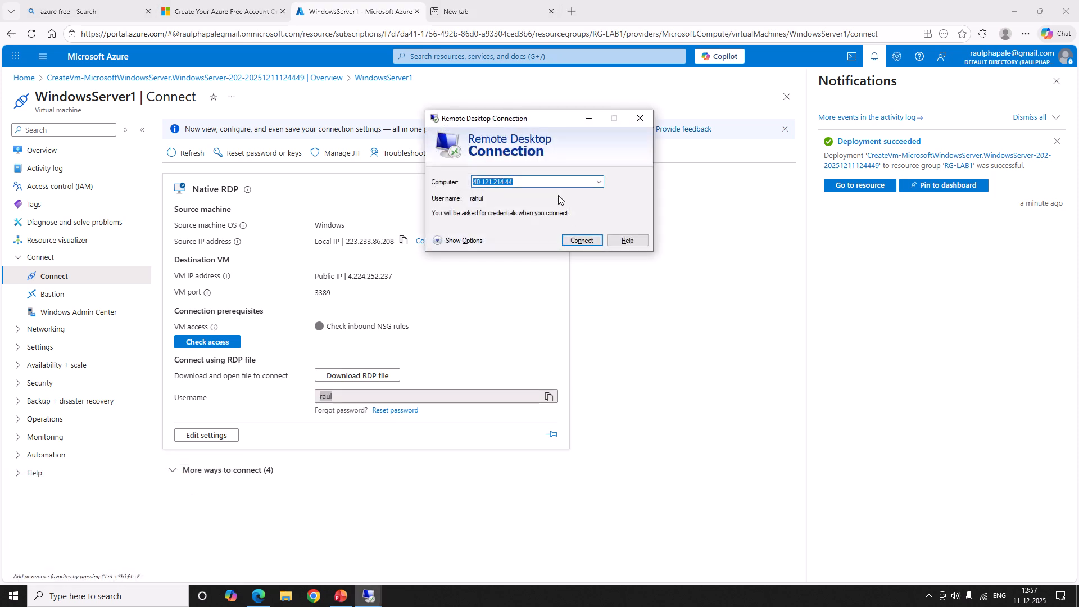
pyautogui.click(463, 267)
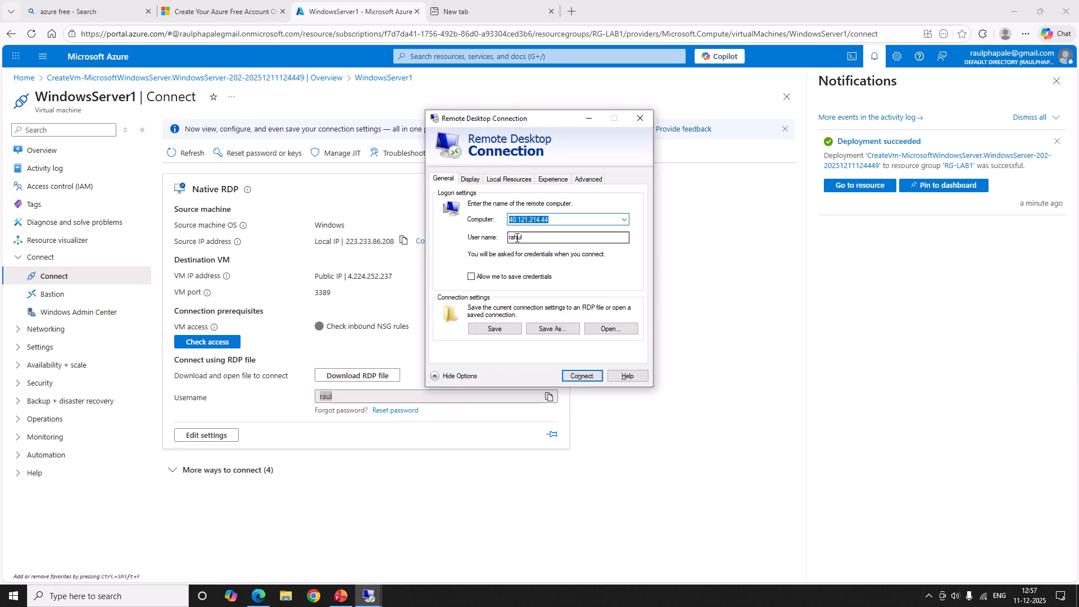
pyautogui.click(517, 237)
pyautogui.press('BackSpace')
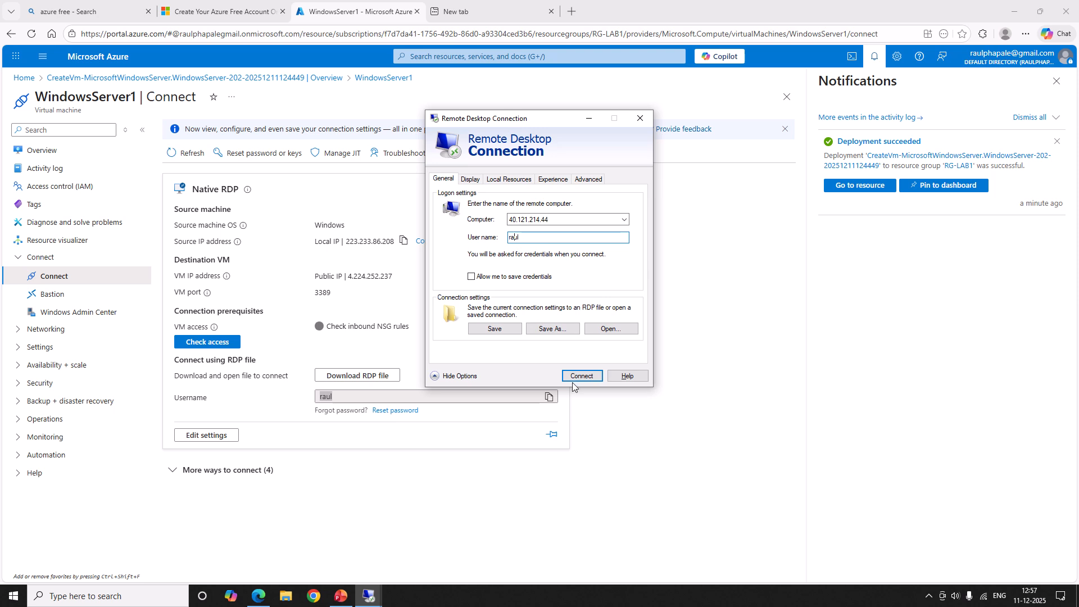
pyautogui.click(568, 218)
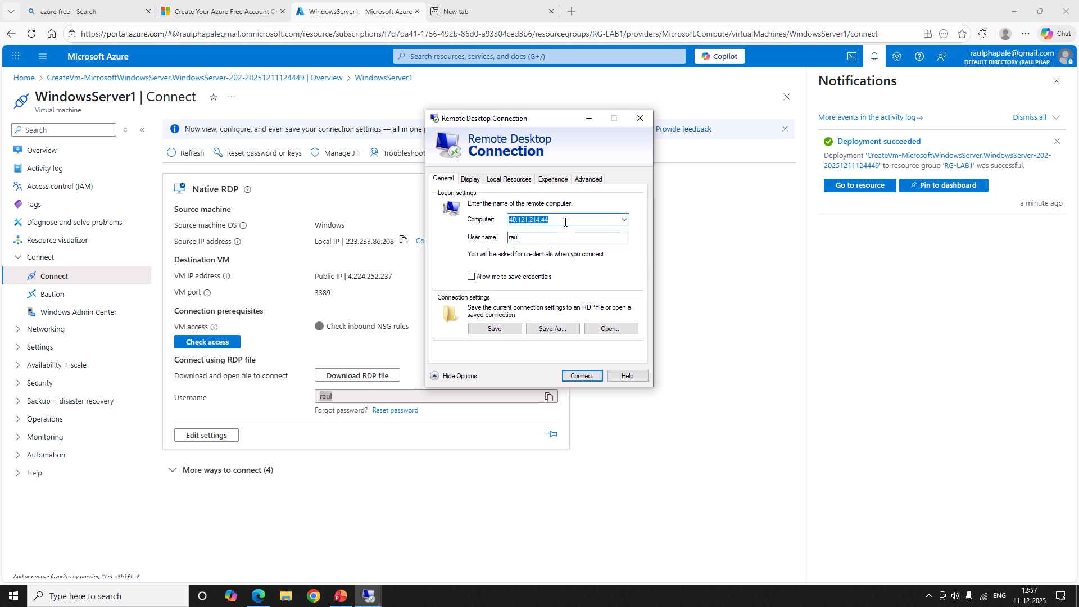
pyautogui.write('=')
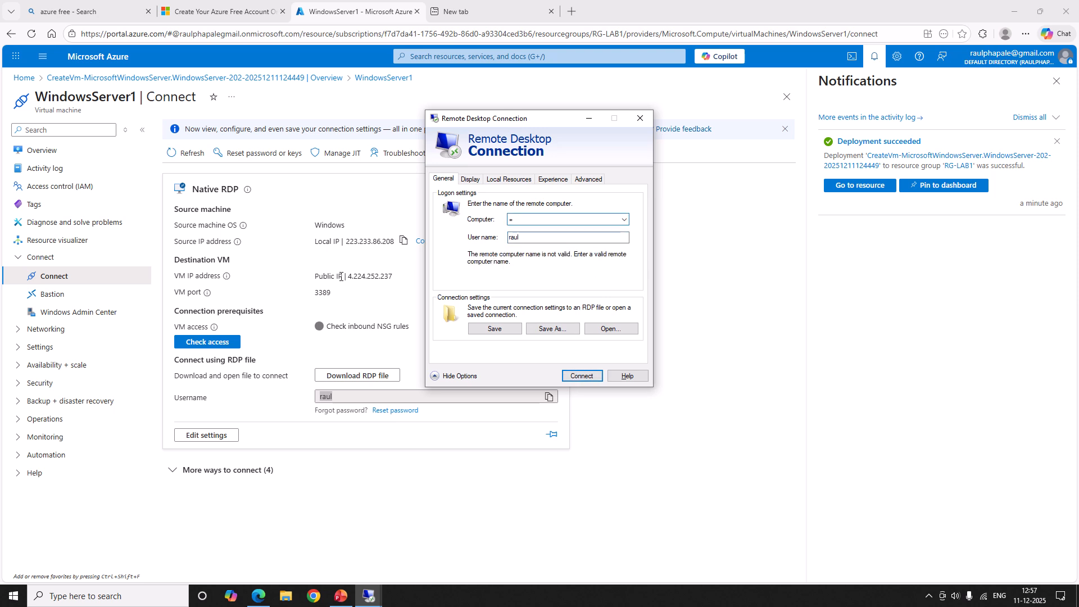
# - Copy the VM's IP from the portal, set it as the computer, and connect to 4.224.252.237
pyautogui.click(403, 276)
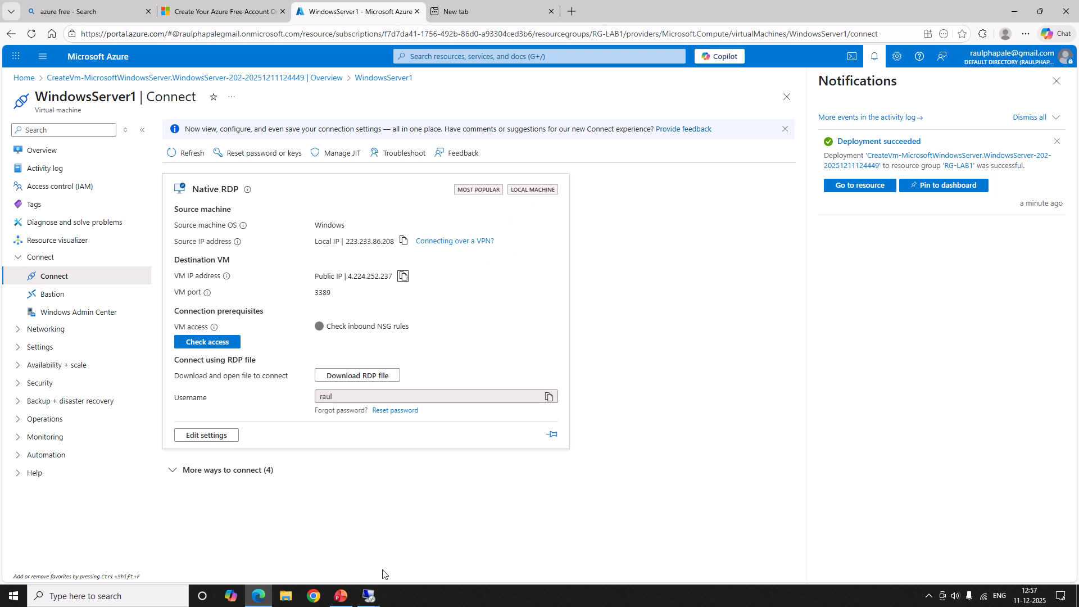
pyautogui.moveTo(395, 560)
pyautogui.click(416, 545)
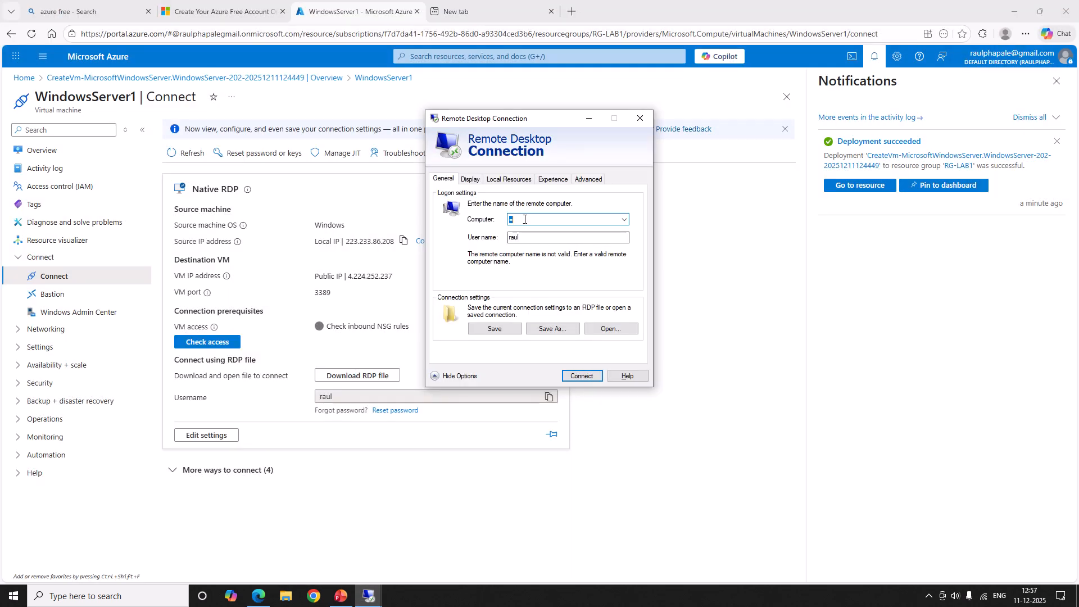
pyautogui.hotkey('ctrl', 'a')
pyautogui.hotkey('ctrl', 'v')
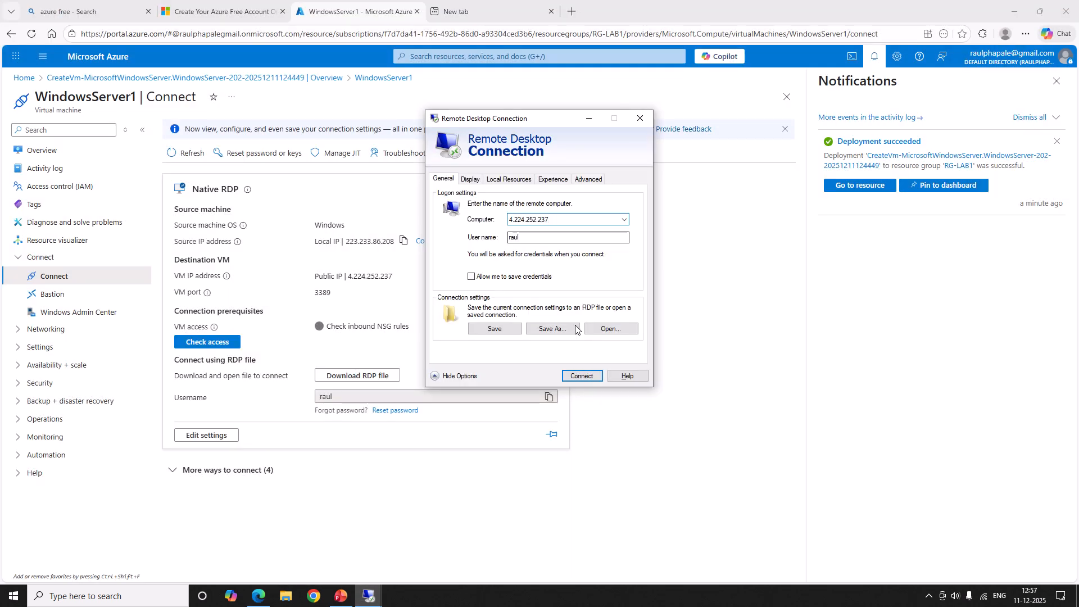
pyautogui.click(581, 376)
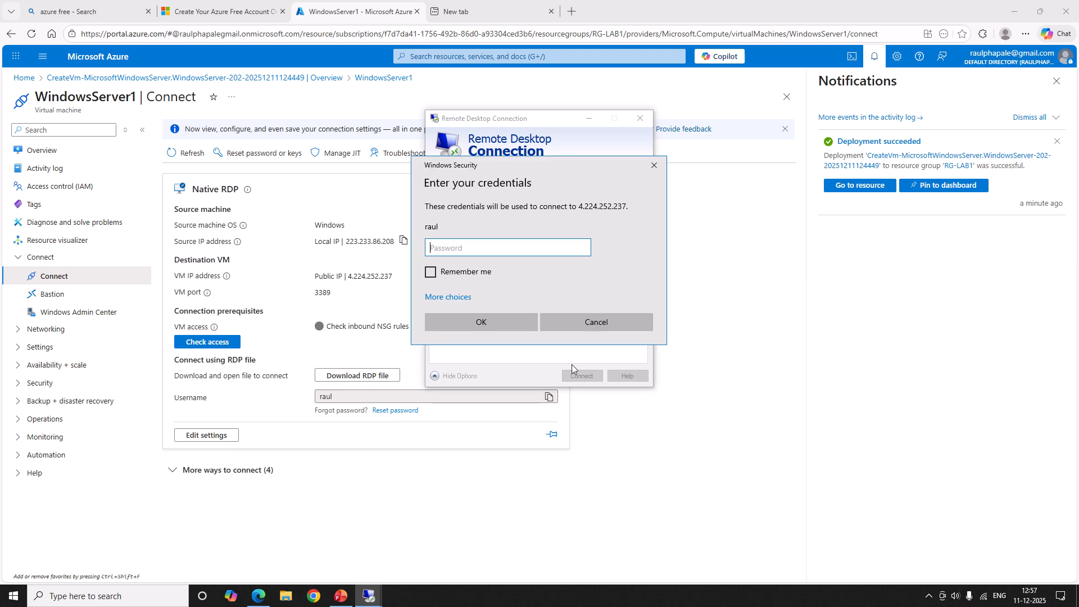
# - Enter the VM password and accept the untrusted certificate to start the session
pyautogui.write('••••••')
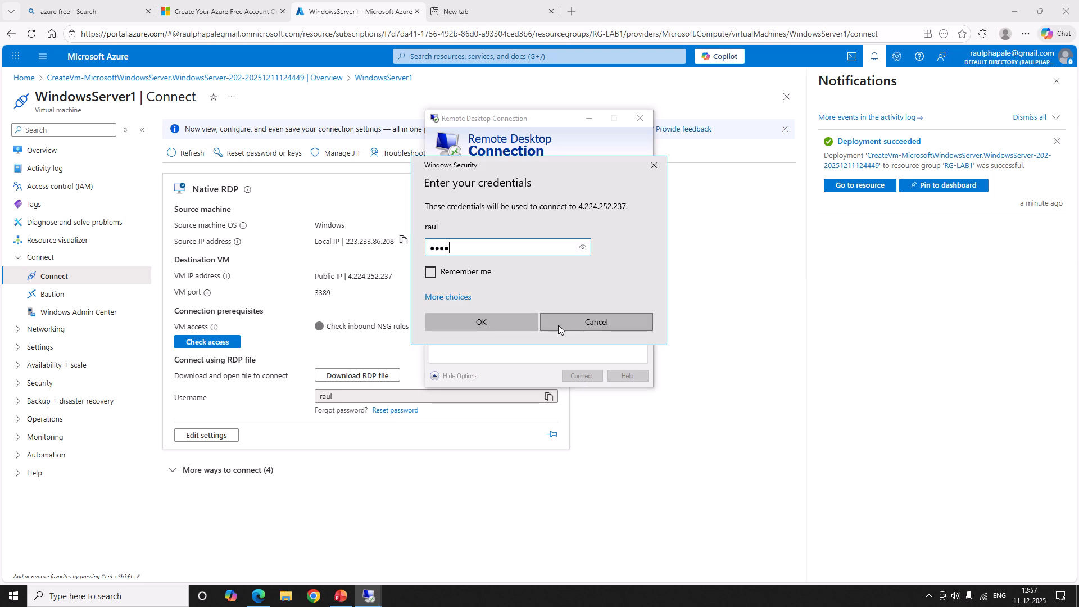
pyautogui.write('••••••••••')
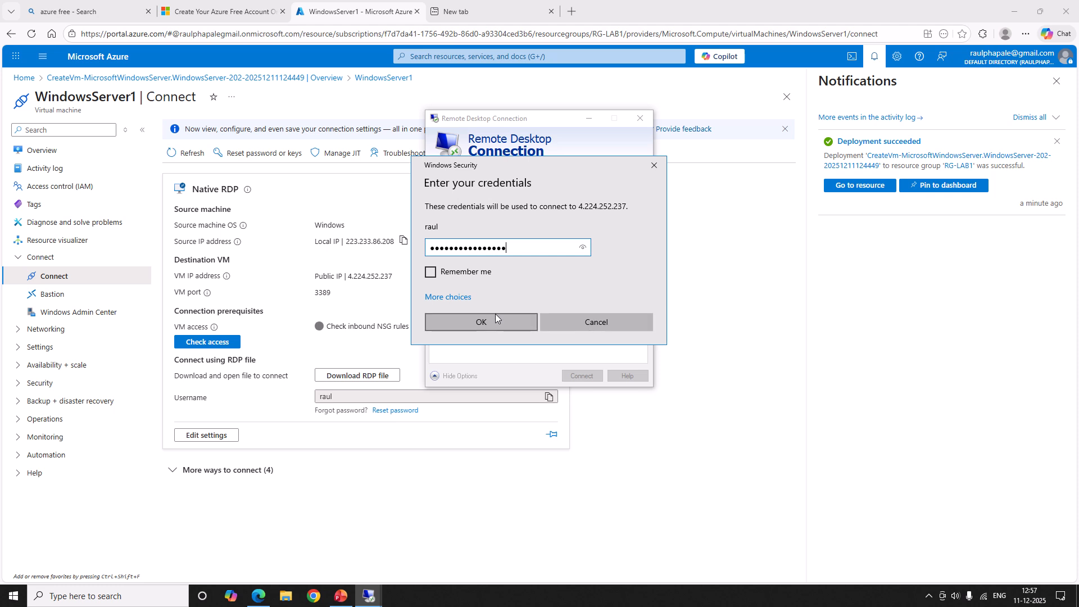
pyautogui.click(494, 316)
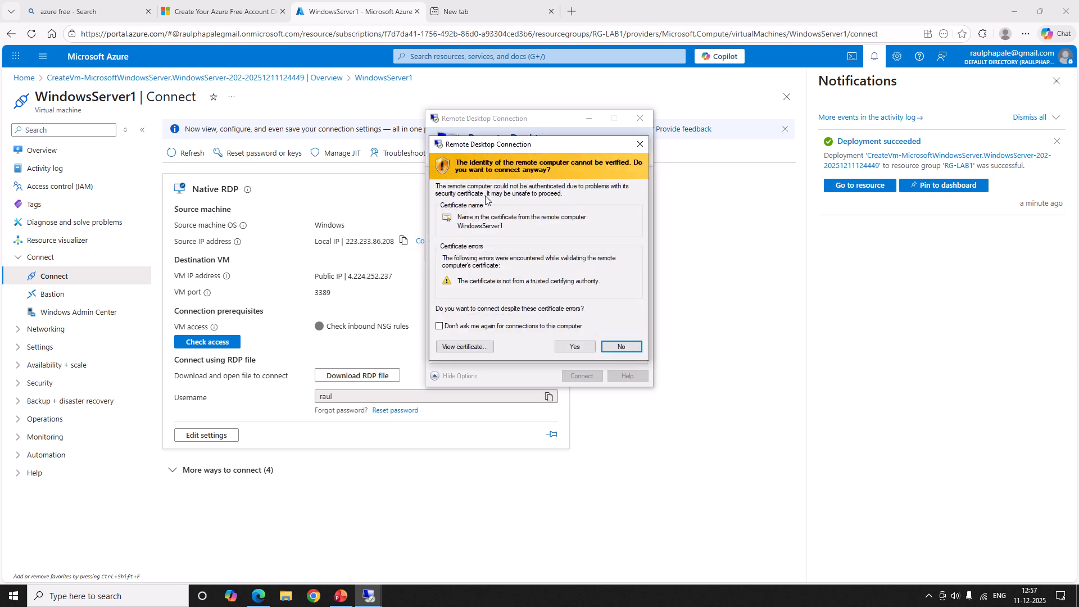
pyautogui.click(574, 347)
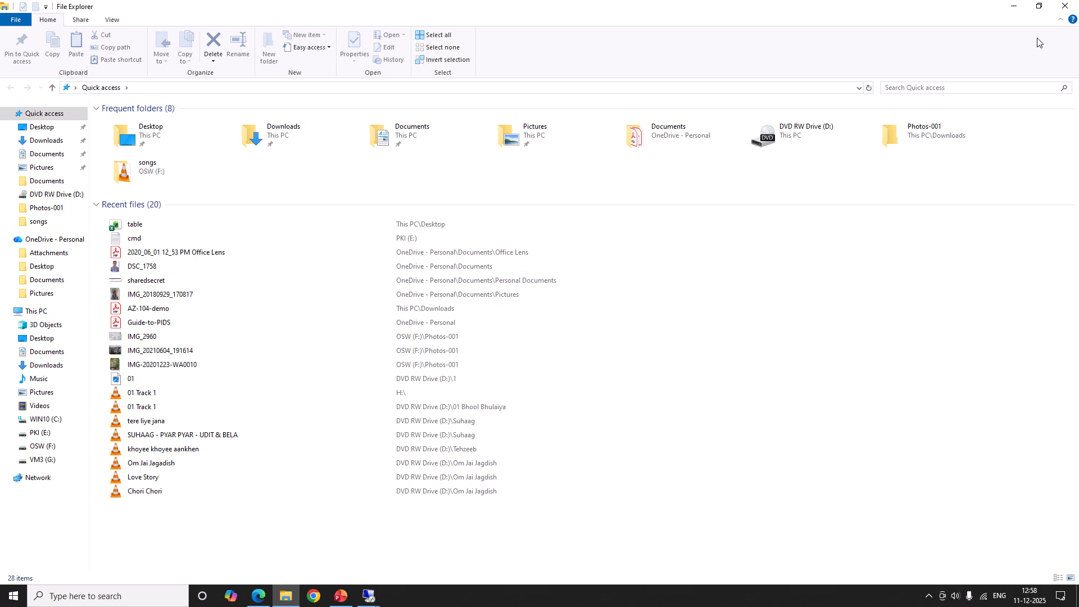
# - Close the local file browser and leftover Remote Desktop launcher, bringing the remote session forward
pyautogui.click(1065, 7)
pyautogui.moveTo(376, 602)
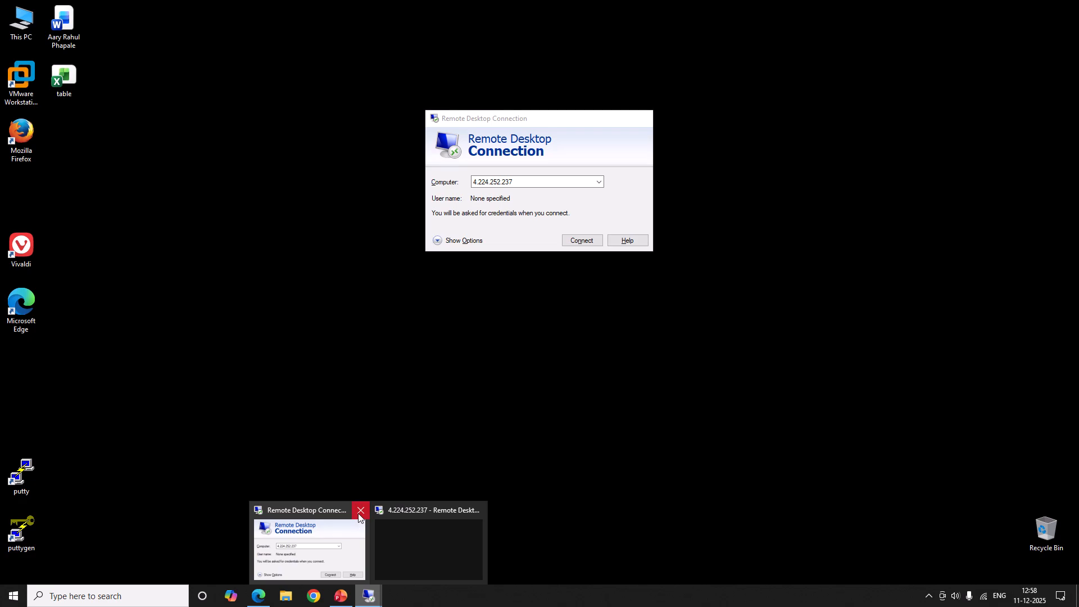
pyautogui.click(362, 511)
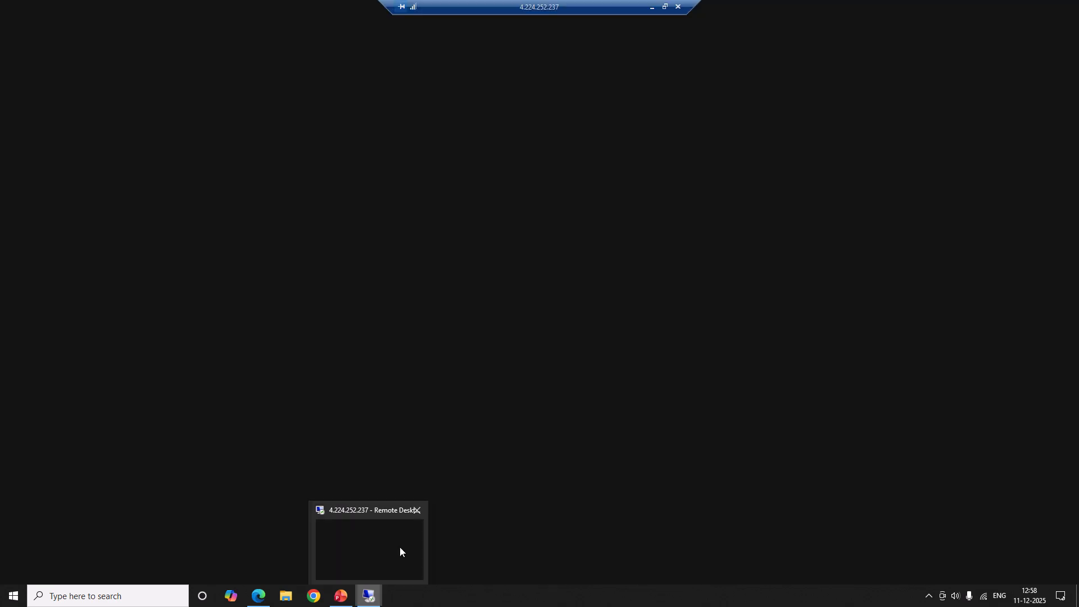
pyautogui.click(400, 548)
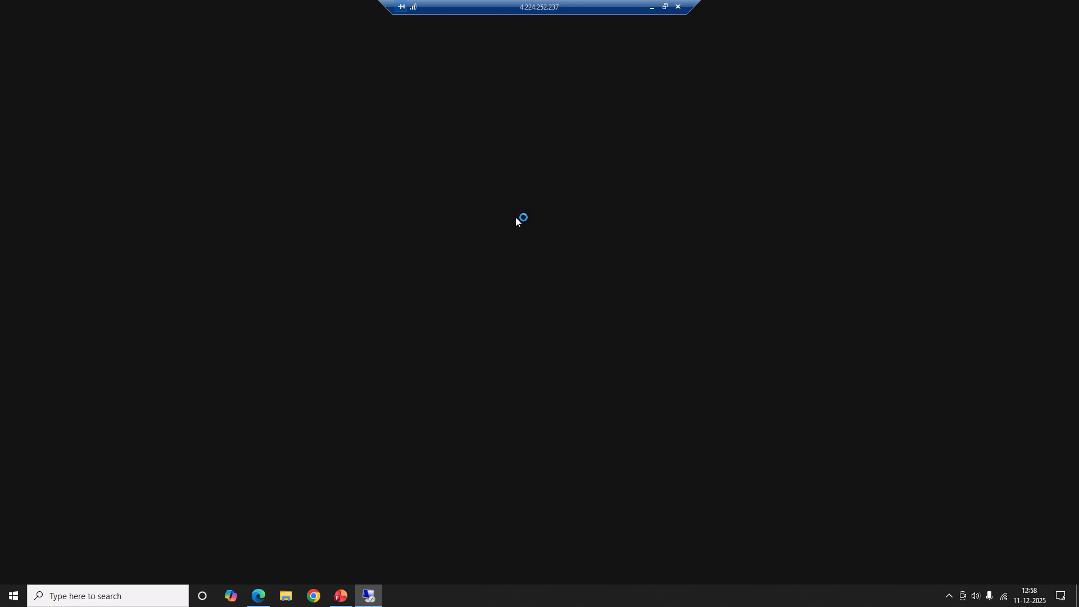
# - Check the remote connection quality, dismiss the message, and restore the session to a window
pyautogui.moveTo(529, 8)
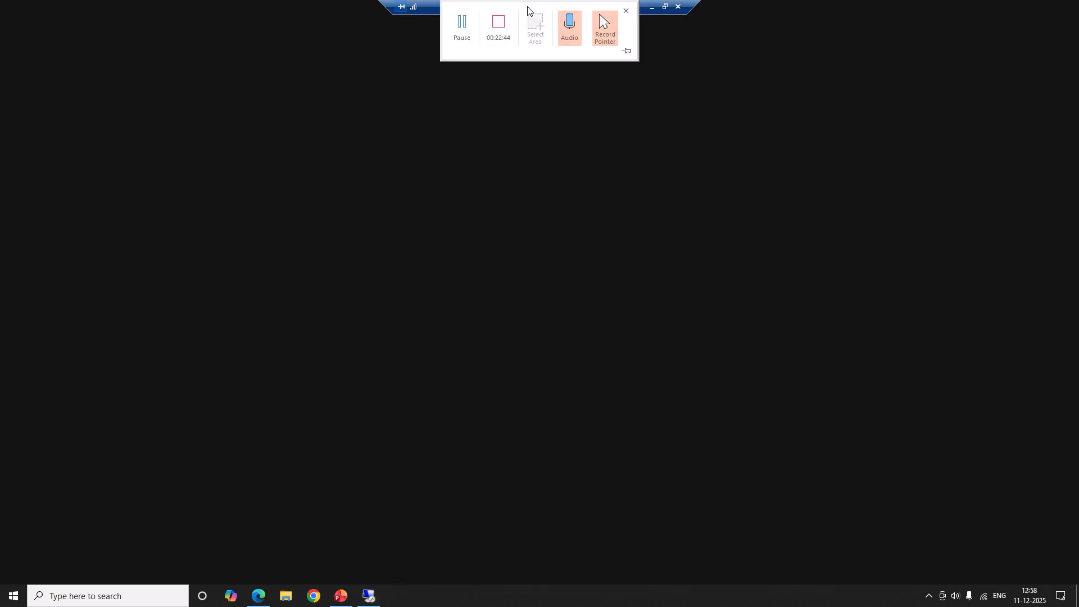
pyautogui.click(416, 7)
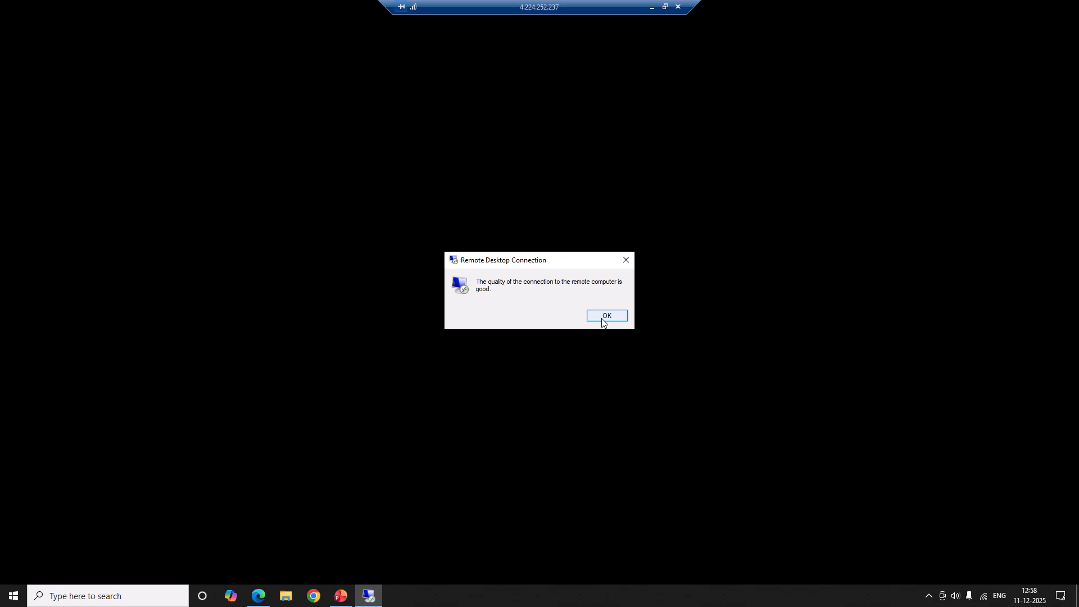
pyautogui.click(604, 317)
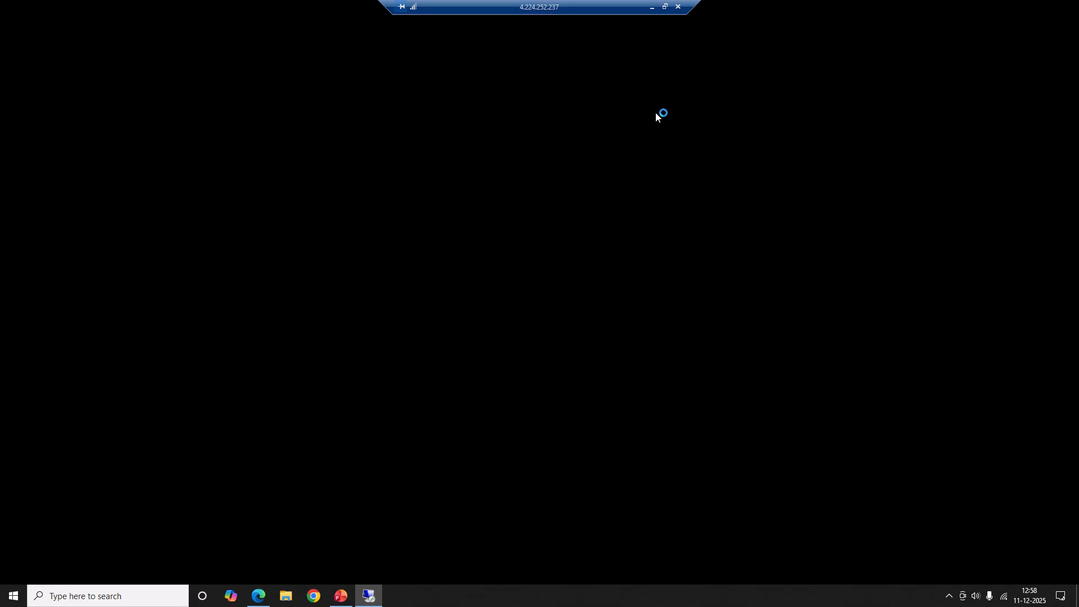
pyautogui.click(666, 8)
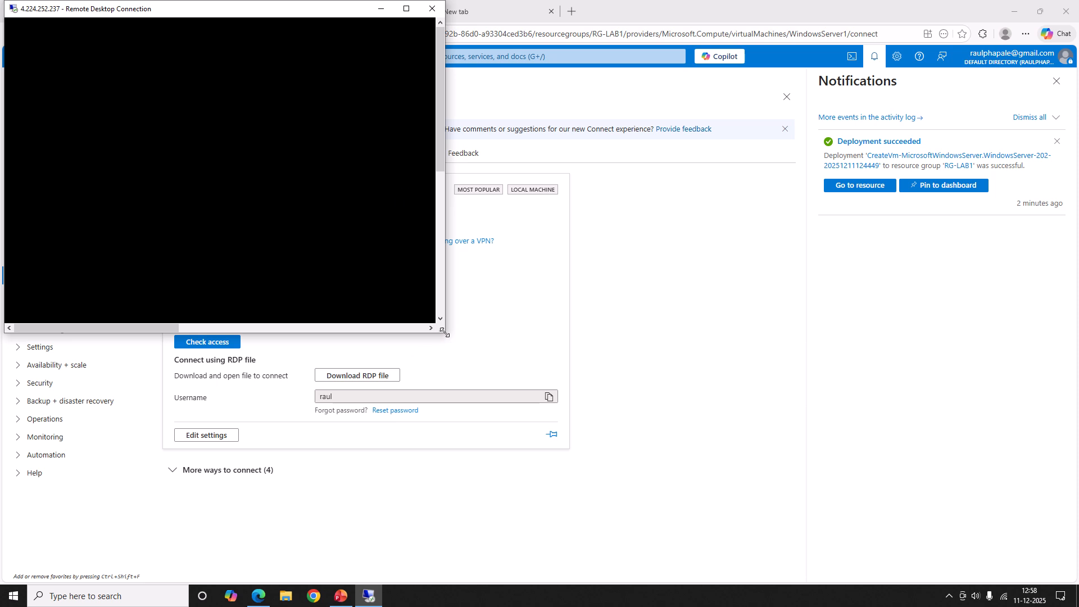
# - Enlarge the session window and accept the diagnostic data choice so the server desktop loads
pyautogui.moveTo(444, 332); pyautogui.dragTo(1041, 565)
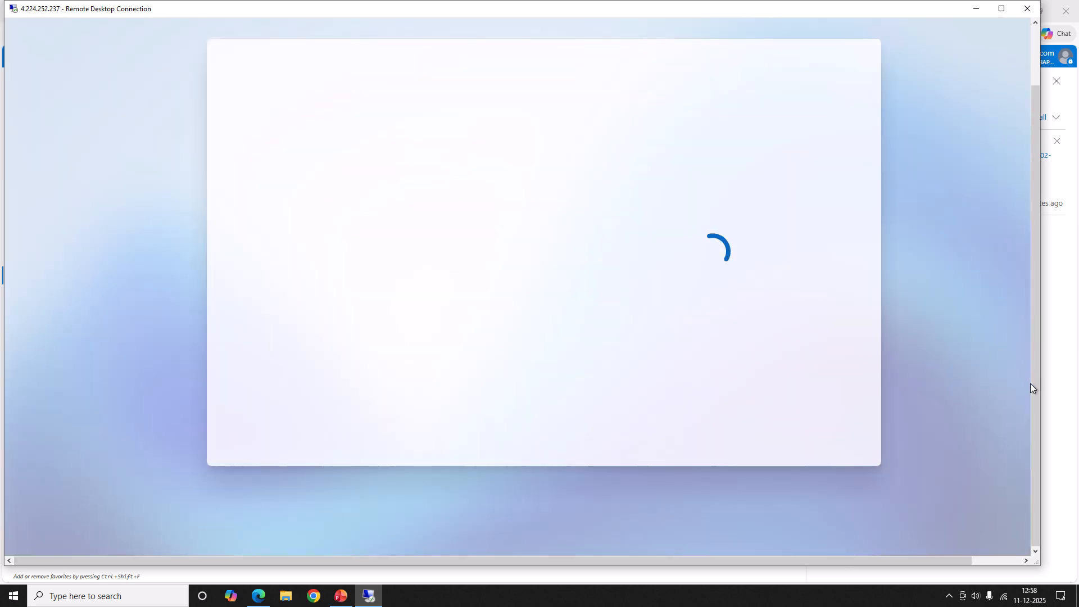
pyautogui.scroll(2, 1032, 382)
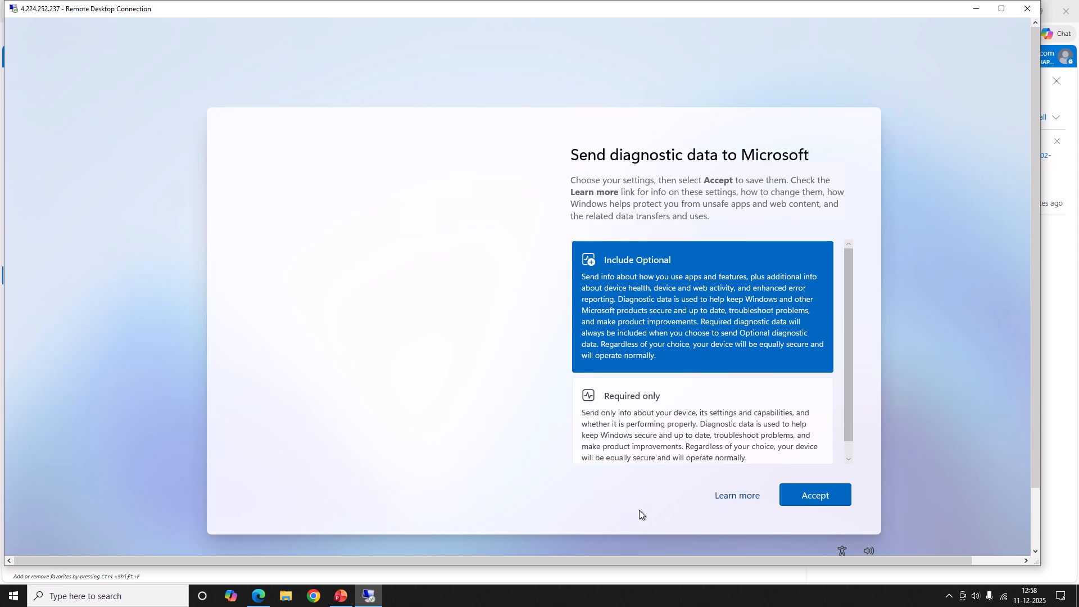
pyautogui.click(818, 496)
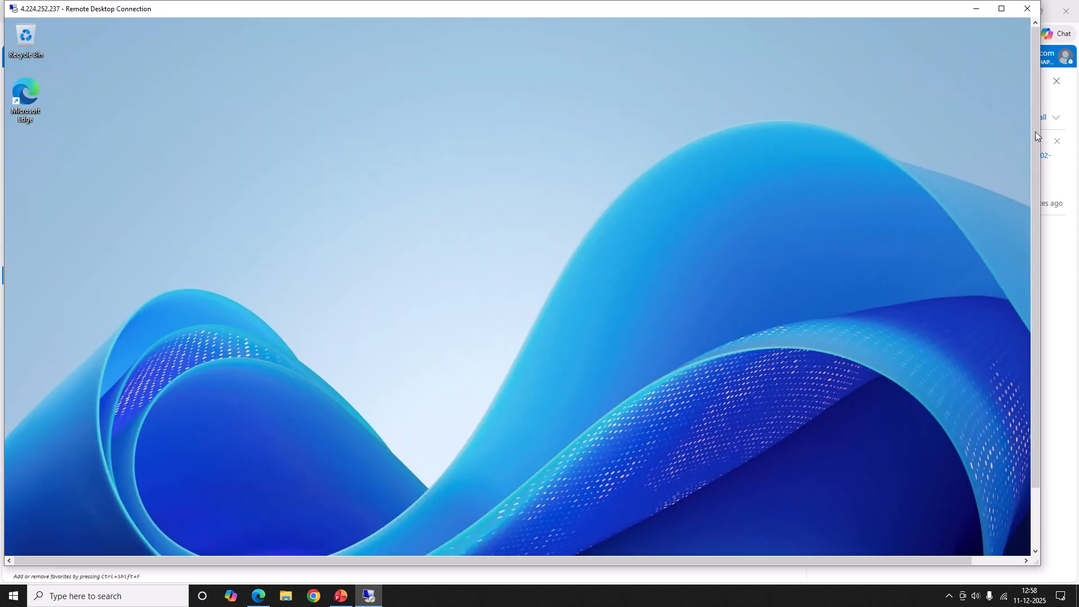
pyautogui.moveTo(1037, 131); pyautogui.dragTo(1031, 378)
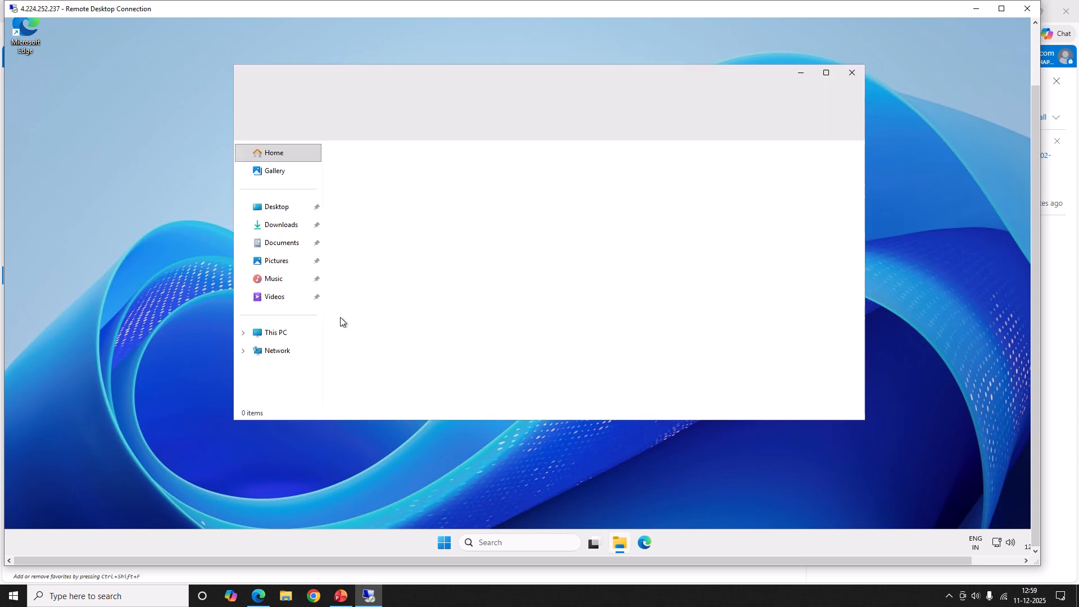
# - Open This PC's Properties on the server and minimize File Explorer
pyautogui.rightClick(277, 335)
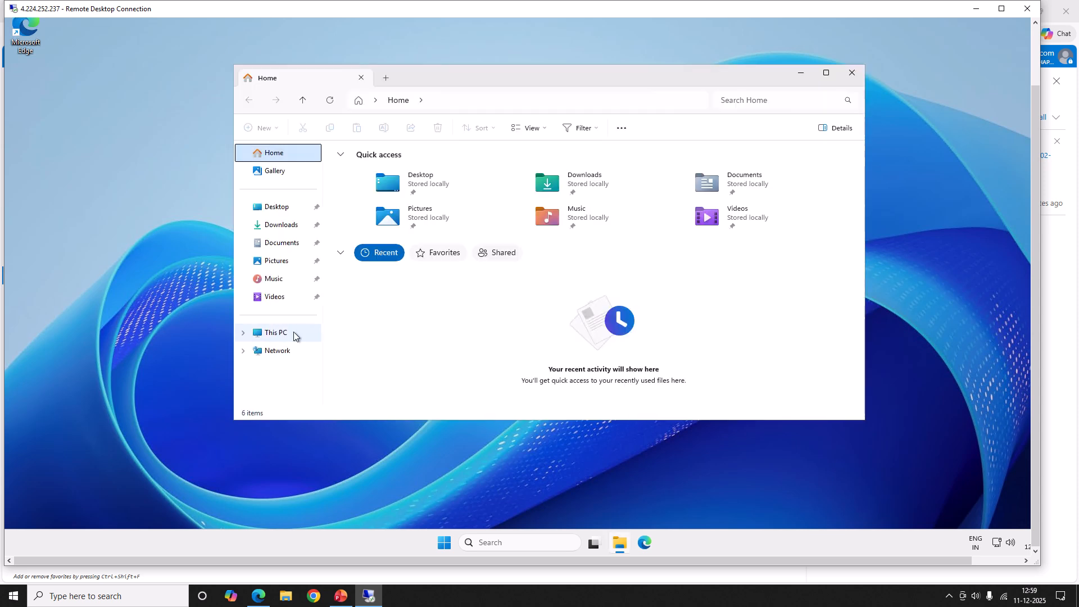
pyautogui.rightClick(281, 336)
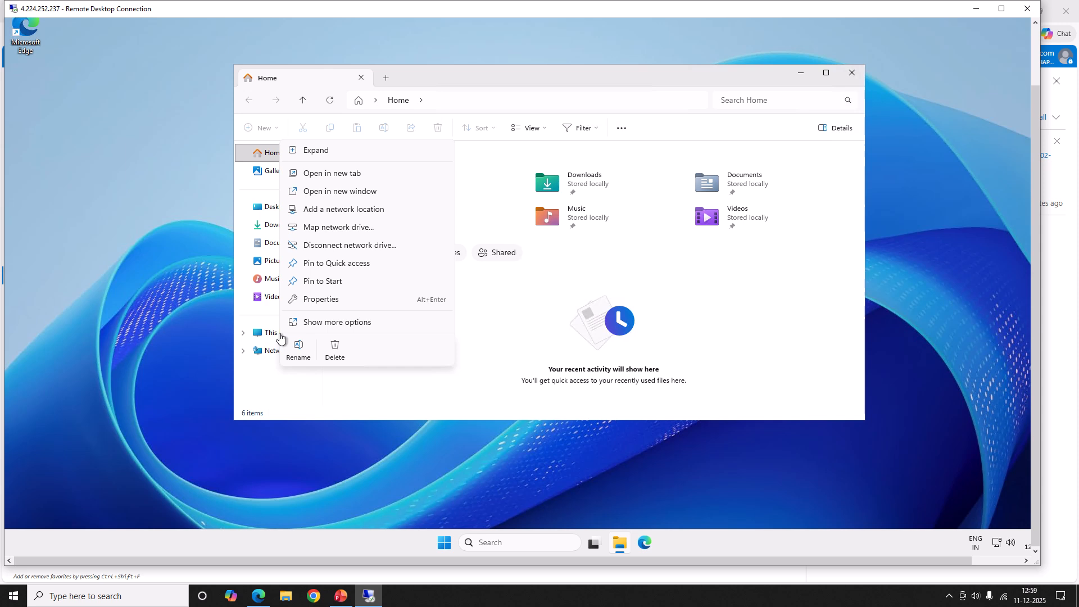
pyautogui.click(325, 296)
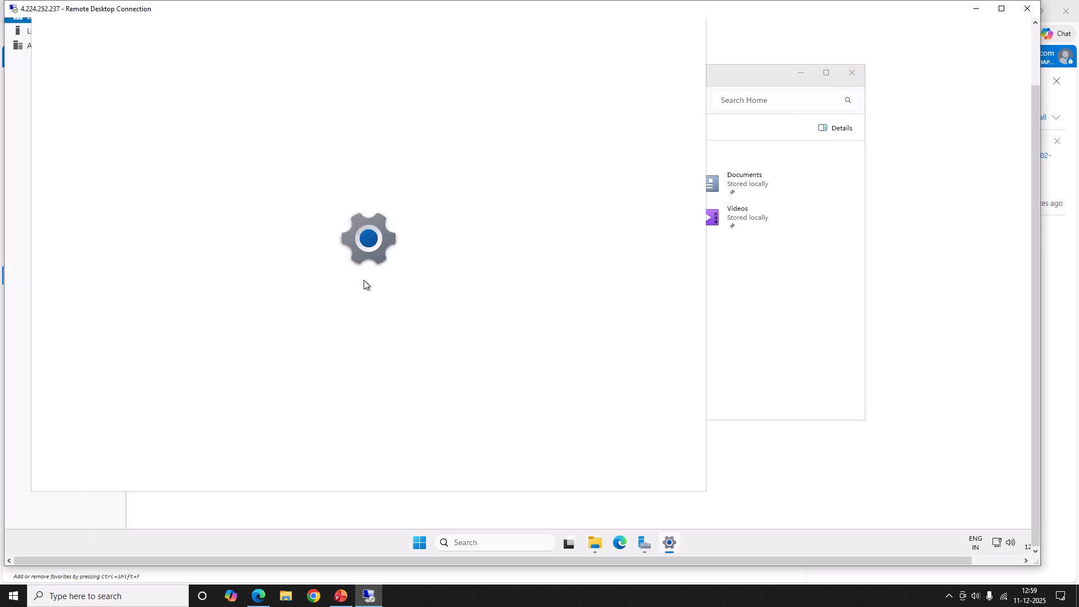
pyautogui.click(769, 291)
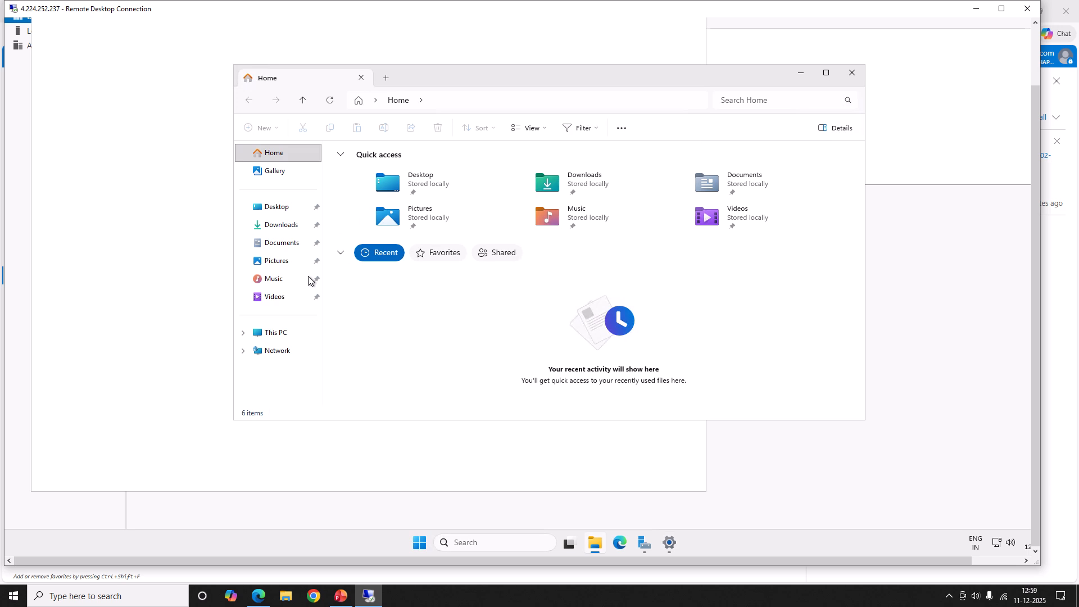
pyautogui.click(599, 540)
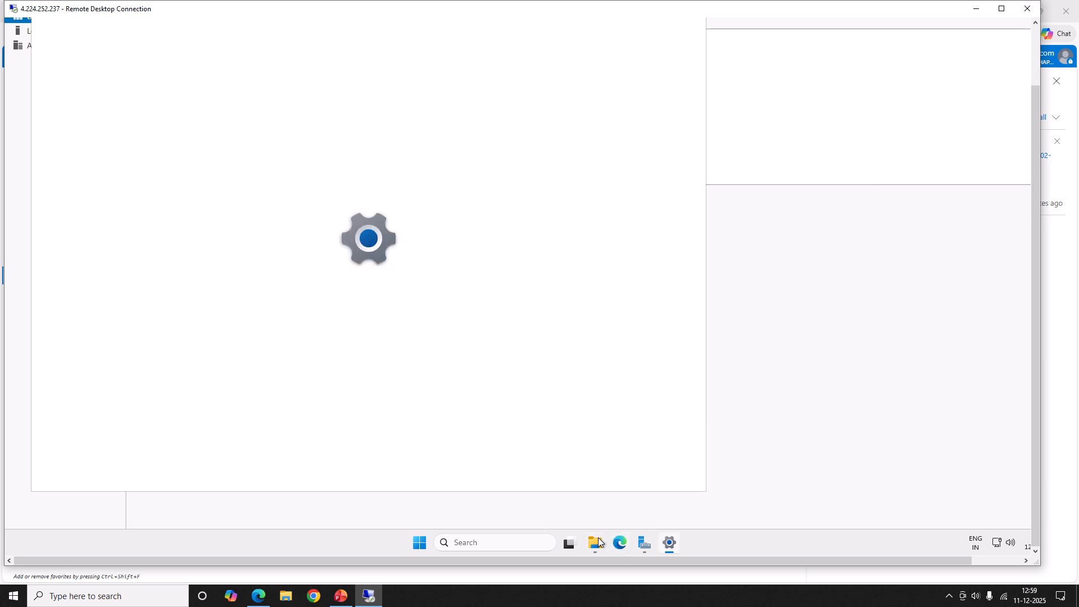
# - In Server Manager, tick Don't show this message again and close the Azure Arc message
pyautogui.click(798, 311)
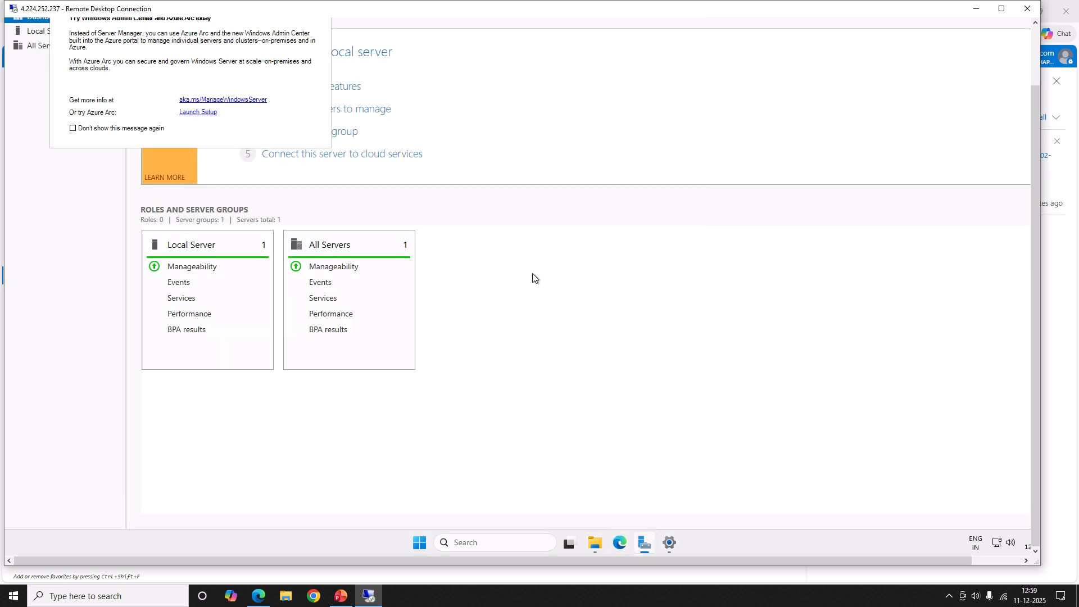
pyautogui.click(129, 129)
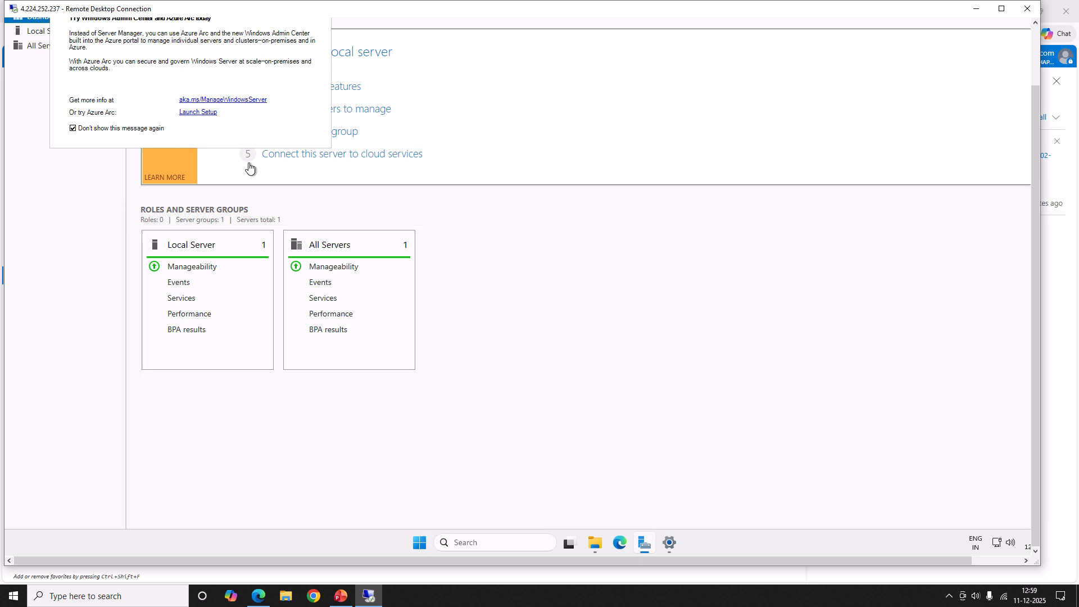
pyautogui.moveTo(1035, 350); pyautogui.dragTo(1032, 266)
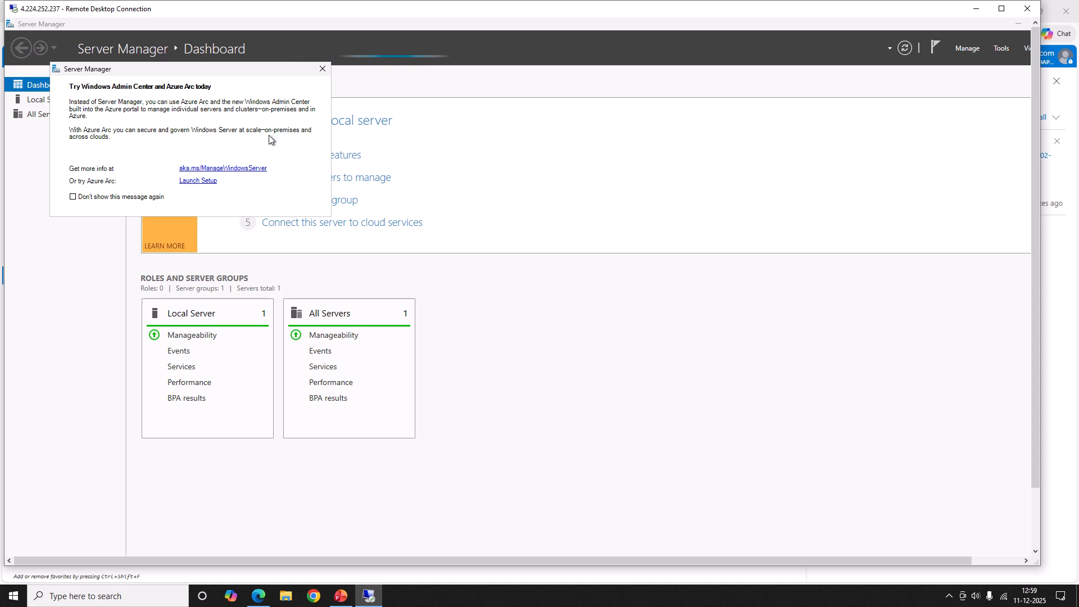
pyautogui.click(322, 69)
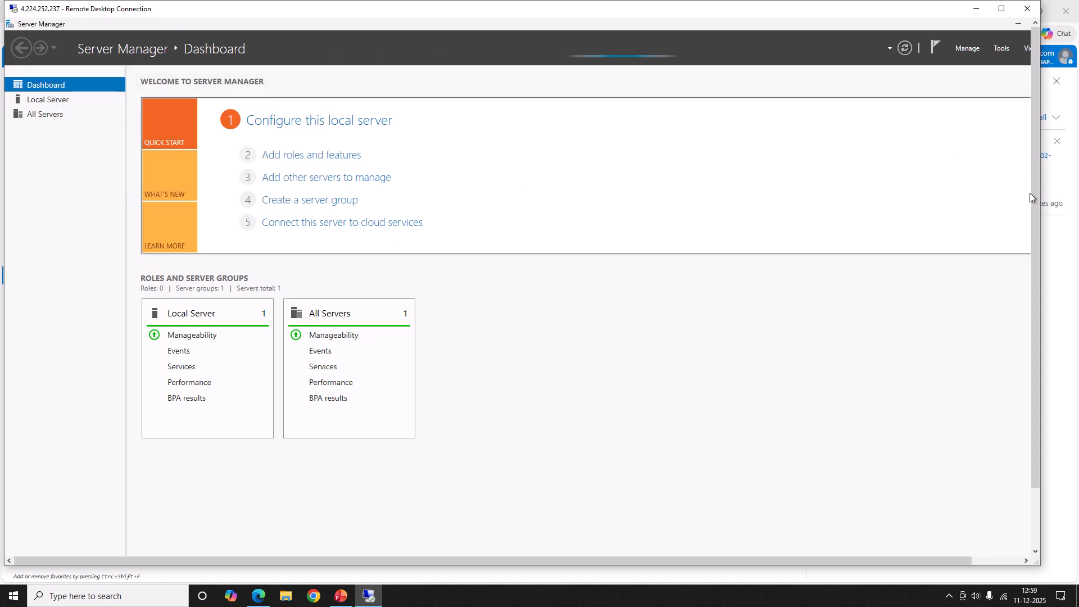
# - Review the server's installed RAM in the About page, then close Settings
pyautogui.moveTo(934, 561); pyautogui.dragTo(1014, 553)
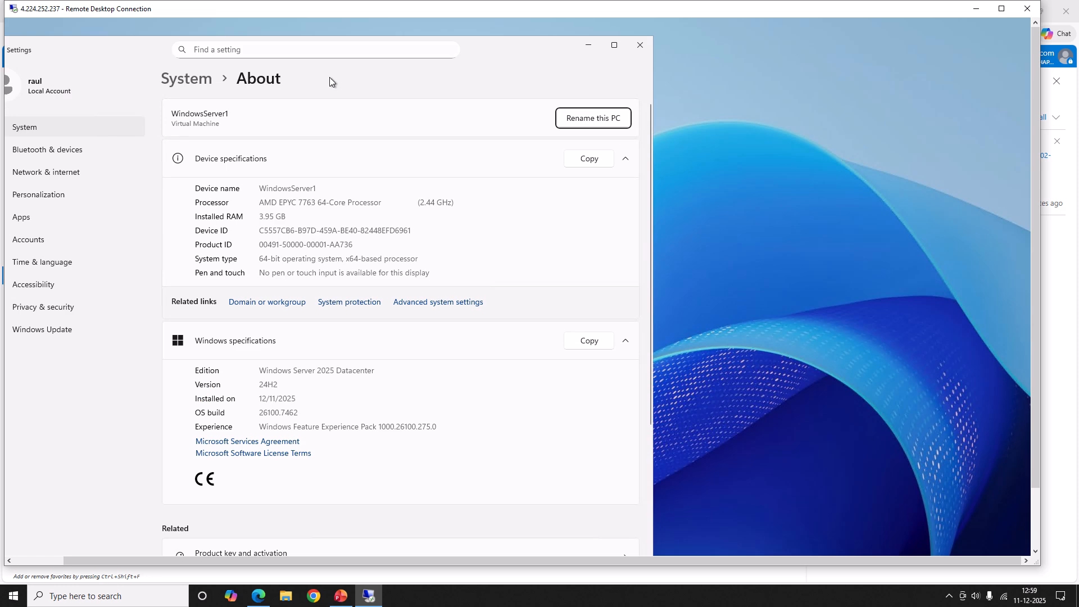
pyautogui.moveTo(262, 217); pyautogui.dragTo(288, 217)
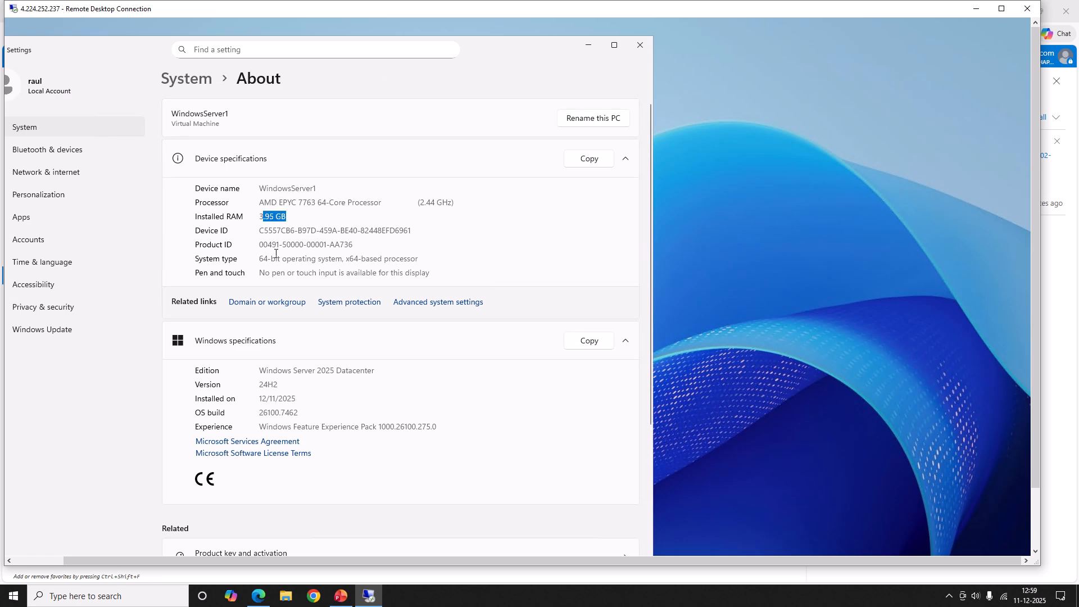
pyautogui.moveTo(276, 257); pyautogui.dragTo(366, 258)
pyautogui.scroll(-3, 312, 436)
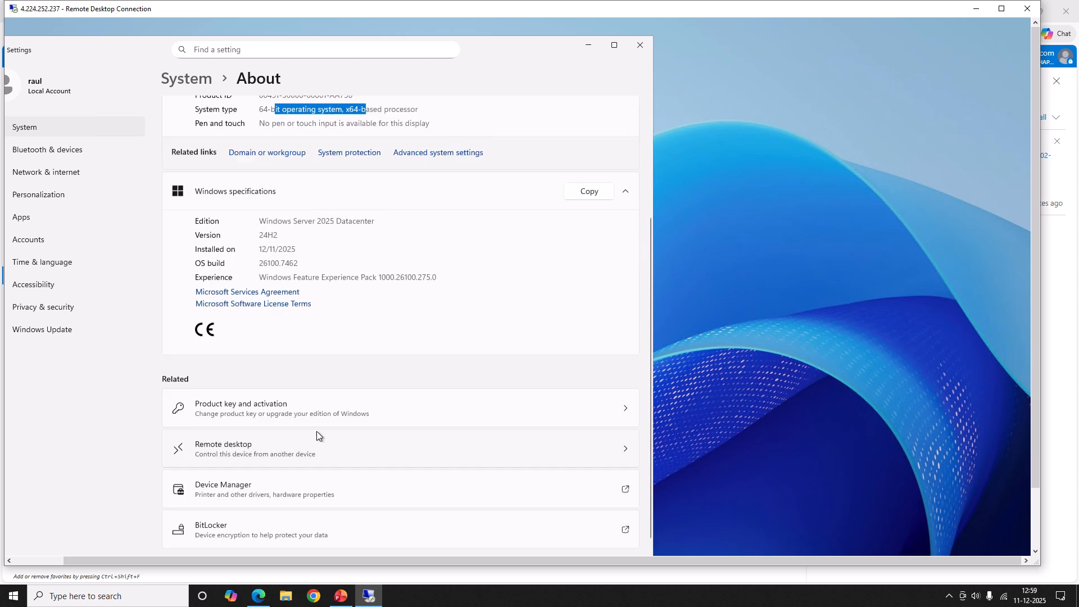
pyautogui.scroll(3, 317, 435)
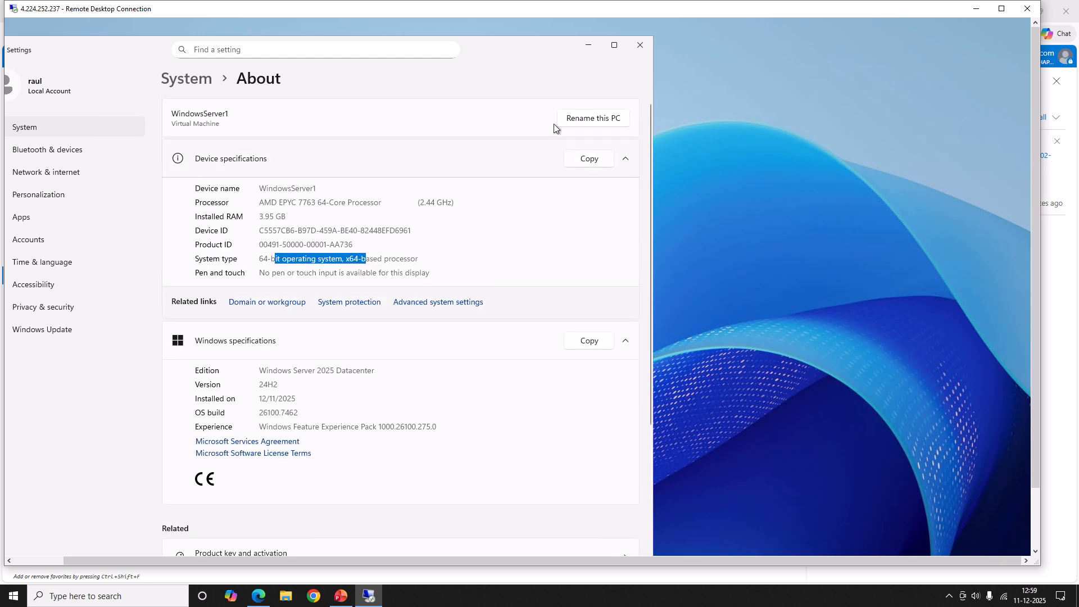
pyautogui.click(641, 45)
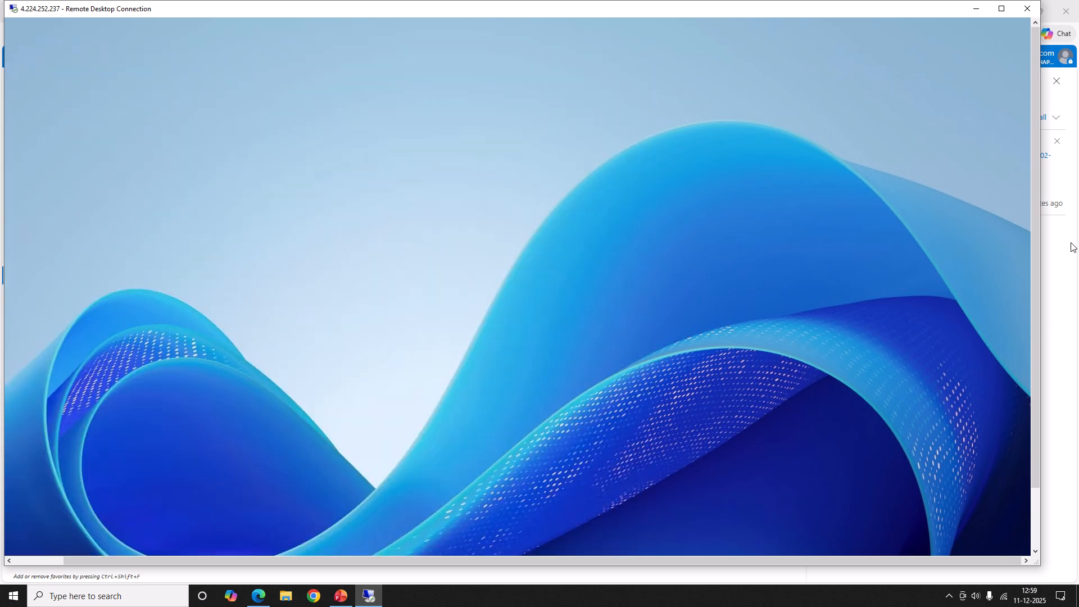
# - Open and dismiss the Azure Arc notice on the remote taskbar, then return to the Azure portal
pyautogui.click(1034, 491)
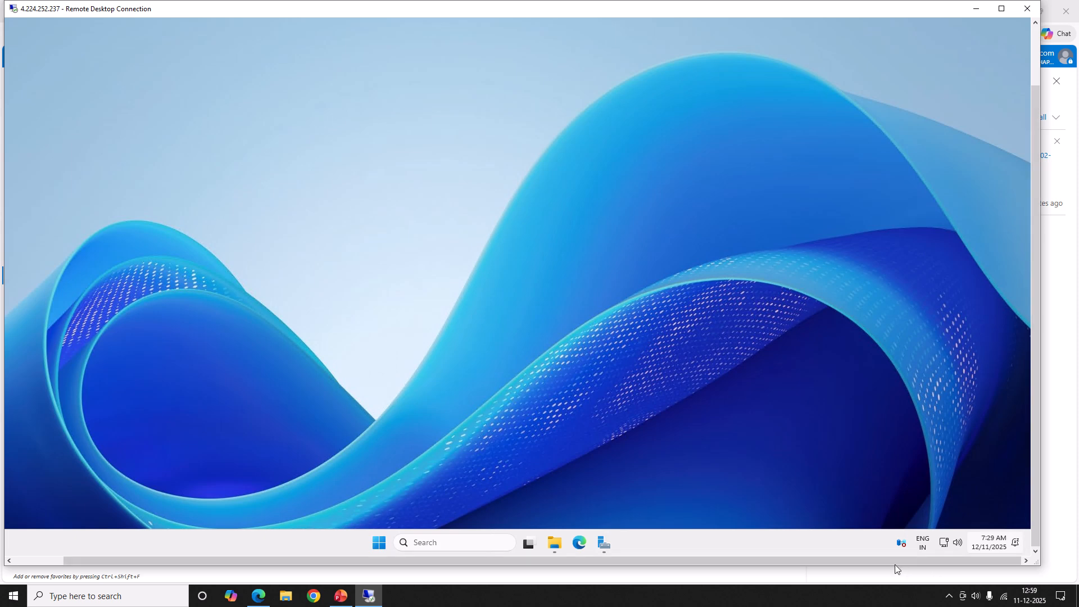
pyautogui.moveTo(894, 562); pyautogui.dragTo(939, 568)
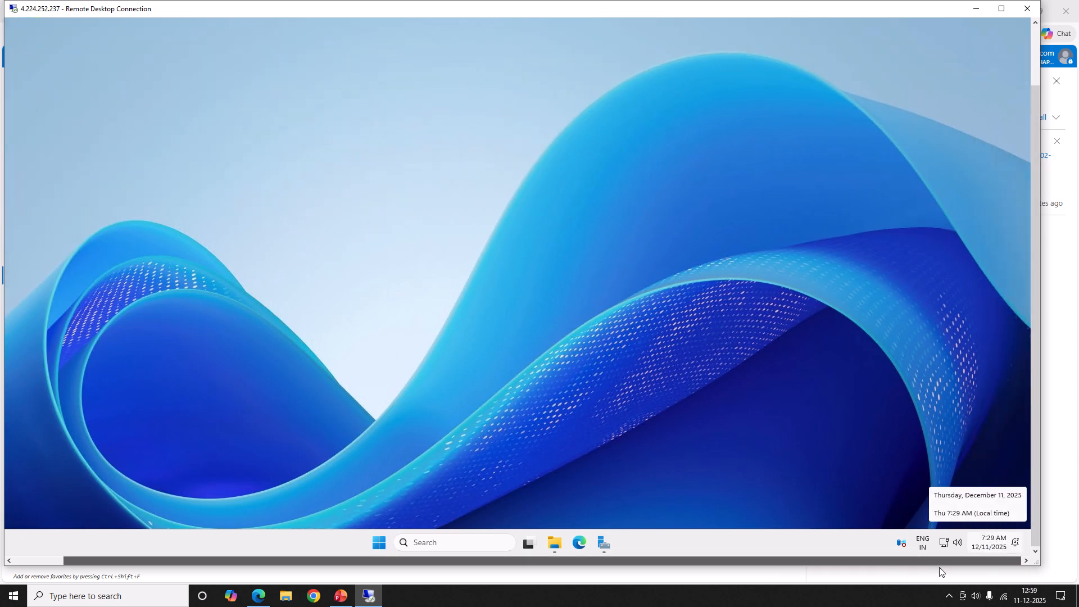
pyautogui.click(904, 547)
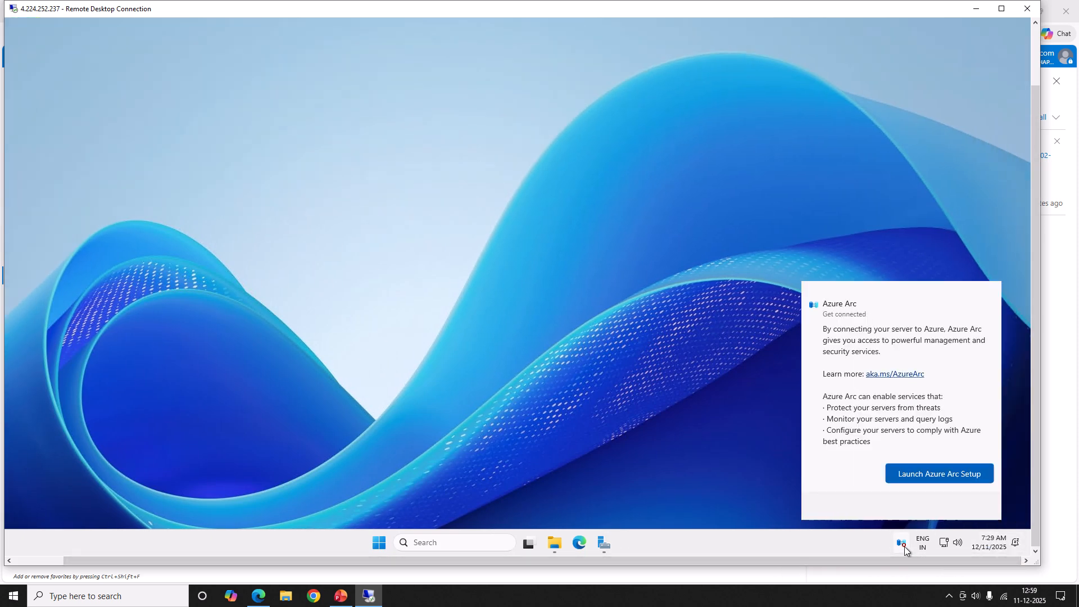
pyautogui.click(646, 439)
pyautogui.moveTo(677, 561); pyautogui.dragTo(414, 561)
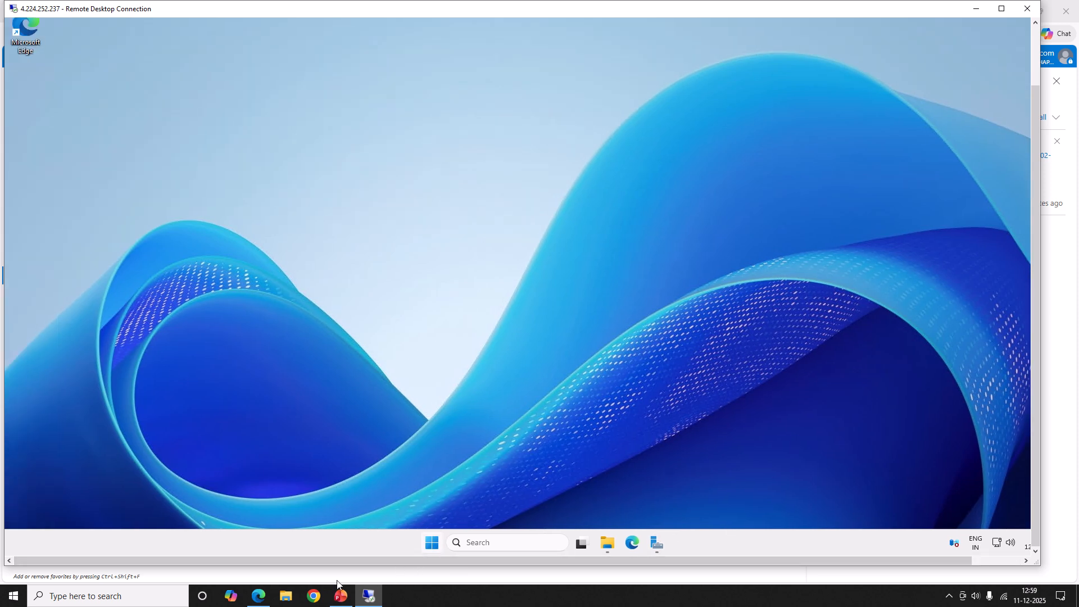
pyautogui.click(258, 596)
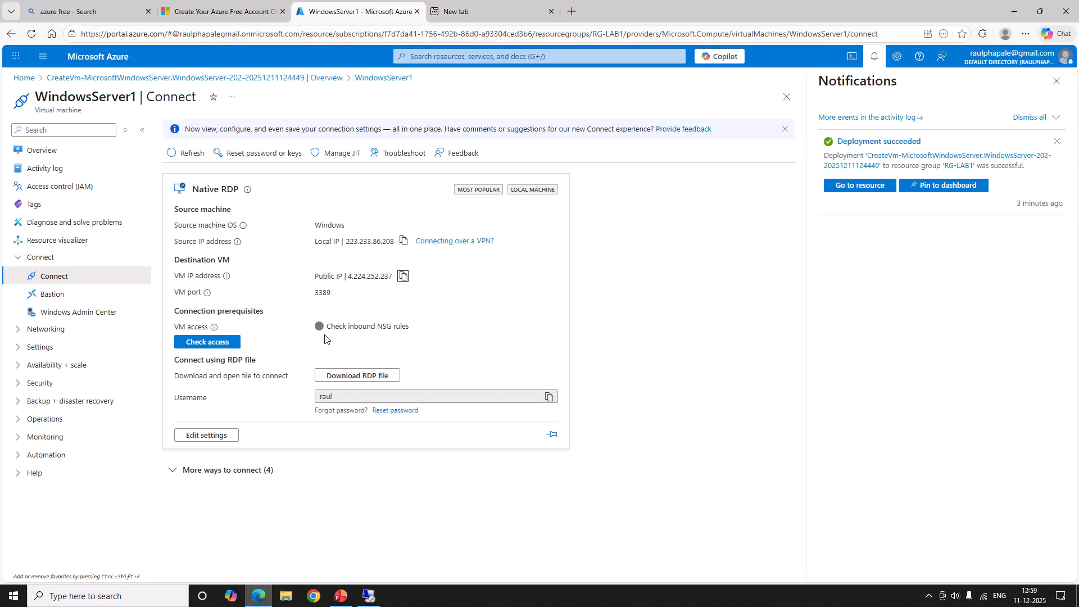
# - Go to Azure Home, scan recently viewed WindowsServer1 resources and RG-LAB1, then open the portal search
pyautogui.click(25, 79)
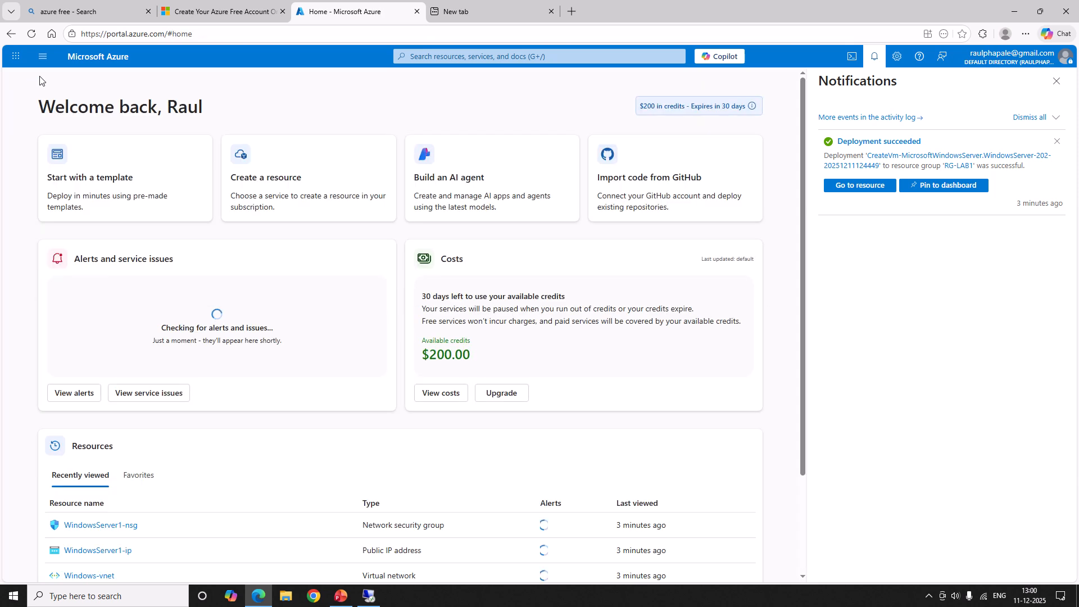
pyautogui.scroll(-3, 134, 482)
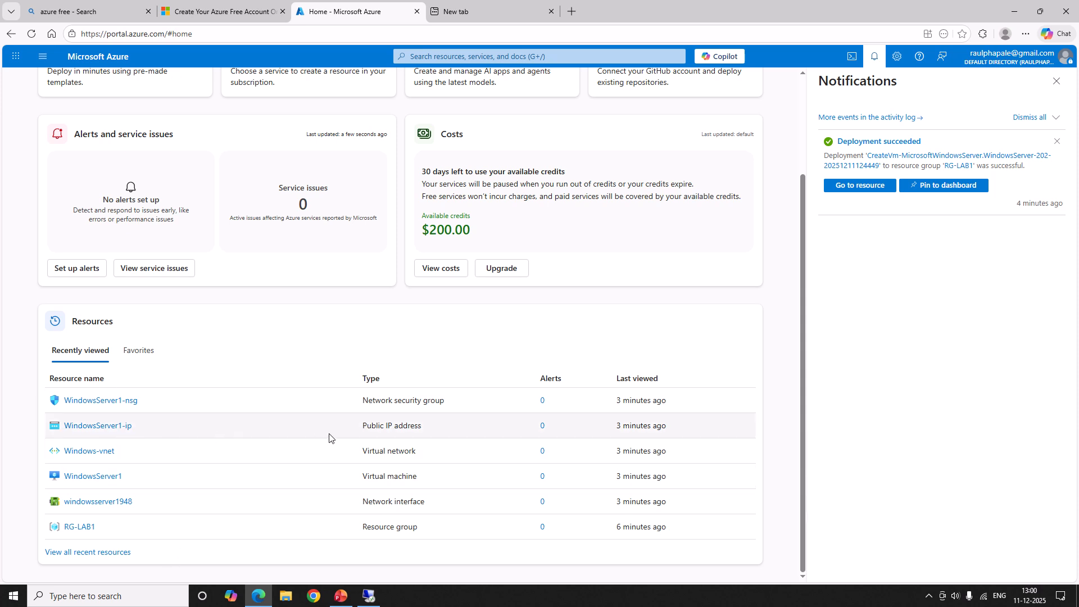
pyautogui.moveTo(426, 478); pyautogui.dragTo(331, 531)
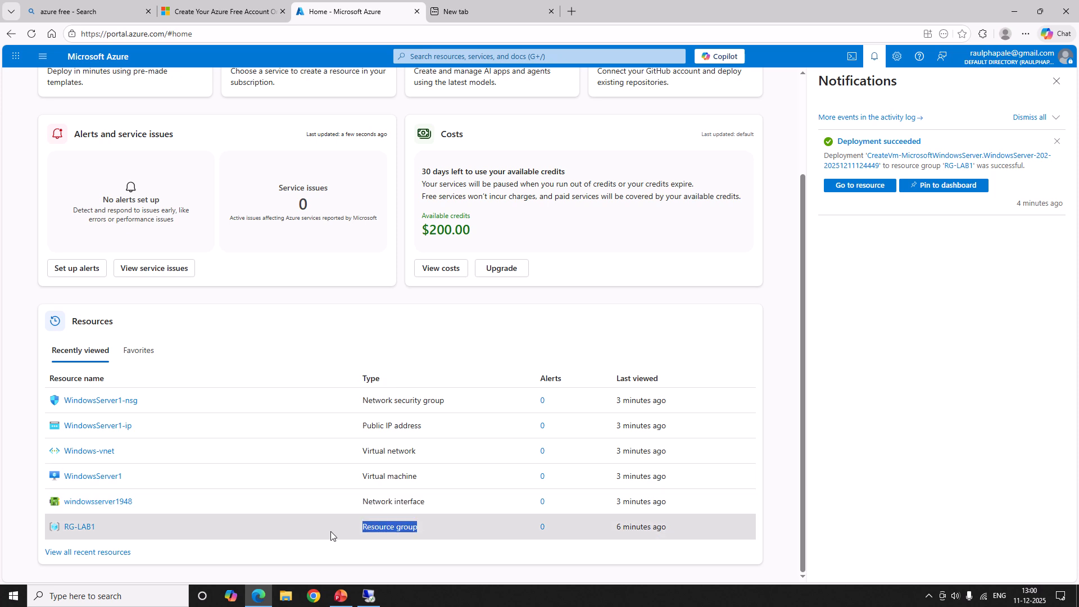
pyautogui.moveTo(362, 400); pyautogui.dragTo(458, 403)
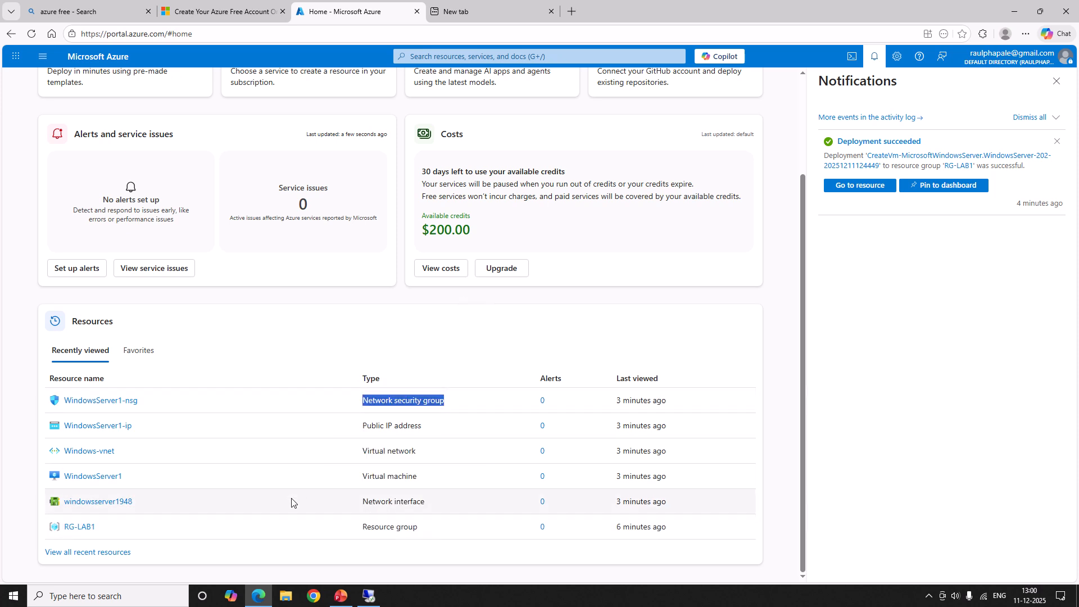
pyautogui.scroll(3, 197, 304)
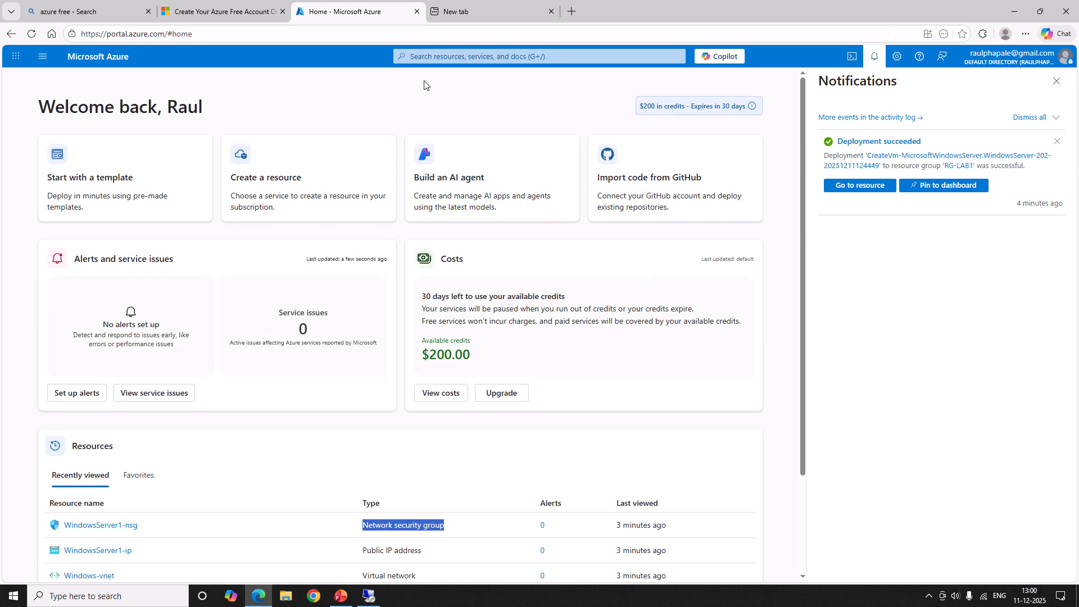
pyautogui.click(462, 57)
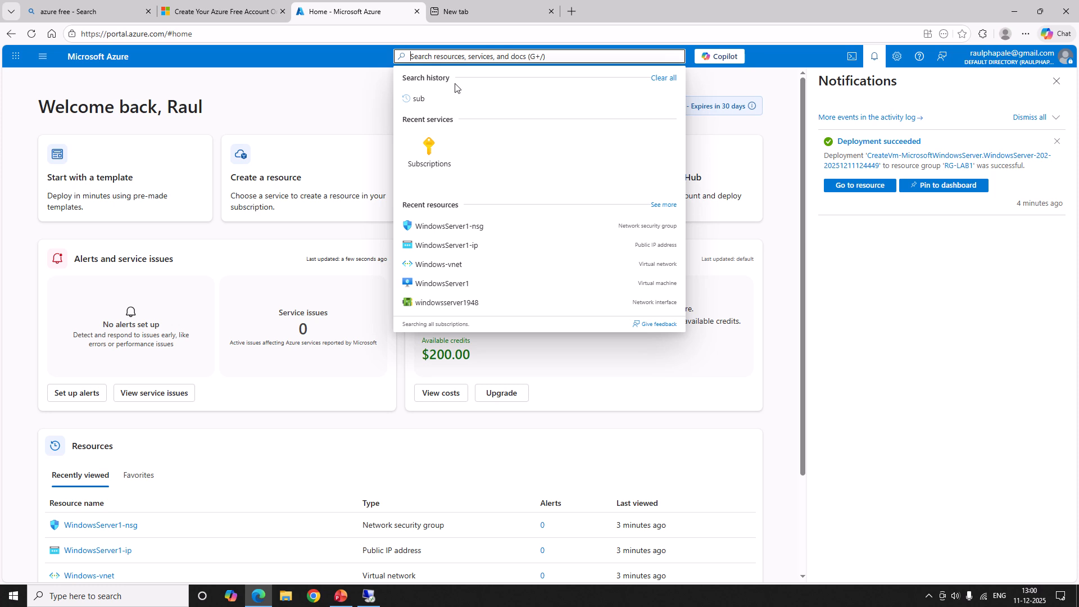
# - Open Azure subscription 1's overview from Subscriptions and dismiss the notifications panel
pyautogui.click(454, 136)
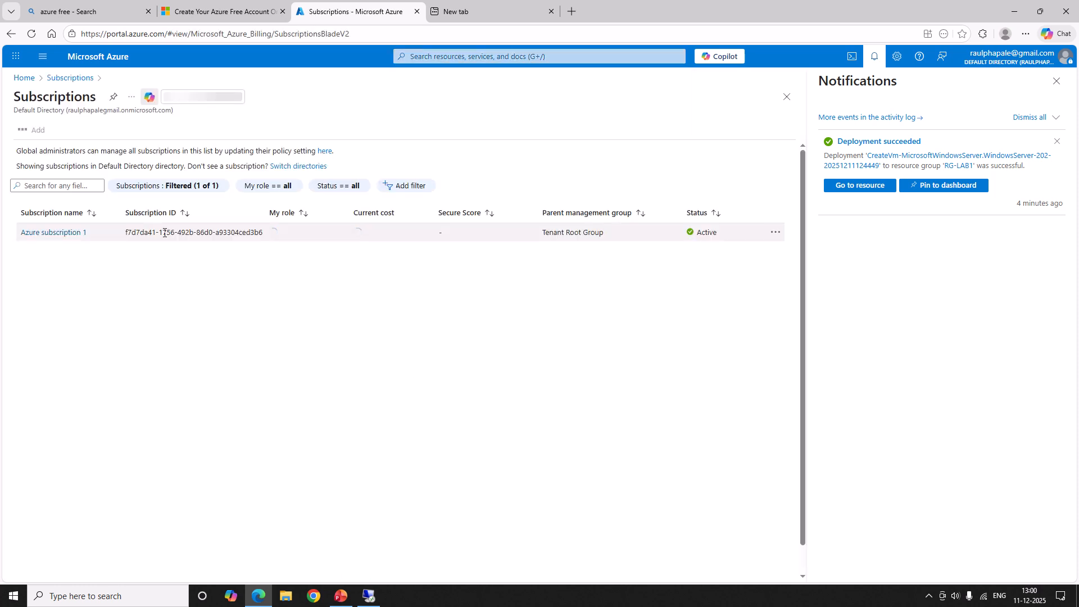
pyautogui.click(67, 243)
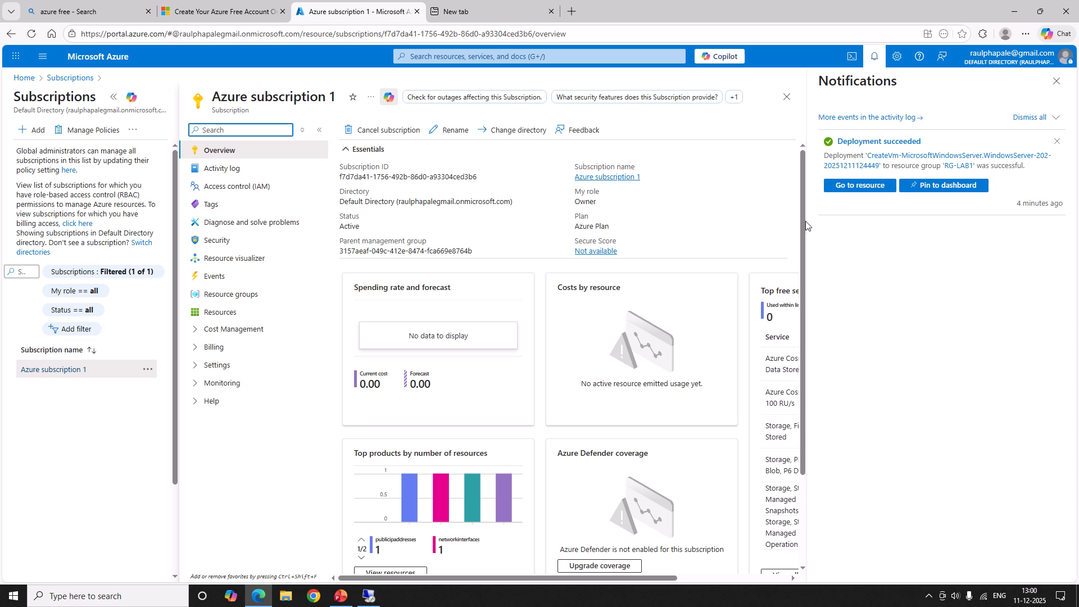
pyautogui.click(1057, 81)
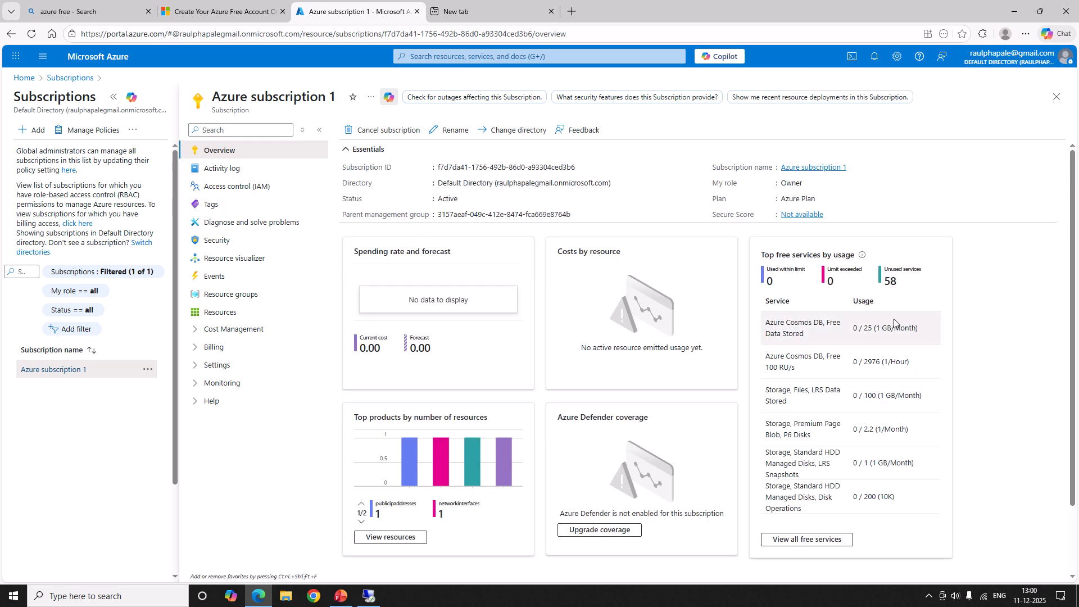
# - Review the top free services (58 unused), Cost Management options, and the subscription's activity log
pyautogui.doubleClick(888, 282)
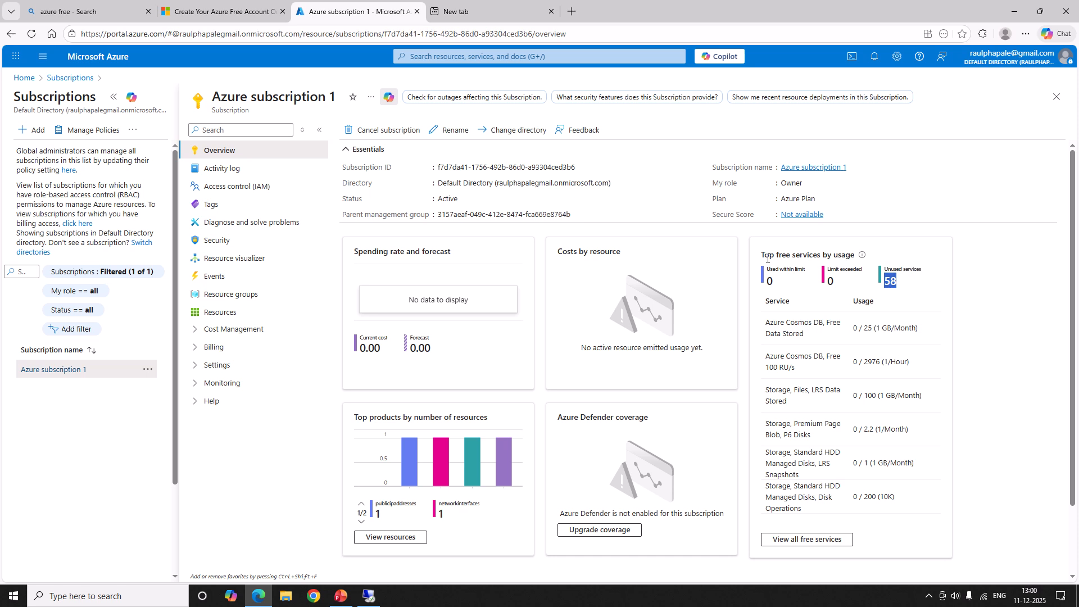
pyautogui.moveTo(765, 255); pyautogui.dragTo(855, 256)
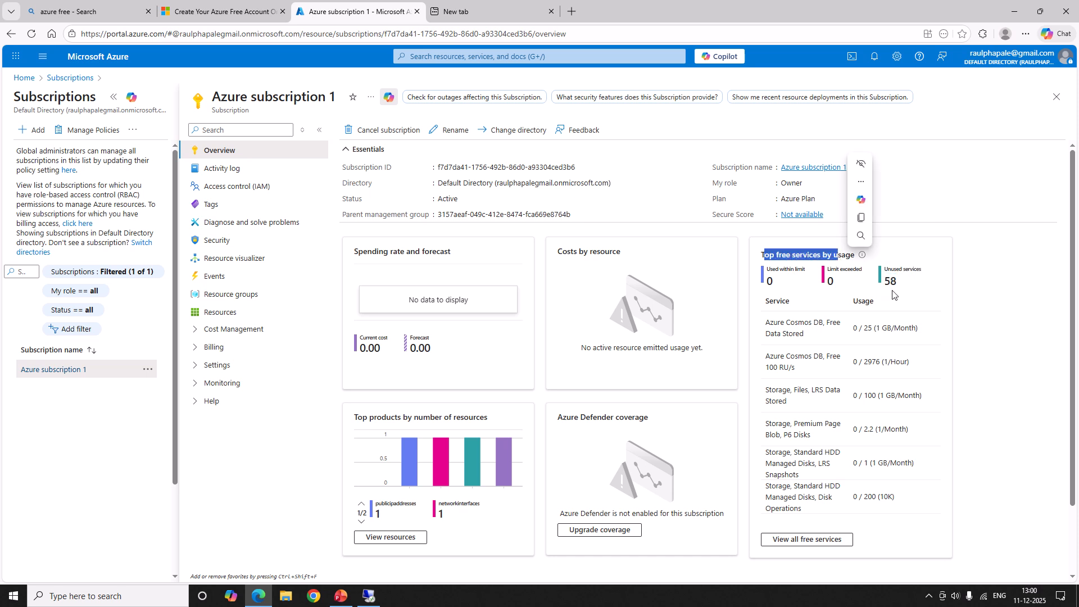
pyautogui.moveTo(892, 287); pyautogui.dragTo(914, 288)
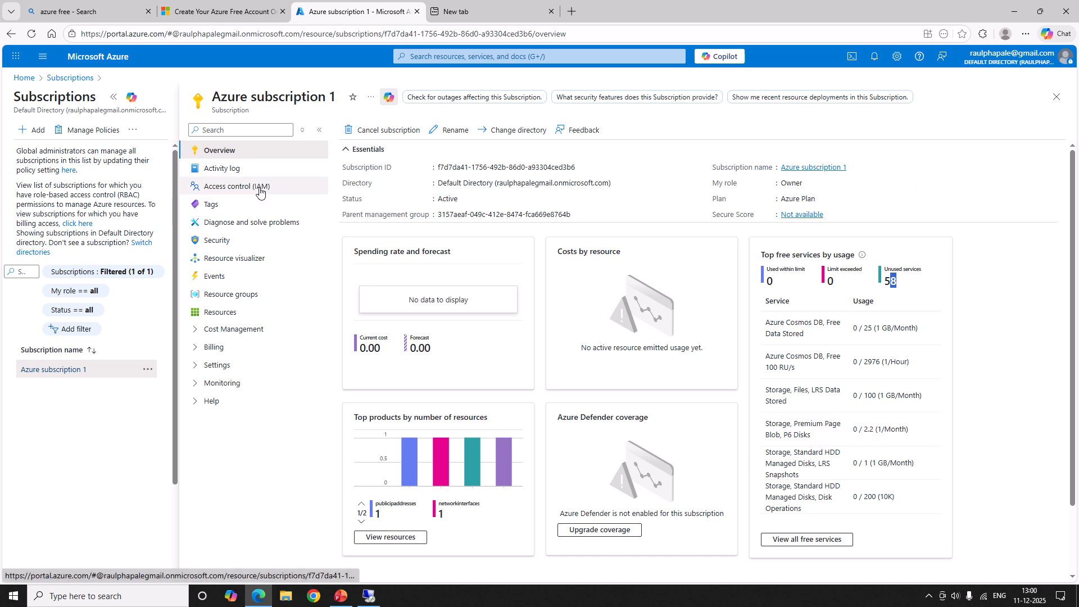
pyautogui.click(221, 332)
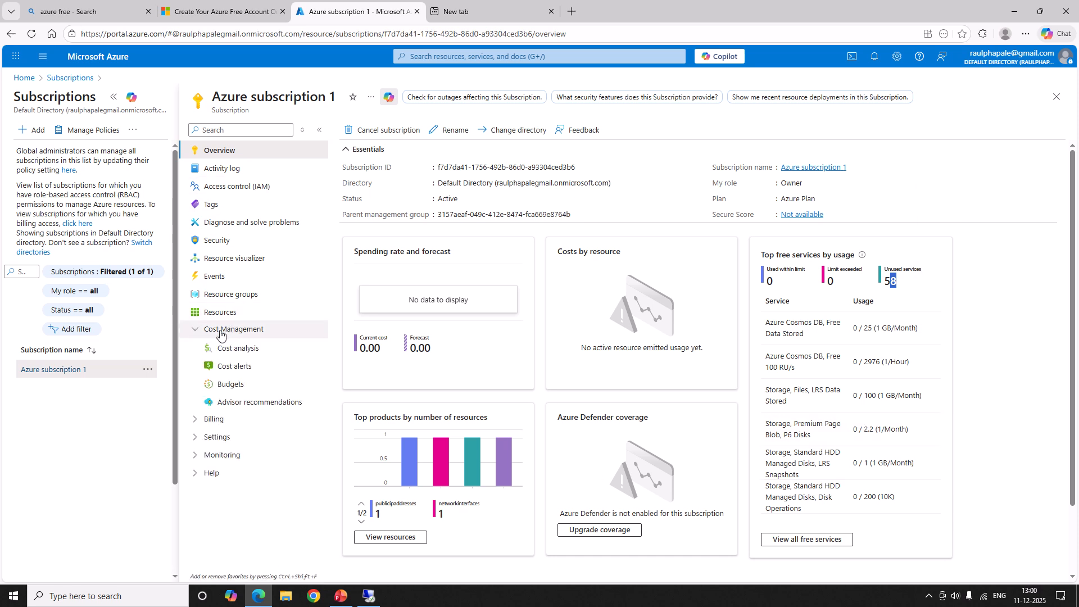
pyautogui.click(222, 169)
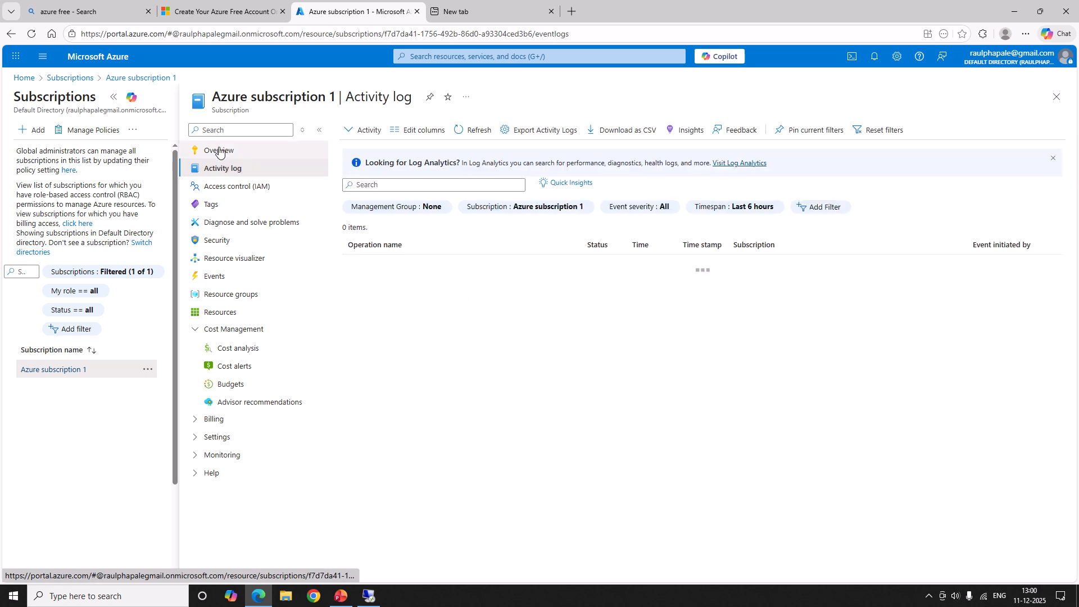
pyautogui.click(219, 150)
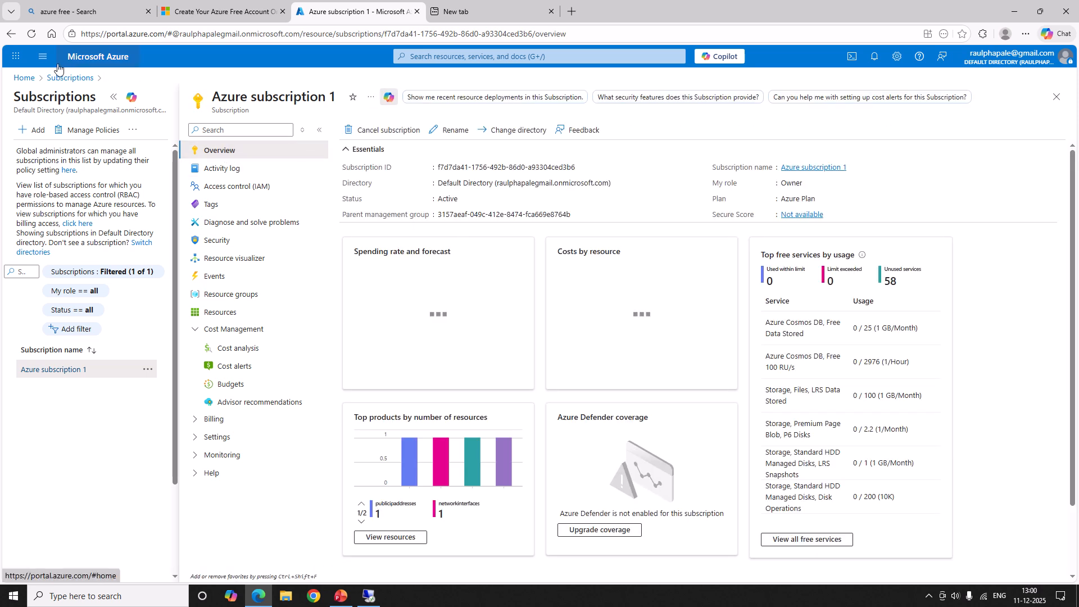
# - Return to the portal Home page, where Azure subscription 1 now tops recently viewed resources
pyautogui.click(27, 78)
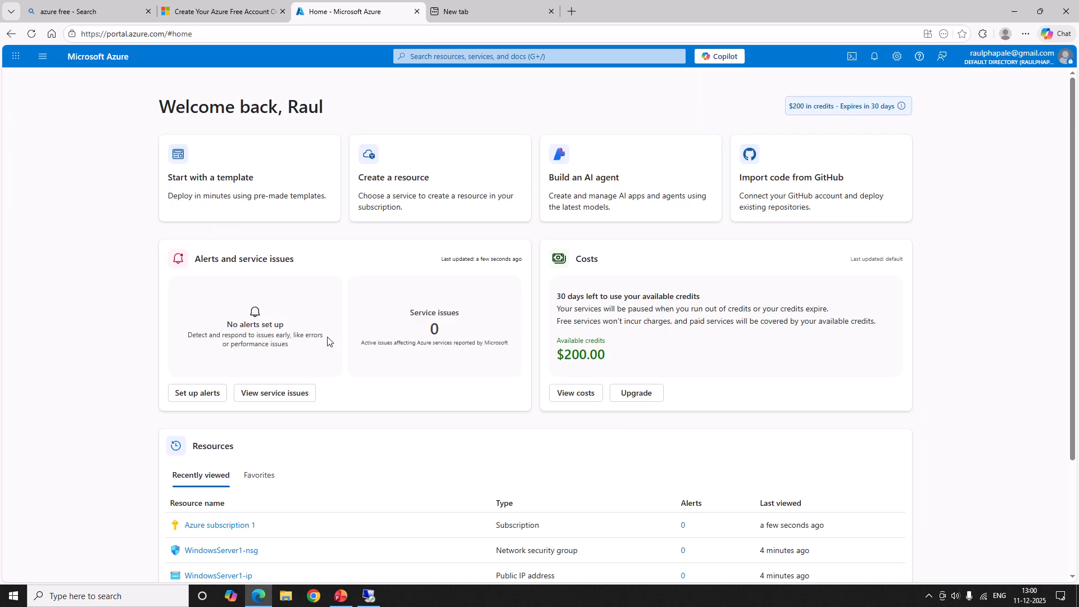
pyautogui.click(42, 57)
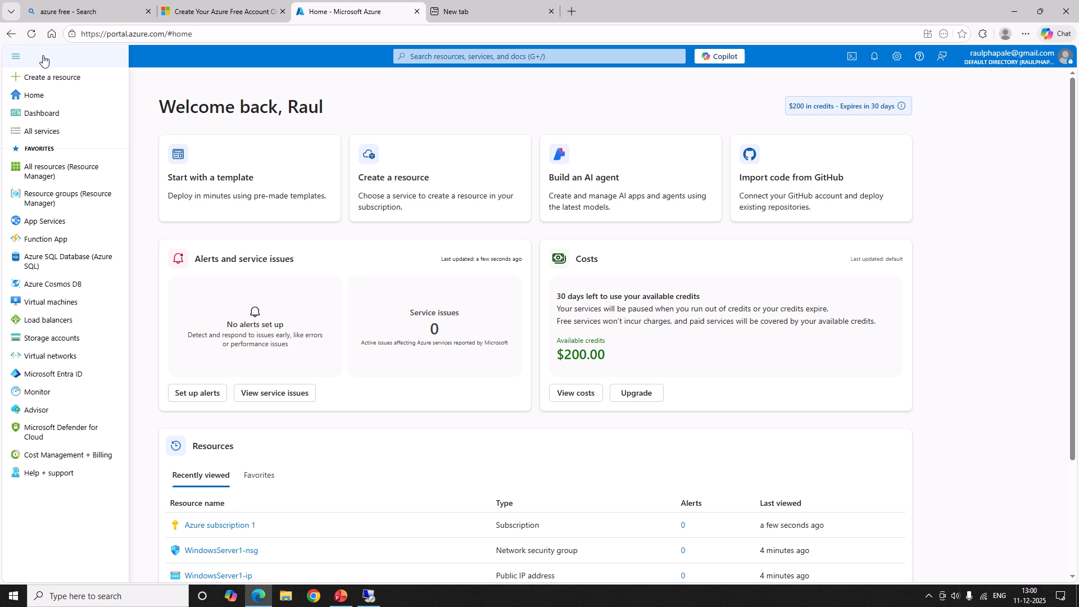
pyautogui.click(37, 95)
pyautogui.scroll(-3, 448, 405)
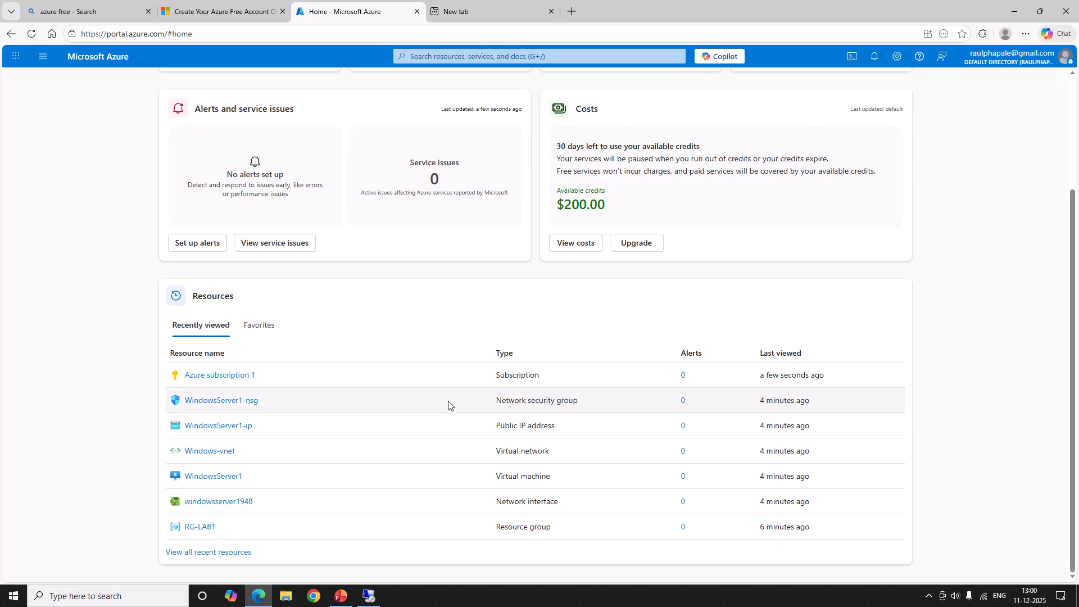
pyautogui.scroll(3, 537, 360)
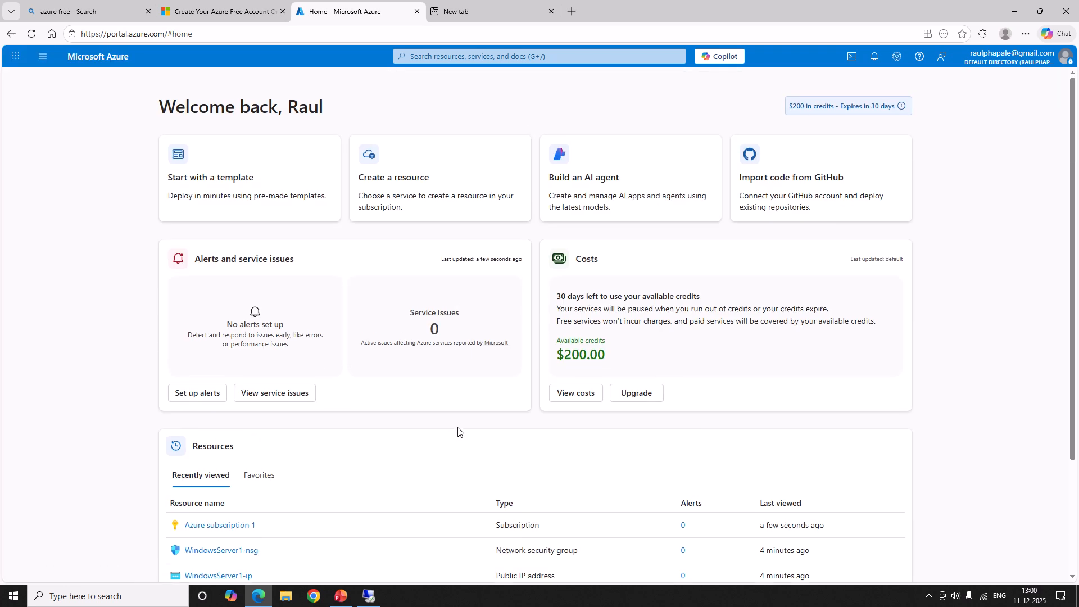